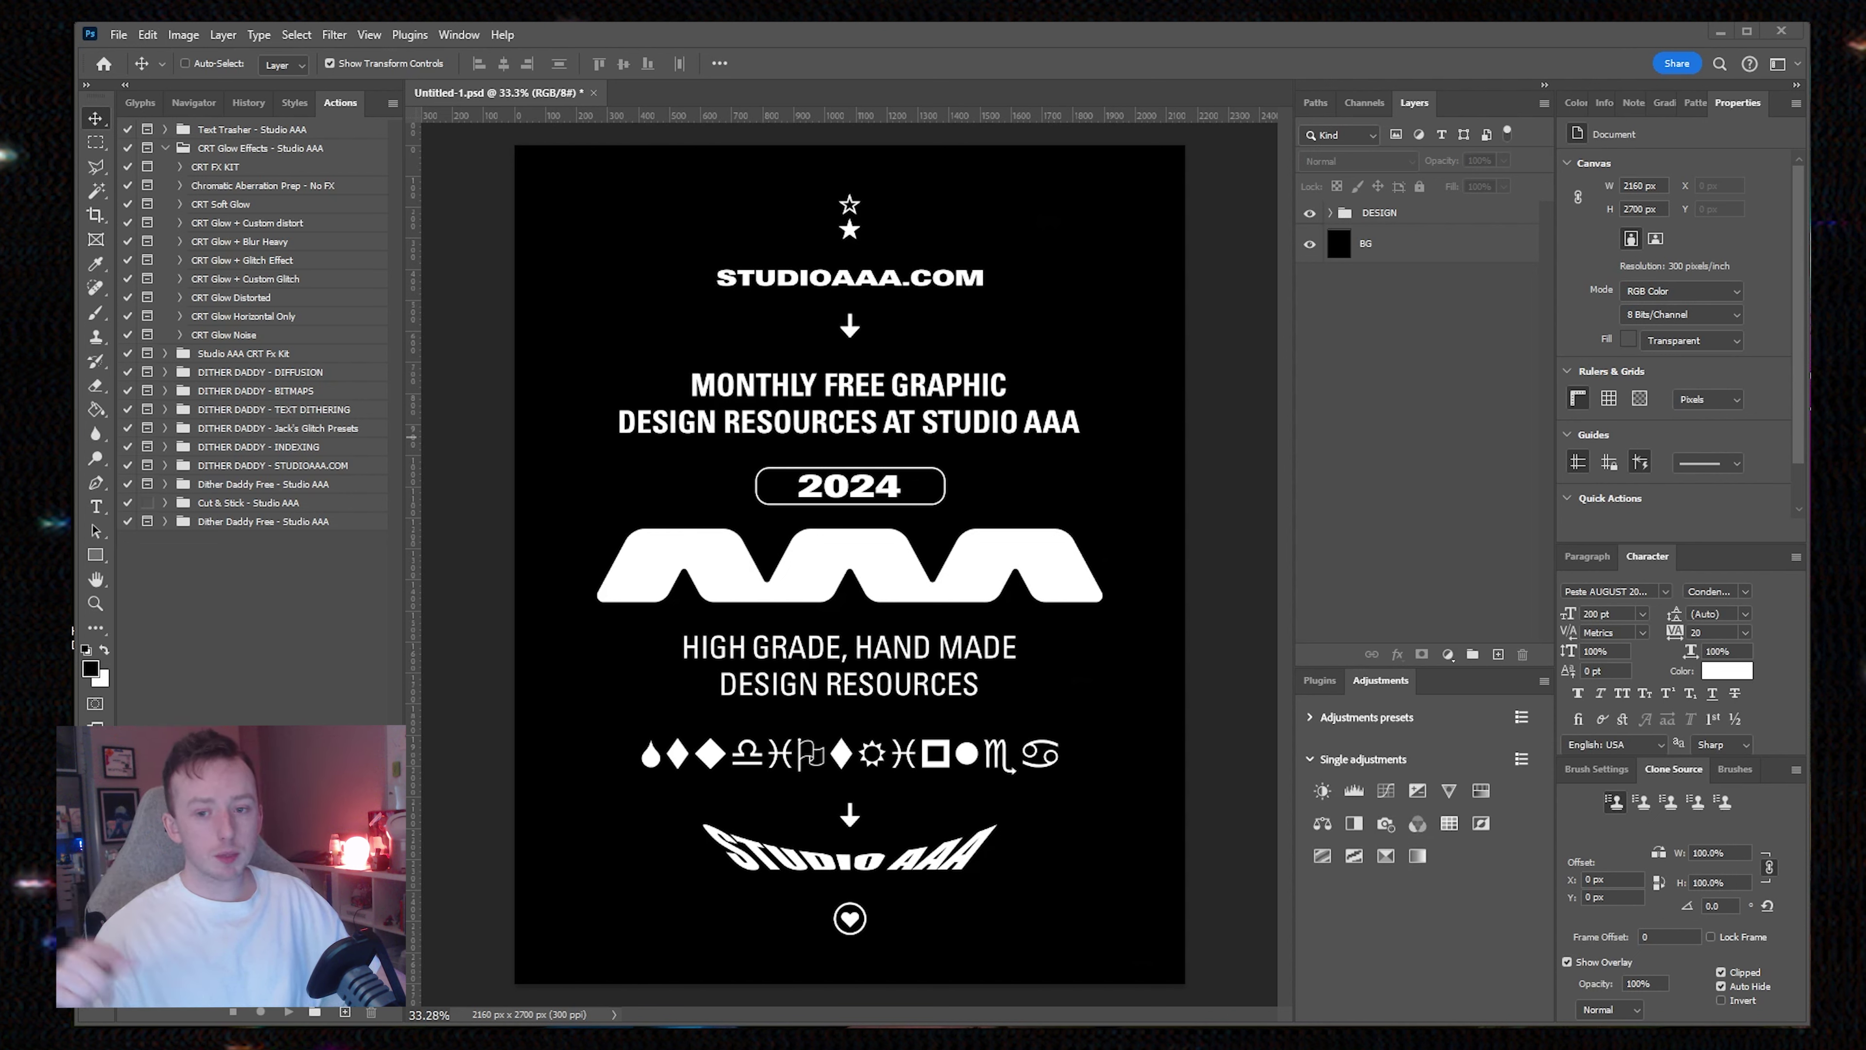
Step: Select the CRT Glow Effects - Studio AAA.atn action file in File Explorer
key(alt+Tab)
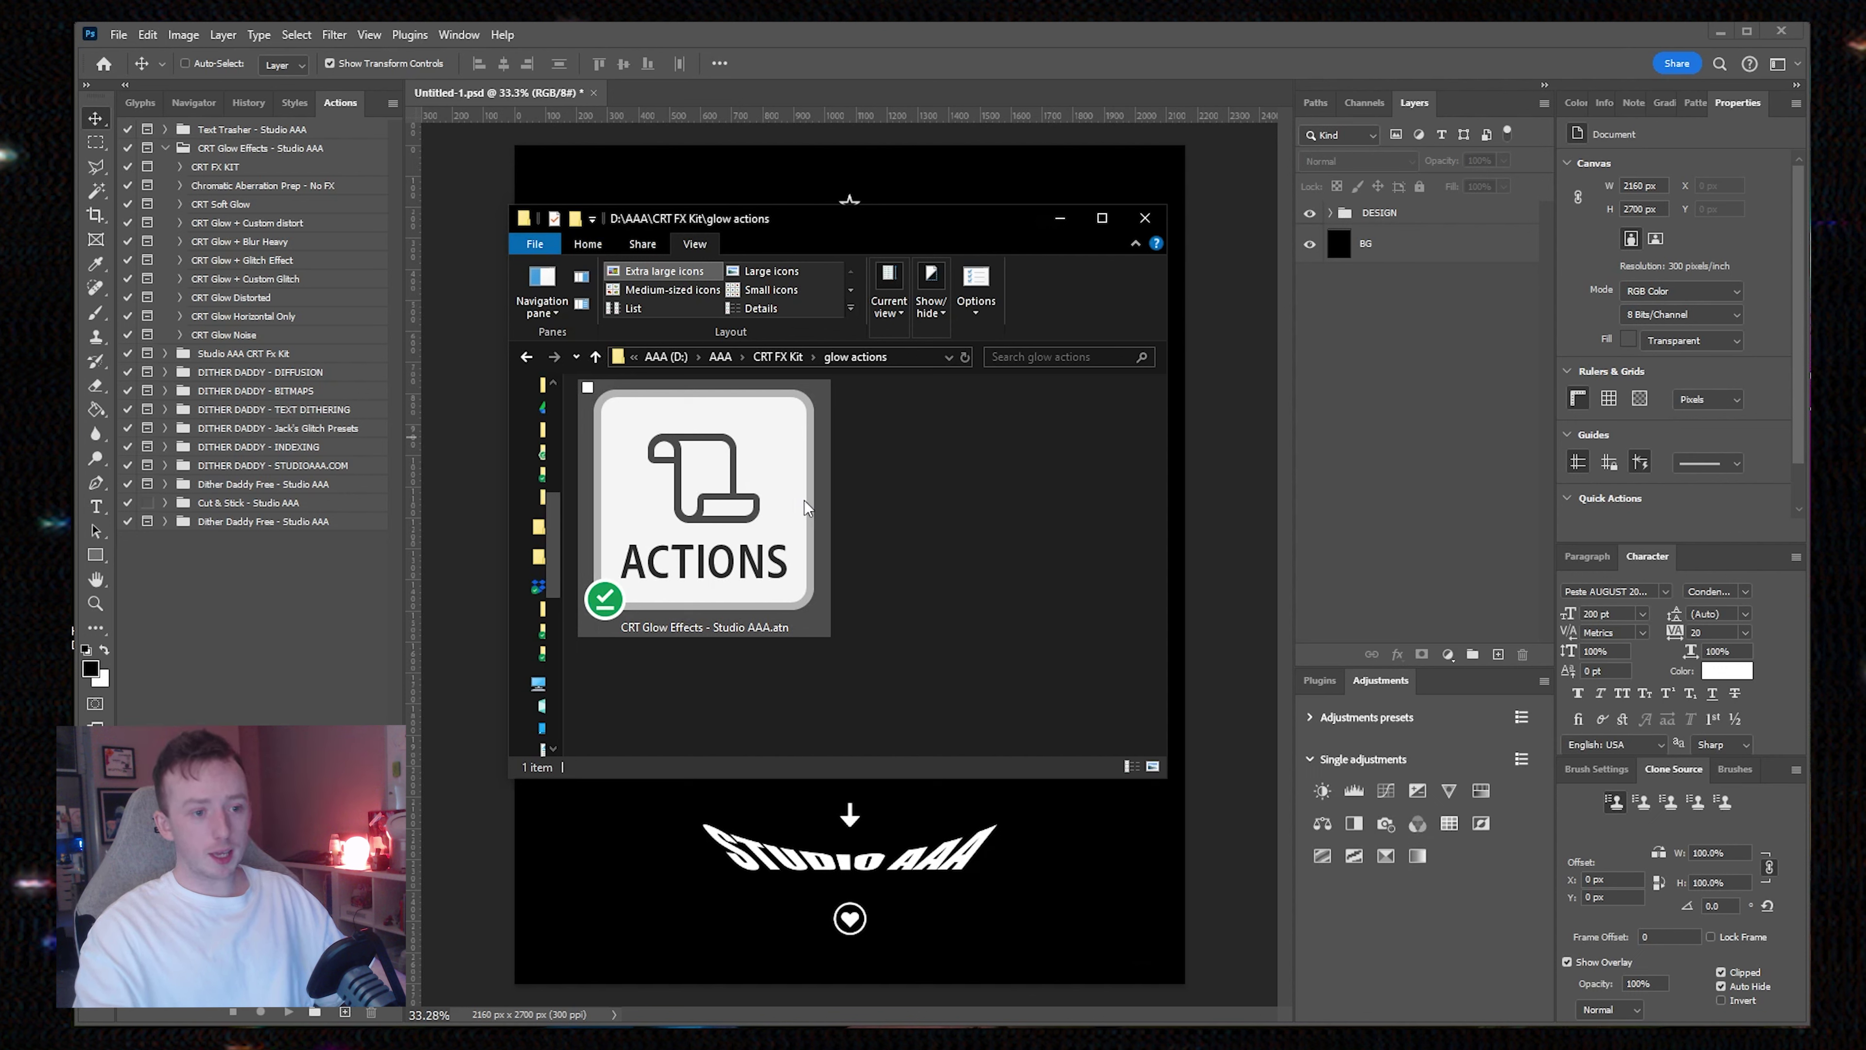
click(768, 463)
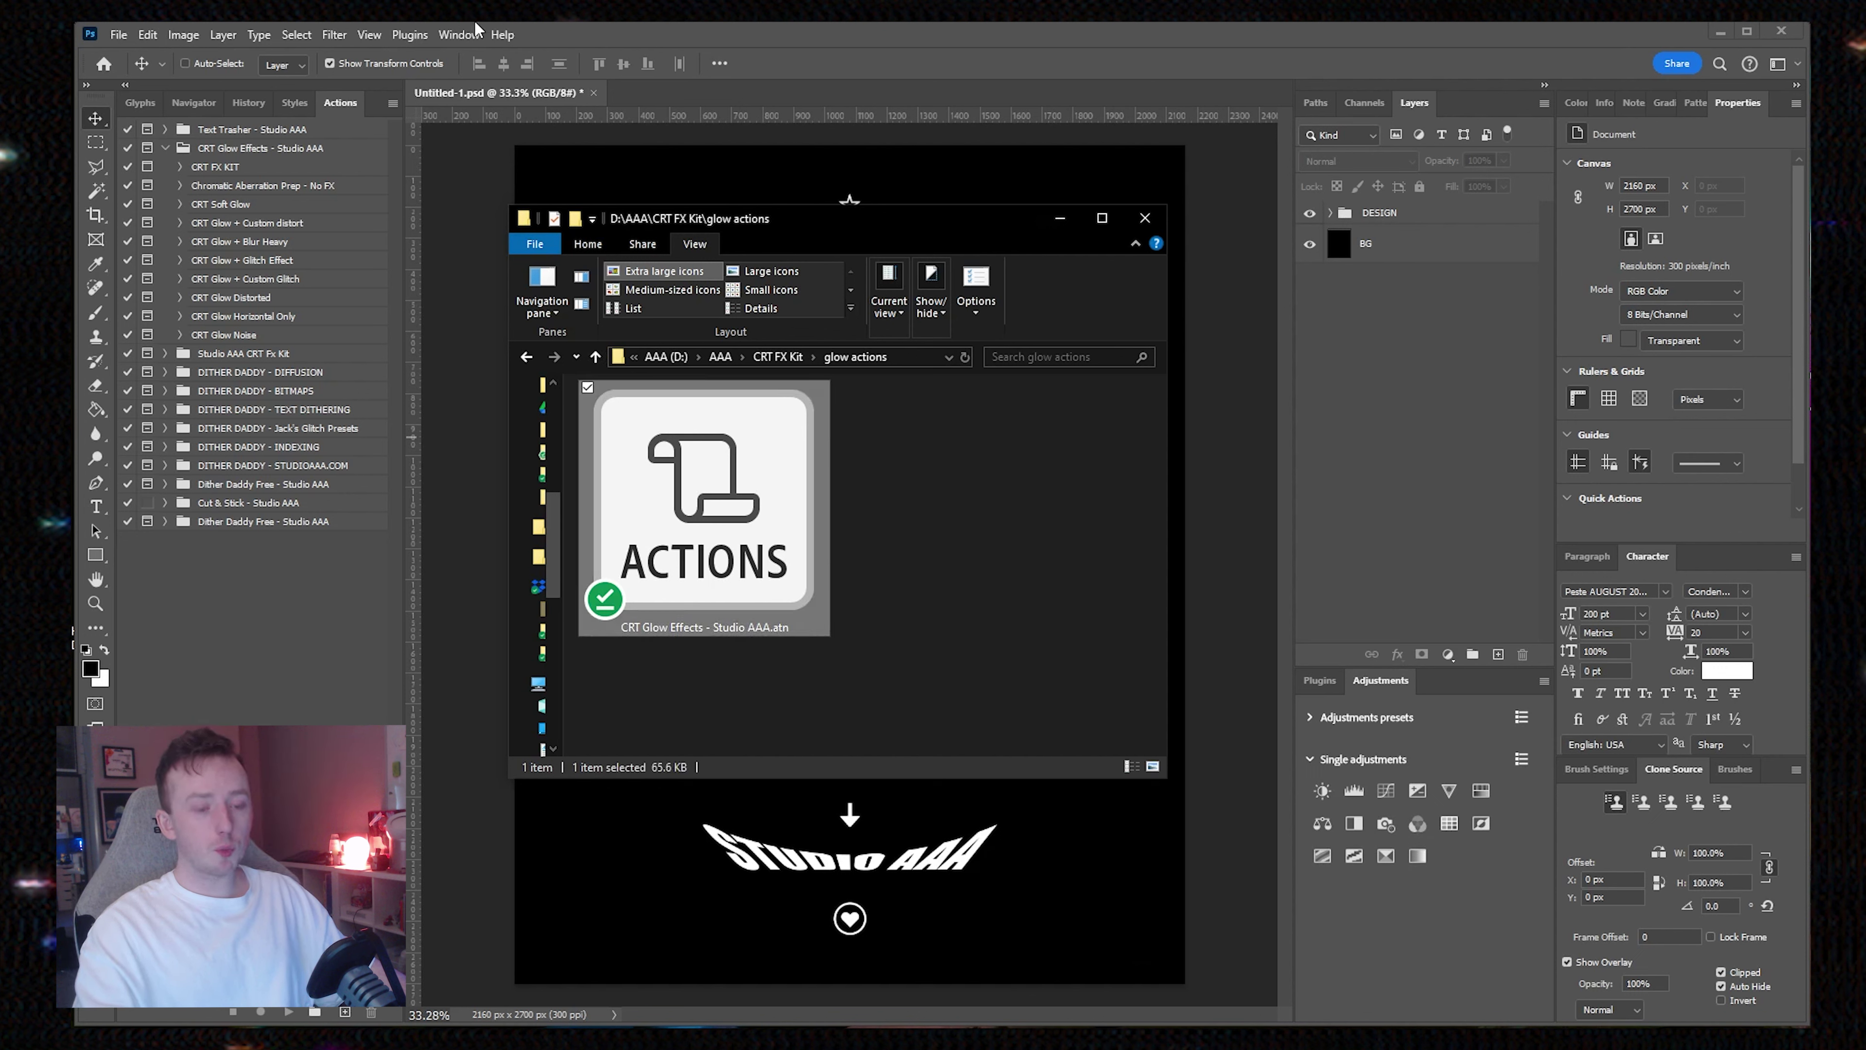
click(1060, 219)
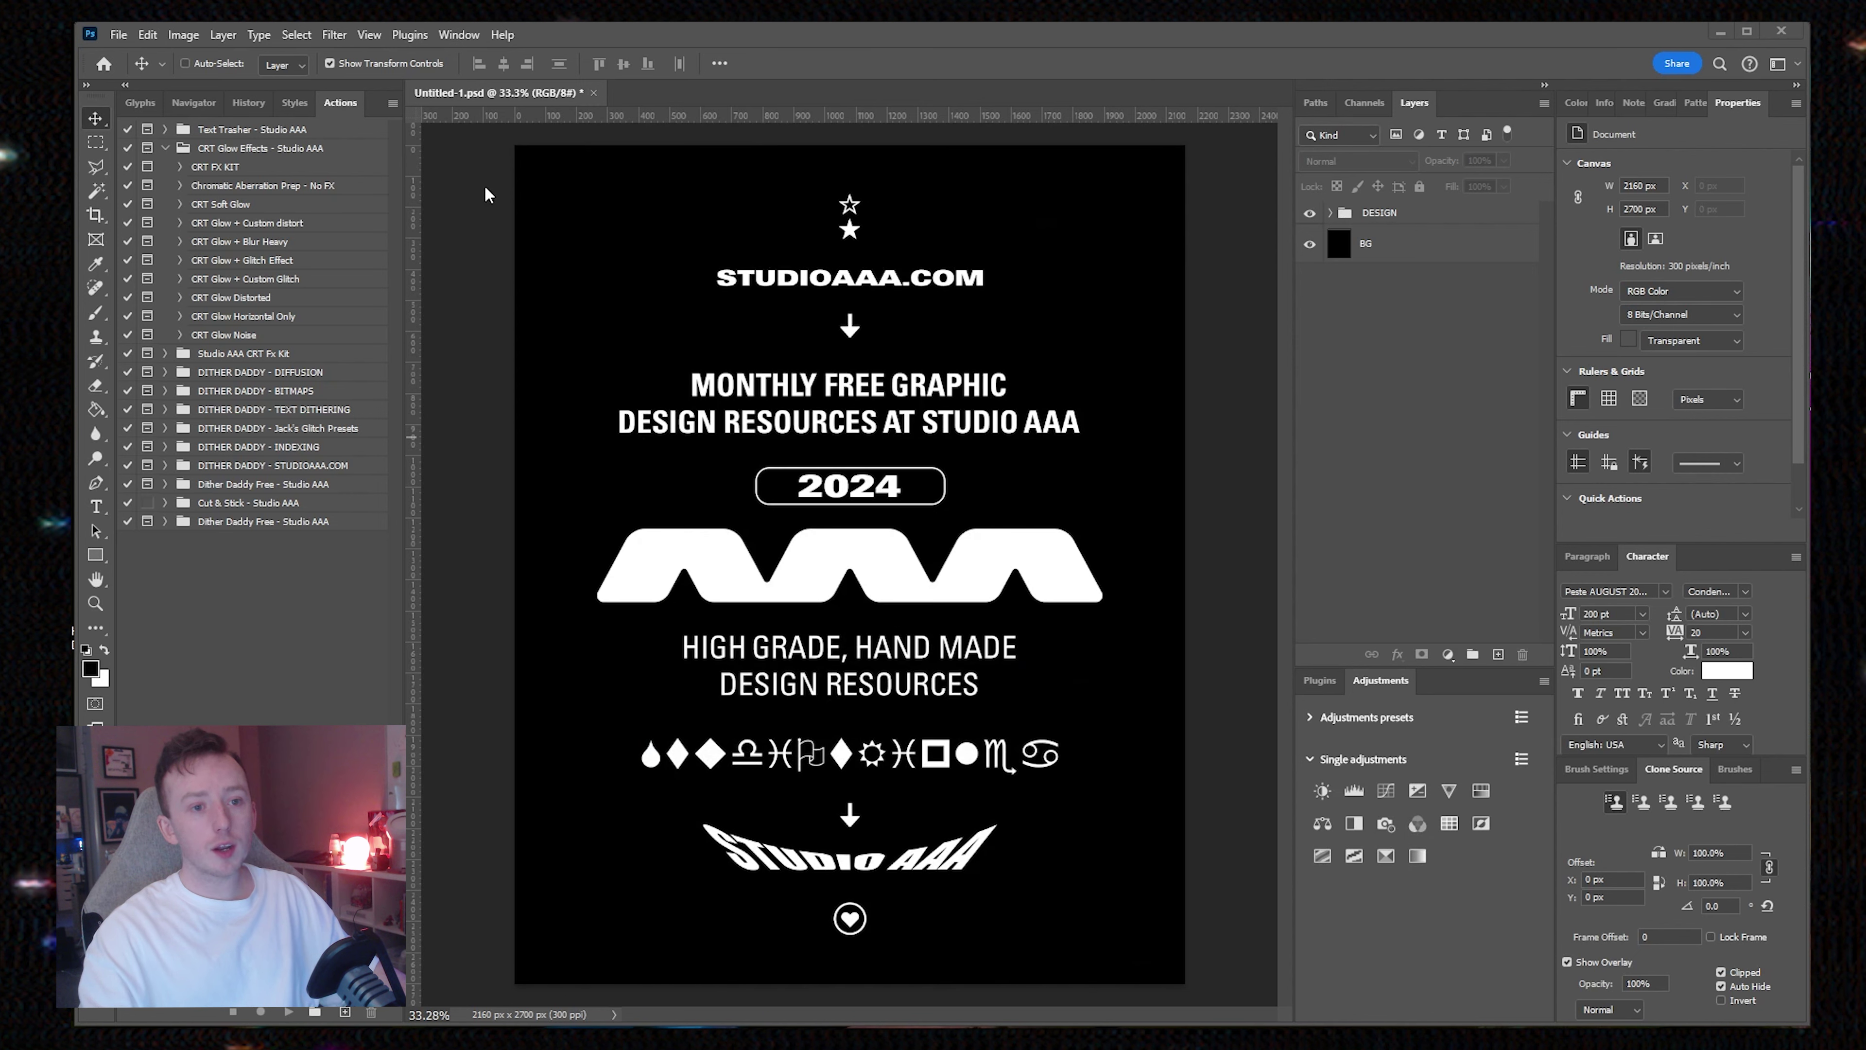
click(459, 34)
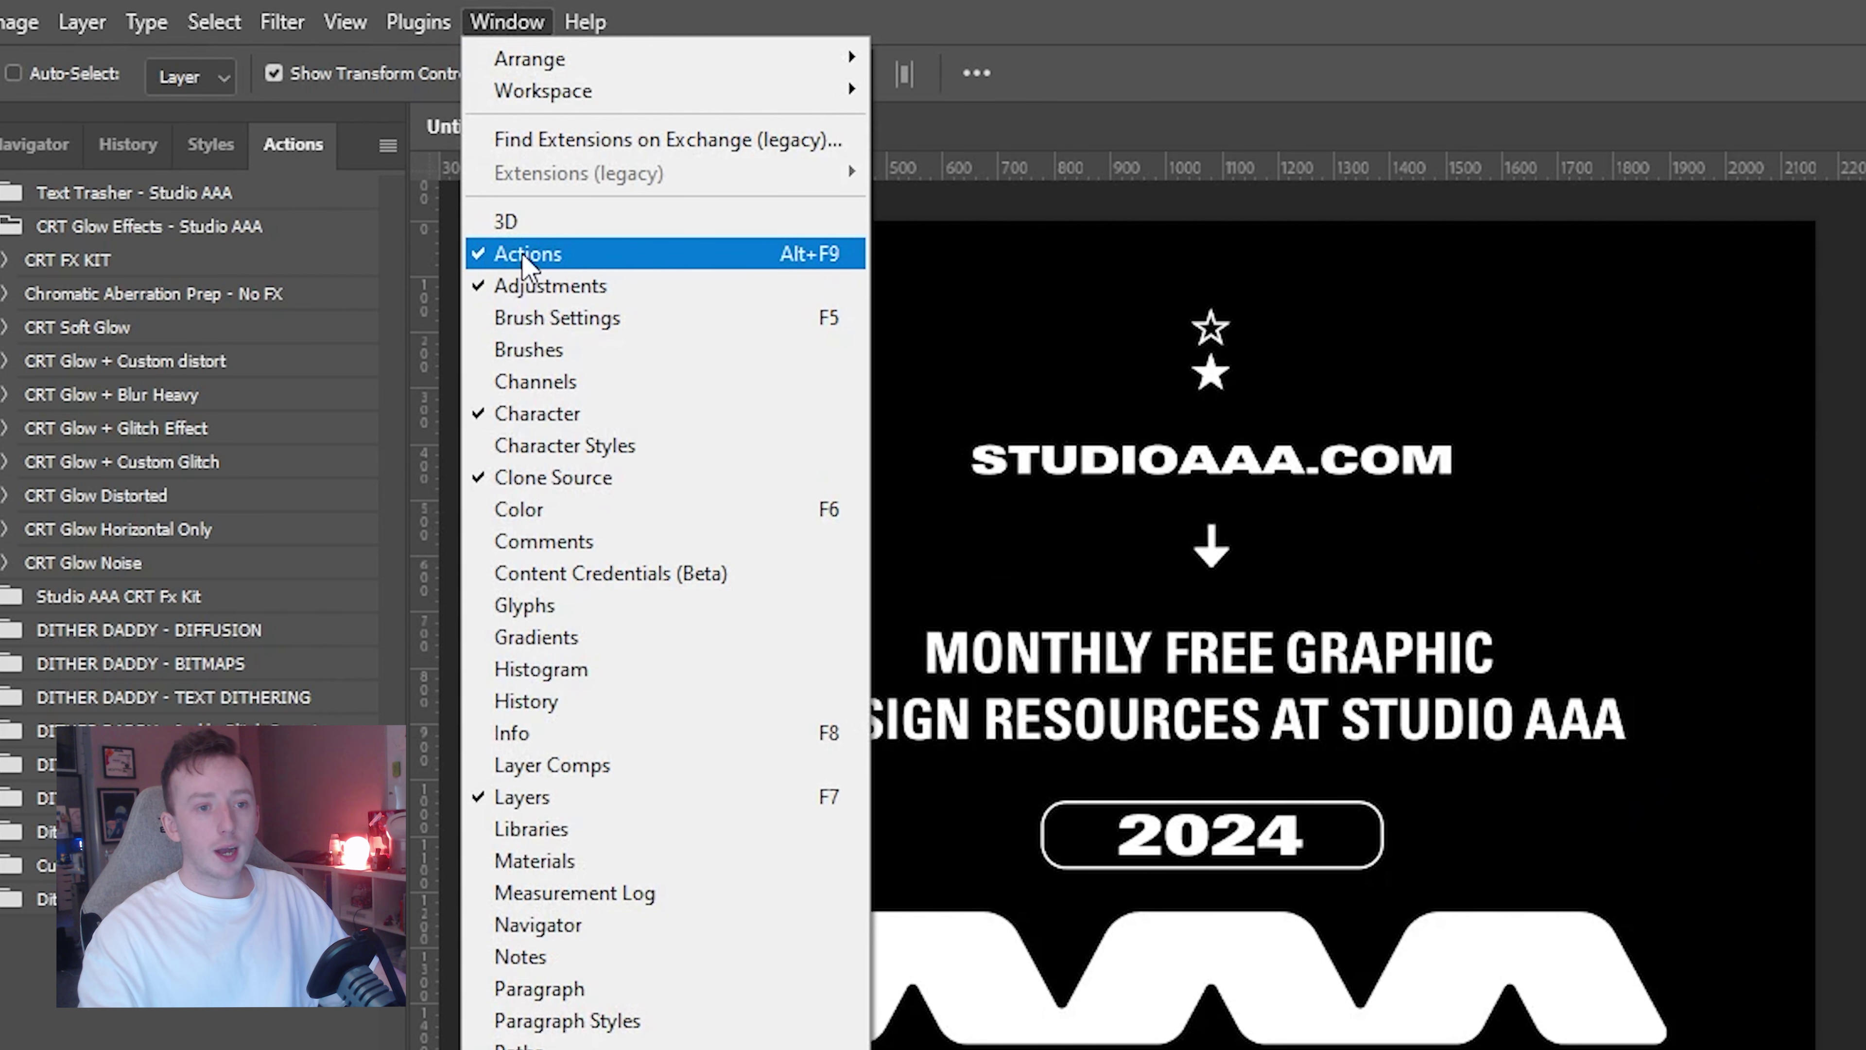
click(1430, 378)
drag(293, 144, 1121, 381)
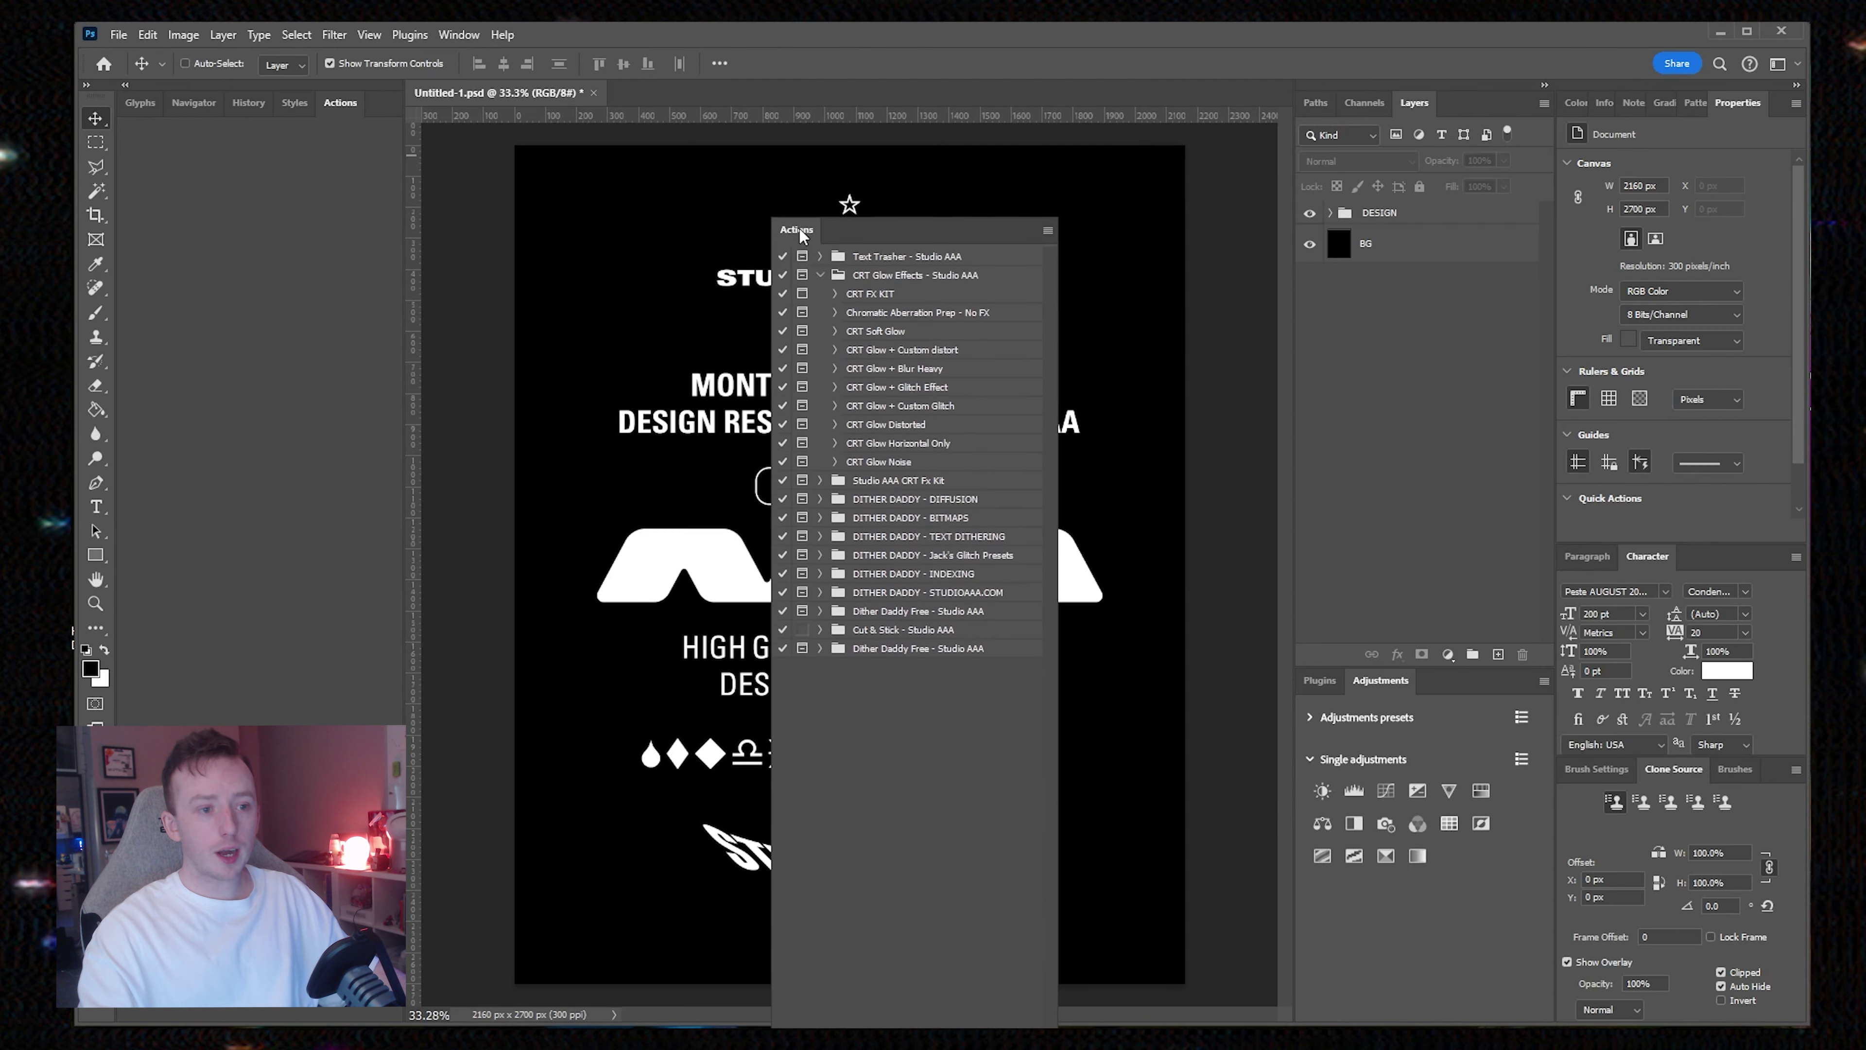
drag(799, 232, 883, 212)
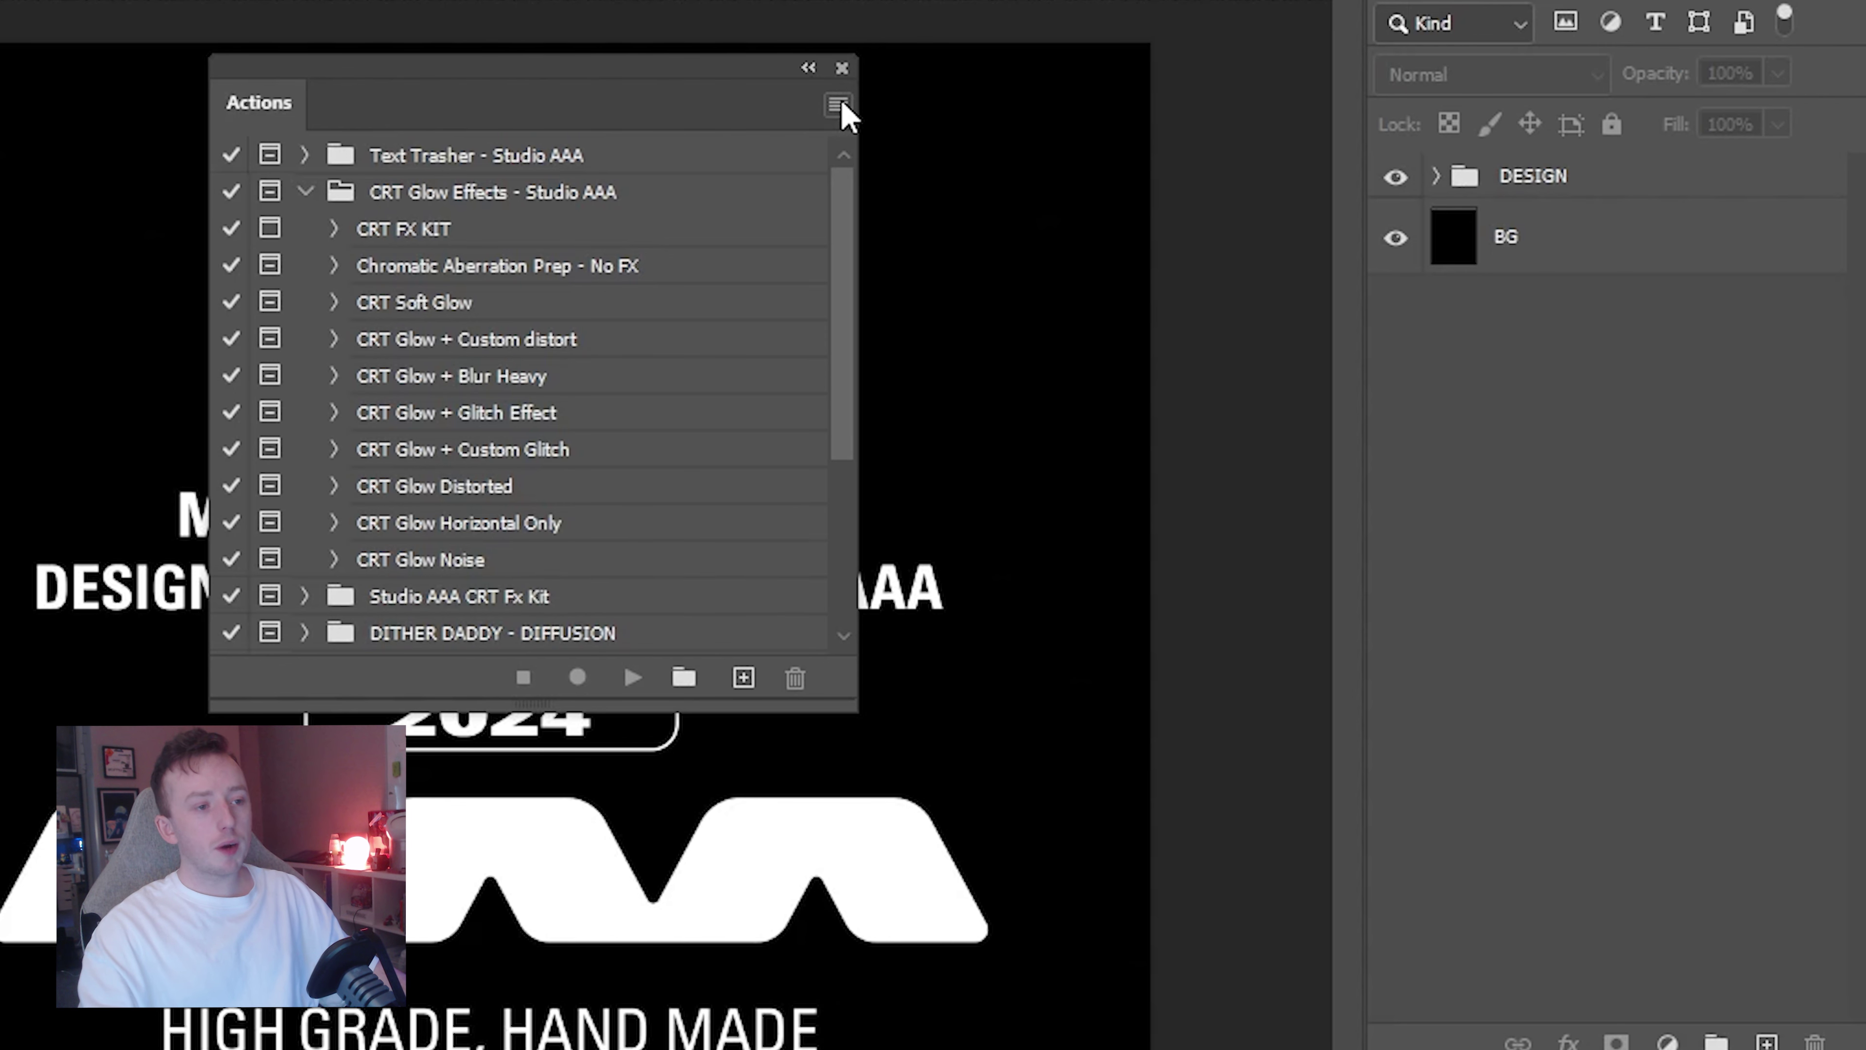
click(839, 105)
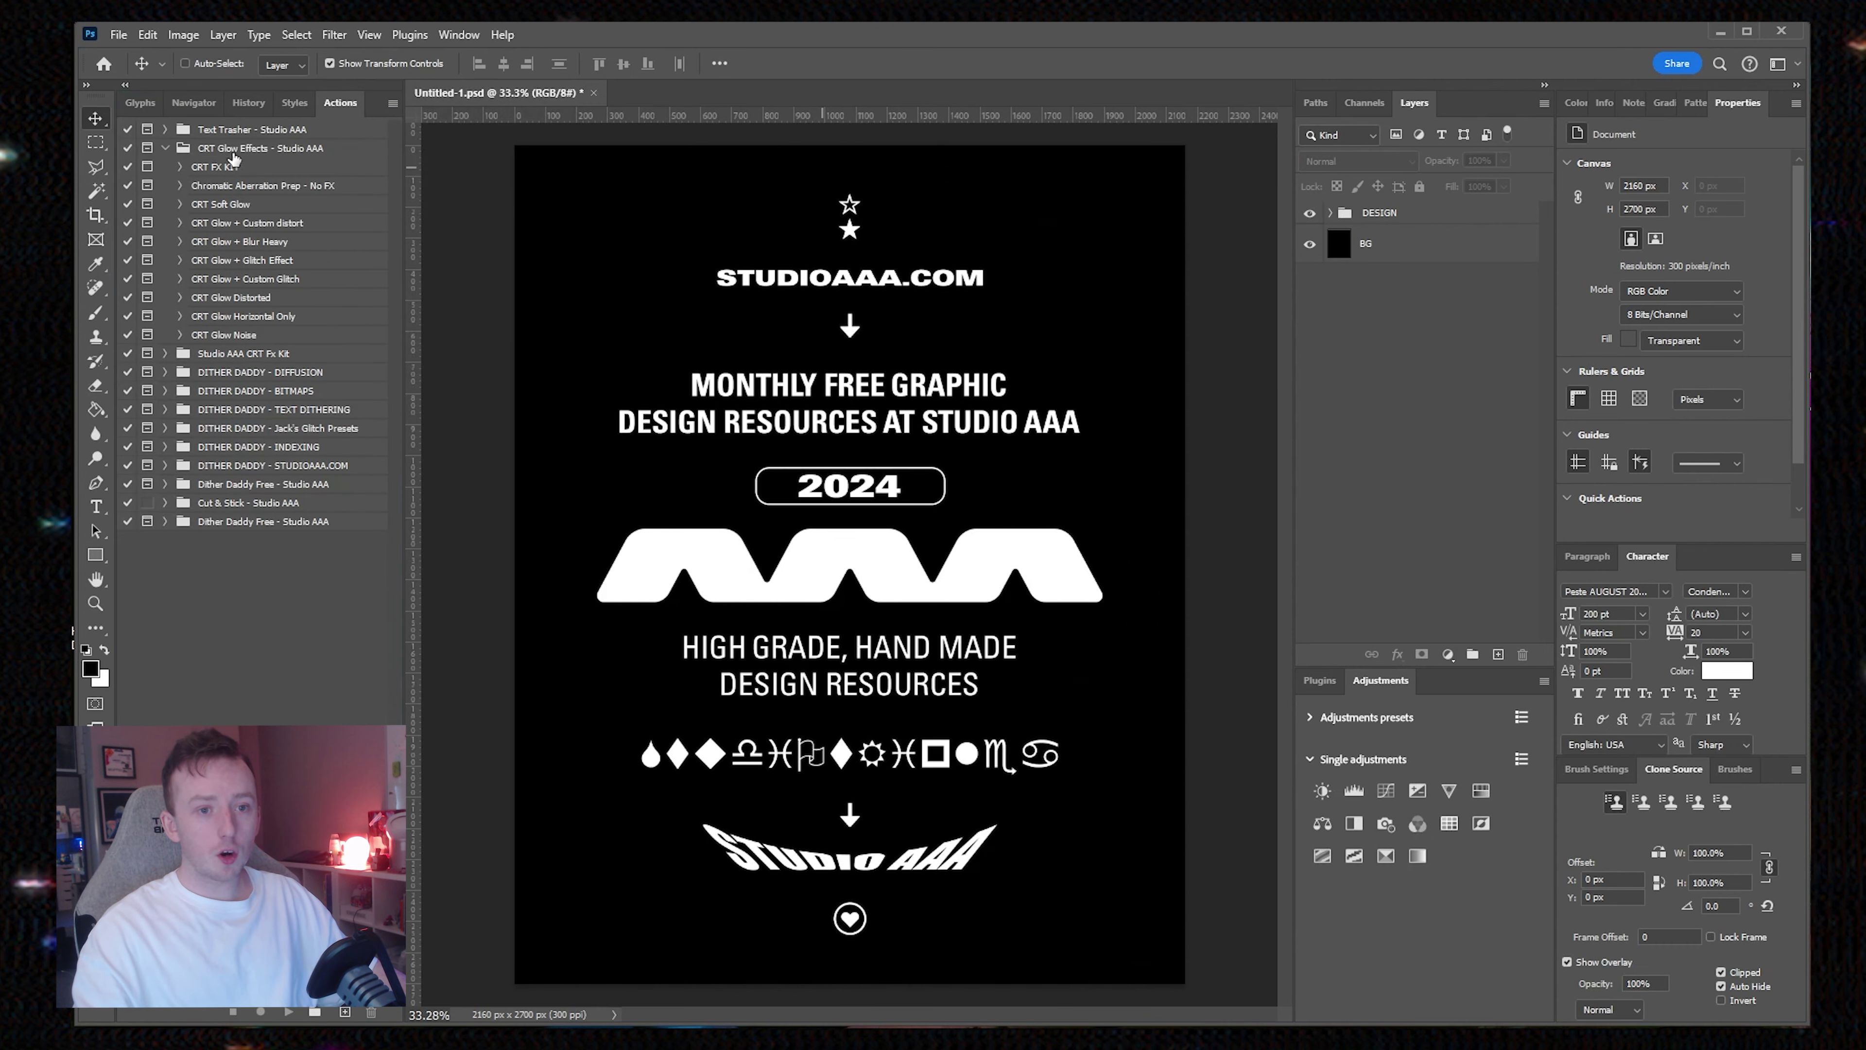
Step: Select the CRT Glow Effects and Studio AAA CRT Fx Kit action sets, then the DESIGN group
click(276, 153)
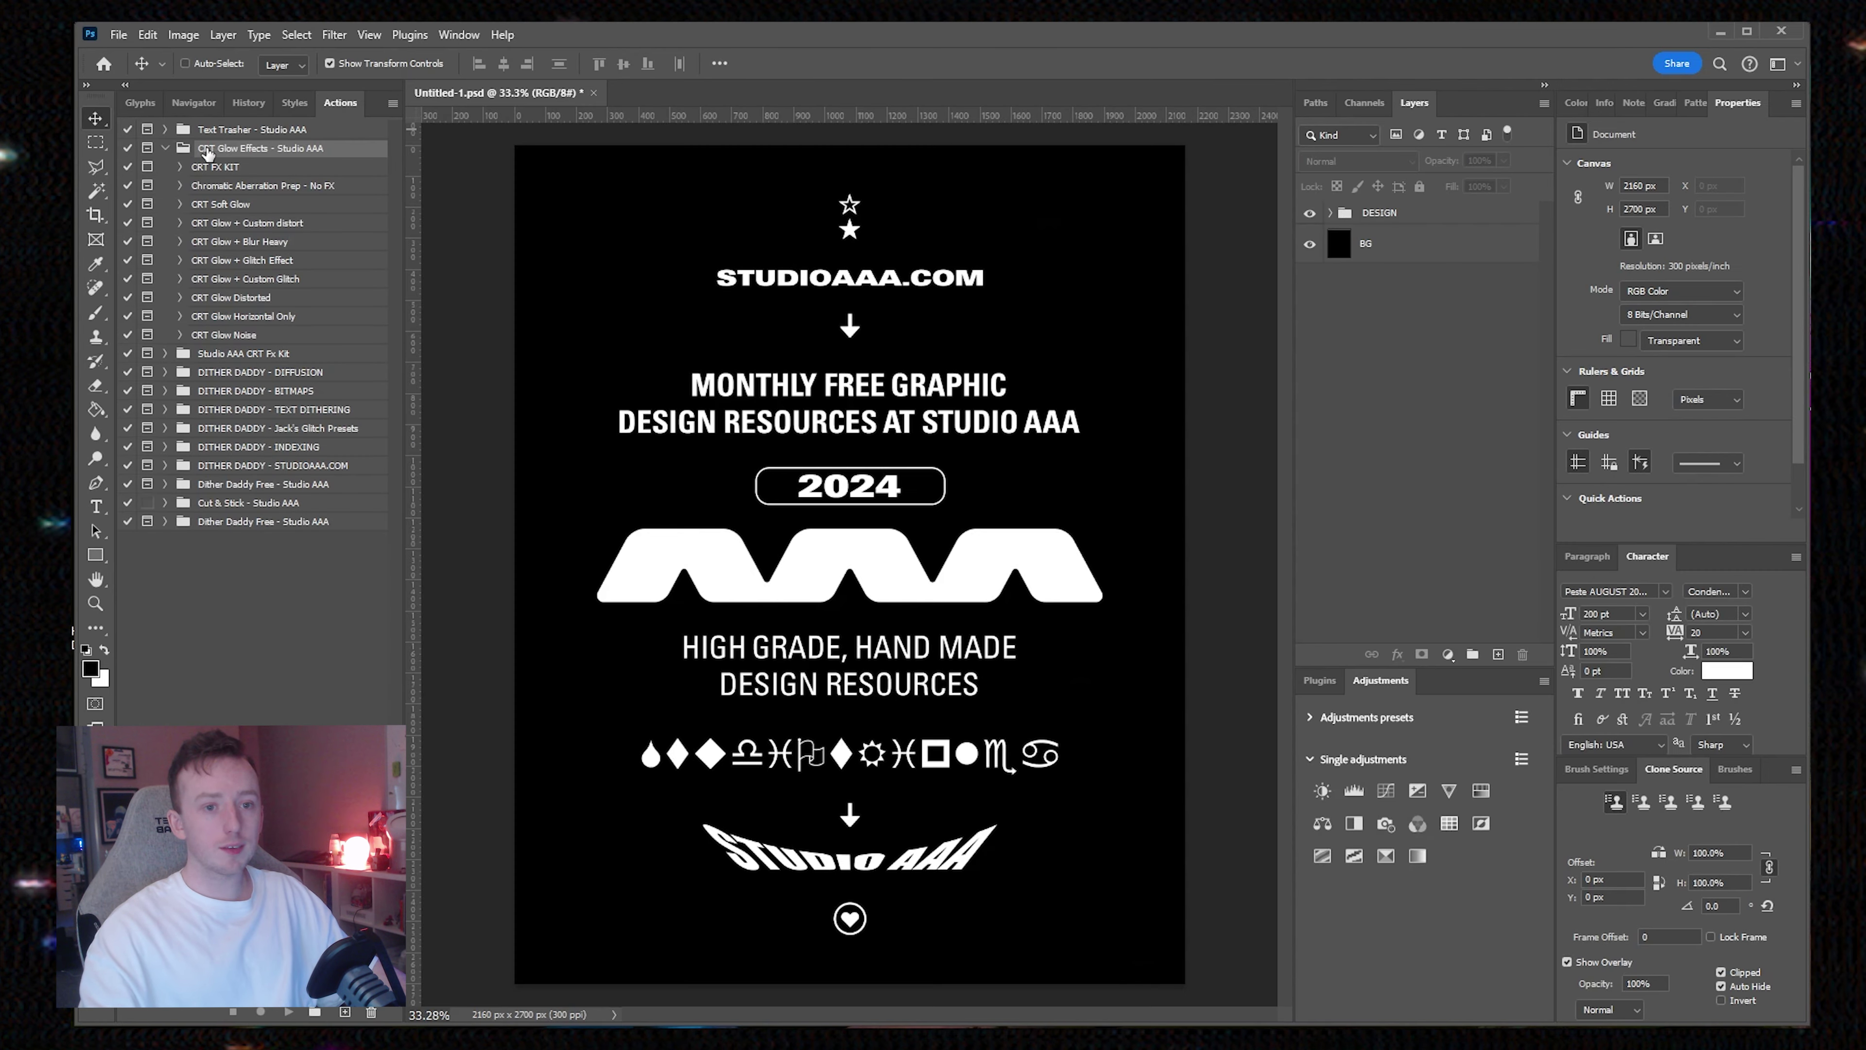
click(255, 355)
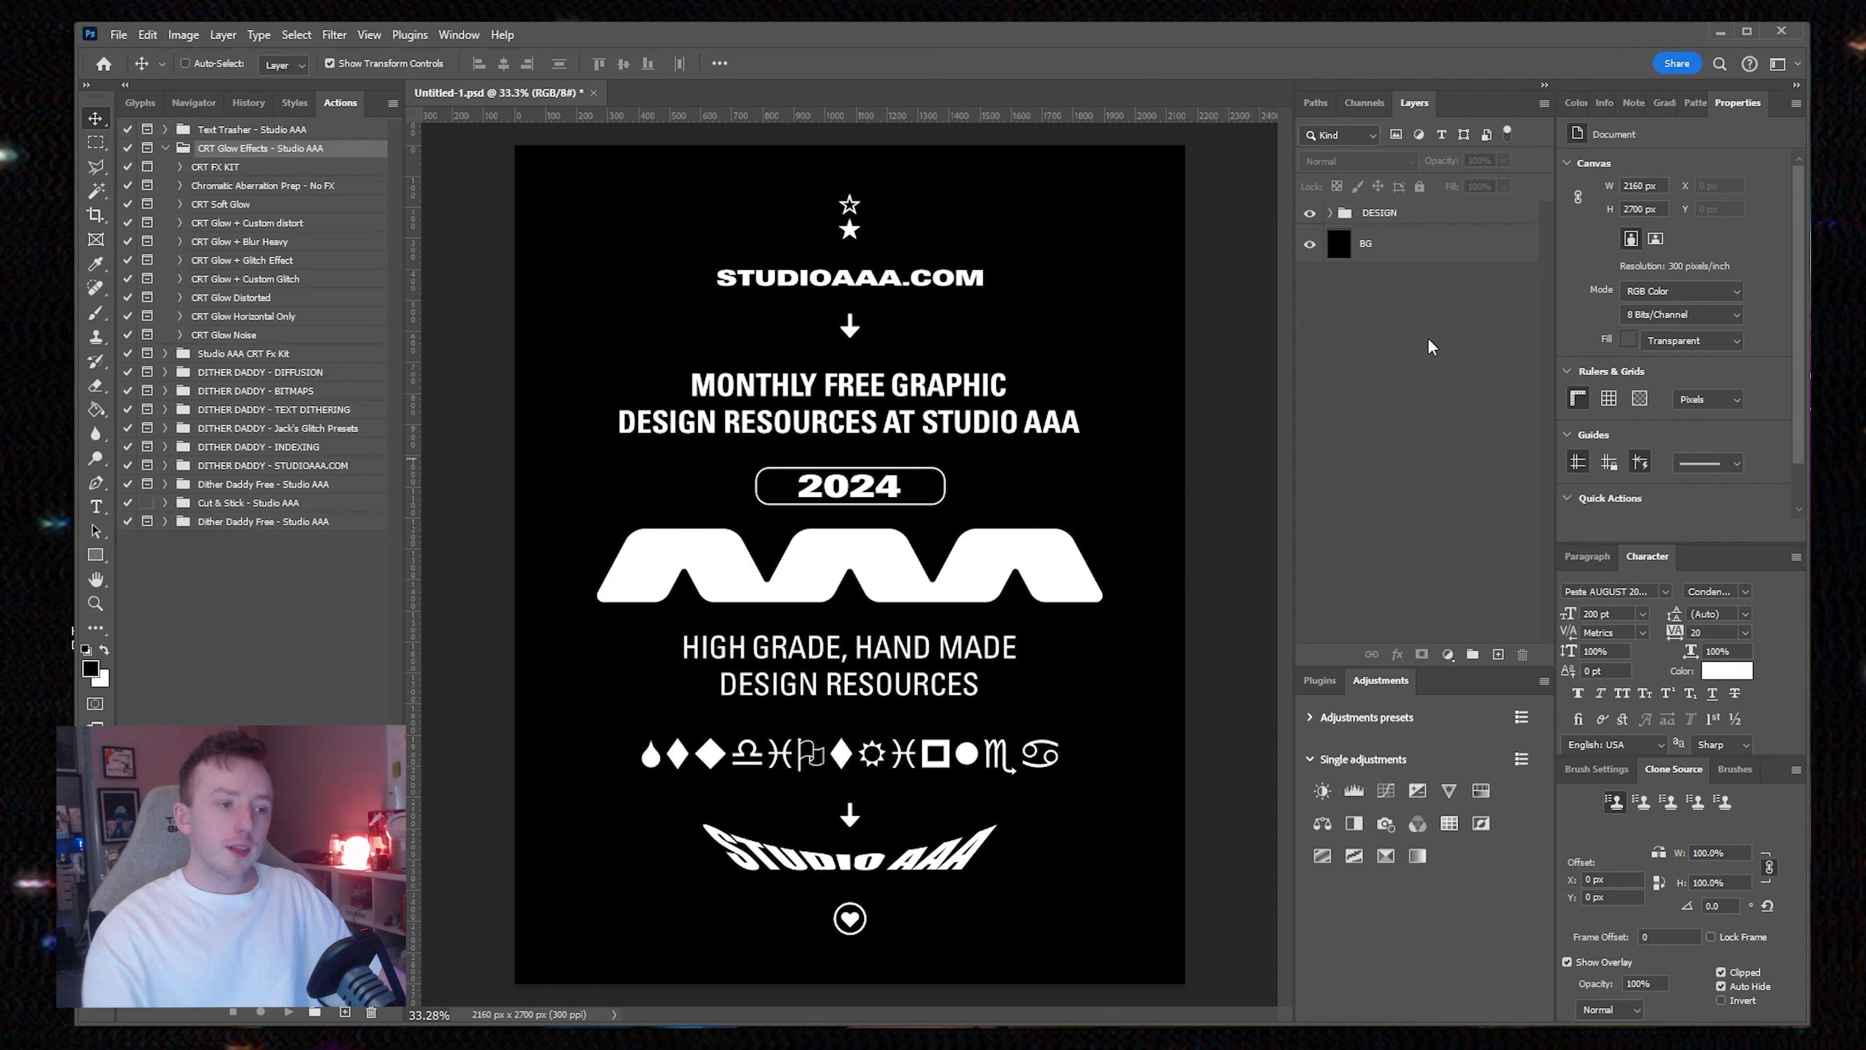
click(1390, 210)
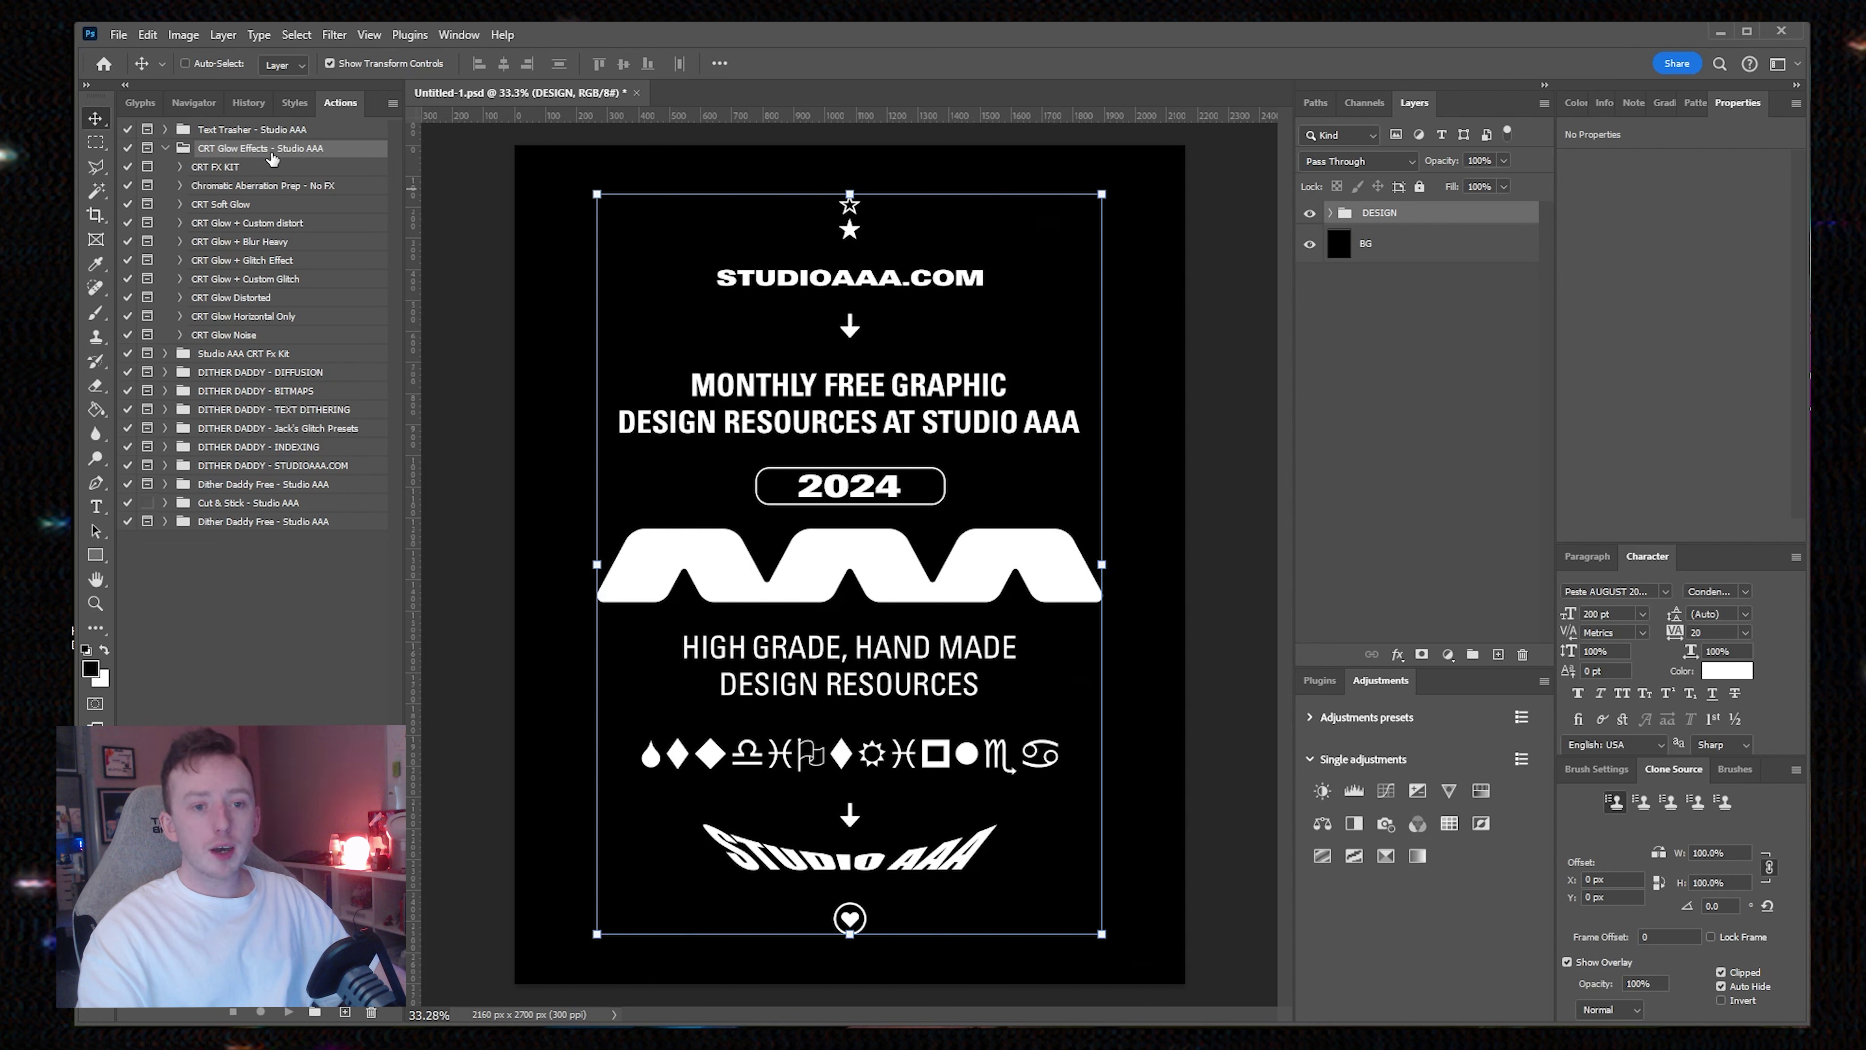
Step: Choose the CRT Soft Glow action and check the DESIGN group's contents
click(229, 206)
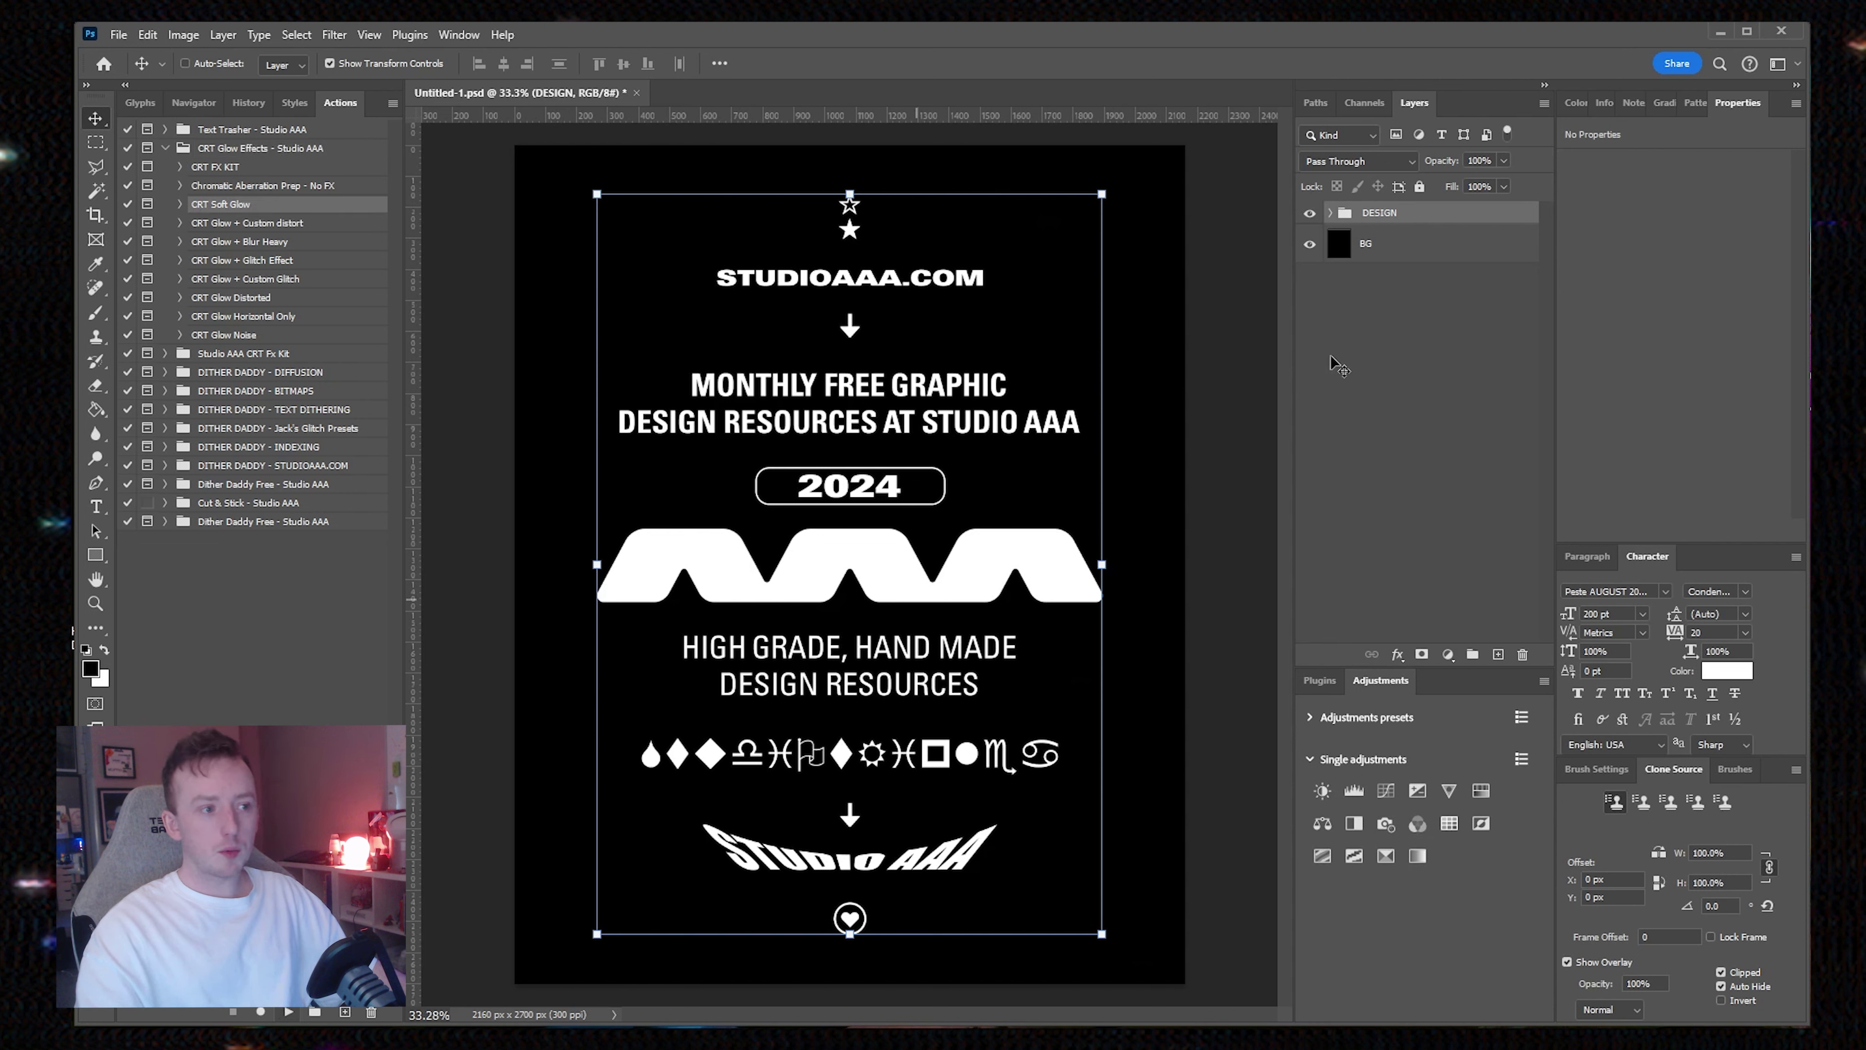
click(1354, 213)
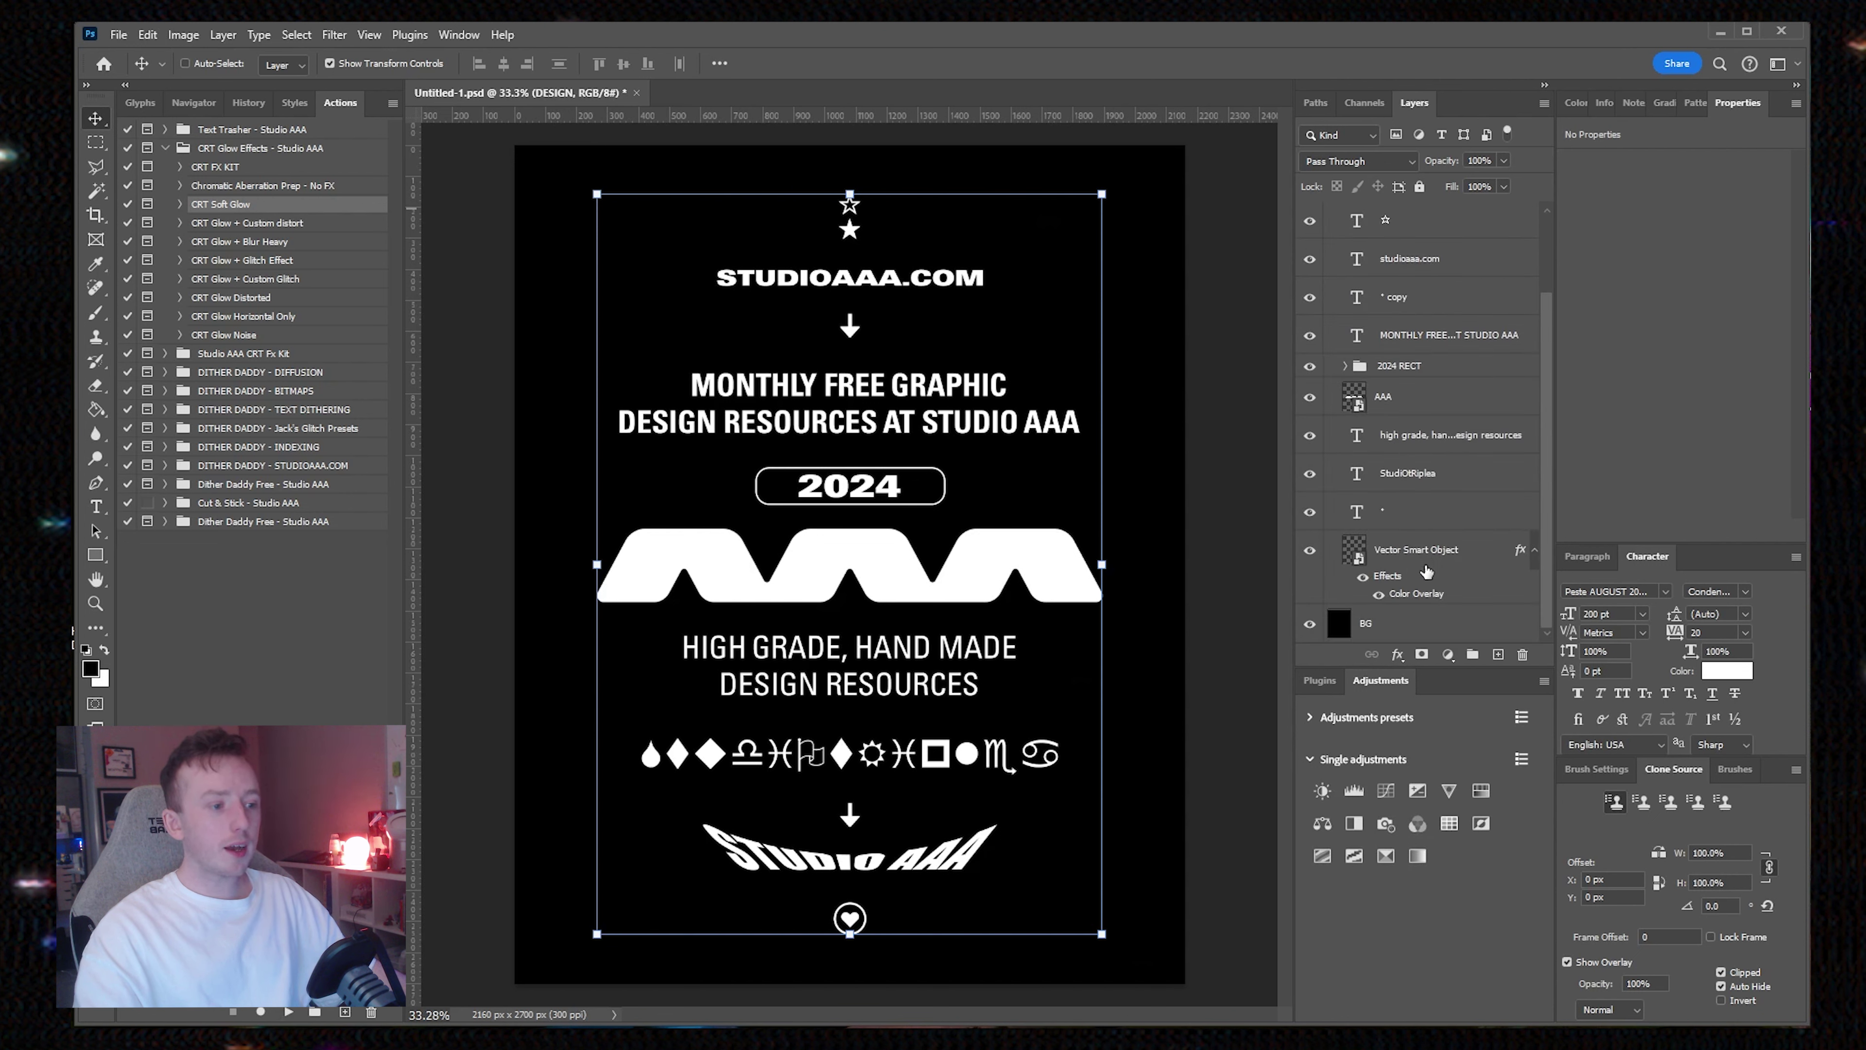
scroll(1425, 572, up, 2)
click(1330, 214)
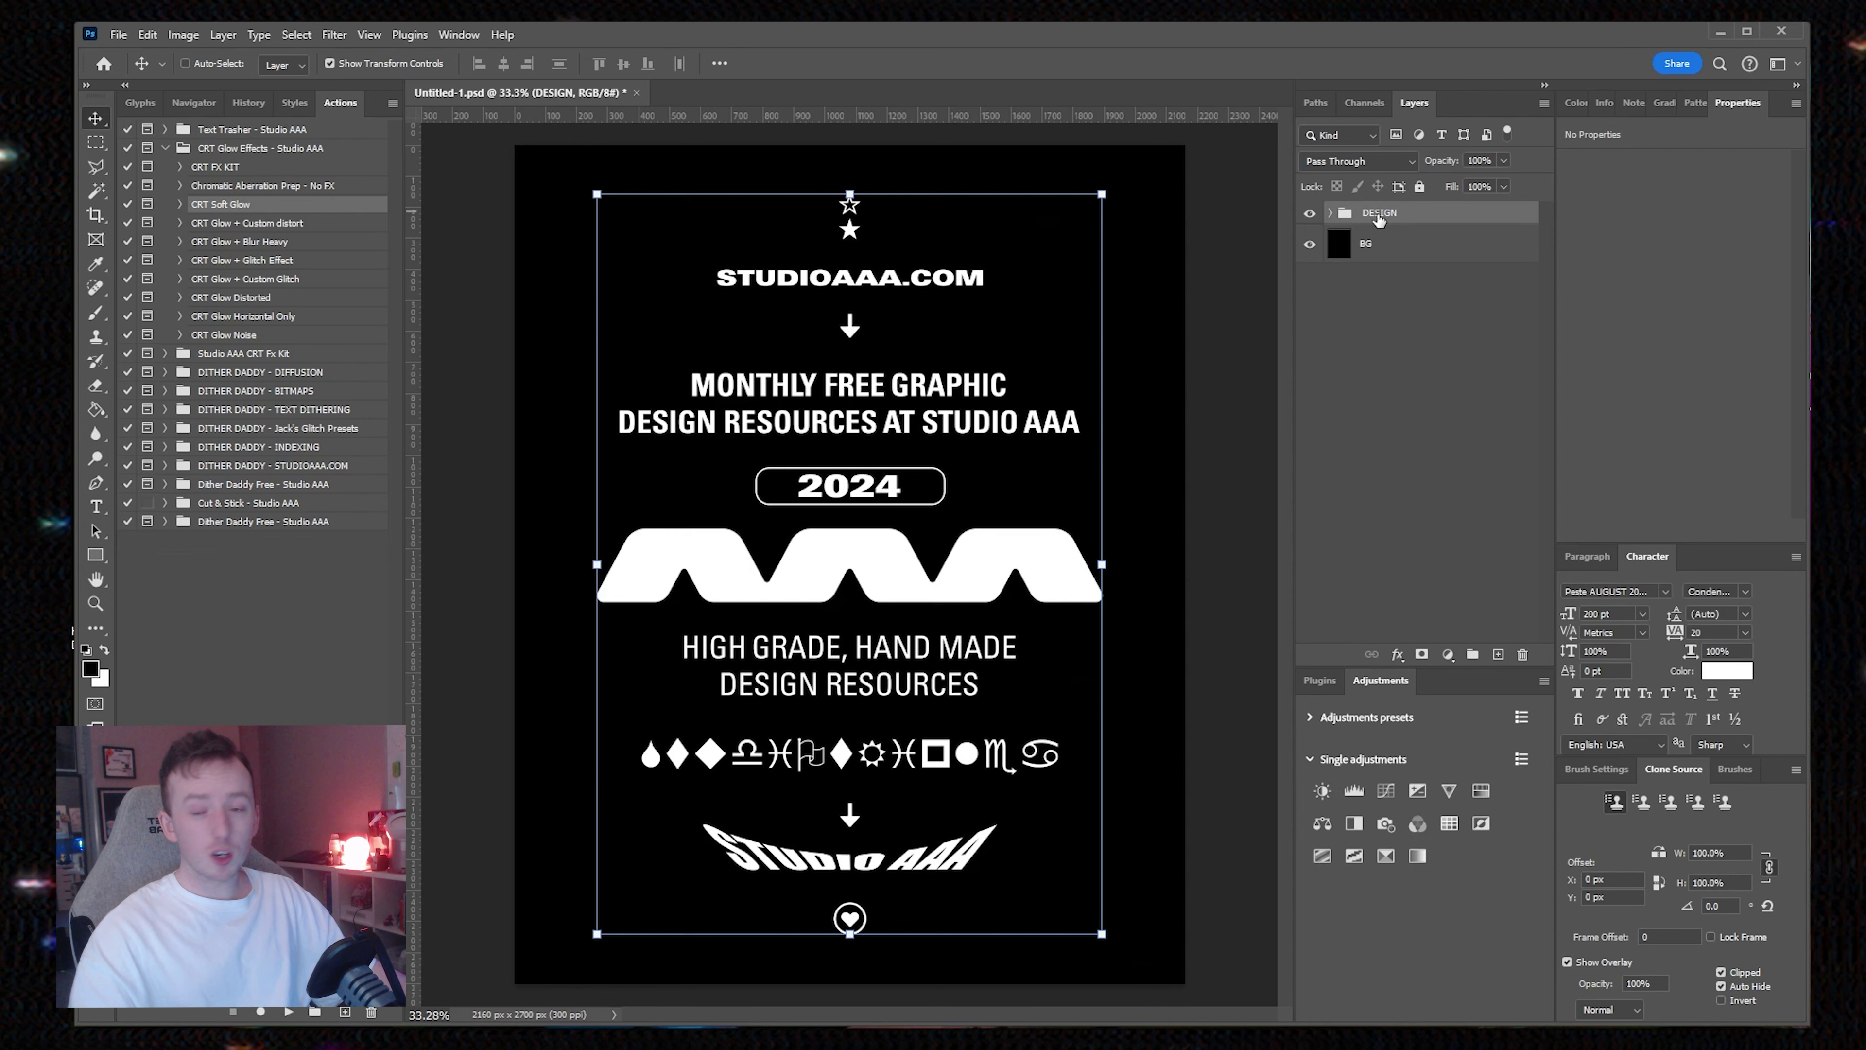
Step: Convert the DESIGN group into a smart object, undoing an accidental move of the artwork
right_click(1379, 215)
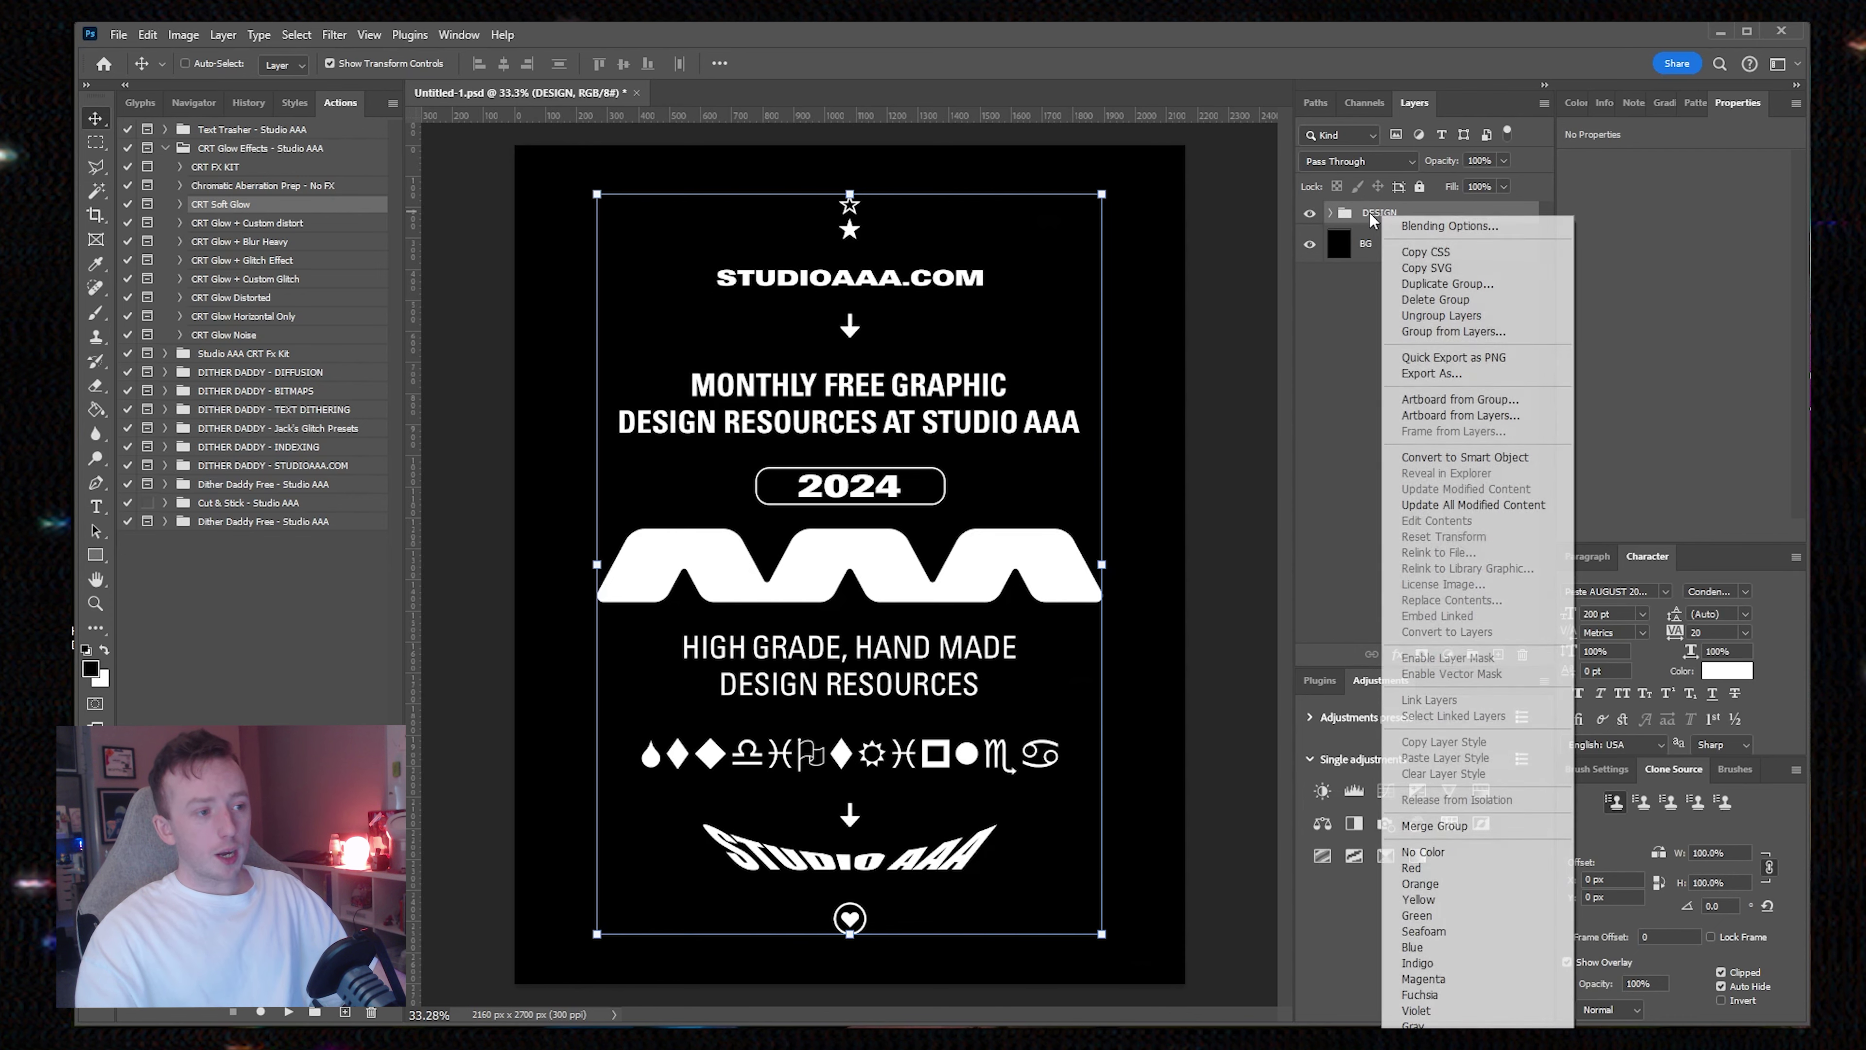
click(1491, 457)
drag(894, 314, 912, 312)
key(ctrl+z)
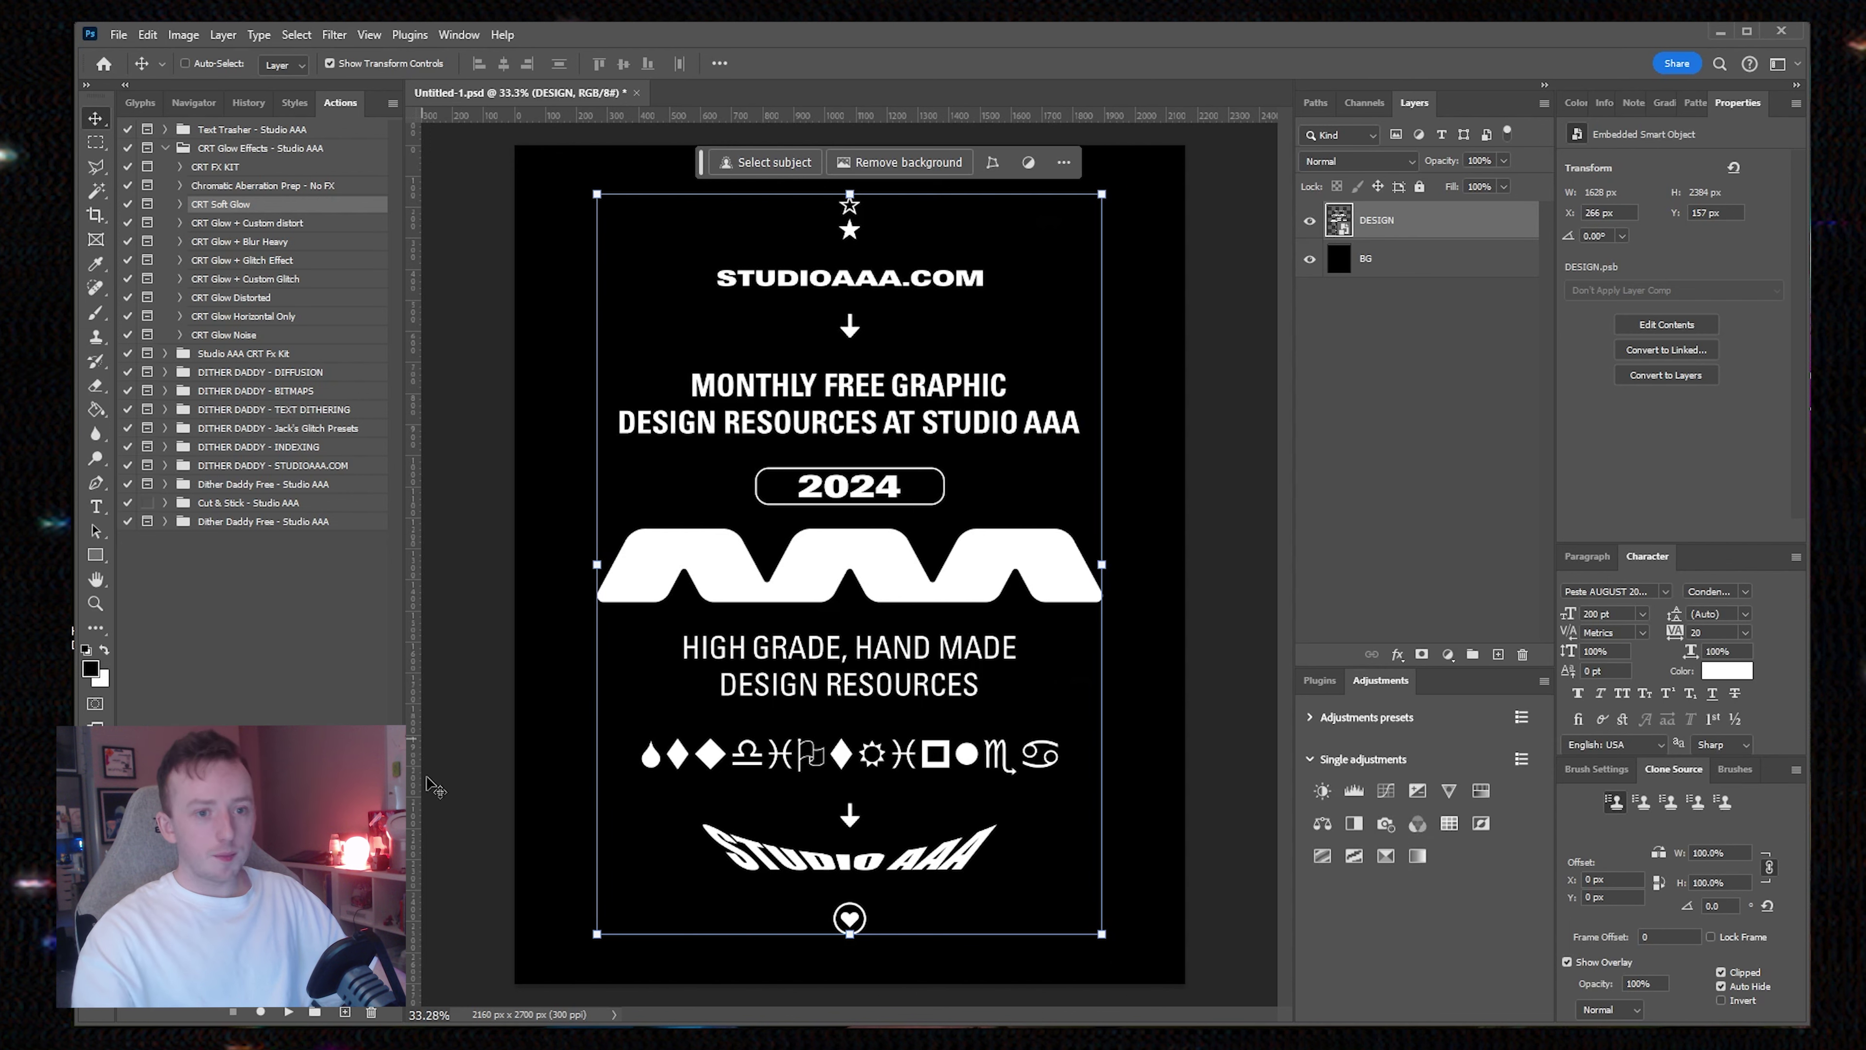
Step: Run CRT Soft Glow, dismiss its tip message, and select the original DESIGN layer
click(286, 1013)
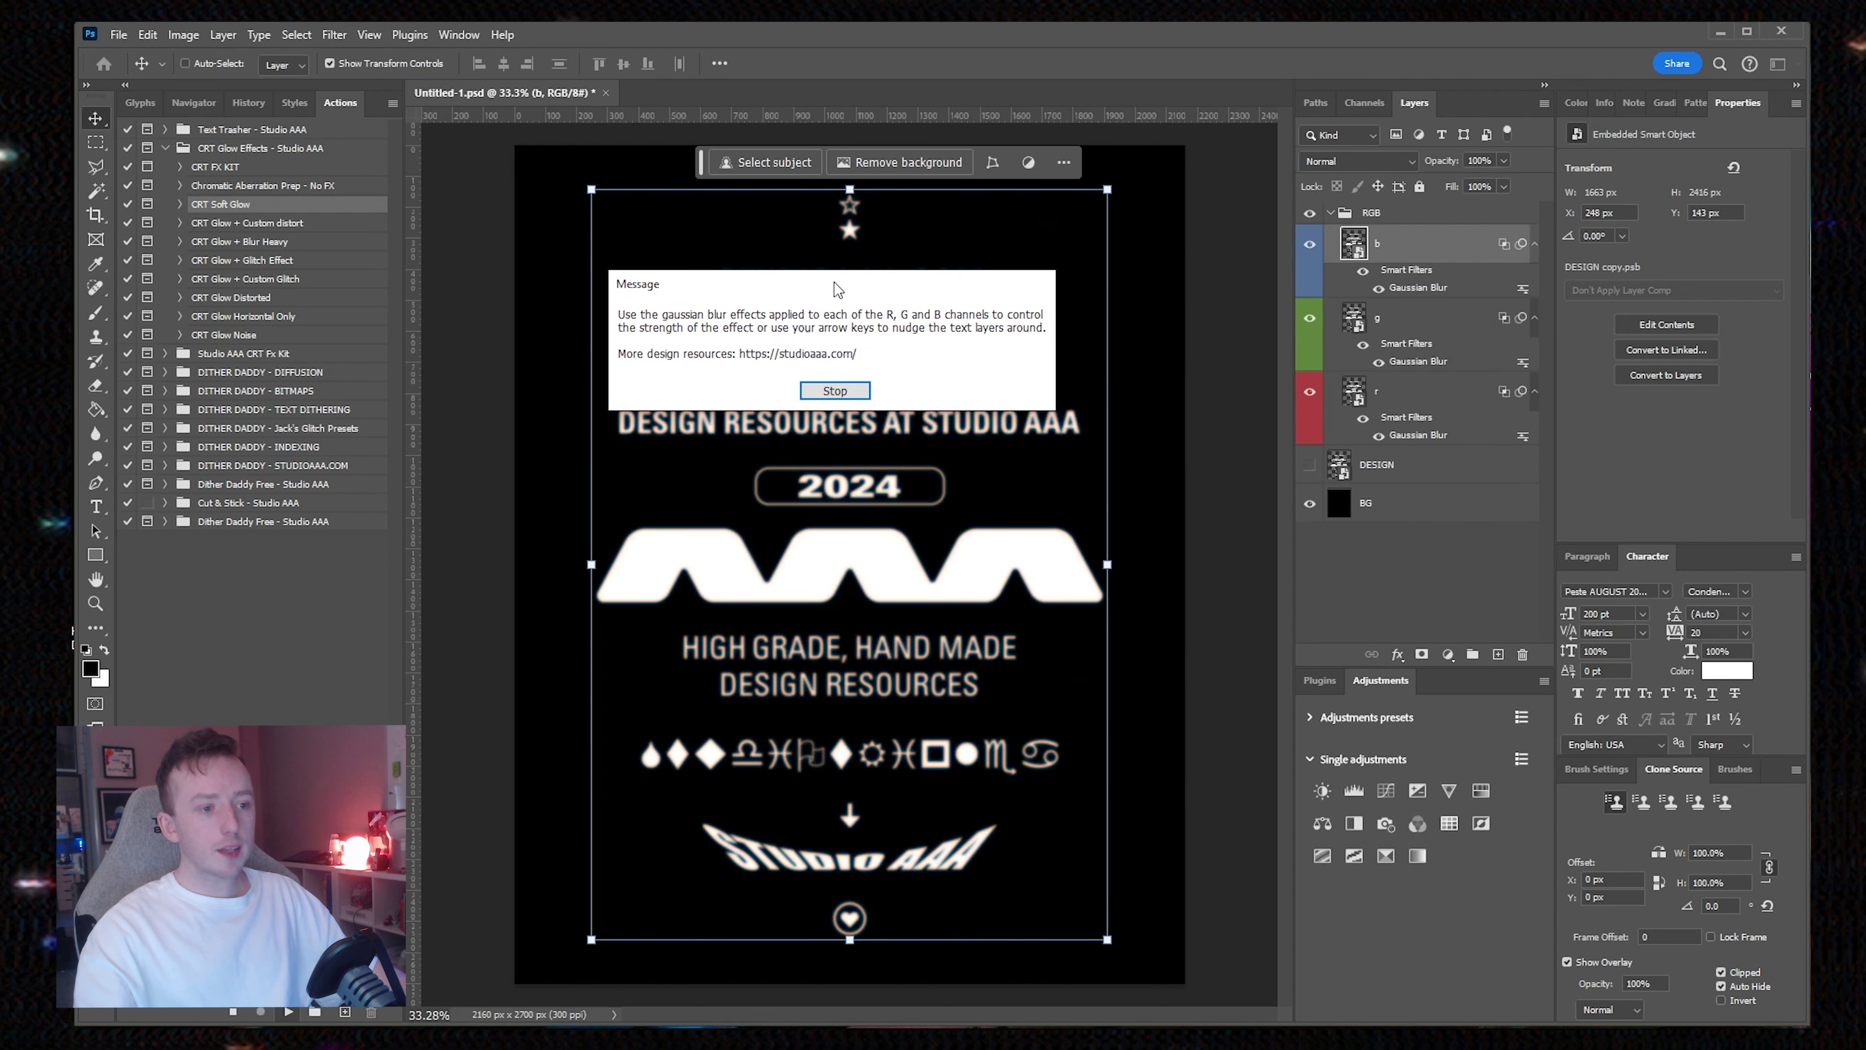
click(843, 394)
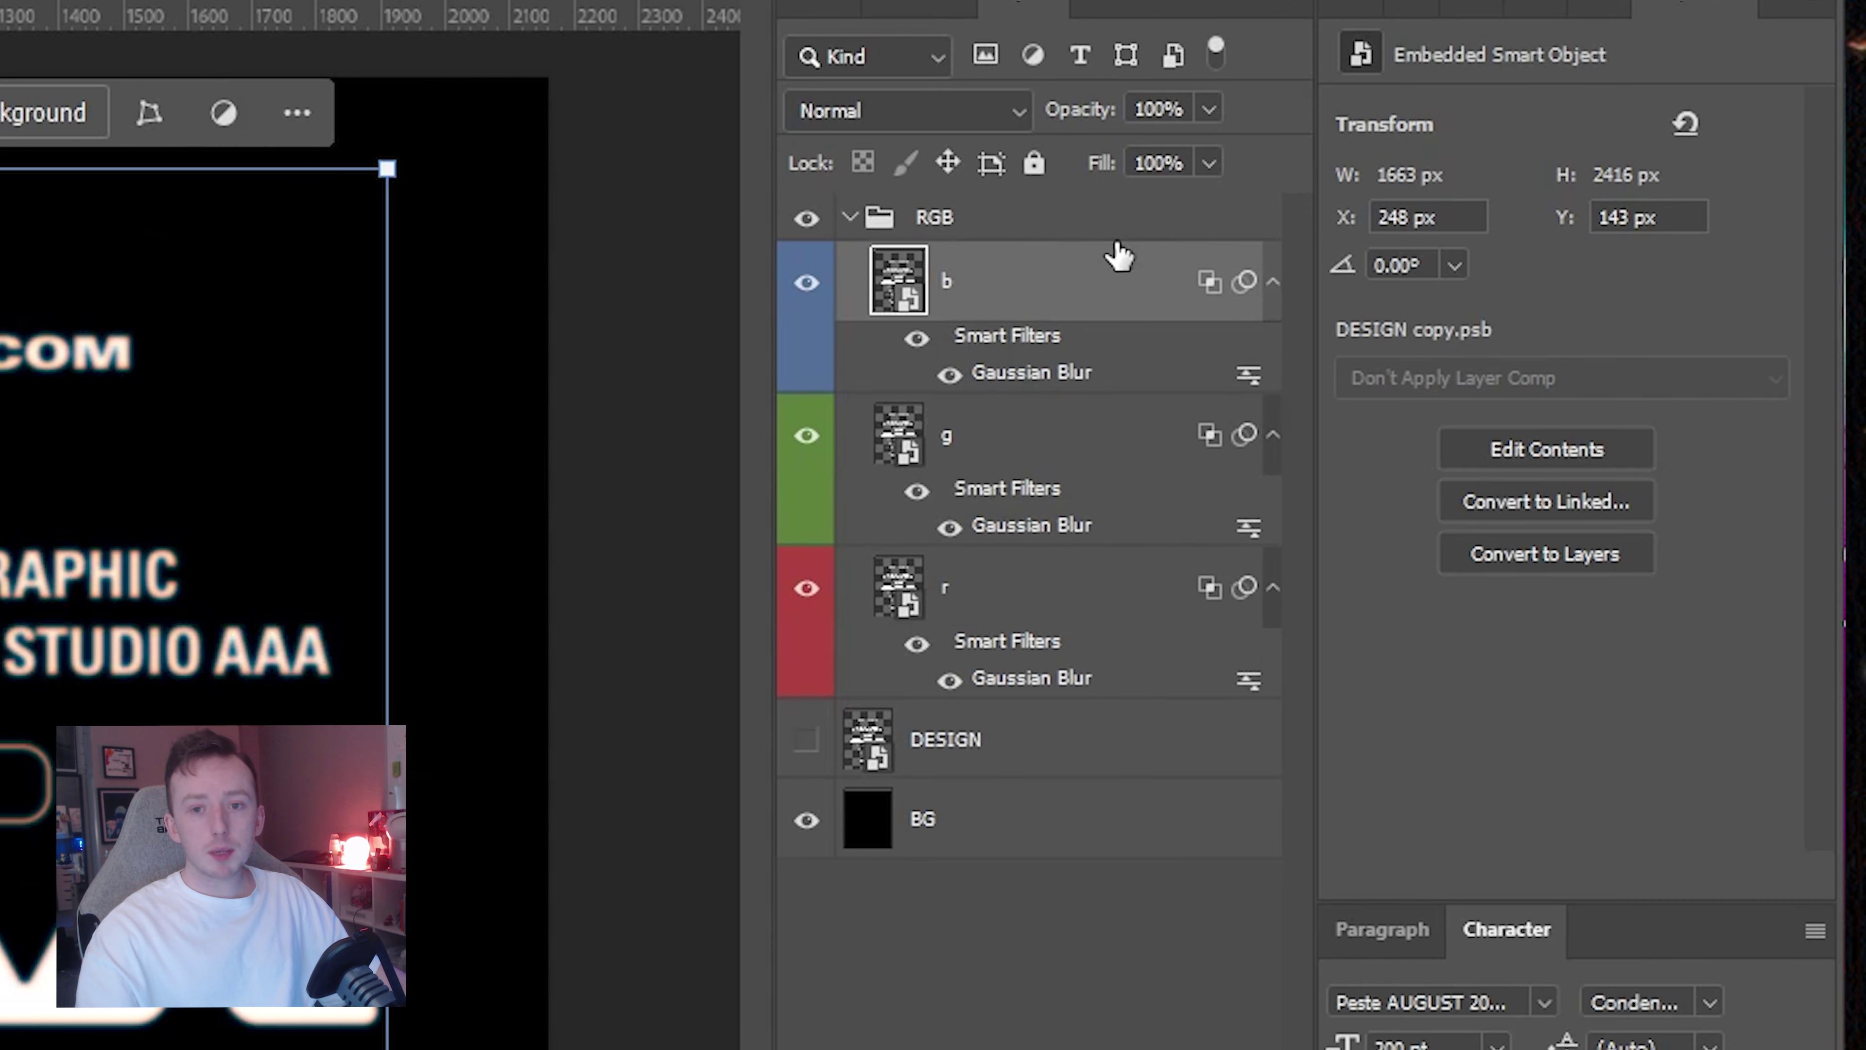
click(978, 741)
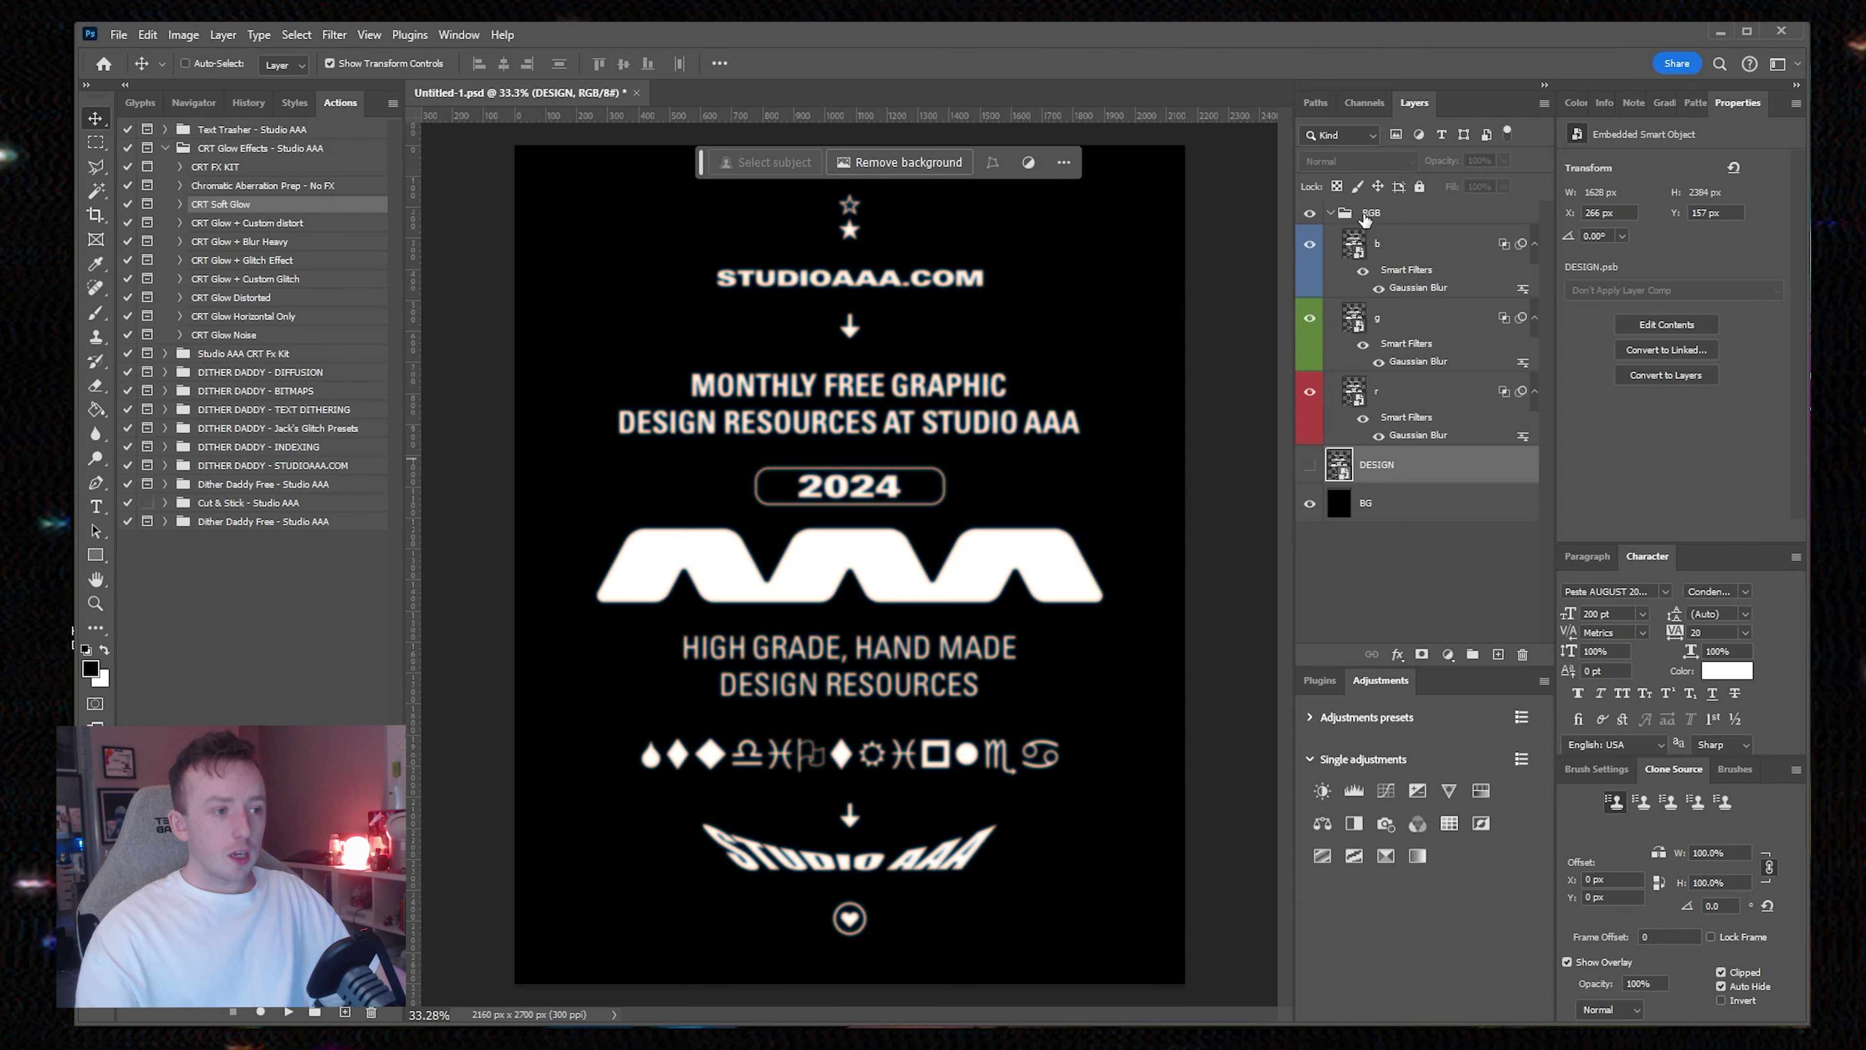
Step: Inspect the new RGB group and its r, g and b layers
click(1043, 221)
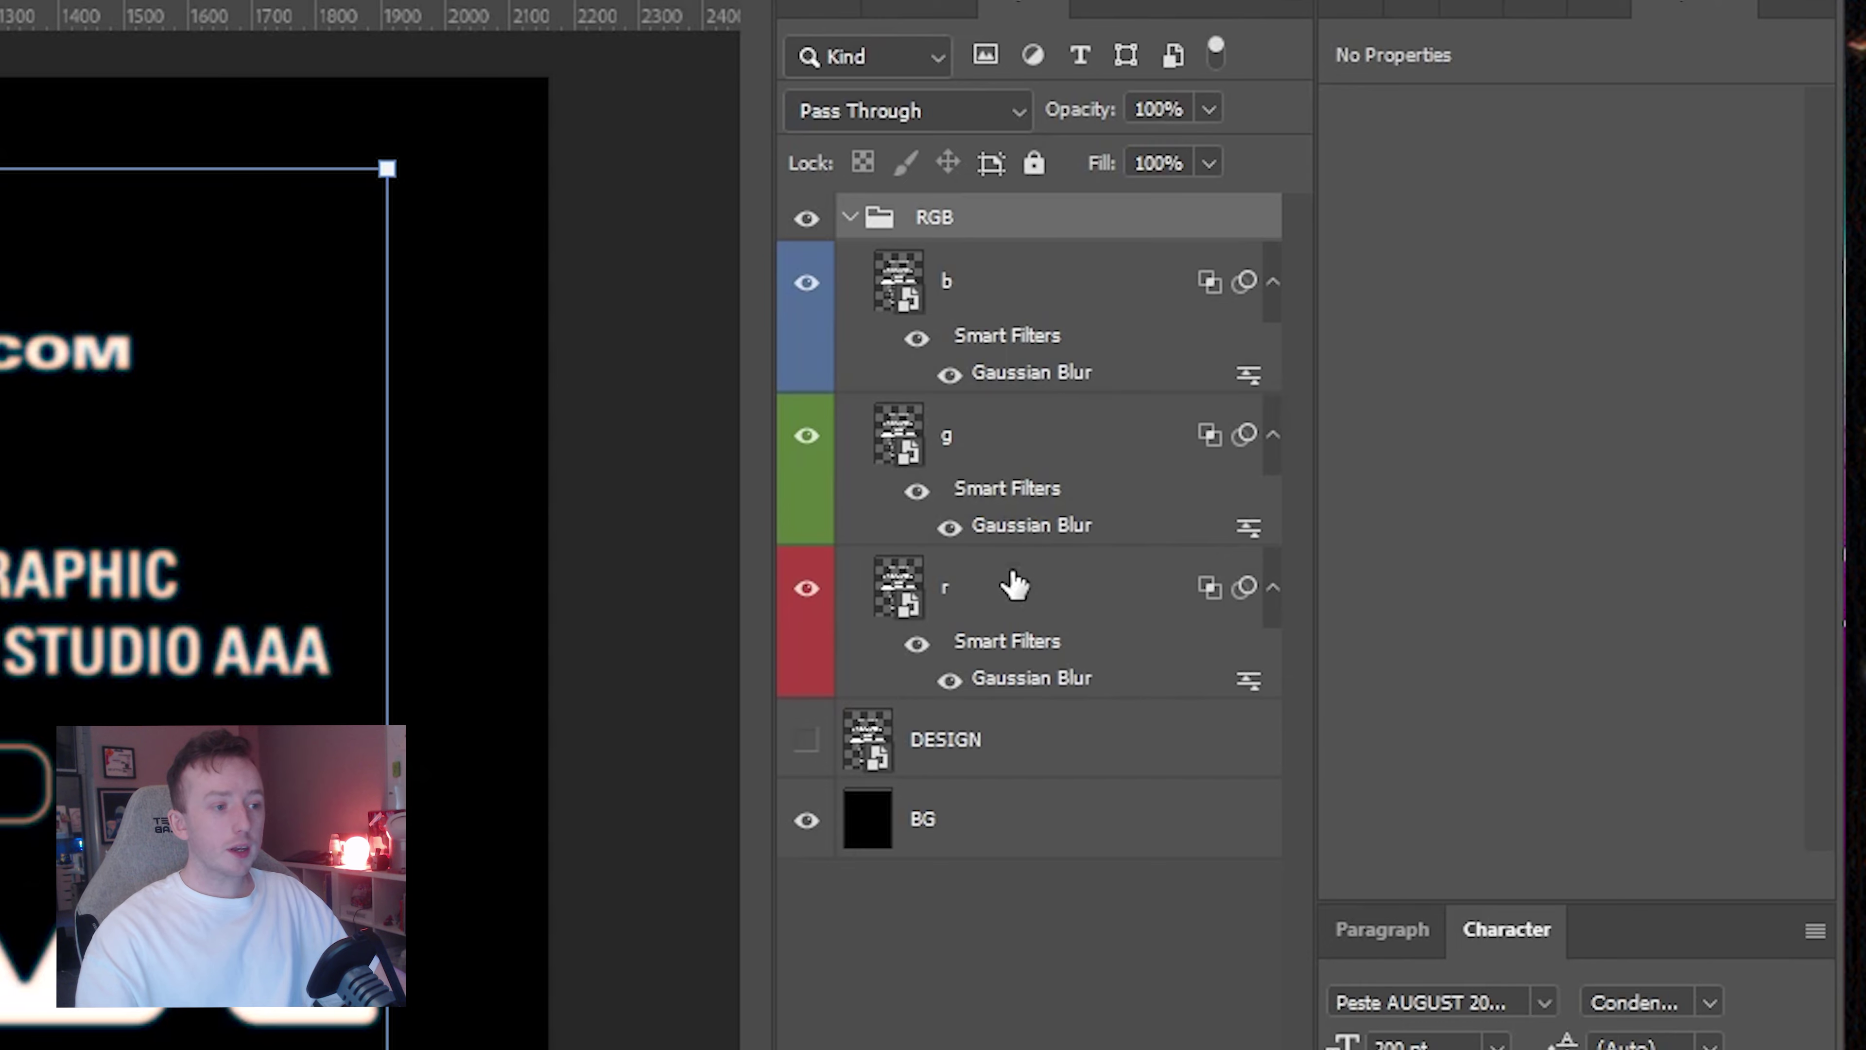
click(996, 607)
click(1001, 470)
click(1043, 309)
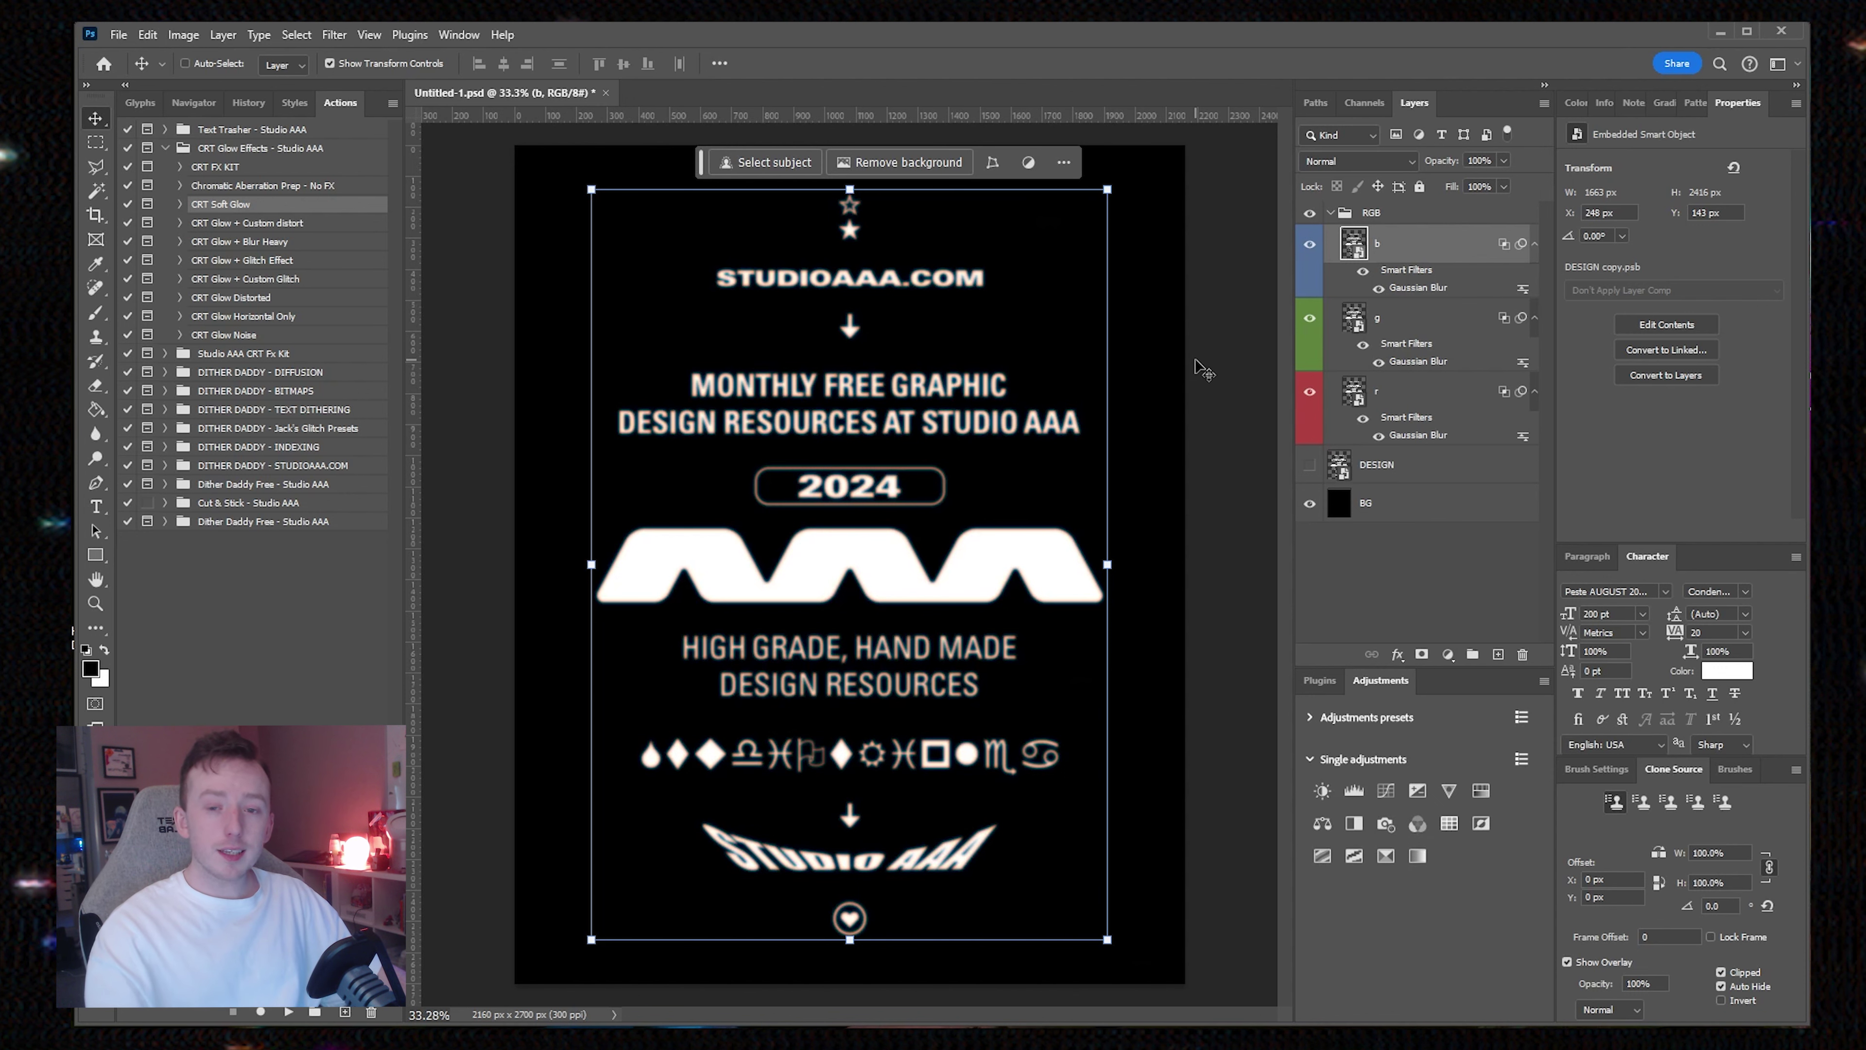
scroll(854, 353, up, 10)
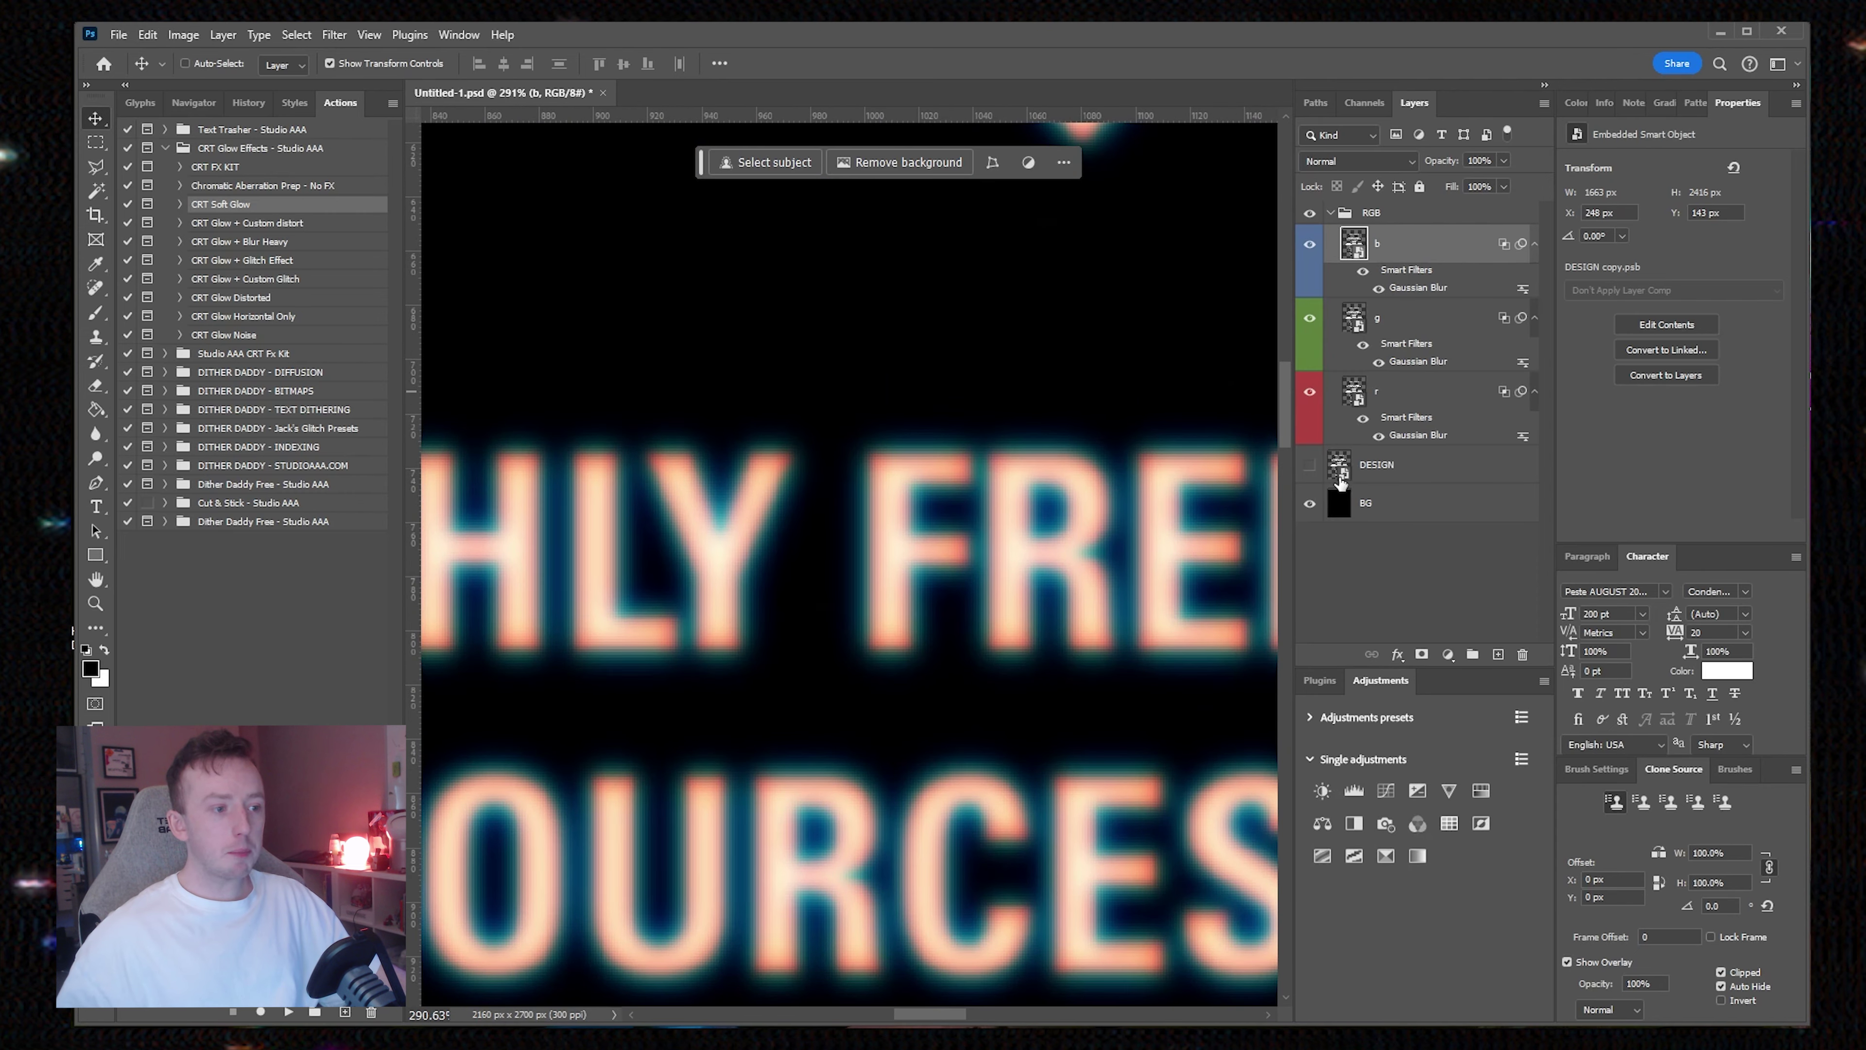
key(ctrl+comma)
click(1310, 466)
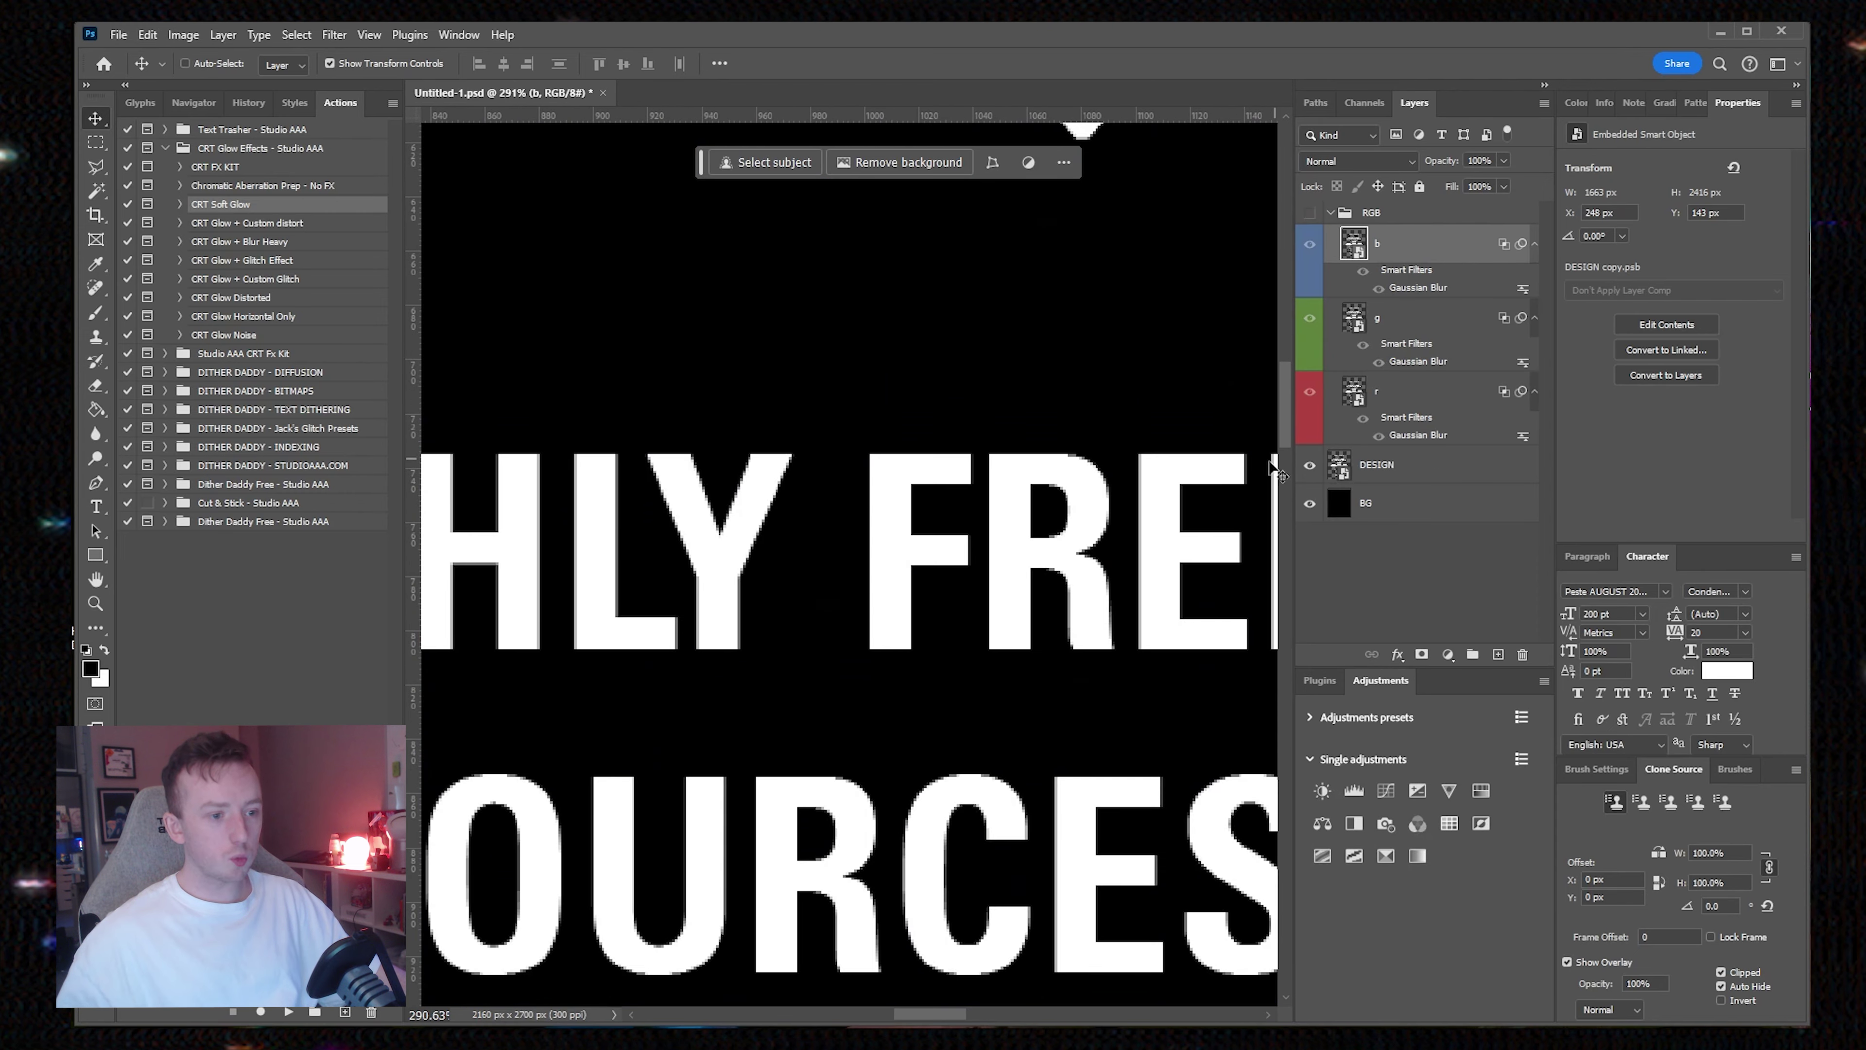
click(1309, 464)
key(ctrl+comma)
scroll(878, 518, up, 3)
scroll(896, 520, down, 6)
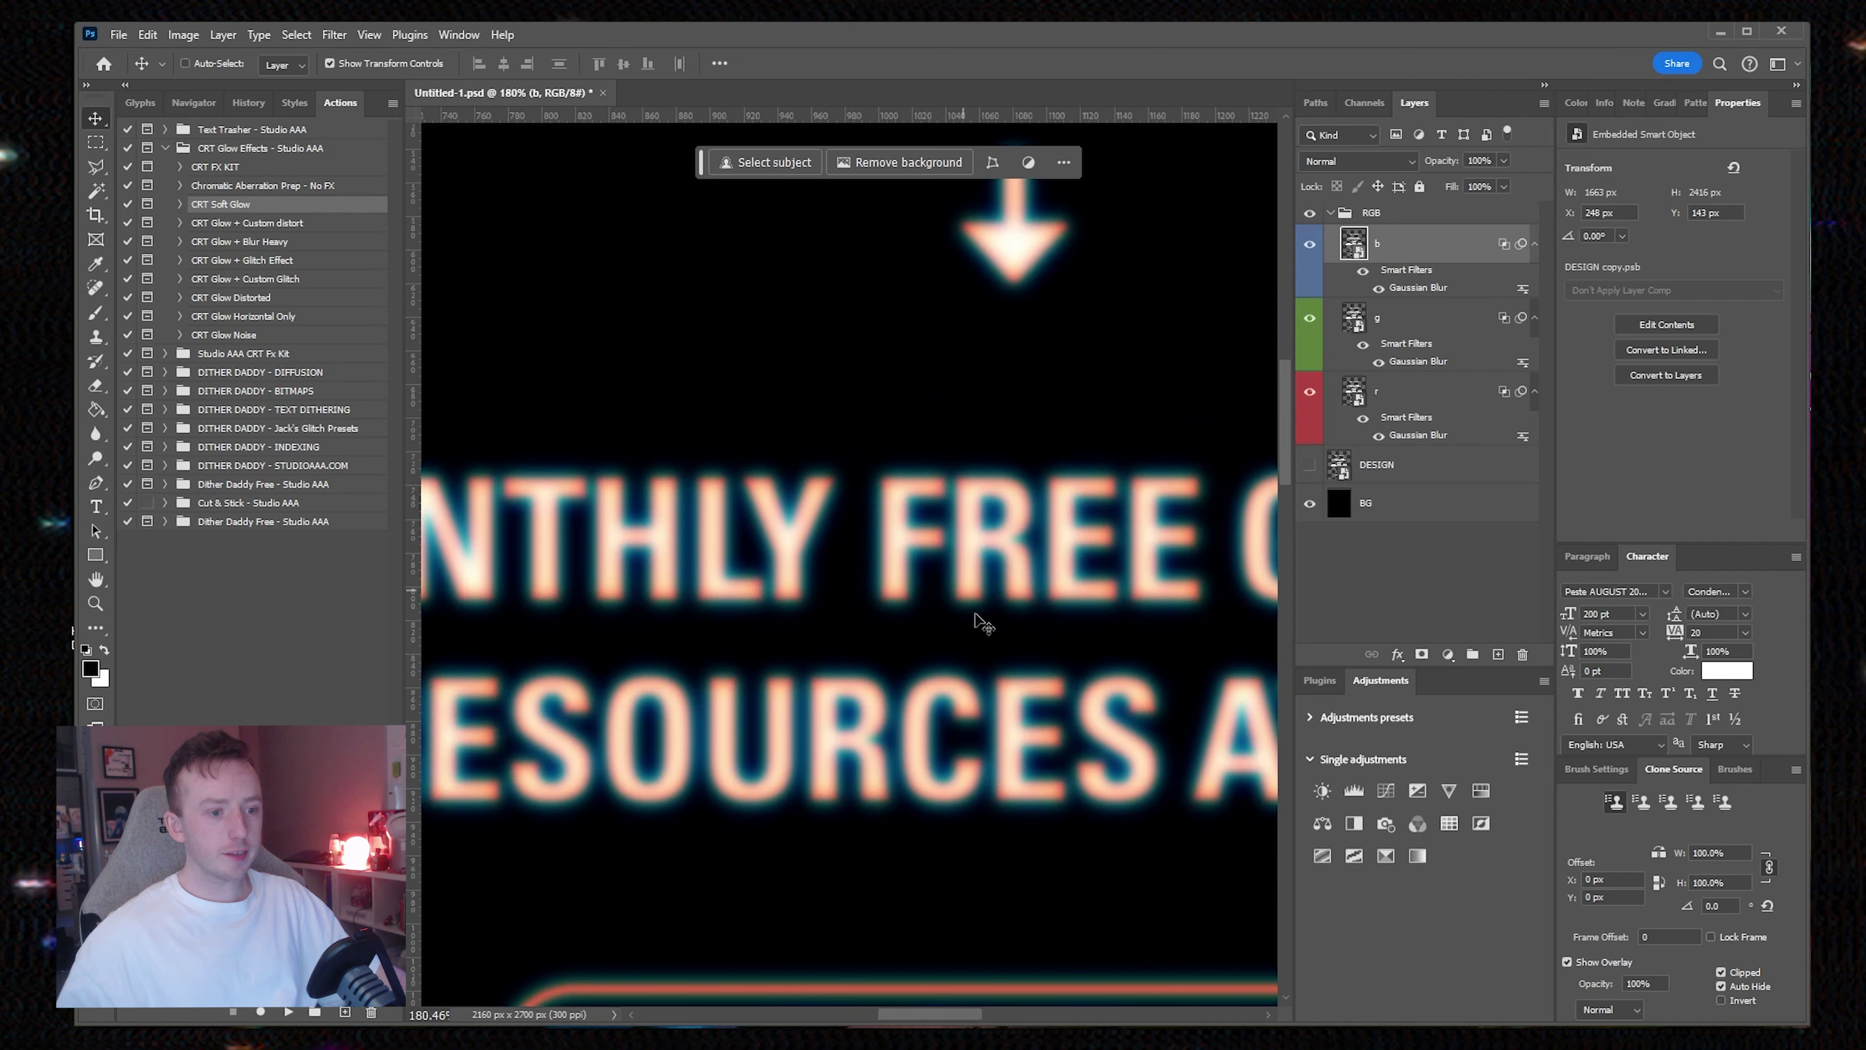
scroll(909, 367, down, 10)
scroll(1103, 237, up, 2)
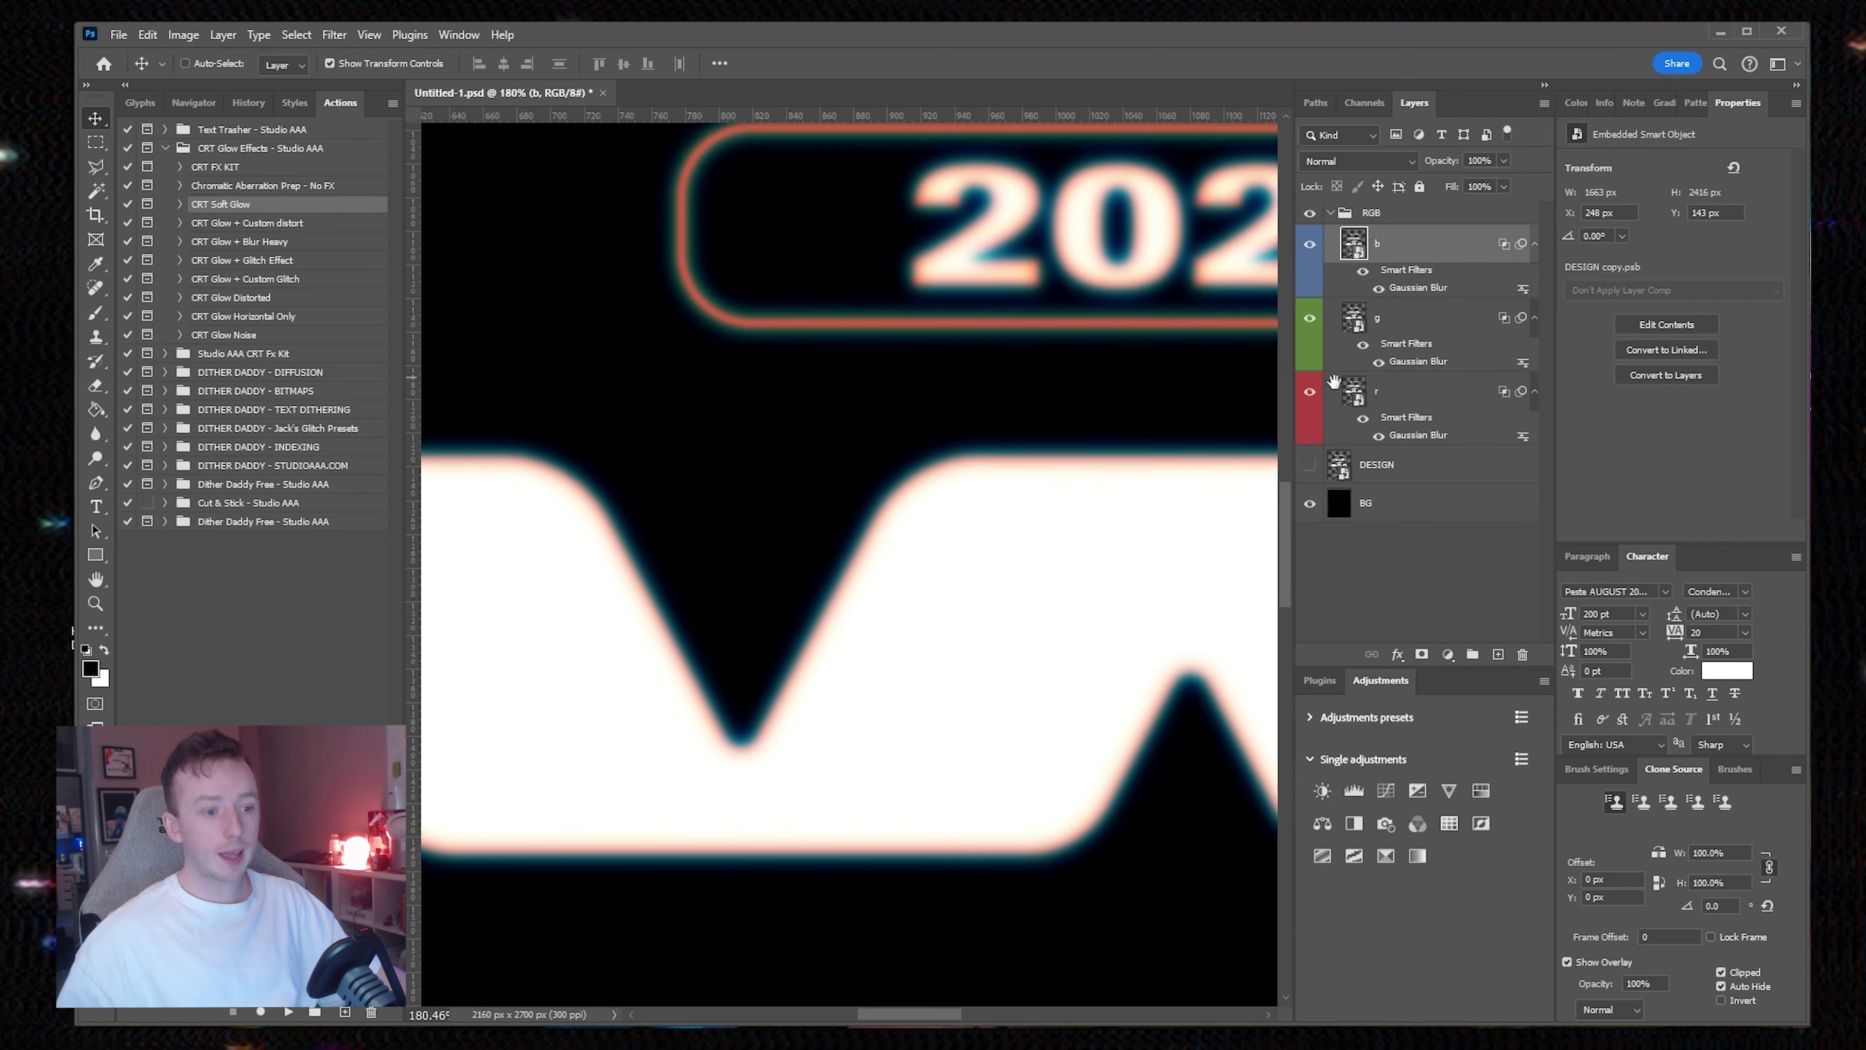
scroll(878, 437, down, 5)
click(1411, 404)
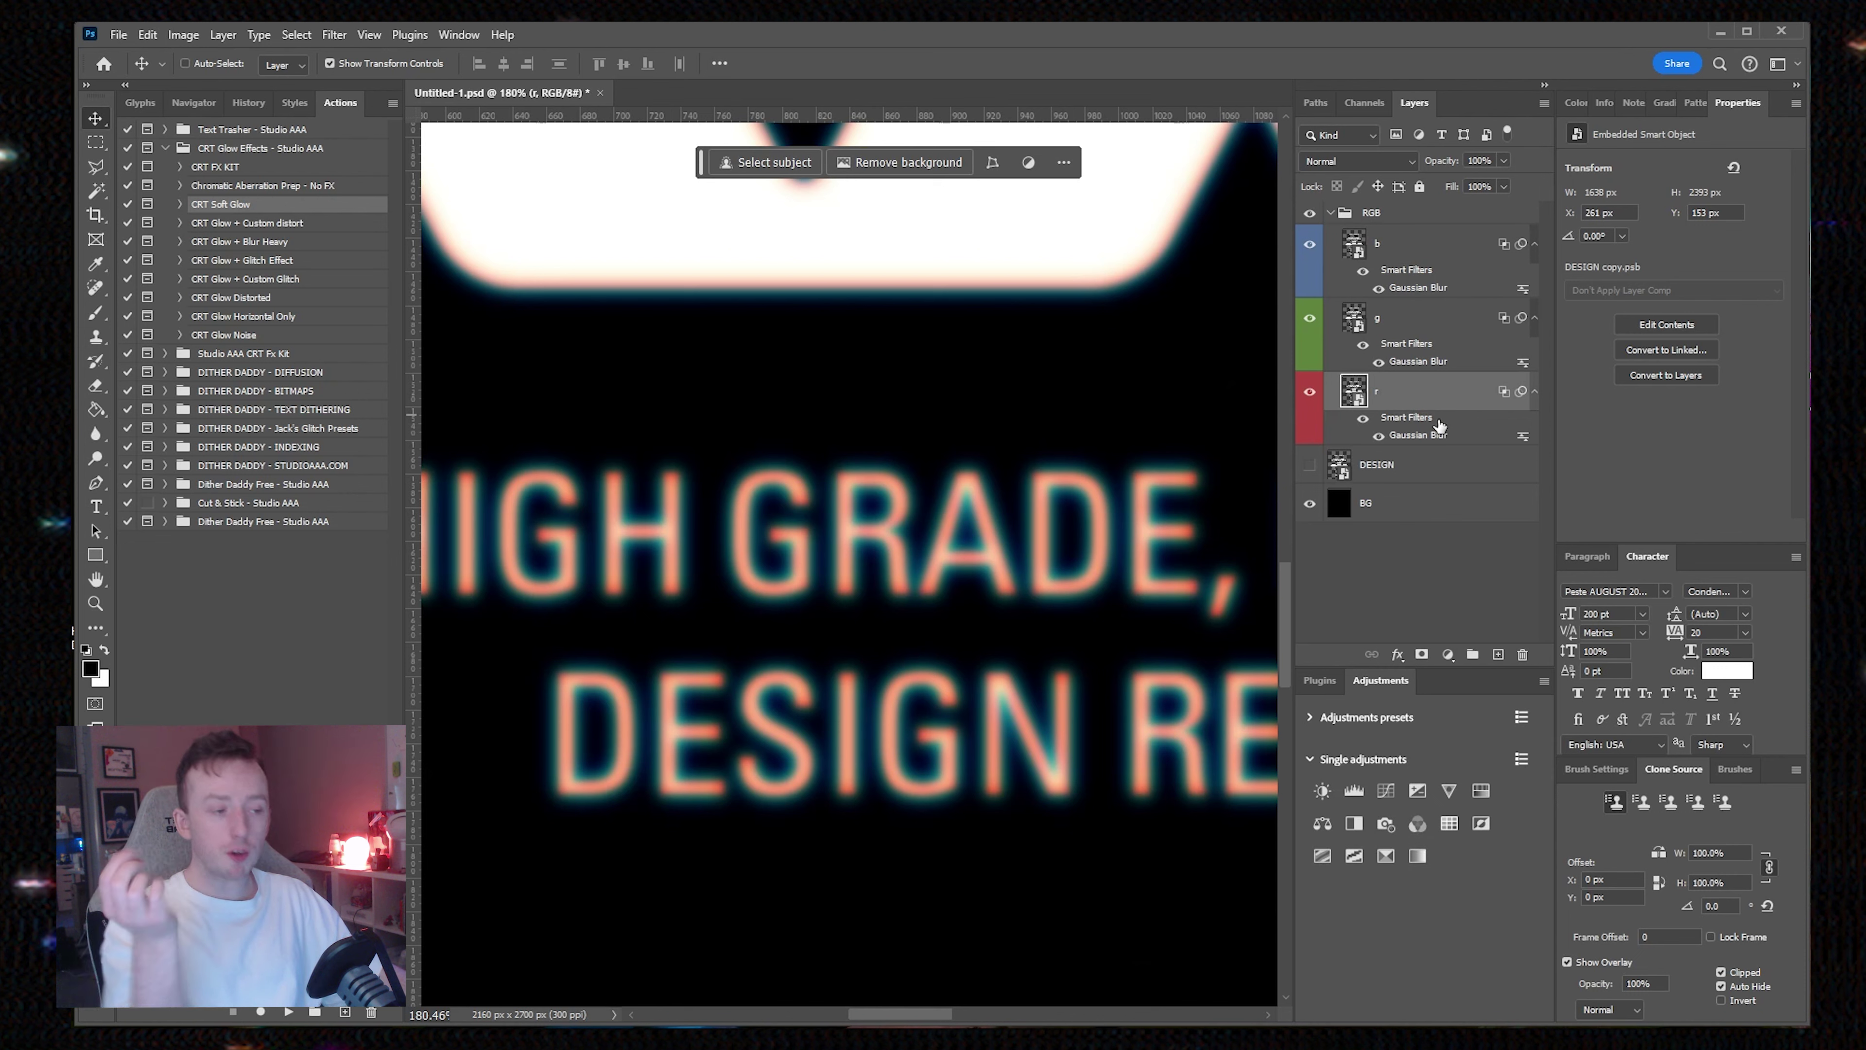
click(1423, 336)
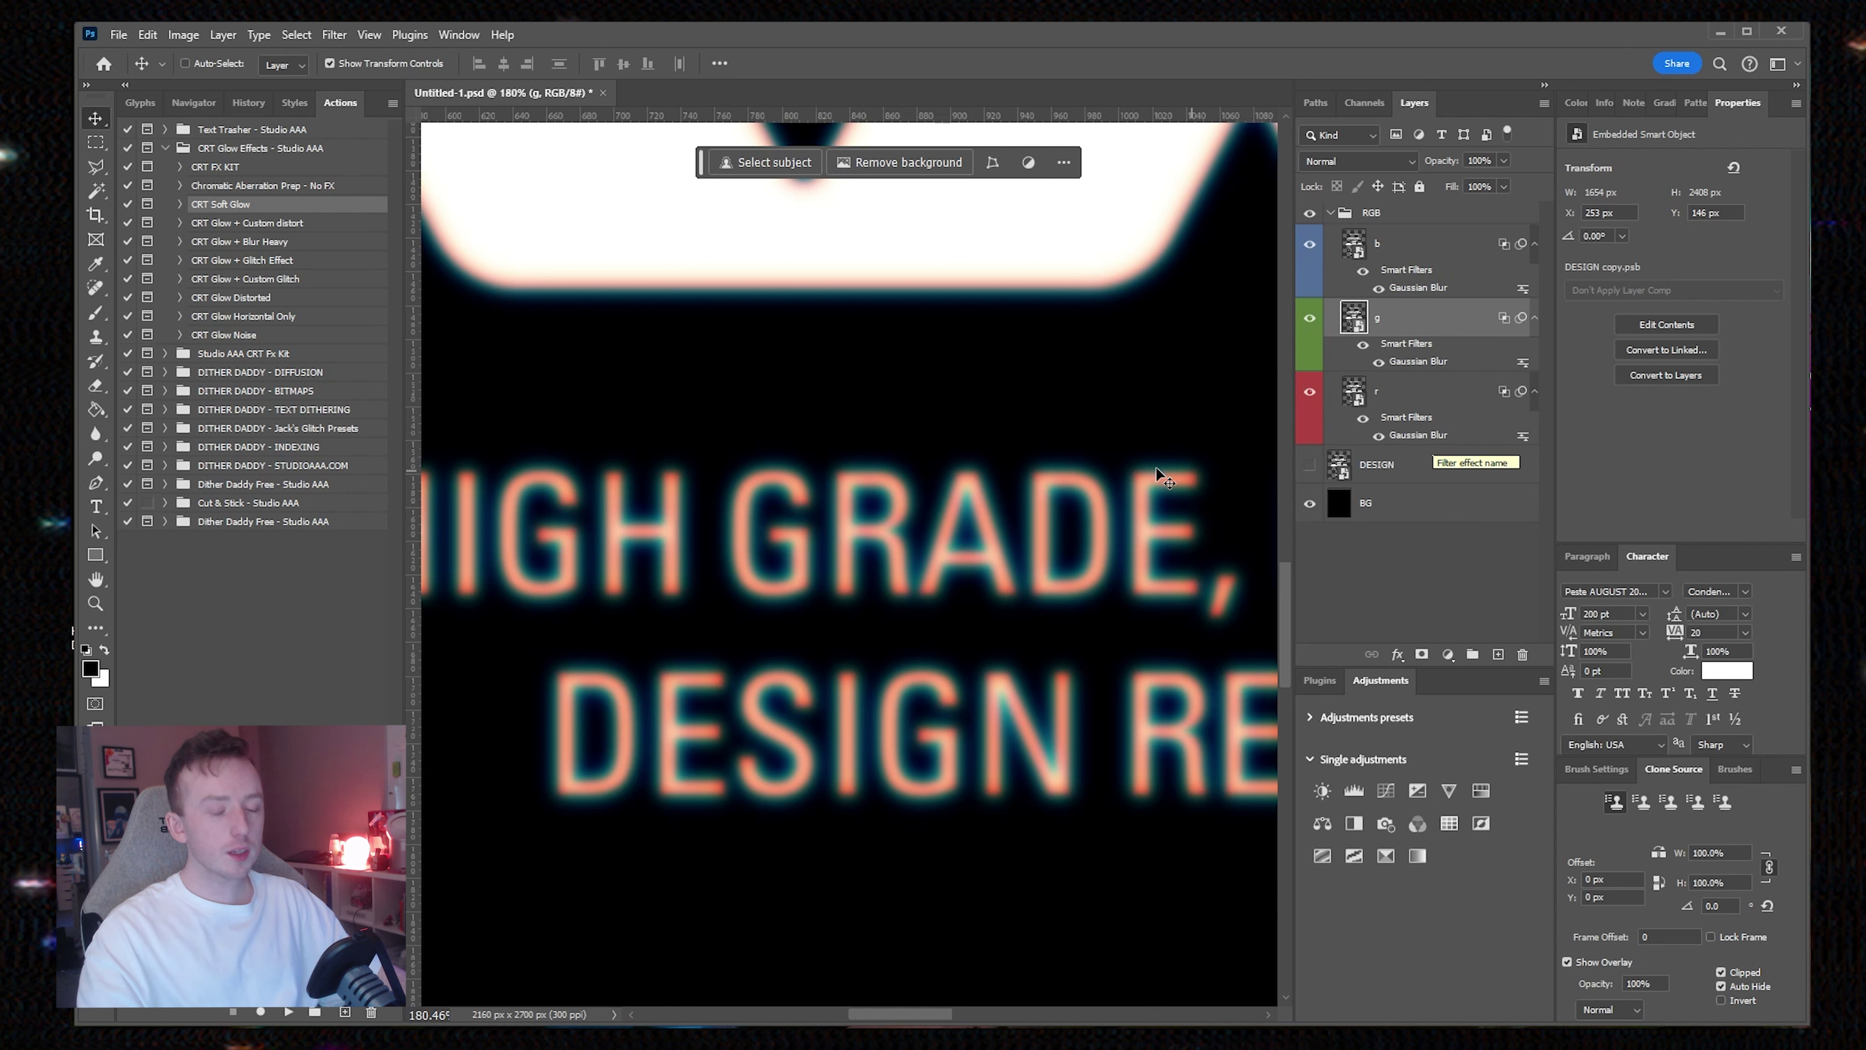
key(ctrl+0)
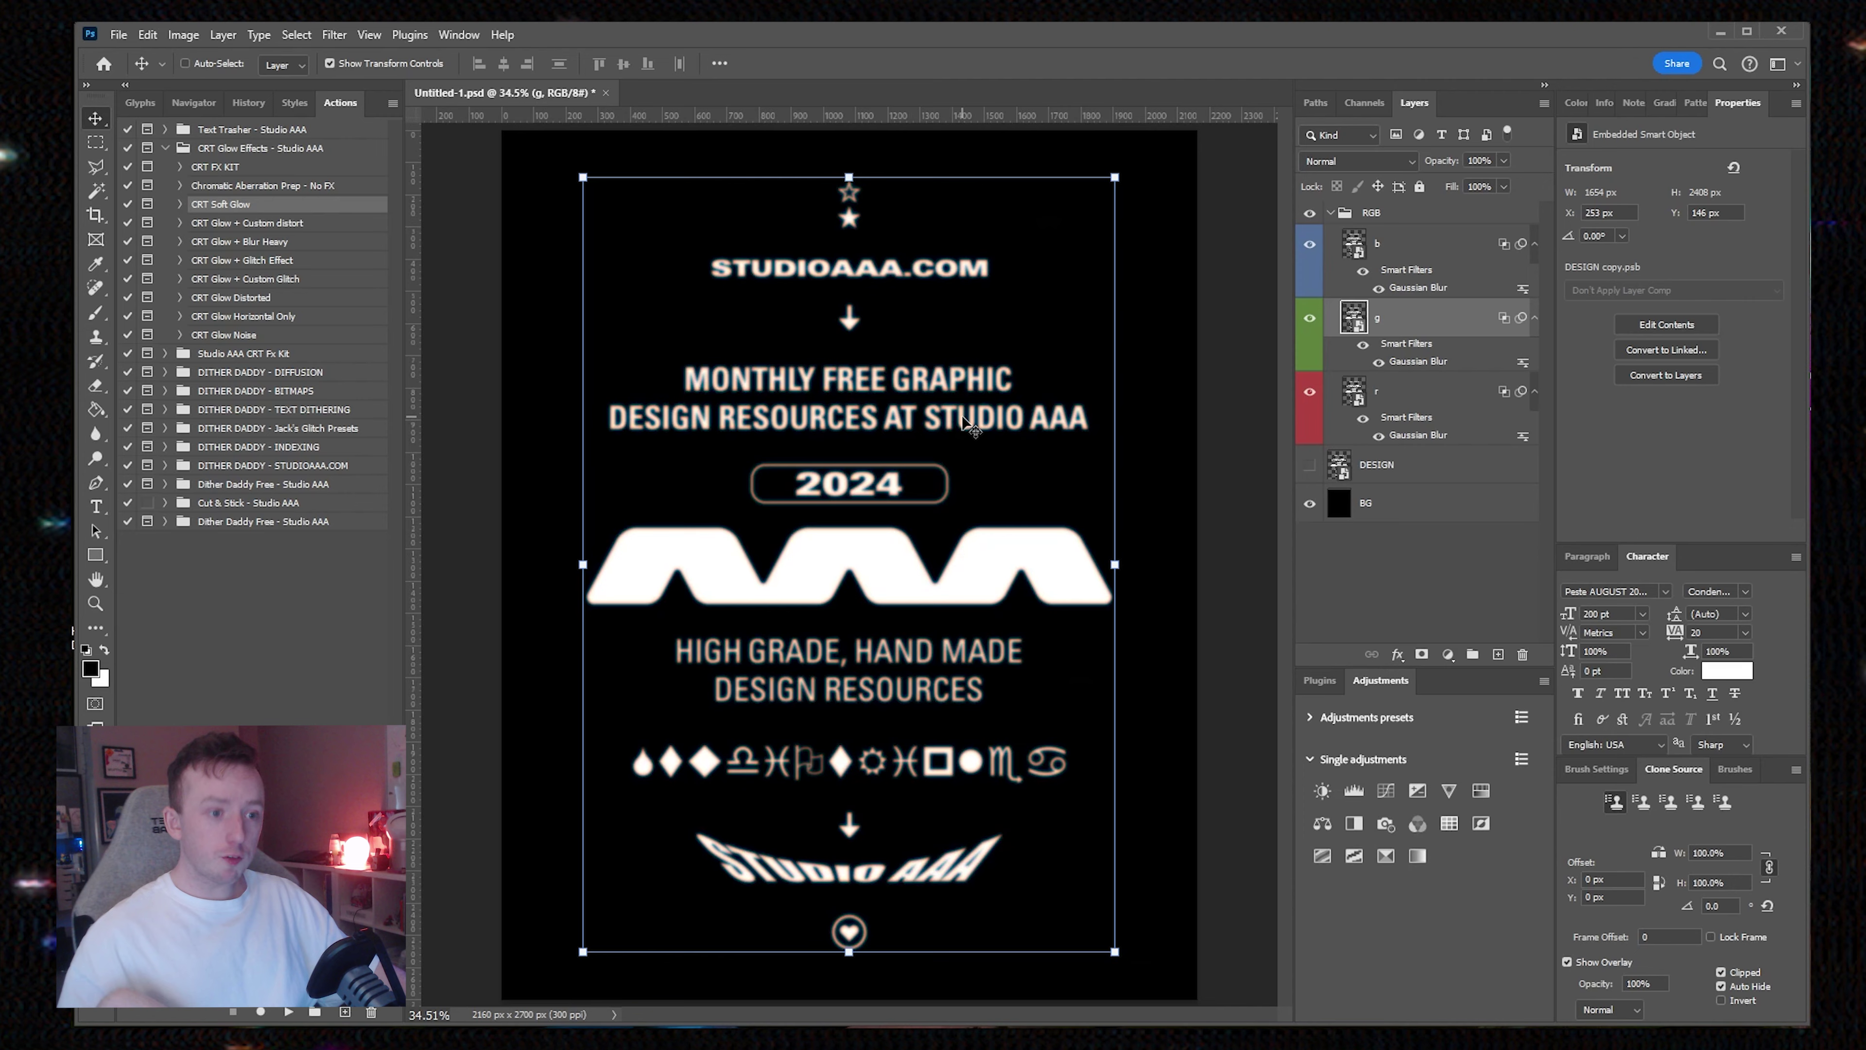
scroll(985, 437, up, 10)
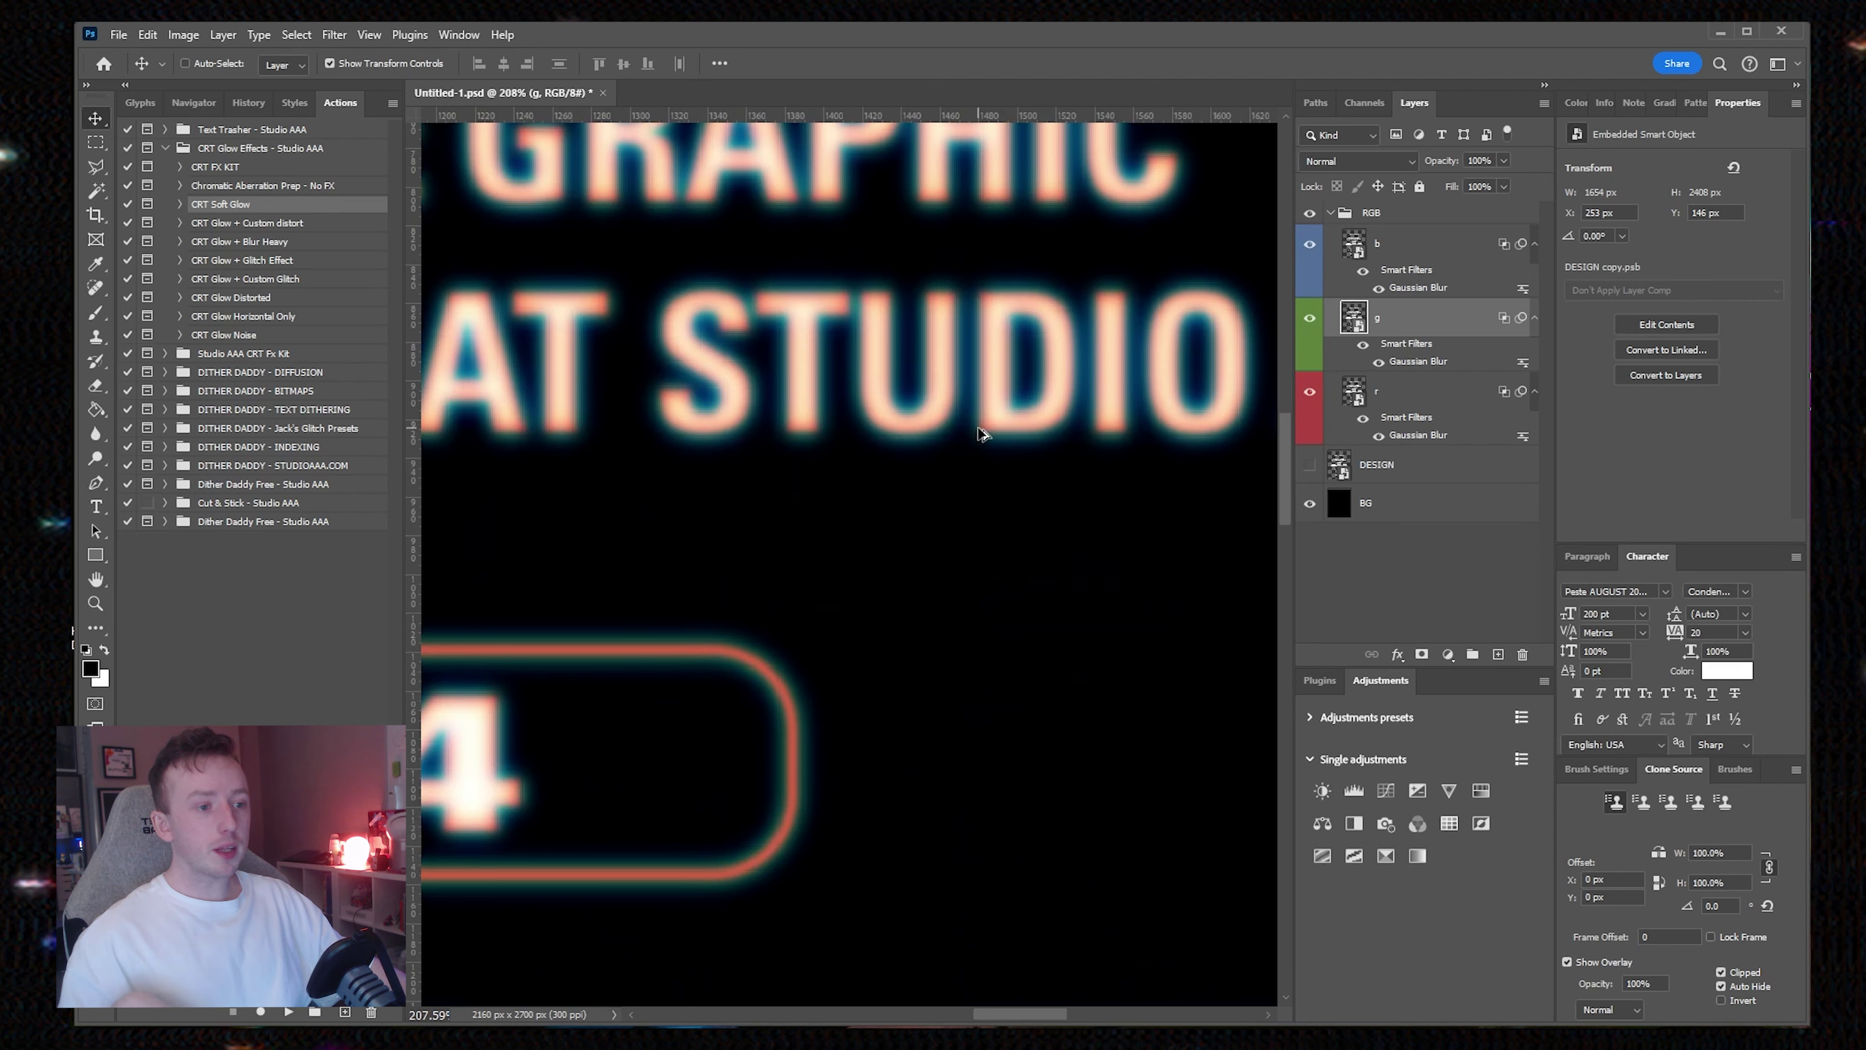
scroll(983, 430, up, 4)
scroll(925, 405, down, 4)
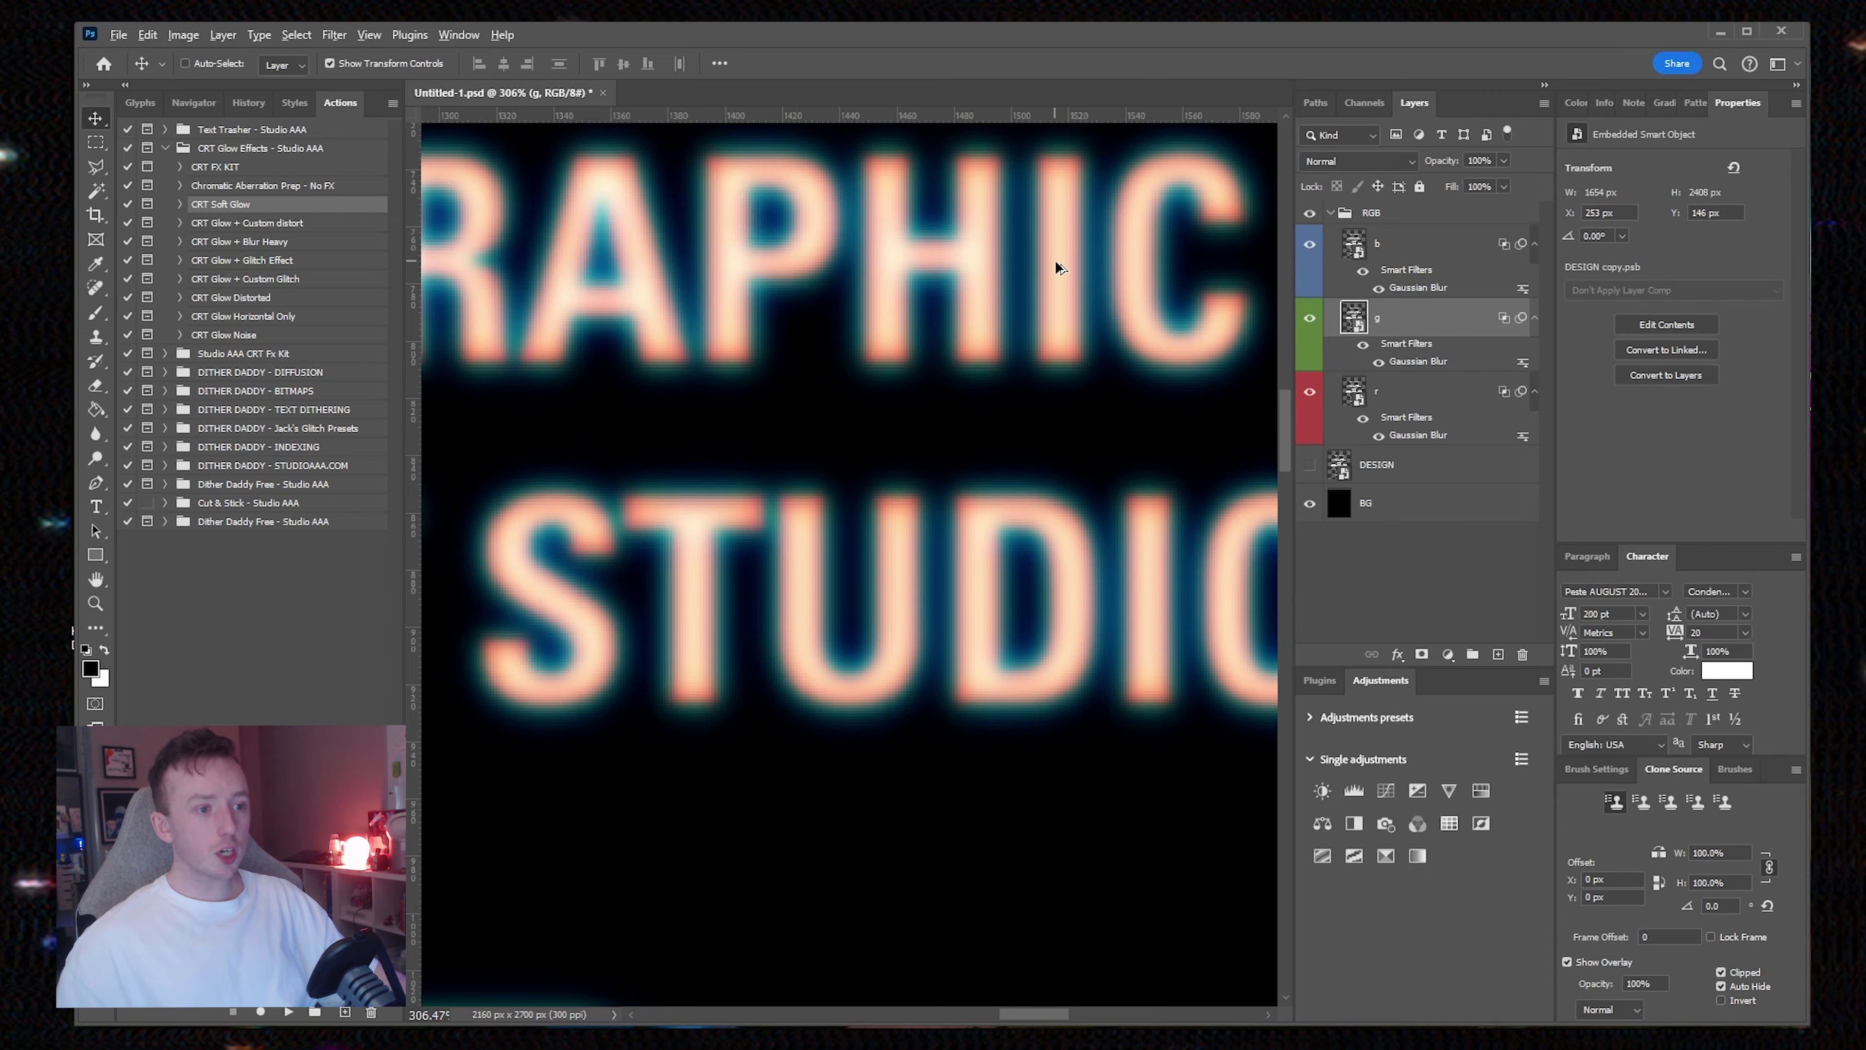
scroll(1058, 268, up, 8)
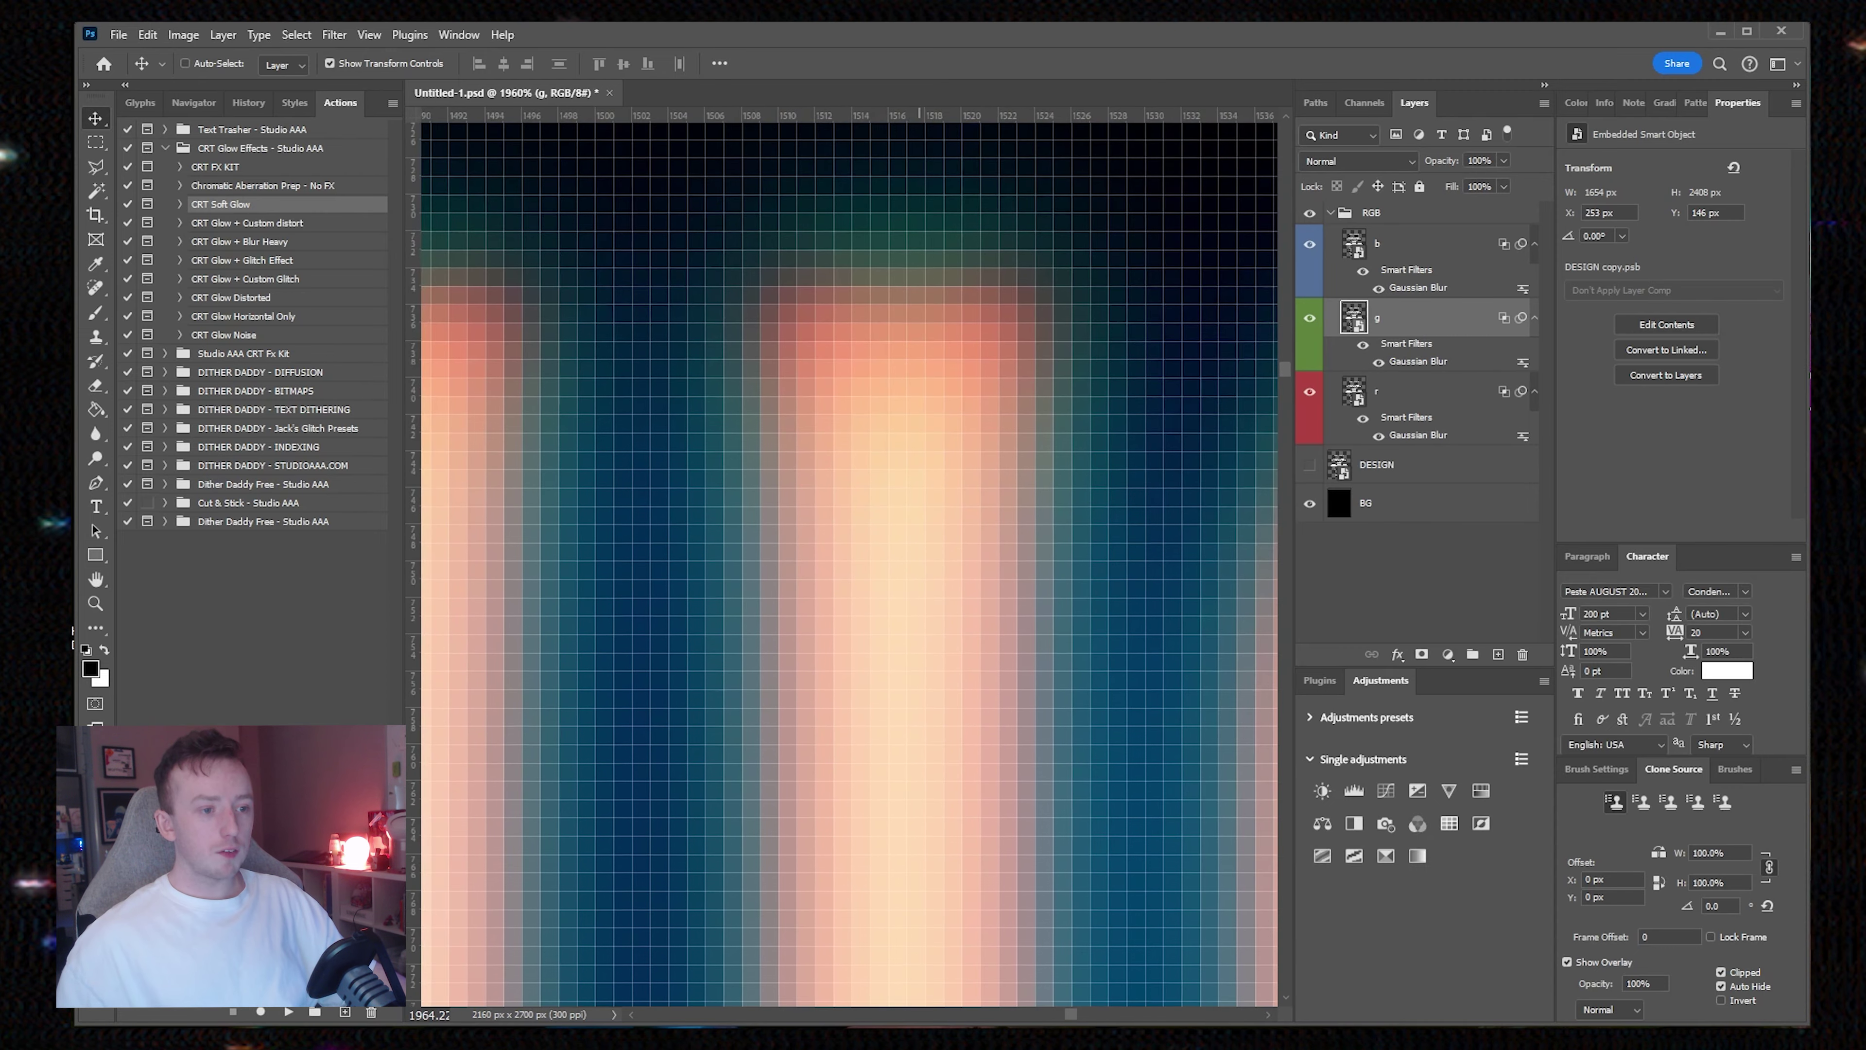
drag(955, 955, 930, 664)
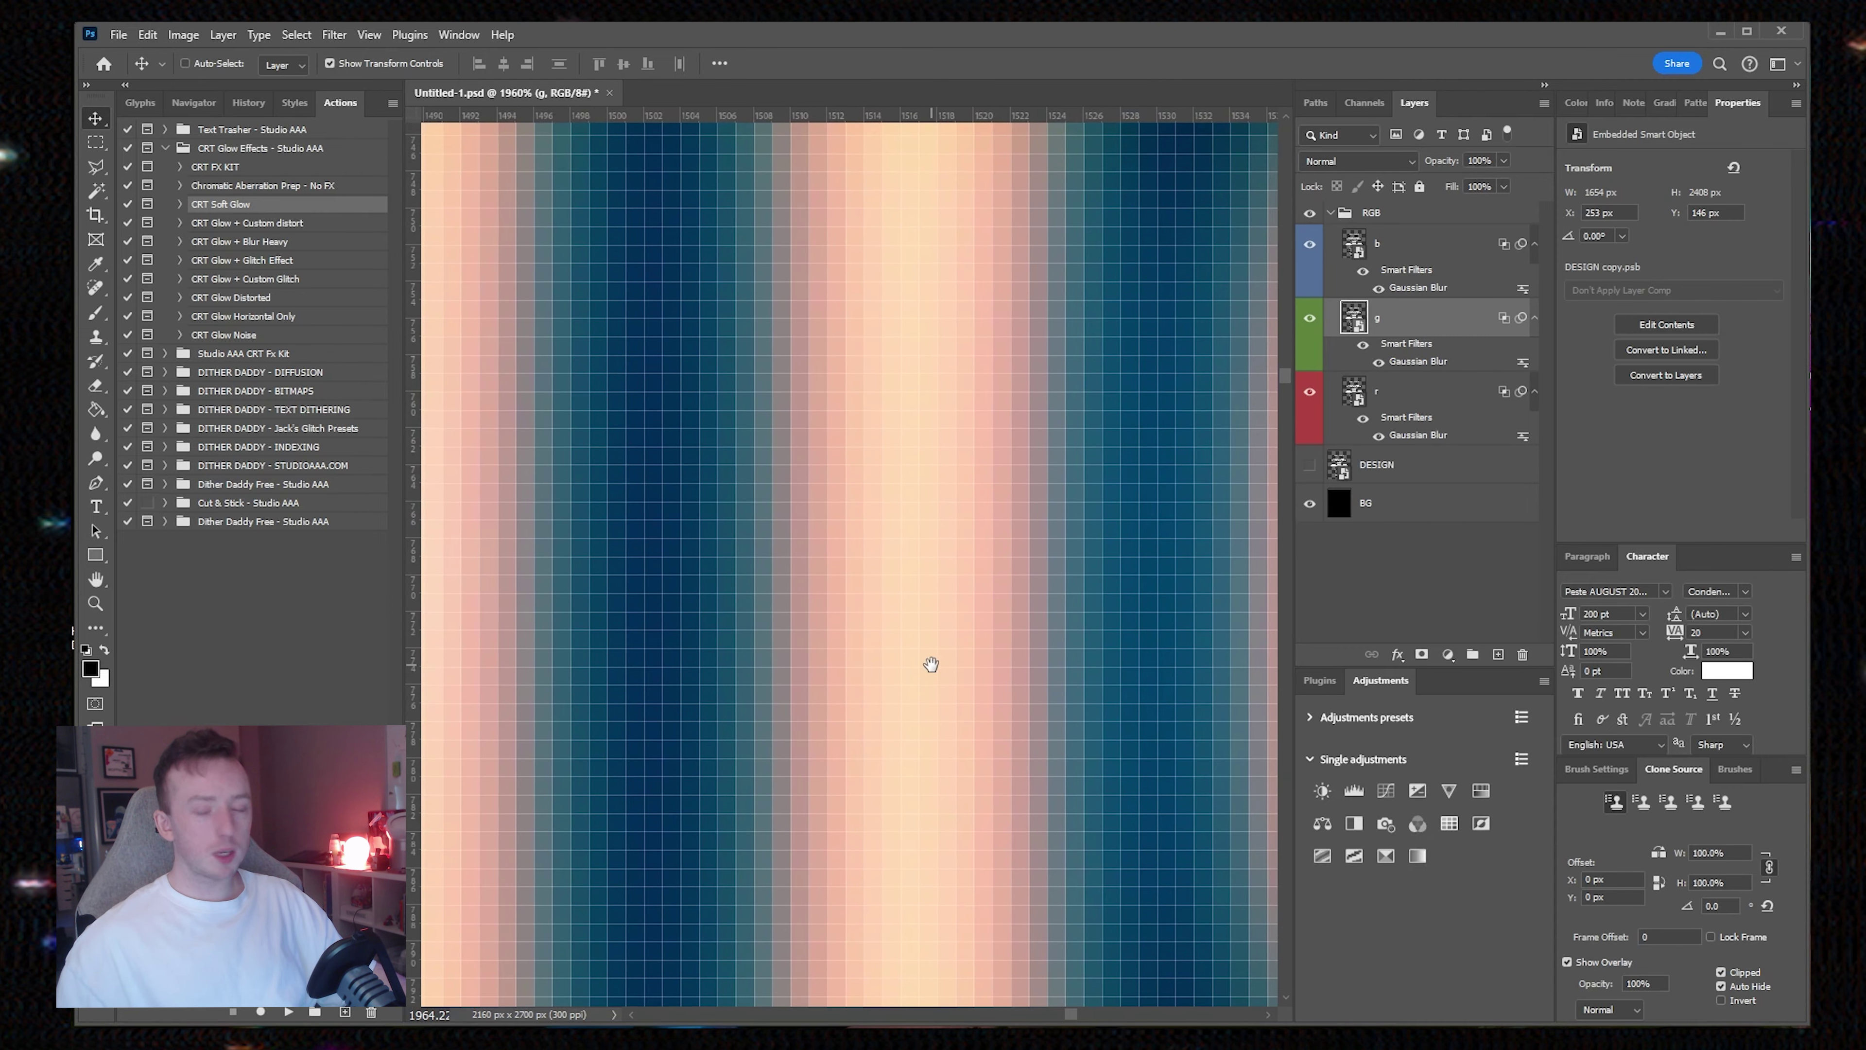
scroll(1216, 472, down, 5)
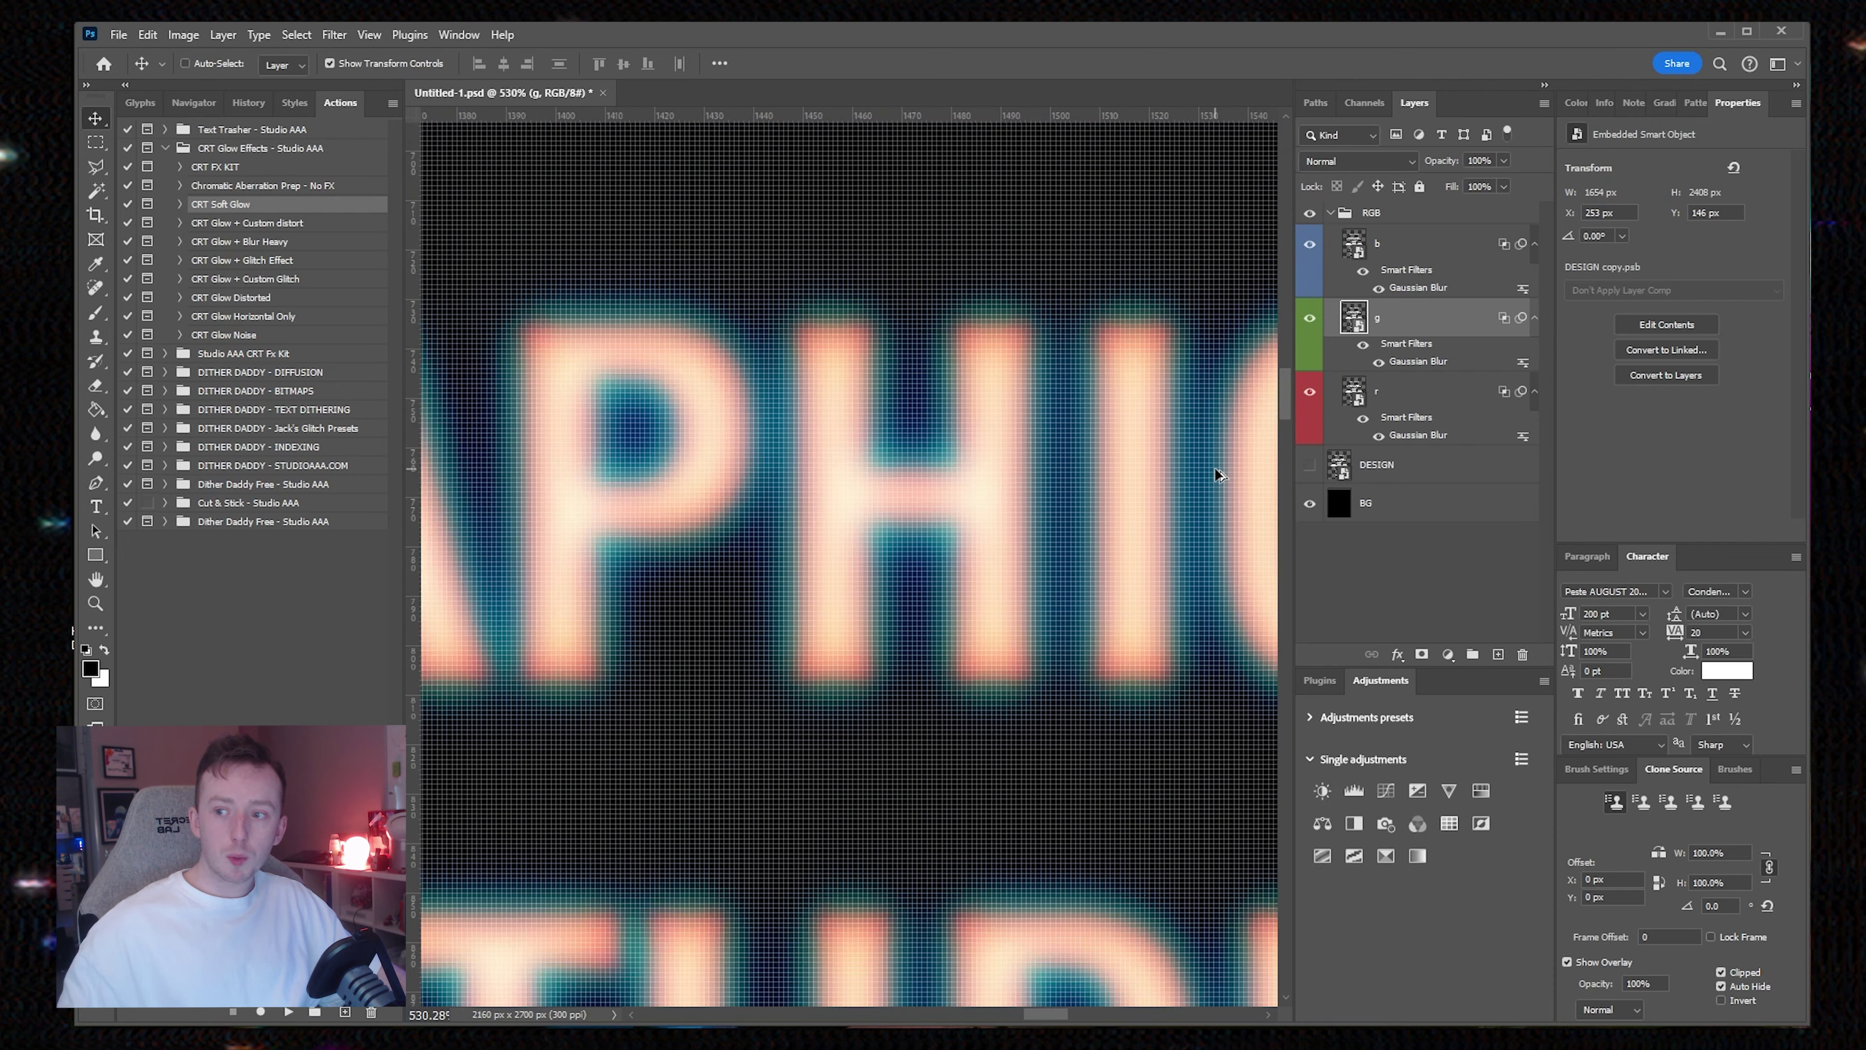
scroll(1216, 472, down, 3)
scroll(1216, 472, up, 7)
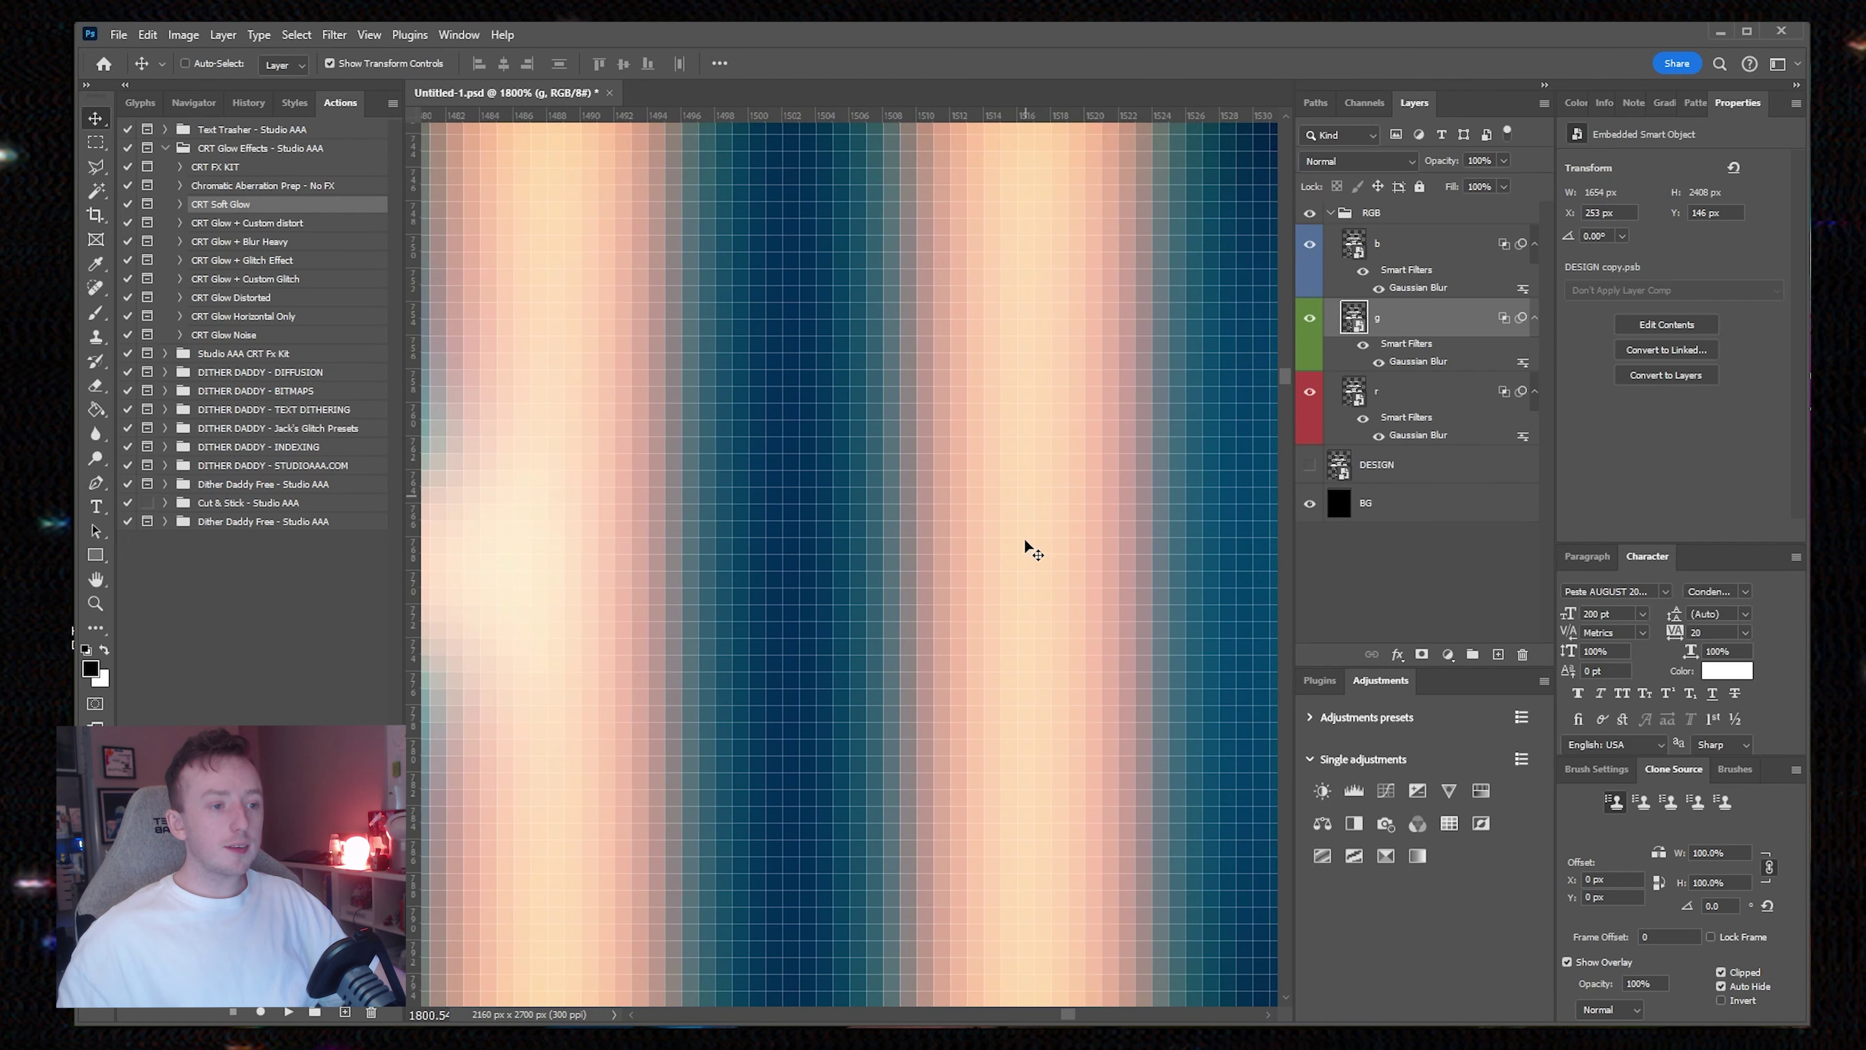
scroll(1021, 412, down, 4)
drag(1029, 533, 995, 284)
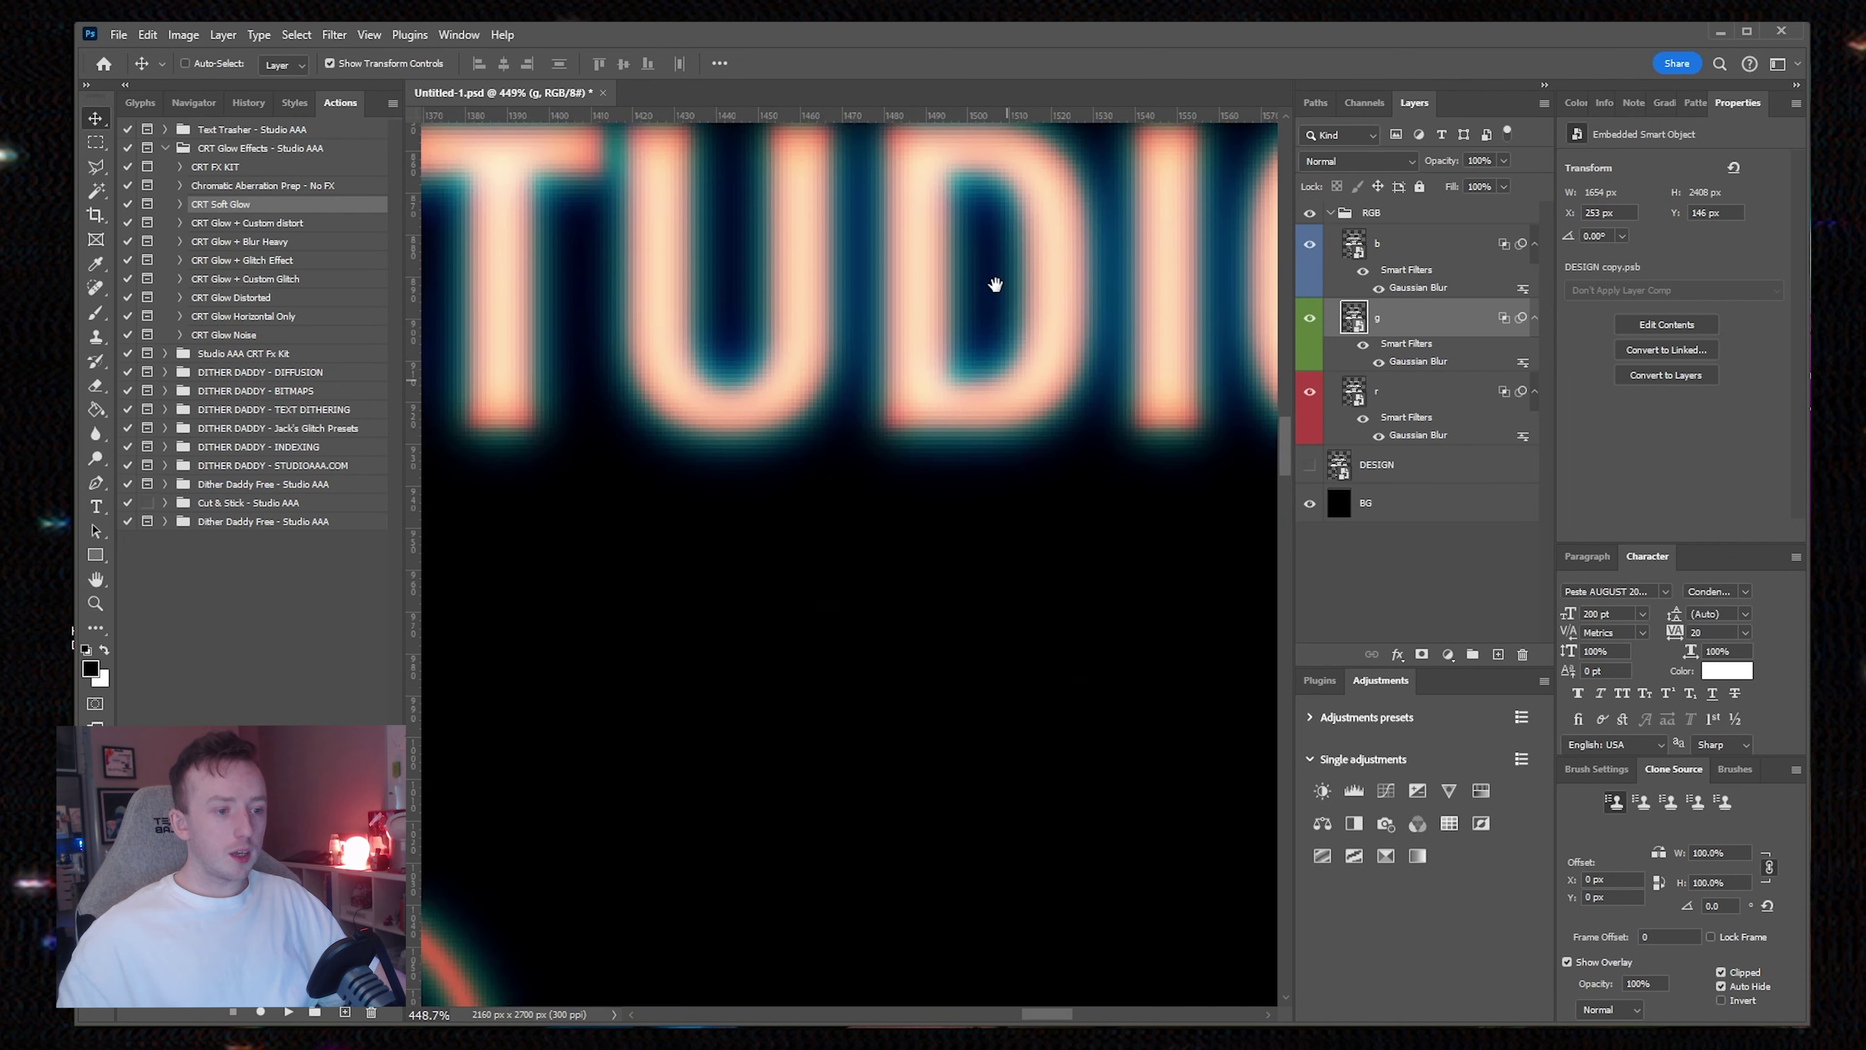
scroll(983, 529, up, 3)
drag(983, 530, 779, 366)
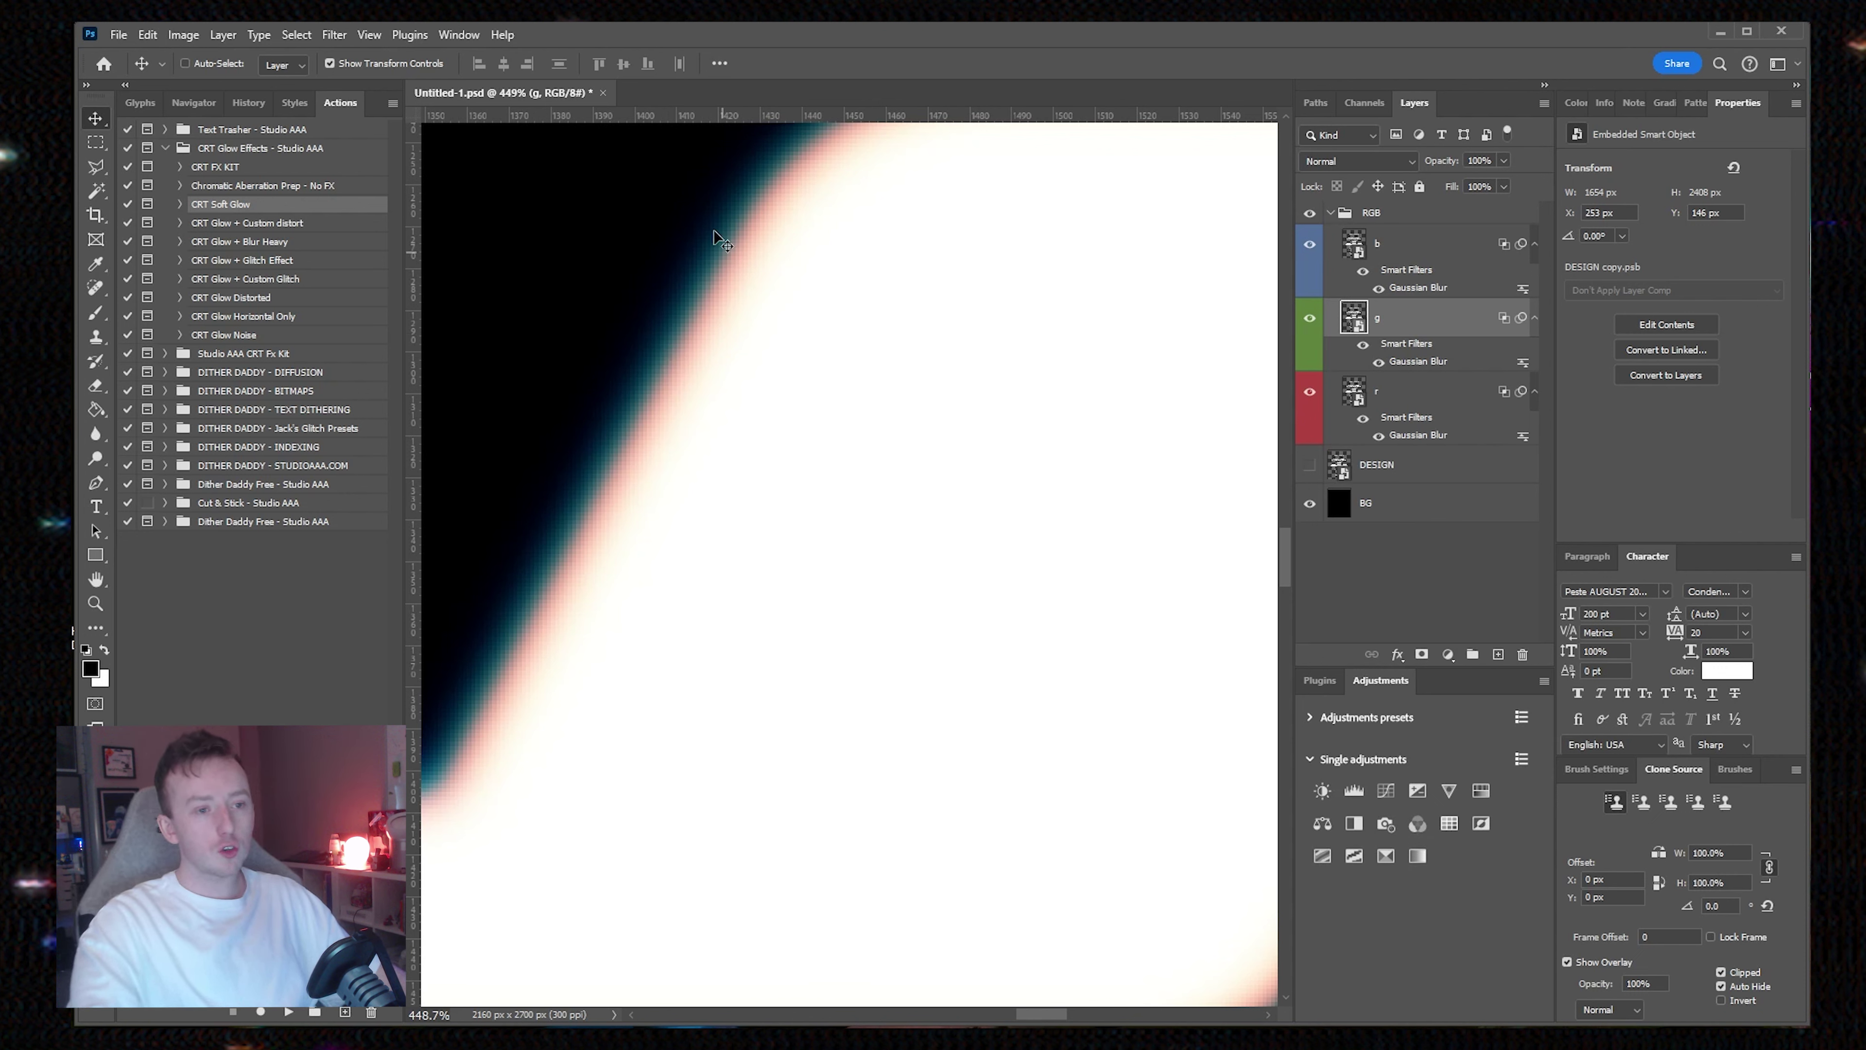
click(1404, 254)
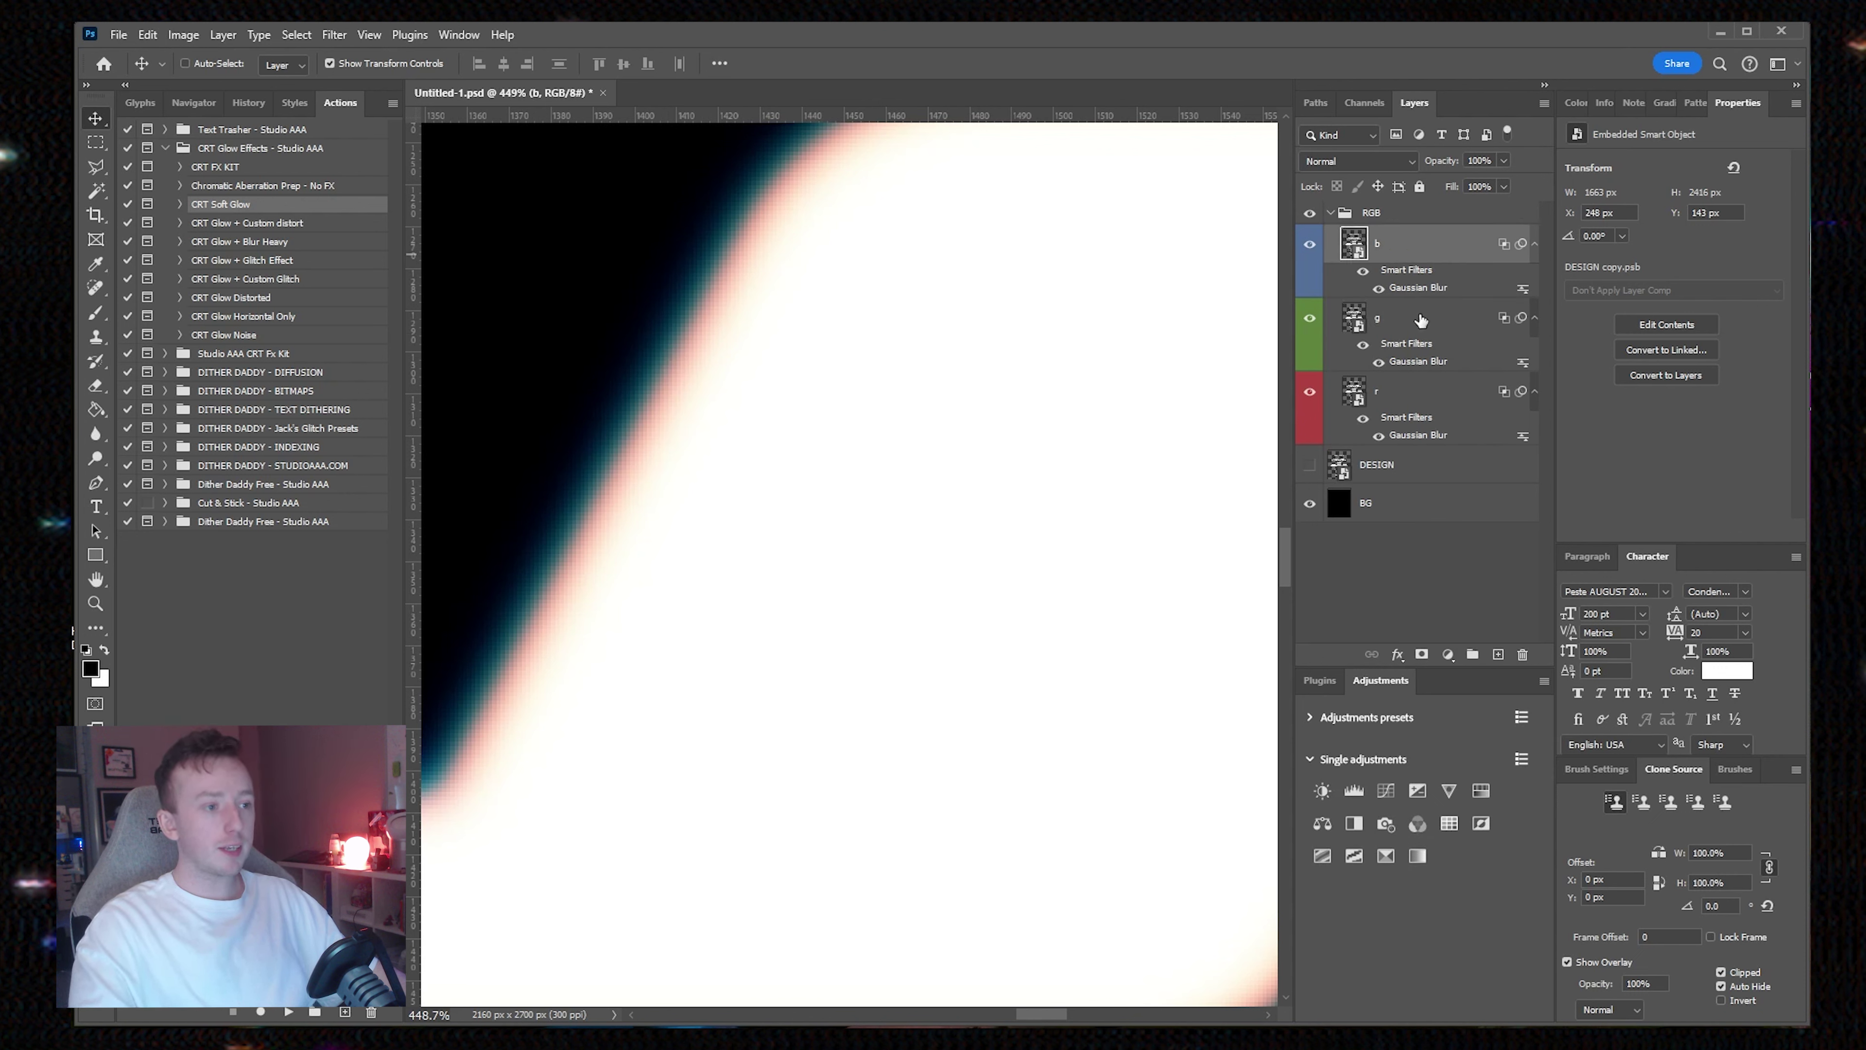
double_click(1418, 288)
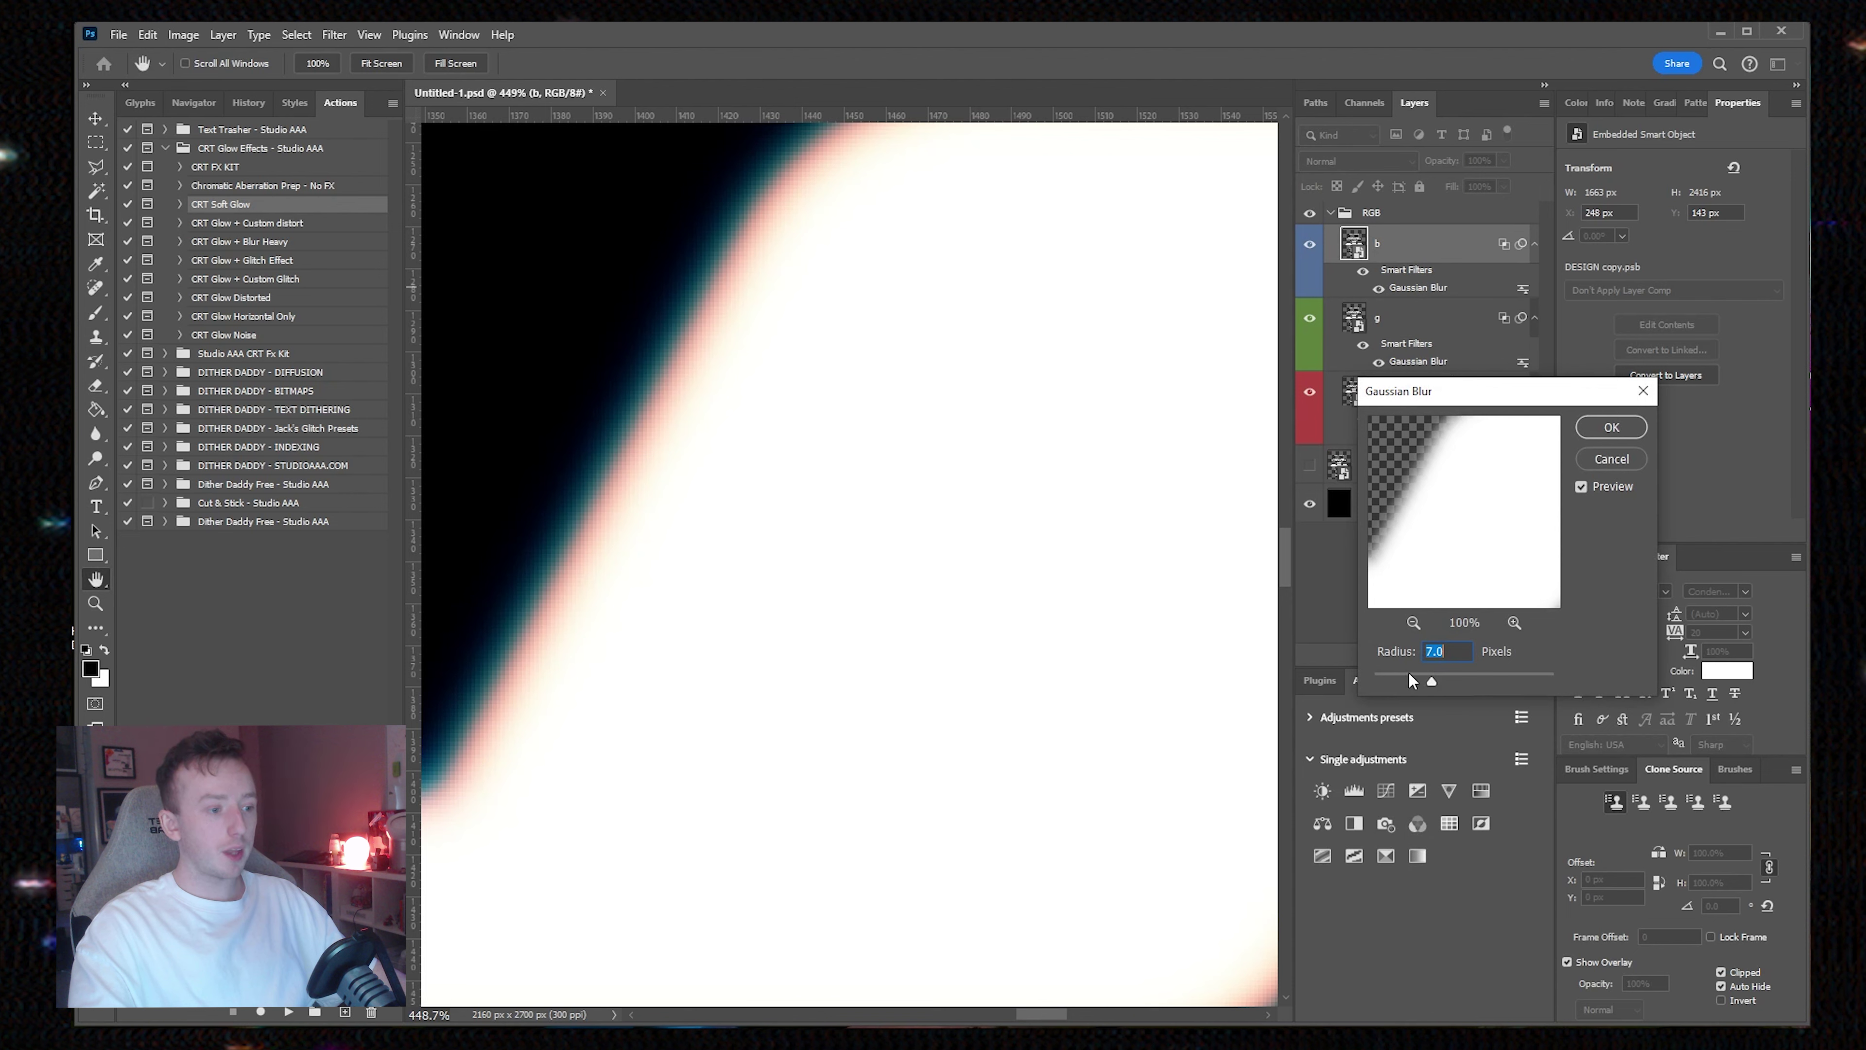
drag(1404, 688, 769, 522)
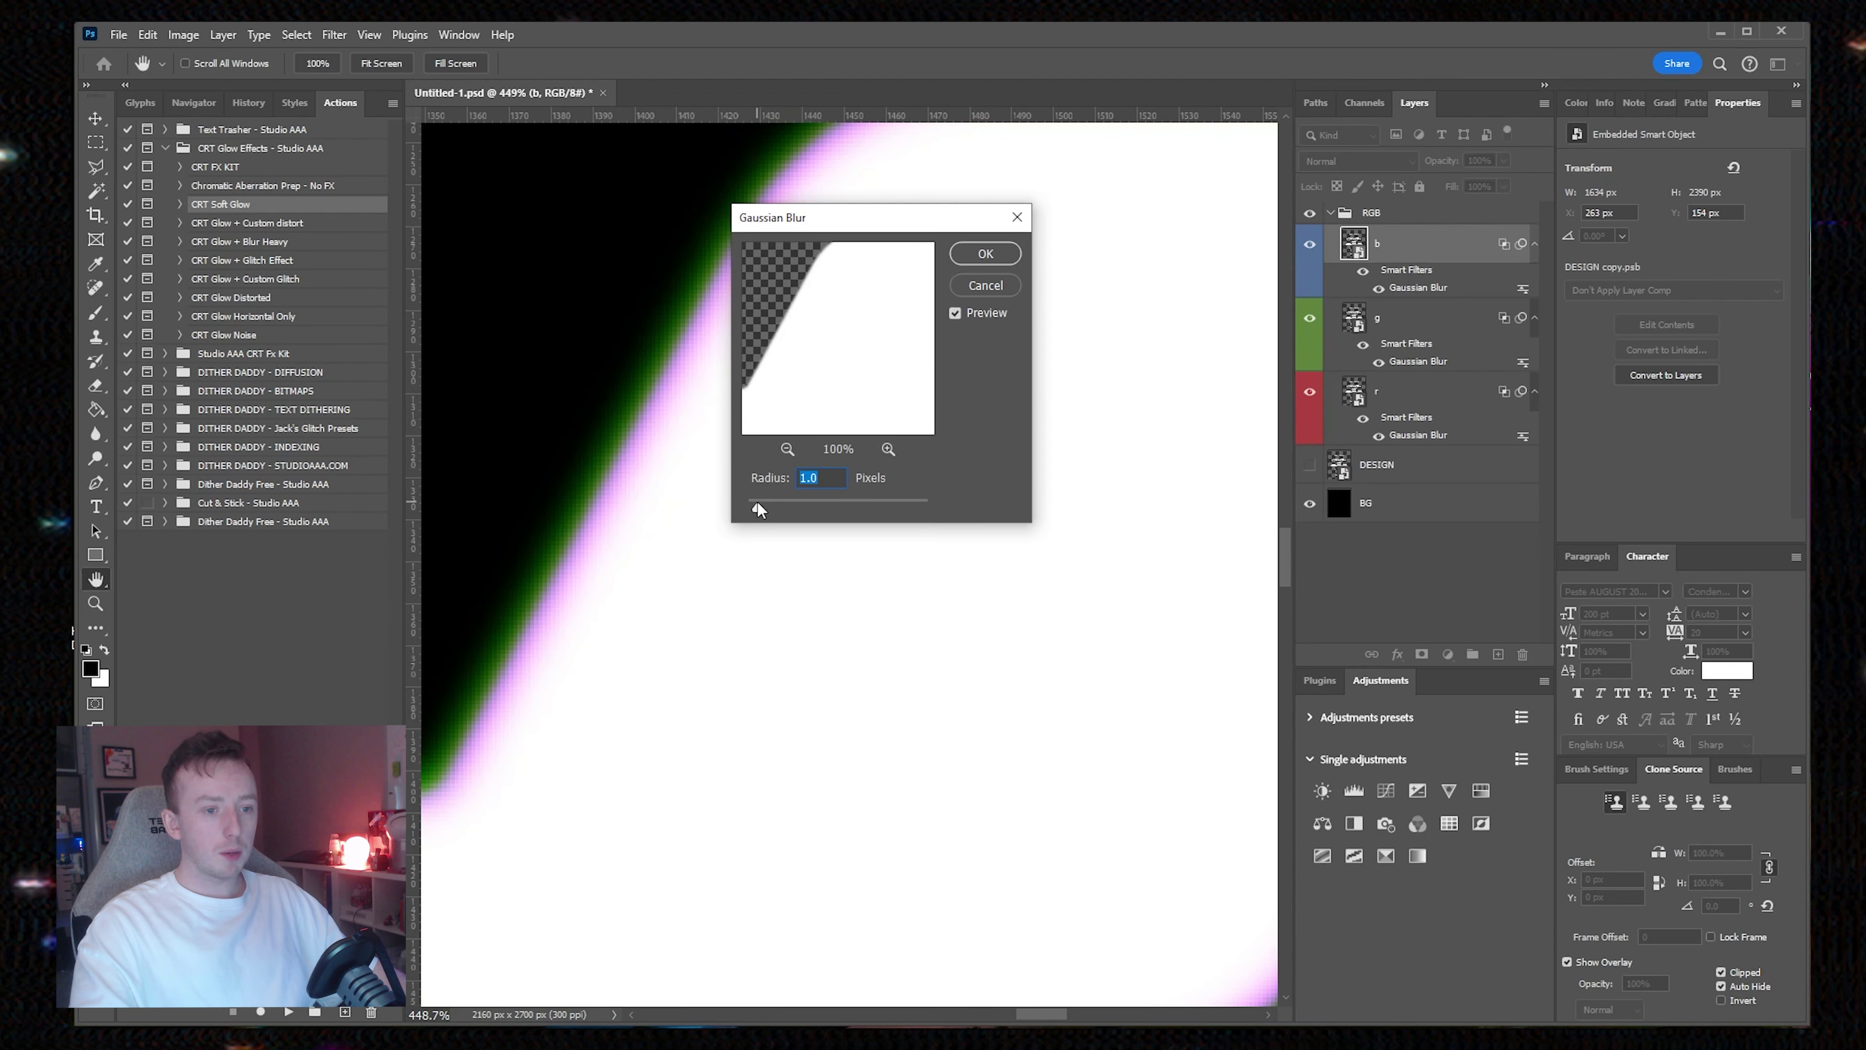
drag(751, 507, 749, 507)
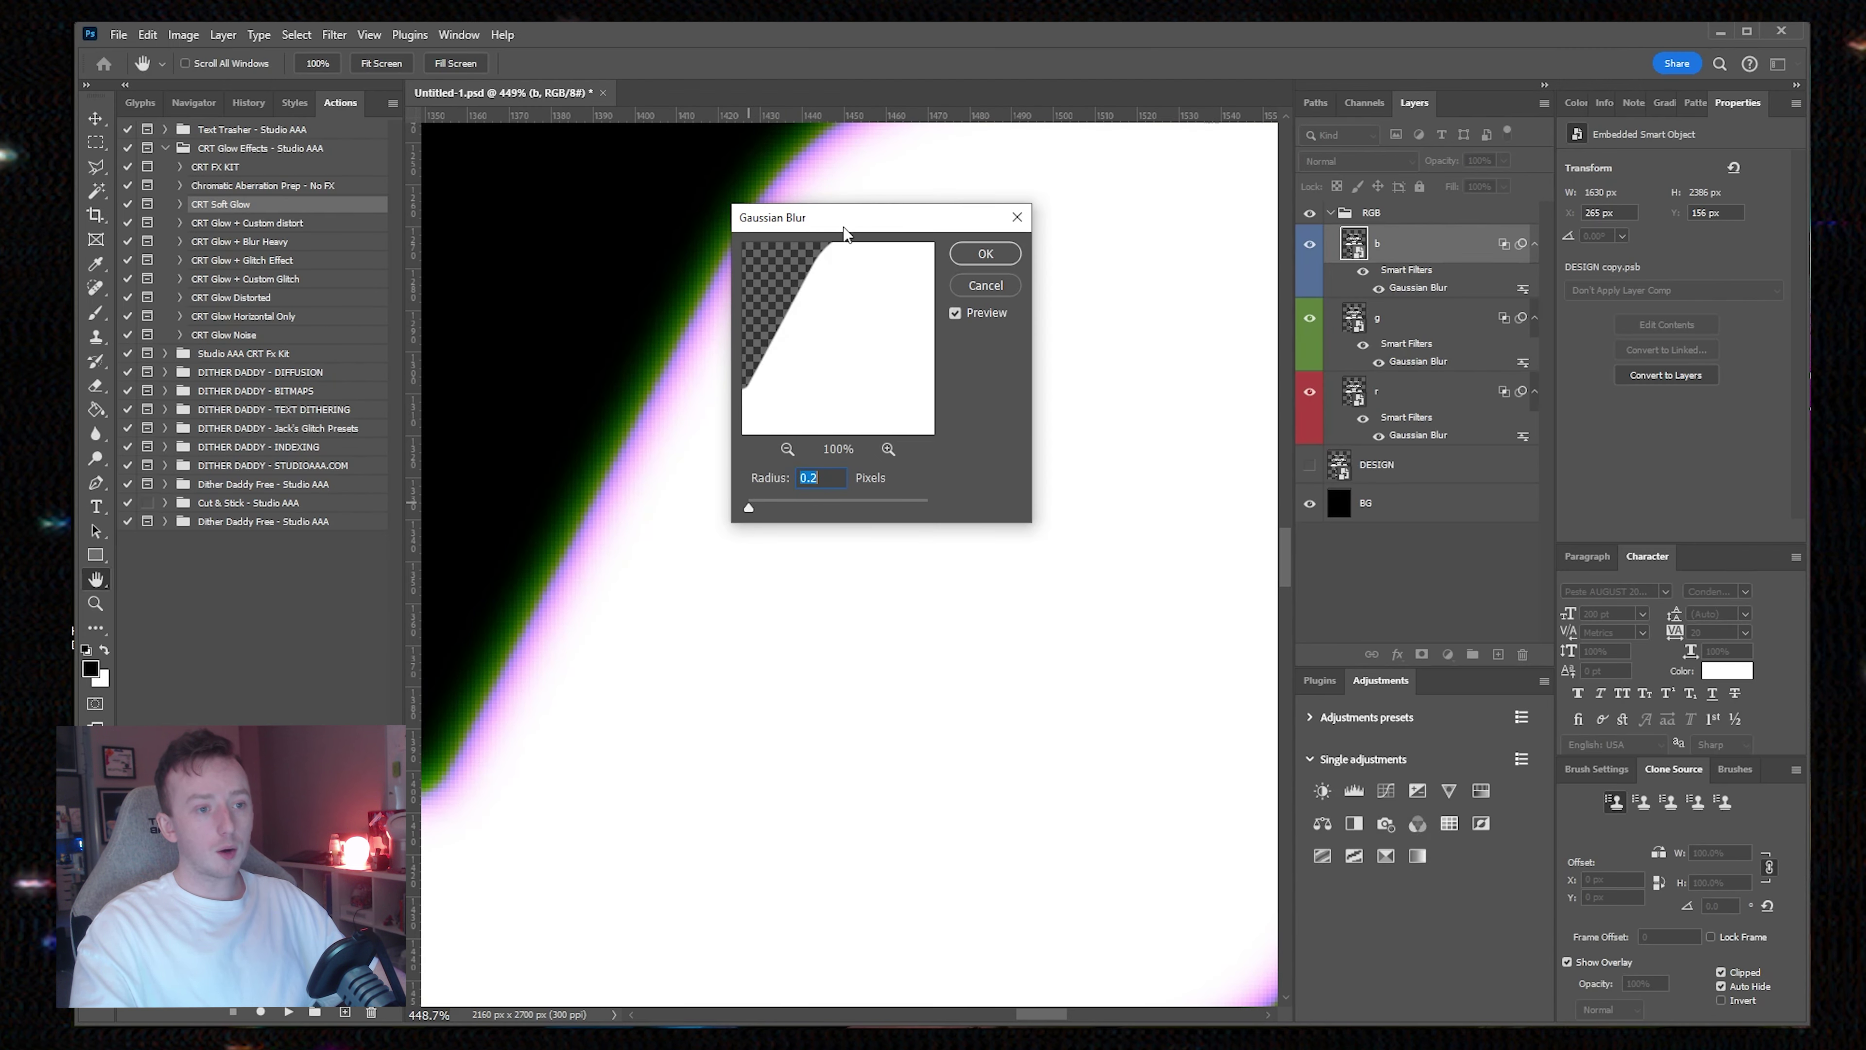
drag(844, 233, 1178, 205)
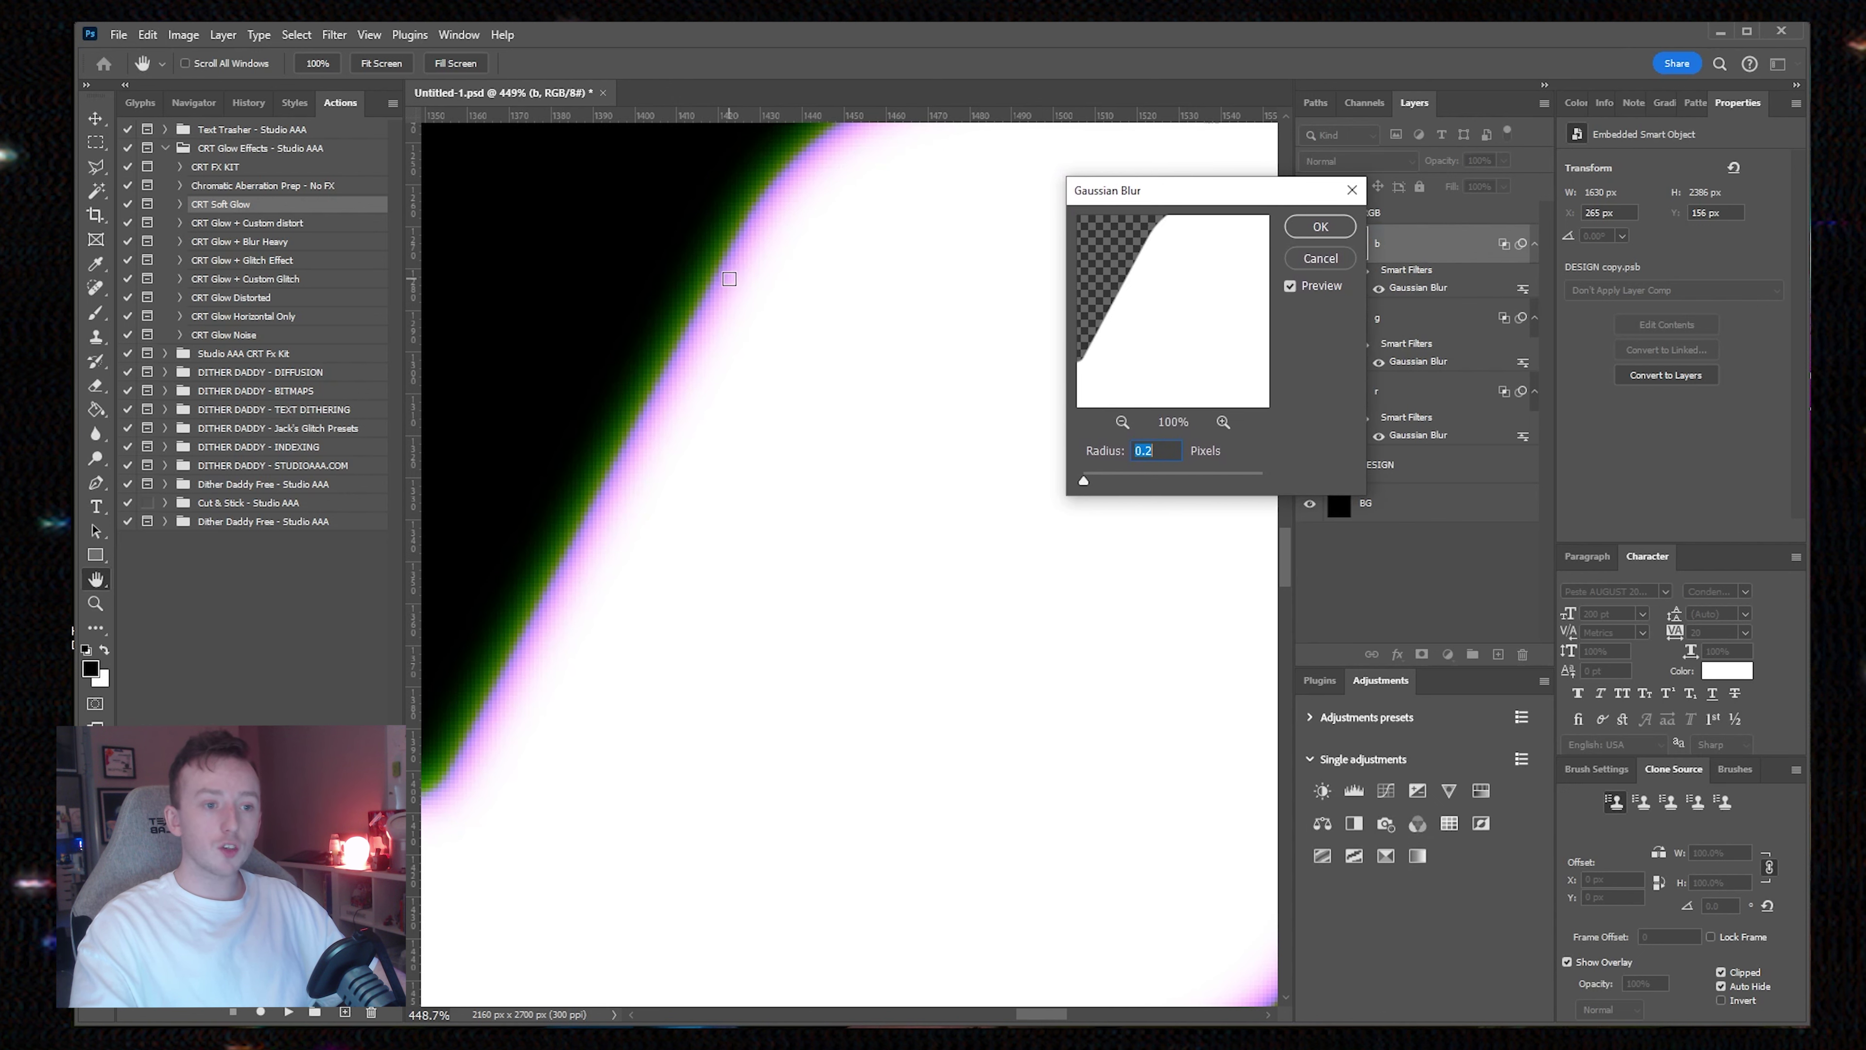
click(1218, 475)
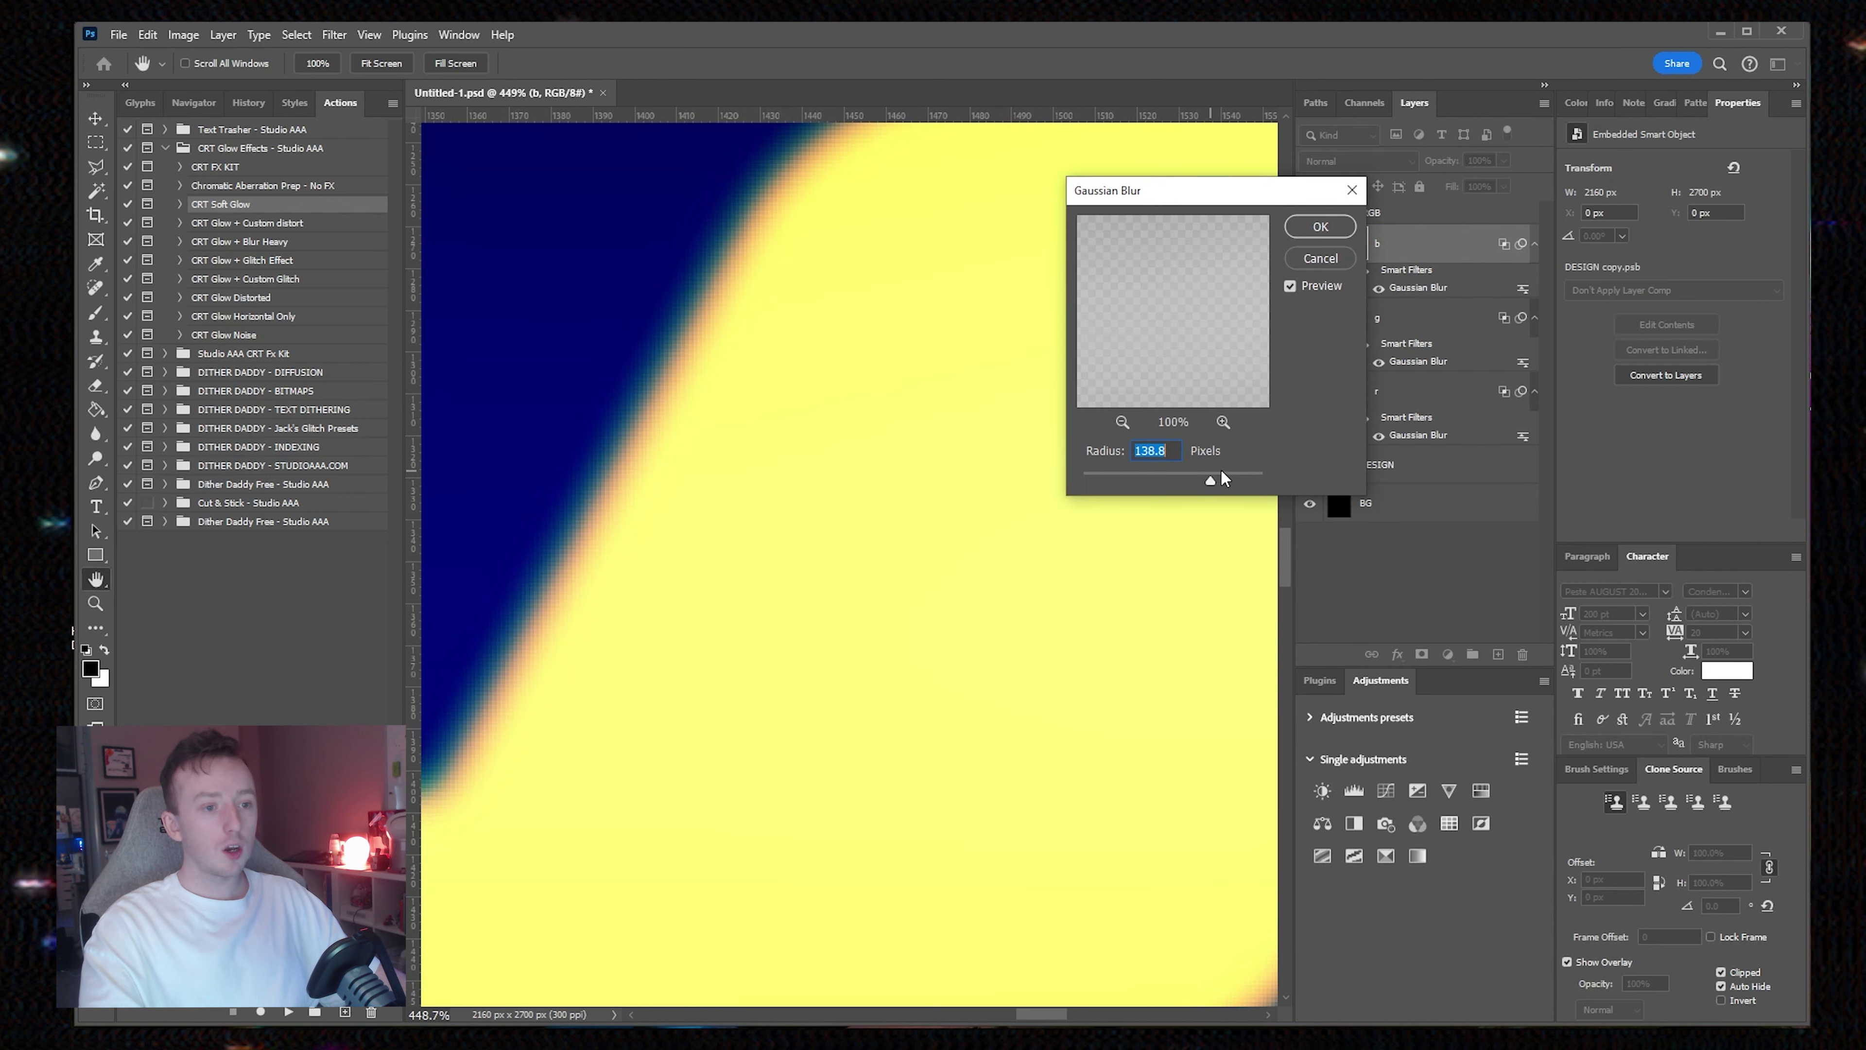
drag(1221, 471, 1159, 479)
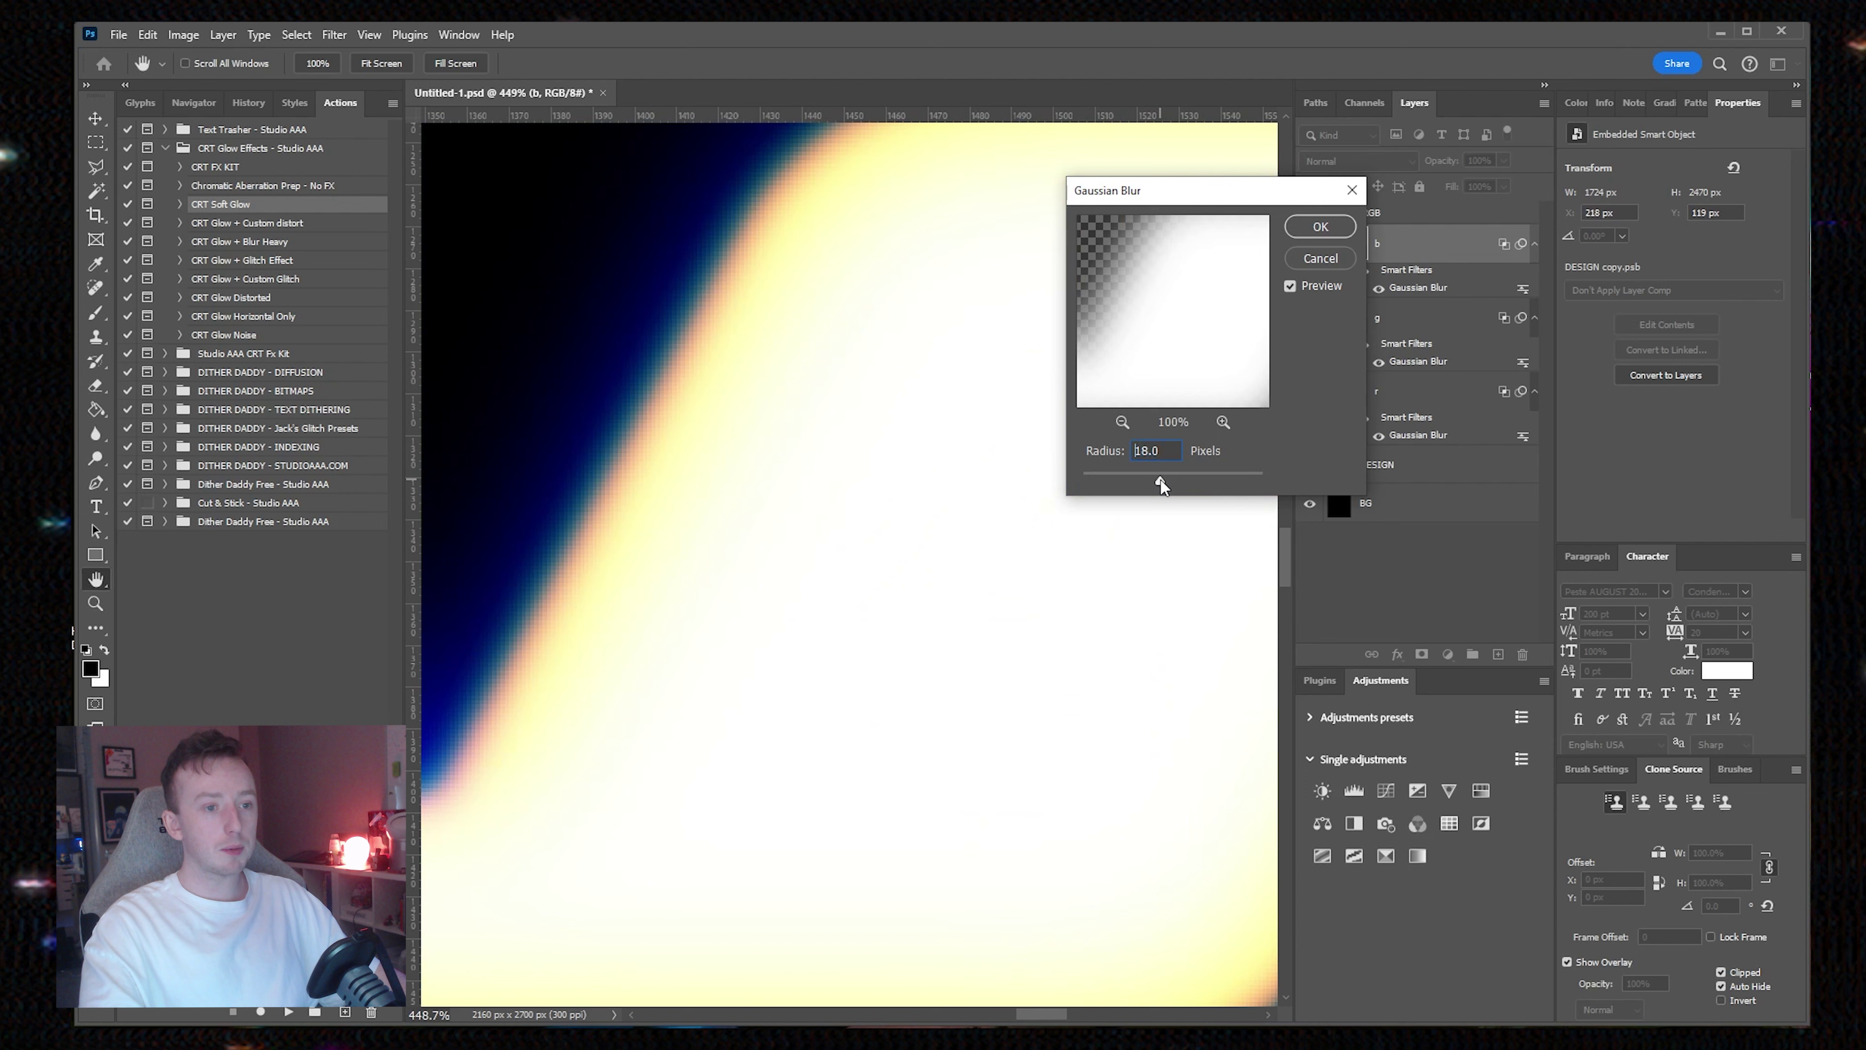
key(shift+Down)
key(shift+Down)
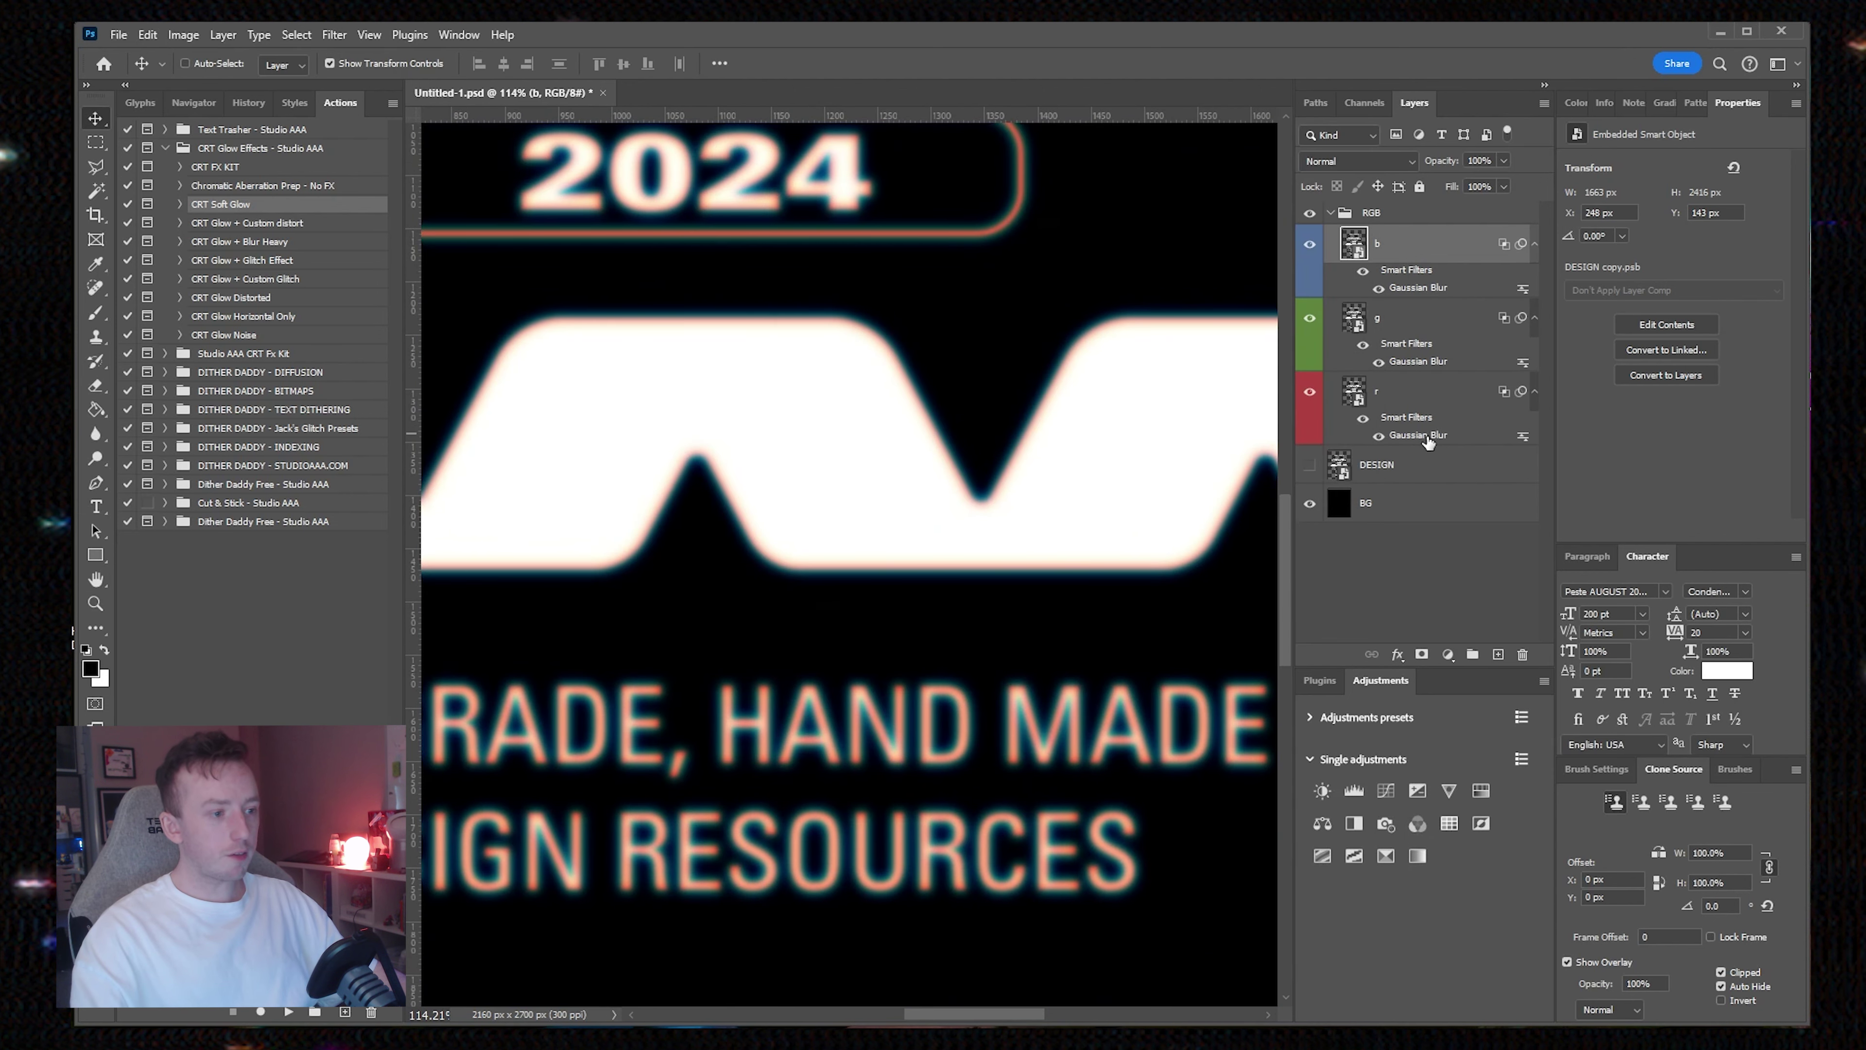
Step: Set the r layer's Gaussian Blur radius to 0.9 pixels
double_click(1349, 439)
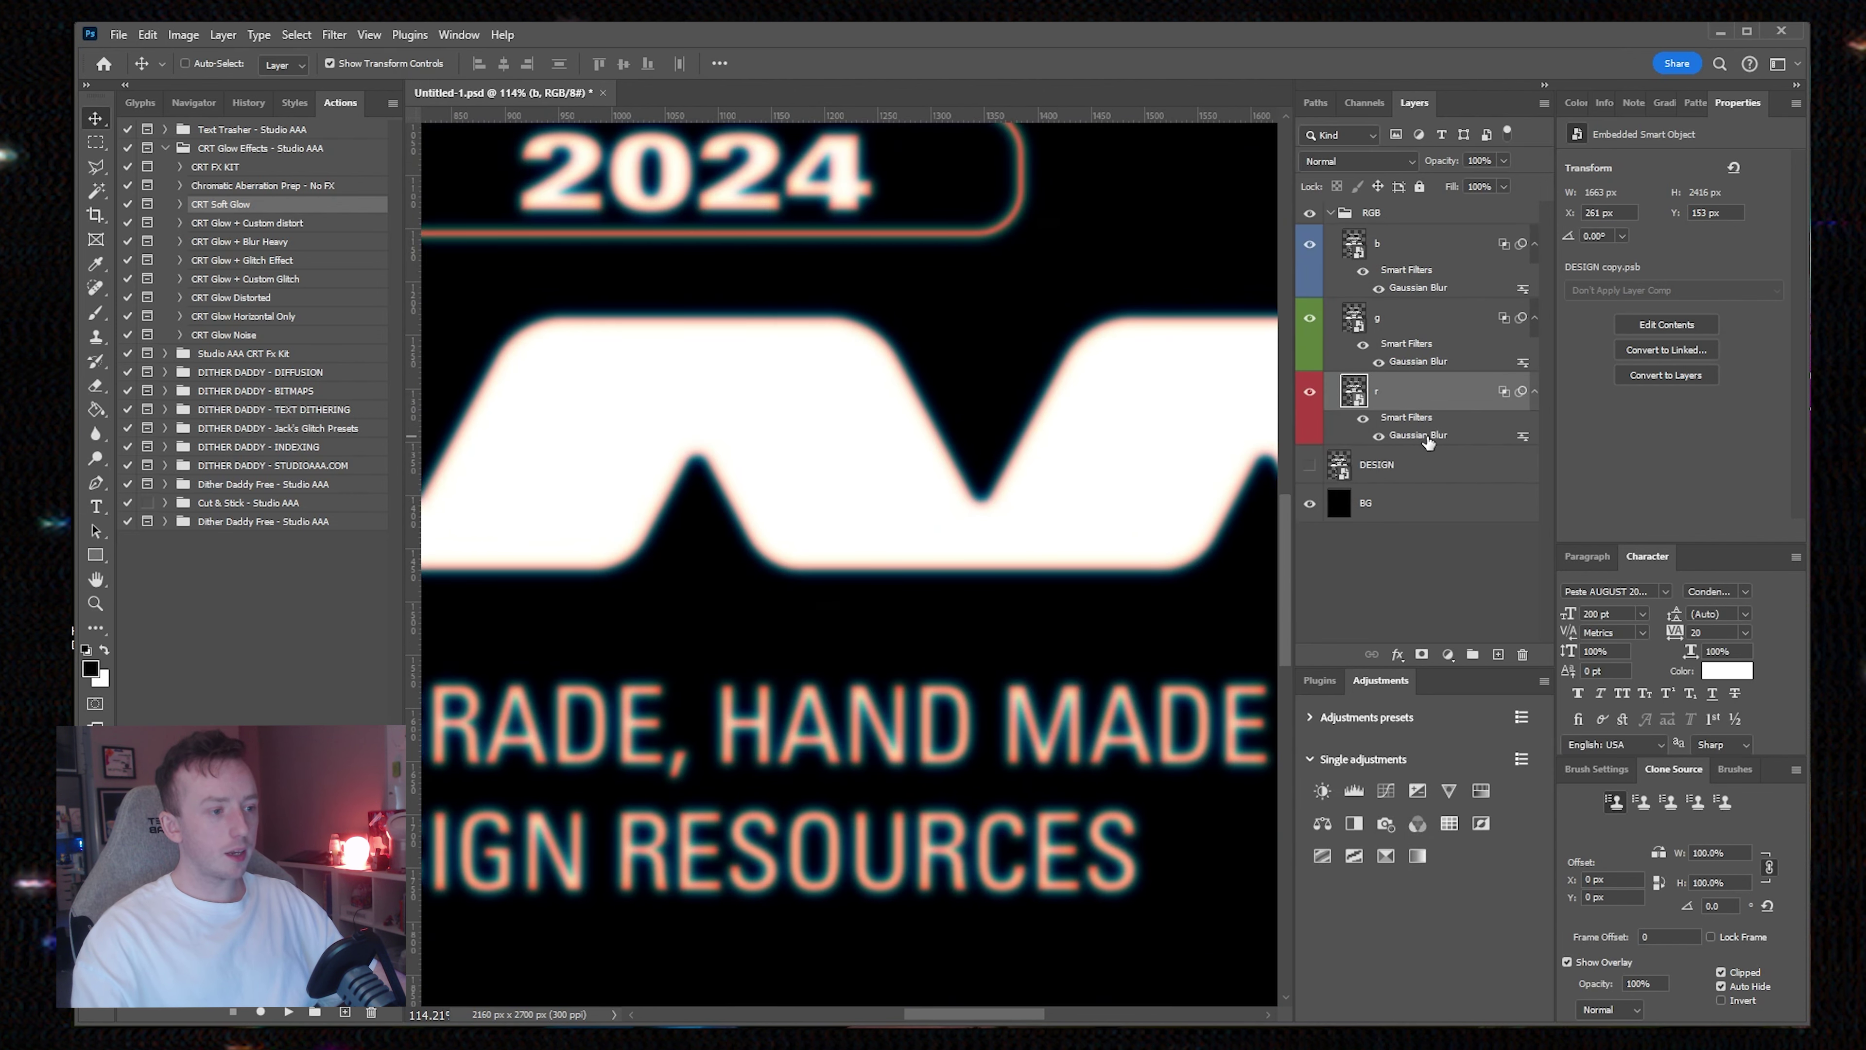
drag(1172, 482, 1184, 480)
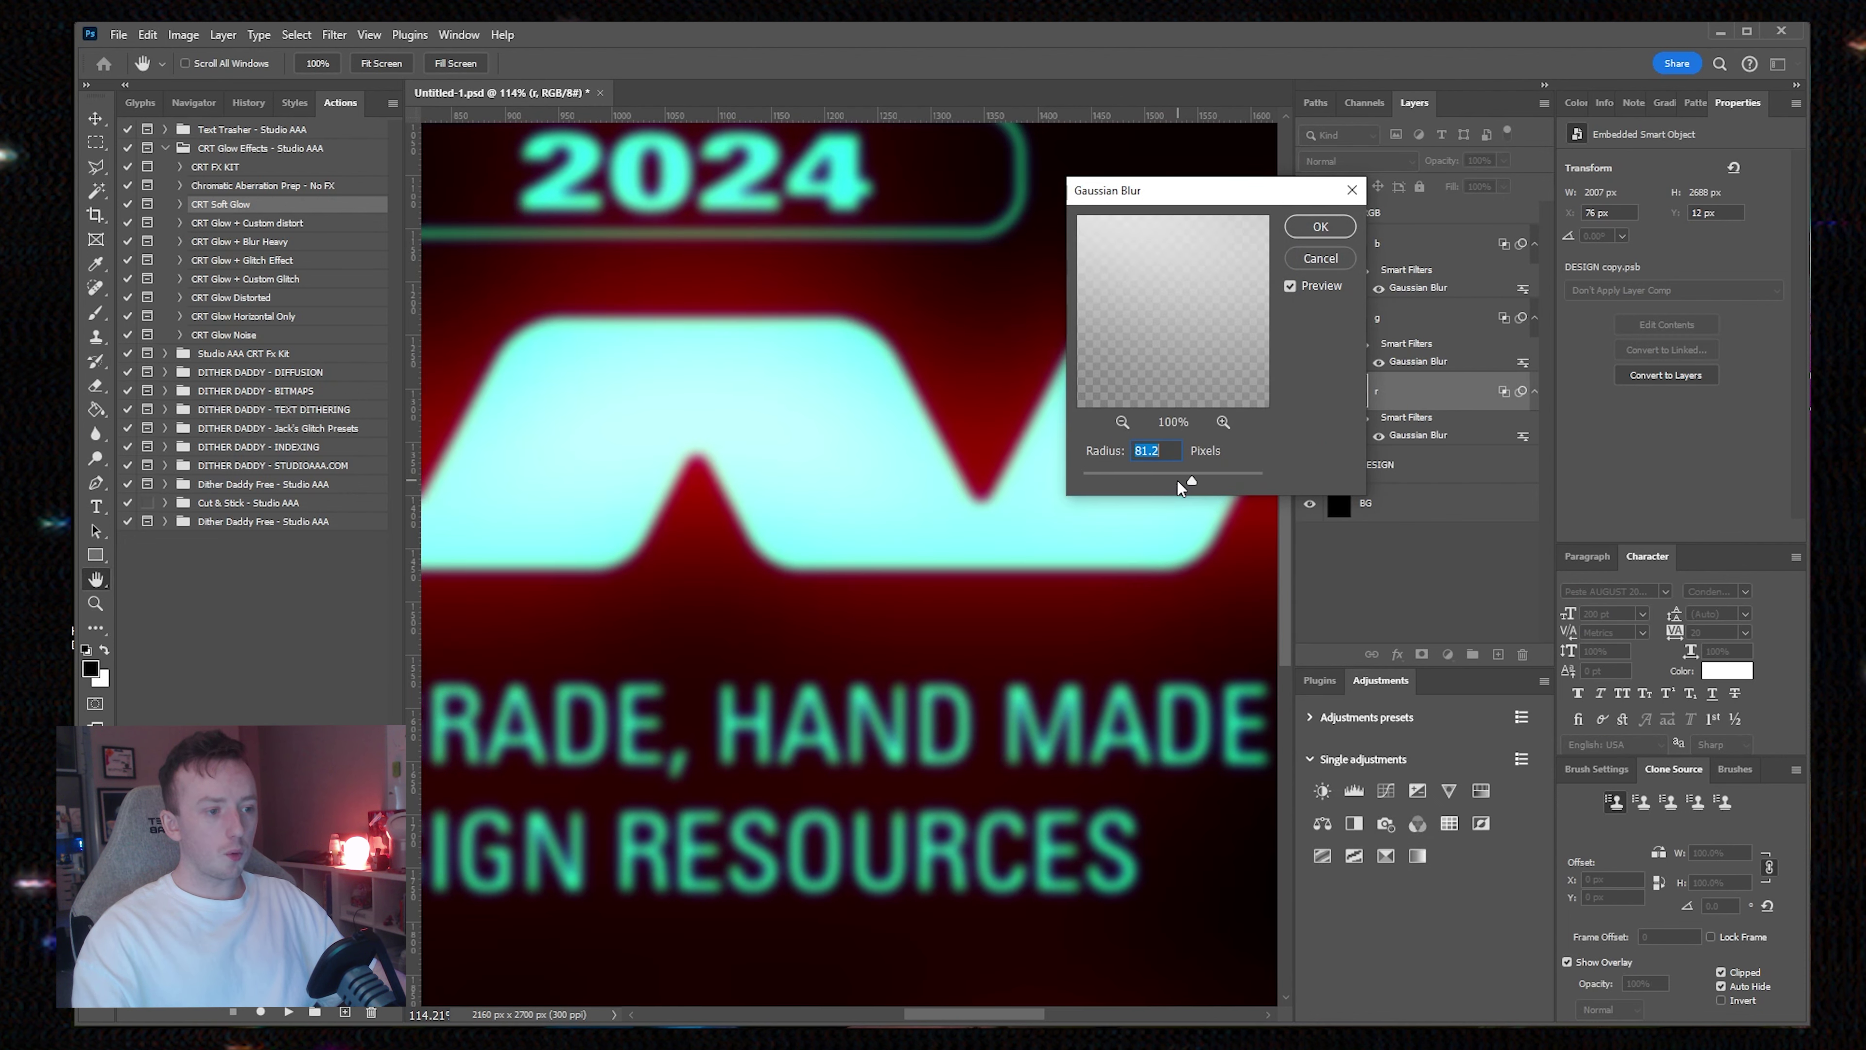
drag(1184, 480, 1066, 481)
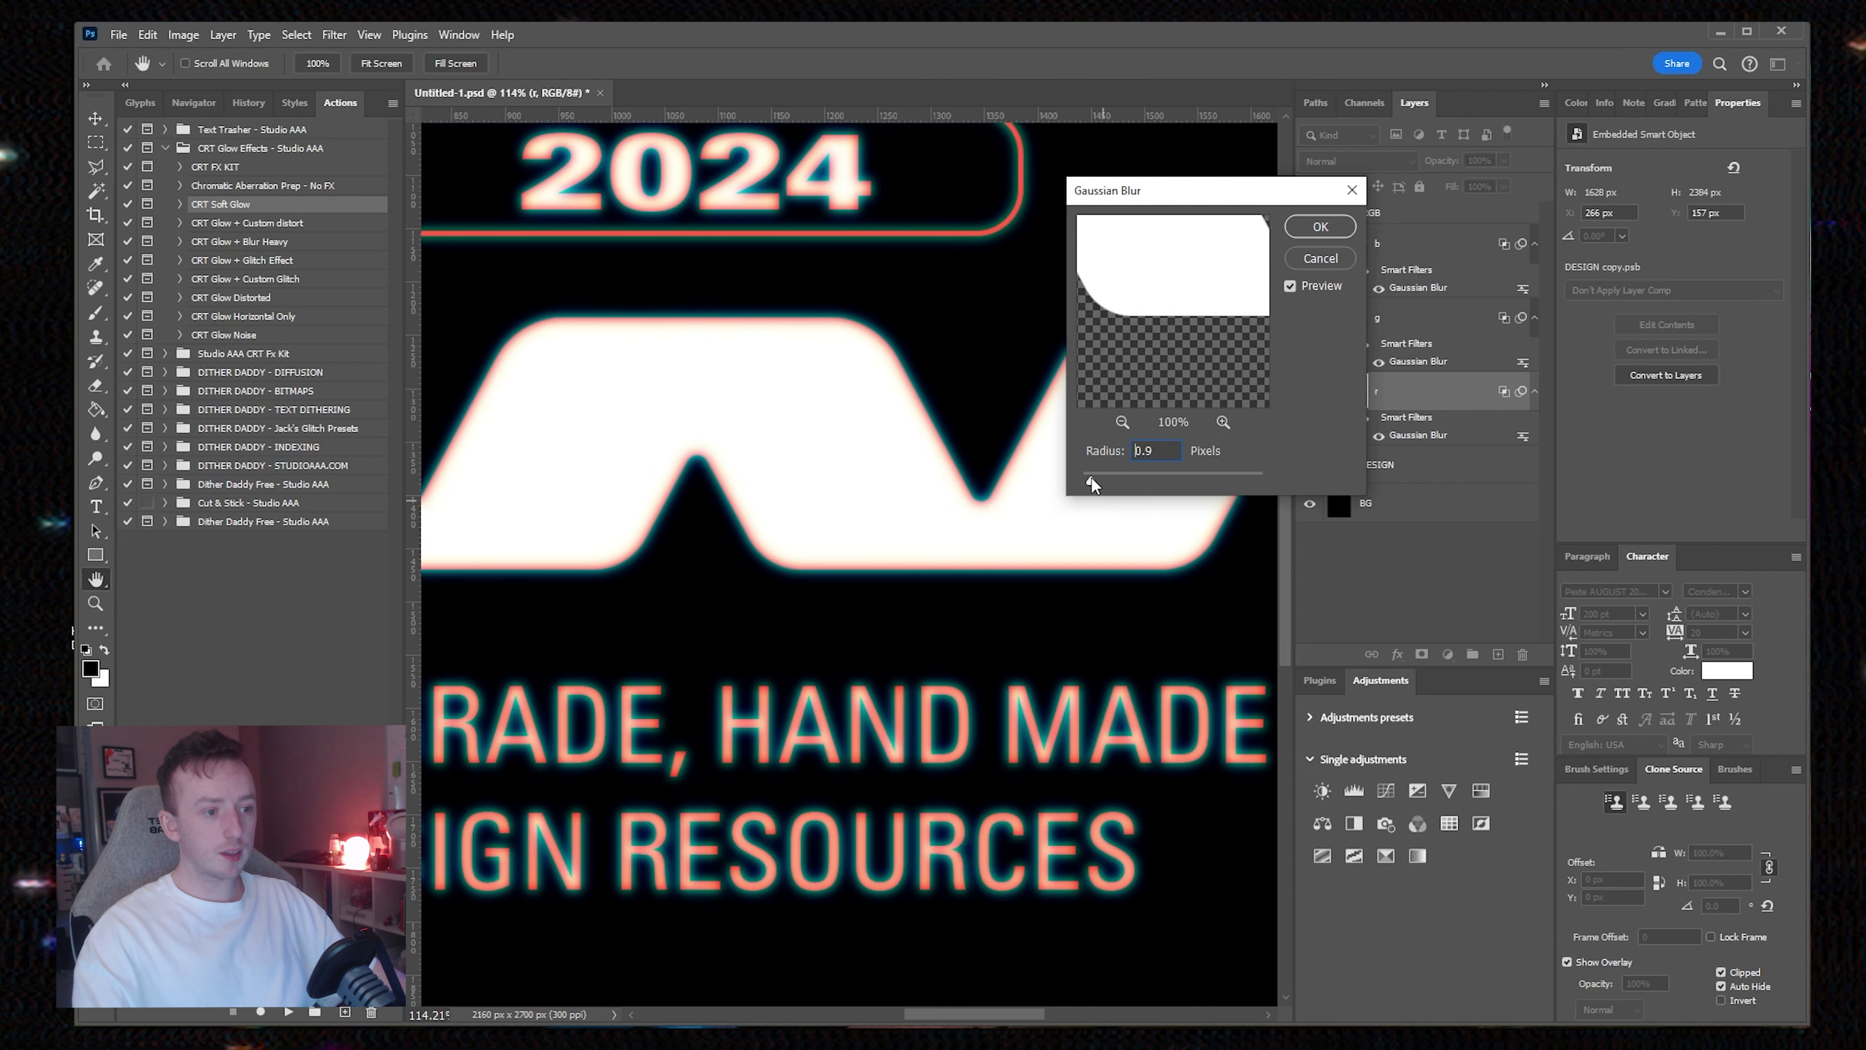
click(1320, 227)
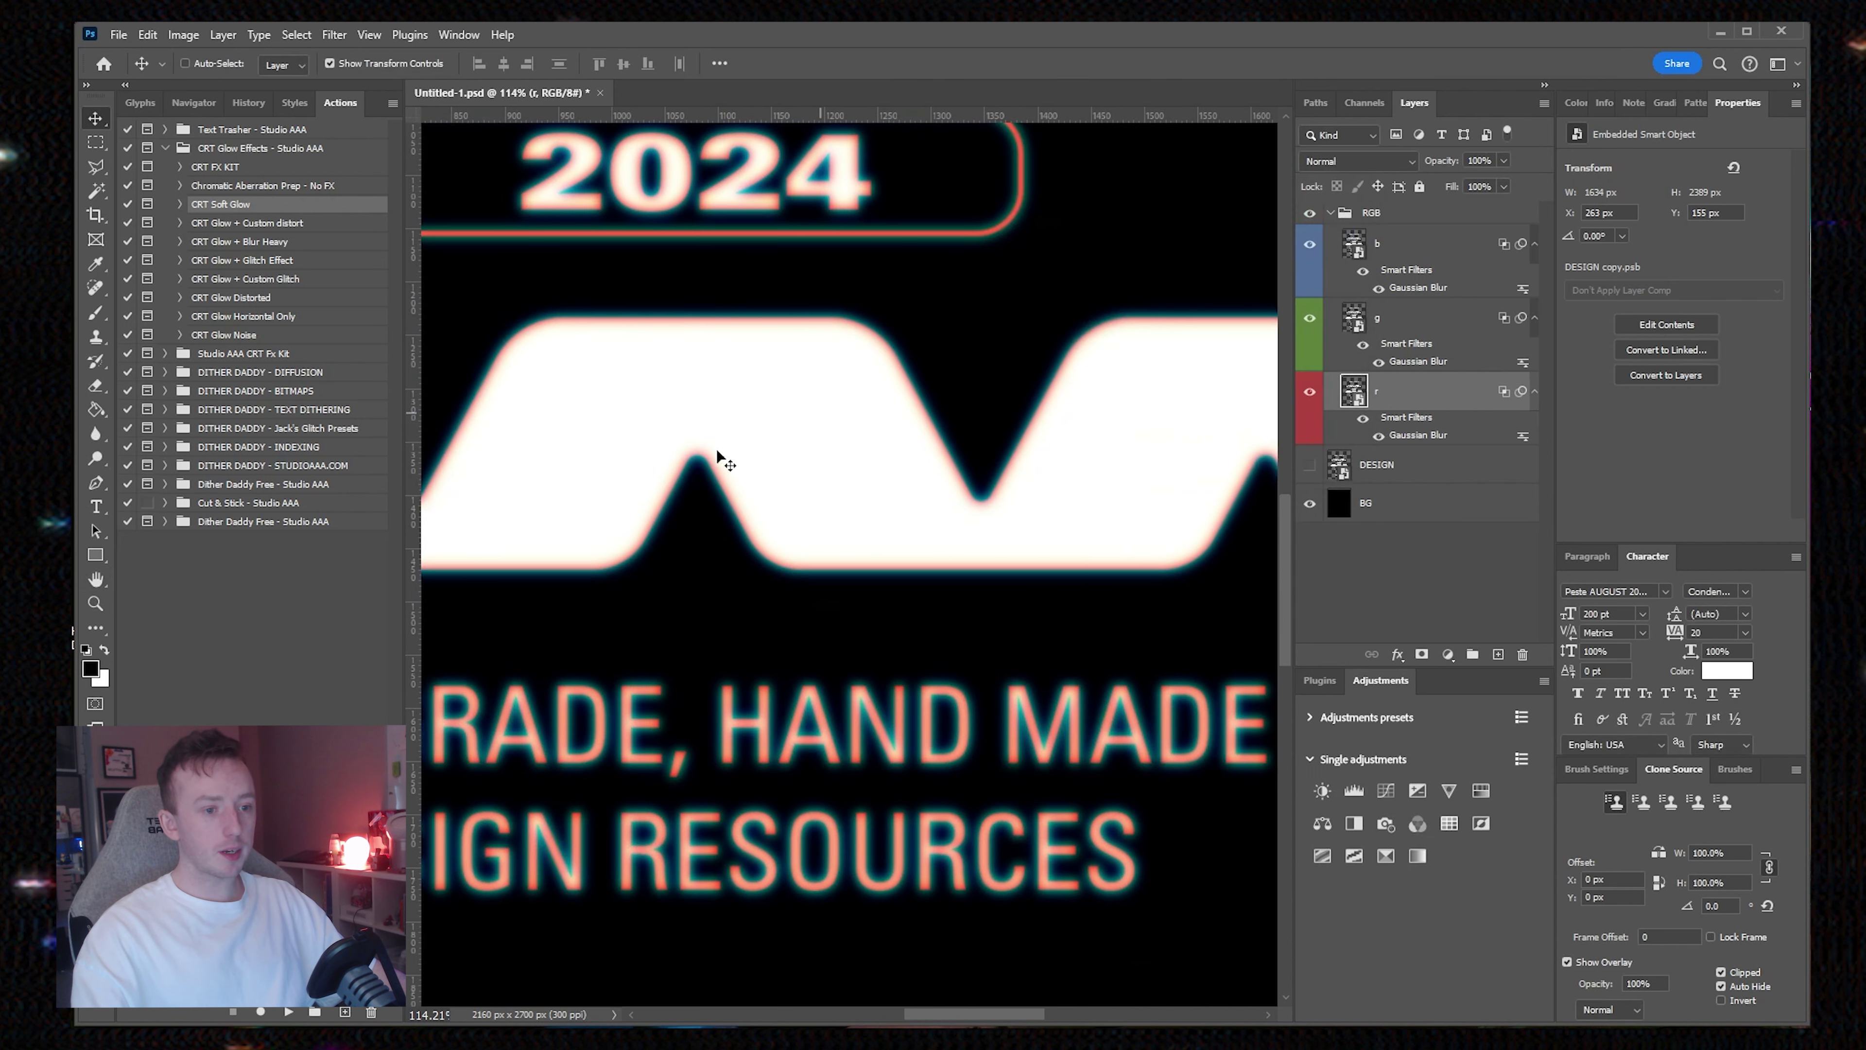
Step: Compare the RGB glow against the unblurred DESIGN layer, then restore the glow view
scroll(846, 425, down, 3)
scroll(846, 425, down, 3)
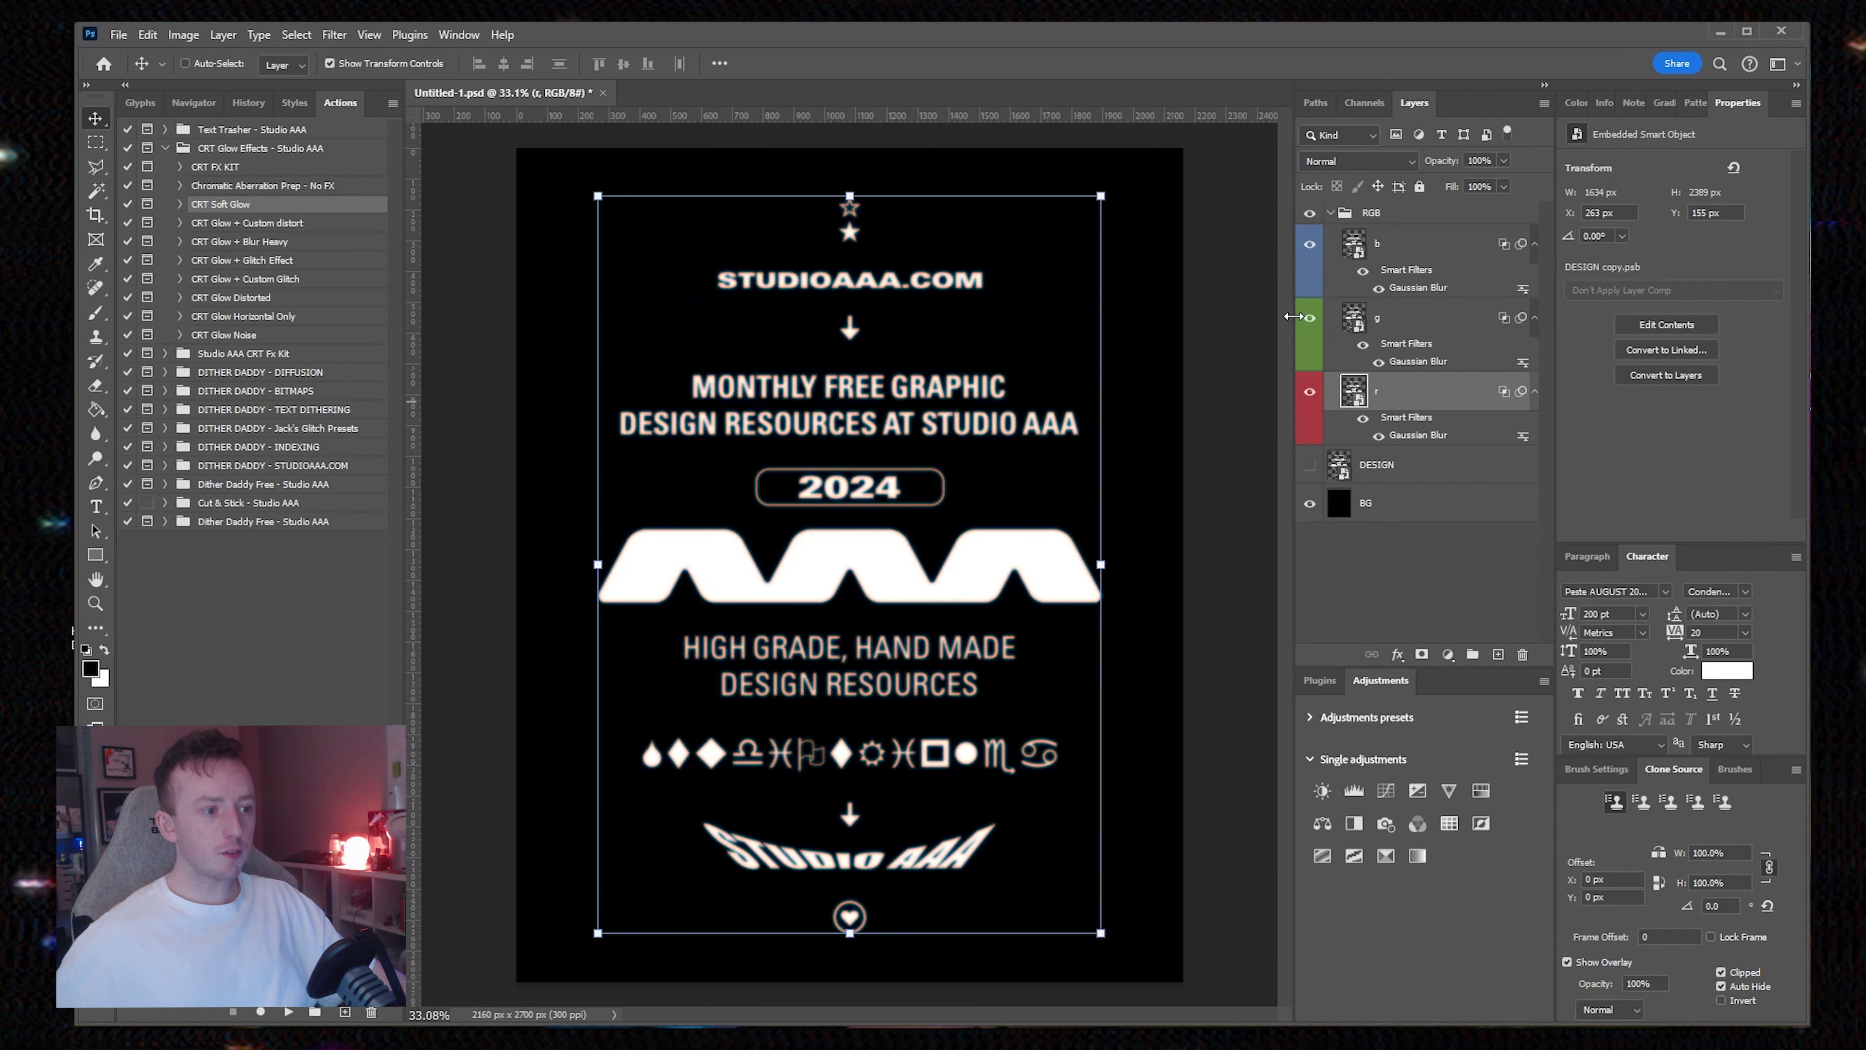
click(1310, 213)
click(1309, 465)
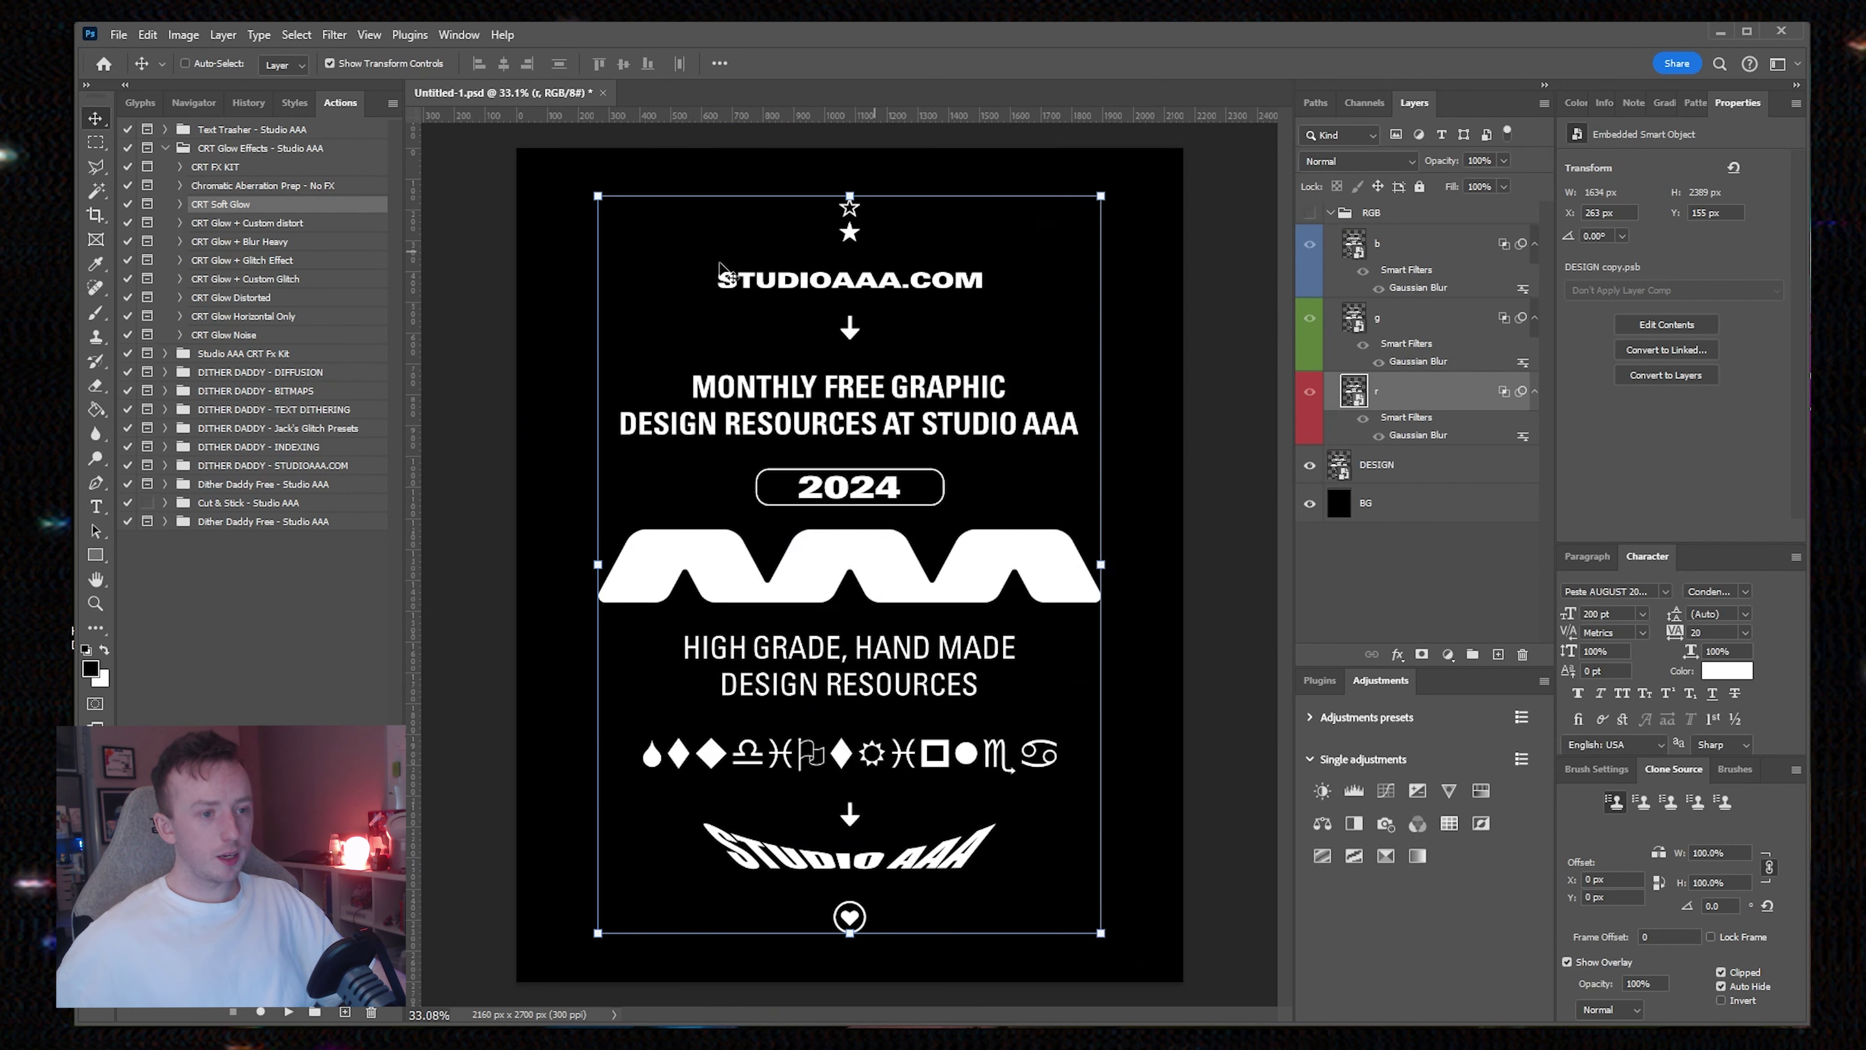
click(1310, 212)
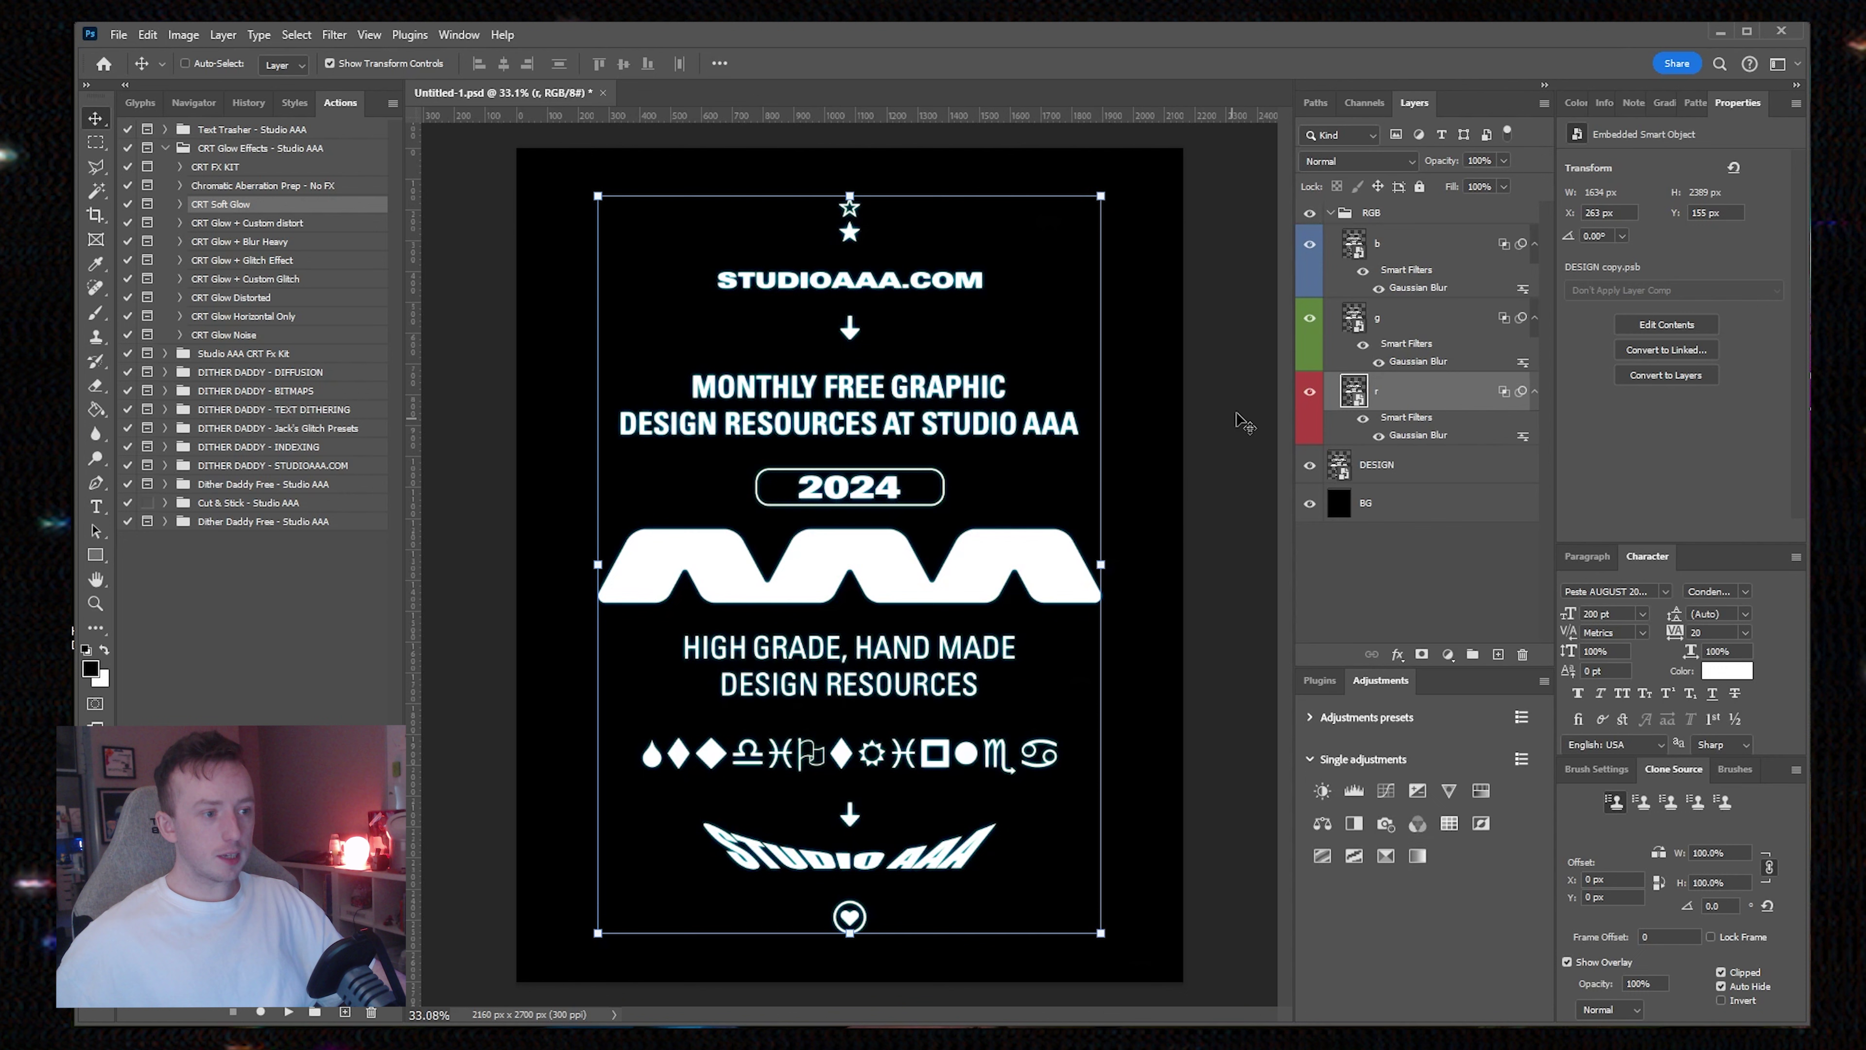
click(1310, 465)
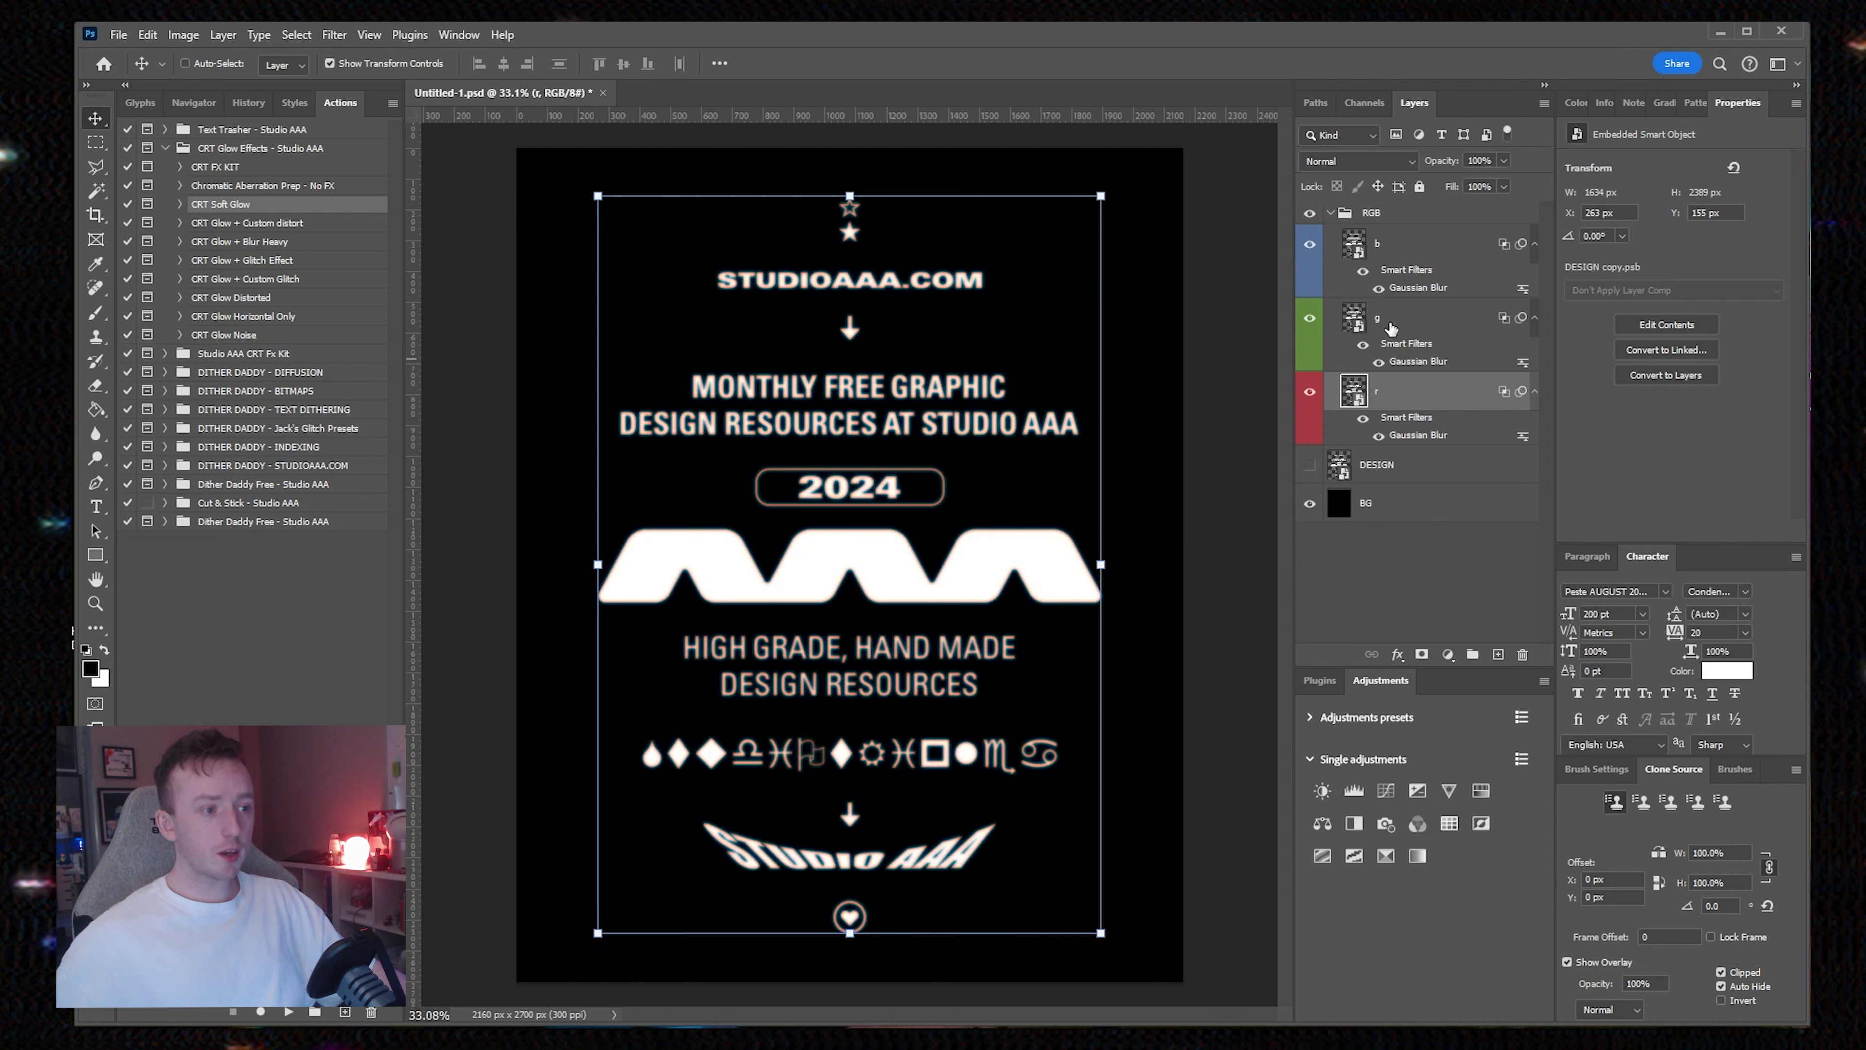
Step: Lower the g layer's Gaussian Blur to 8.2 and nudge it 8 px left
click(1388, 327)
double_click(1418, 361)
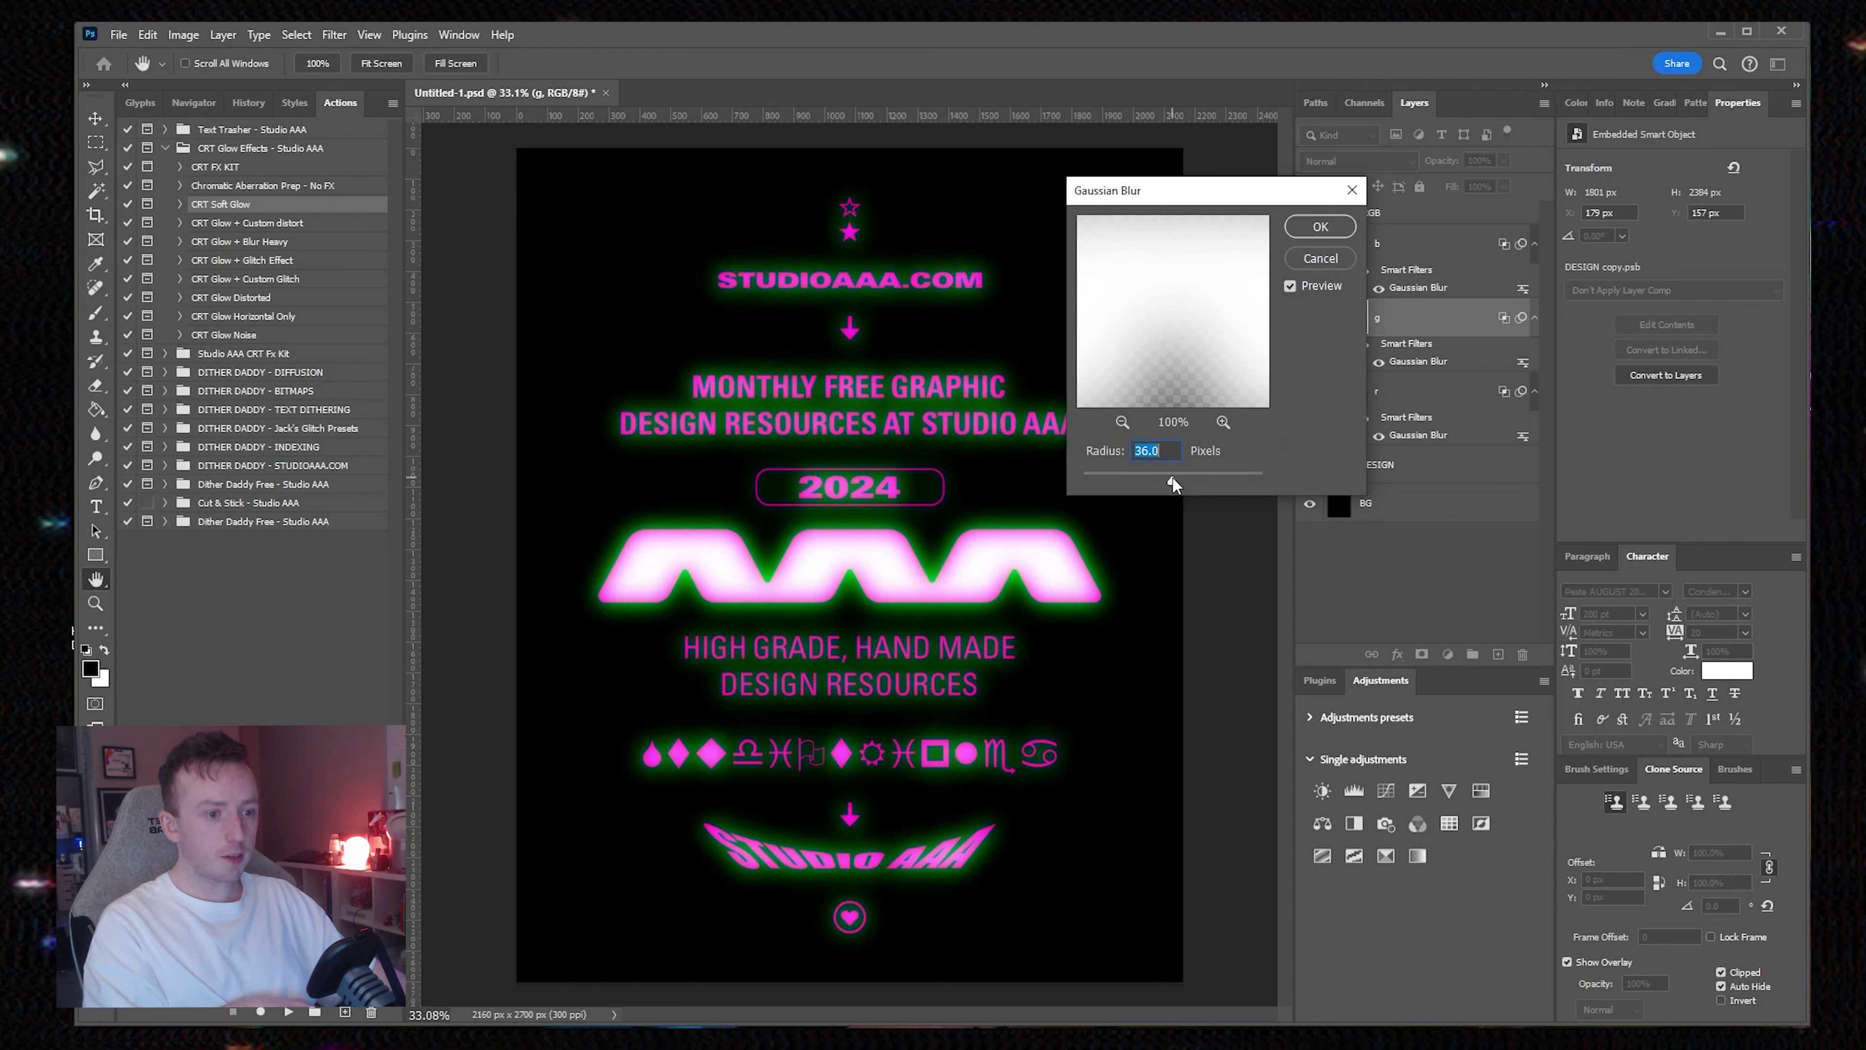
drag(1181, 479, 1143, 479)
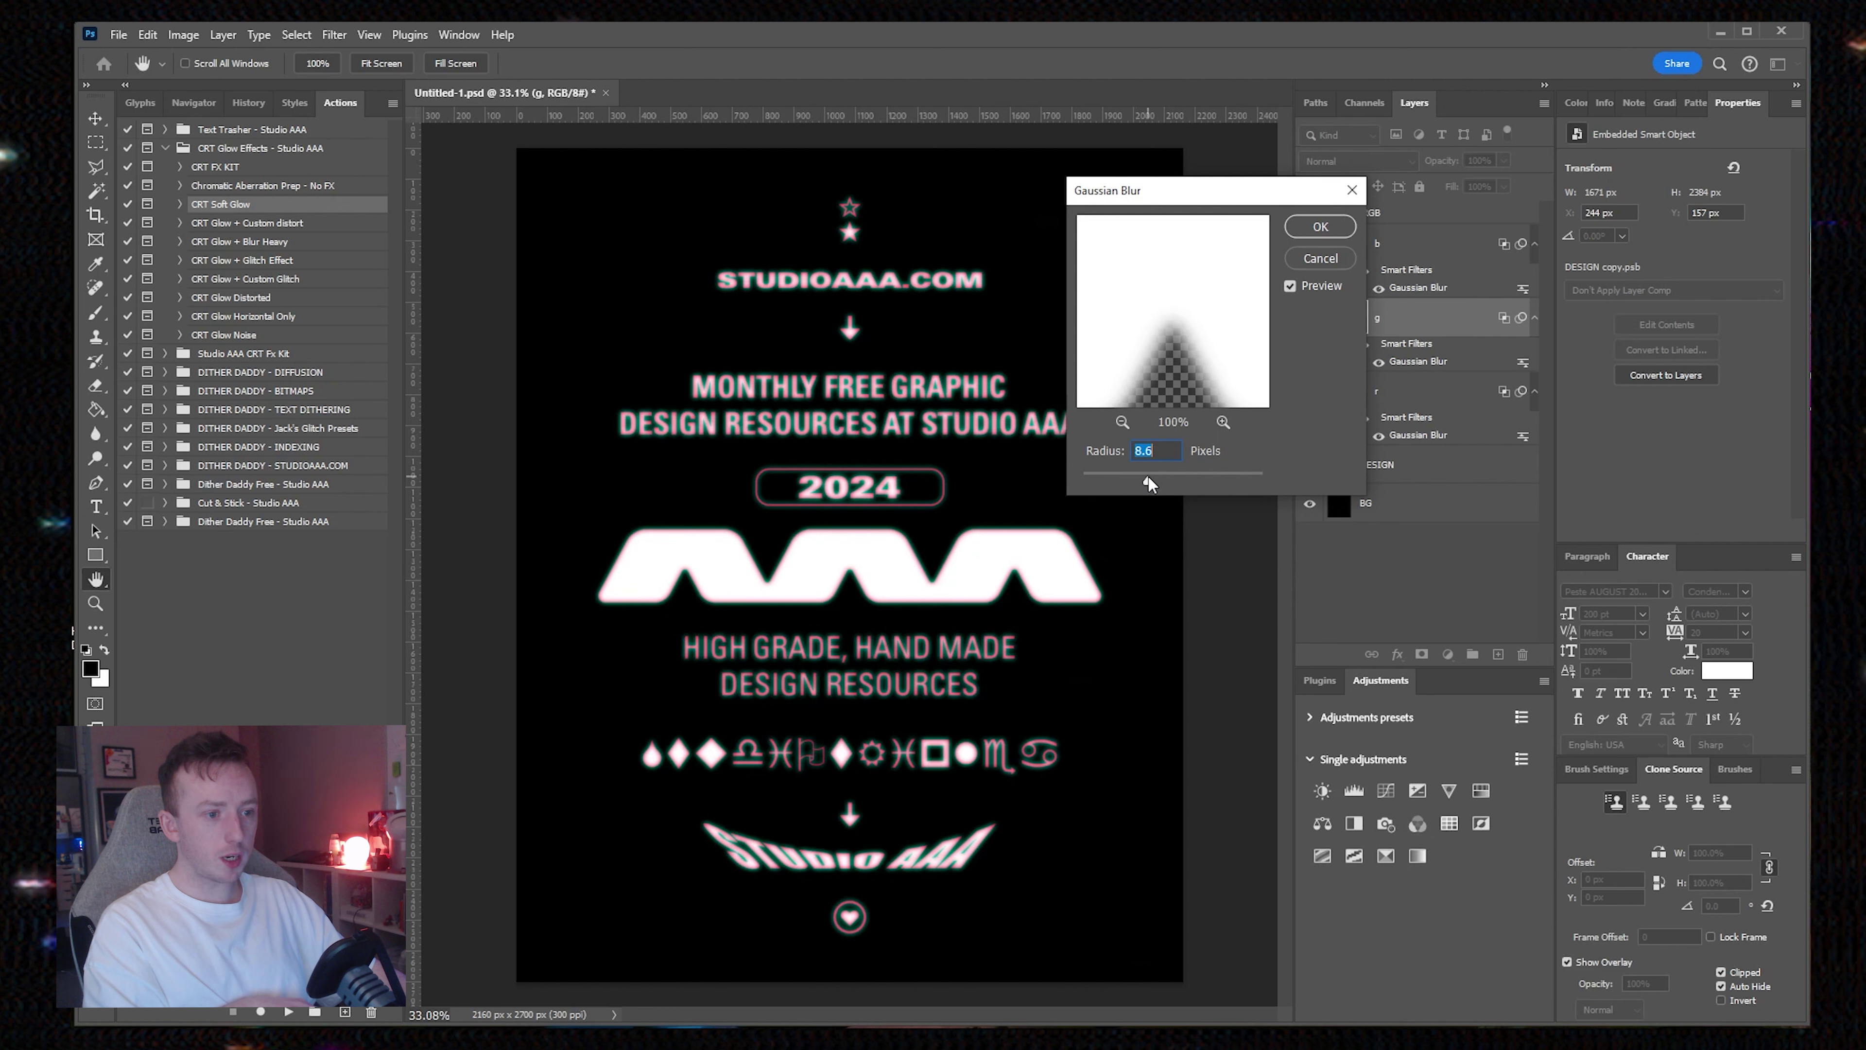
key(Return)
key(Left)
key(Left)
key(Left)
key(Left)
key(Left)
key(Left)
key(Left)
key(Left)
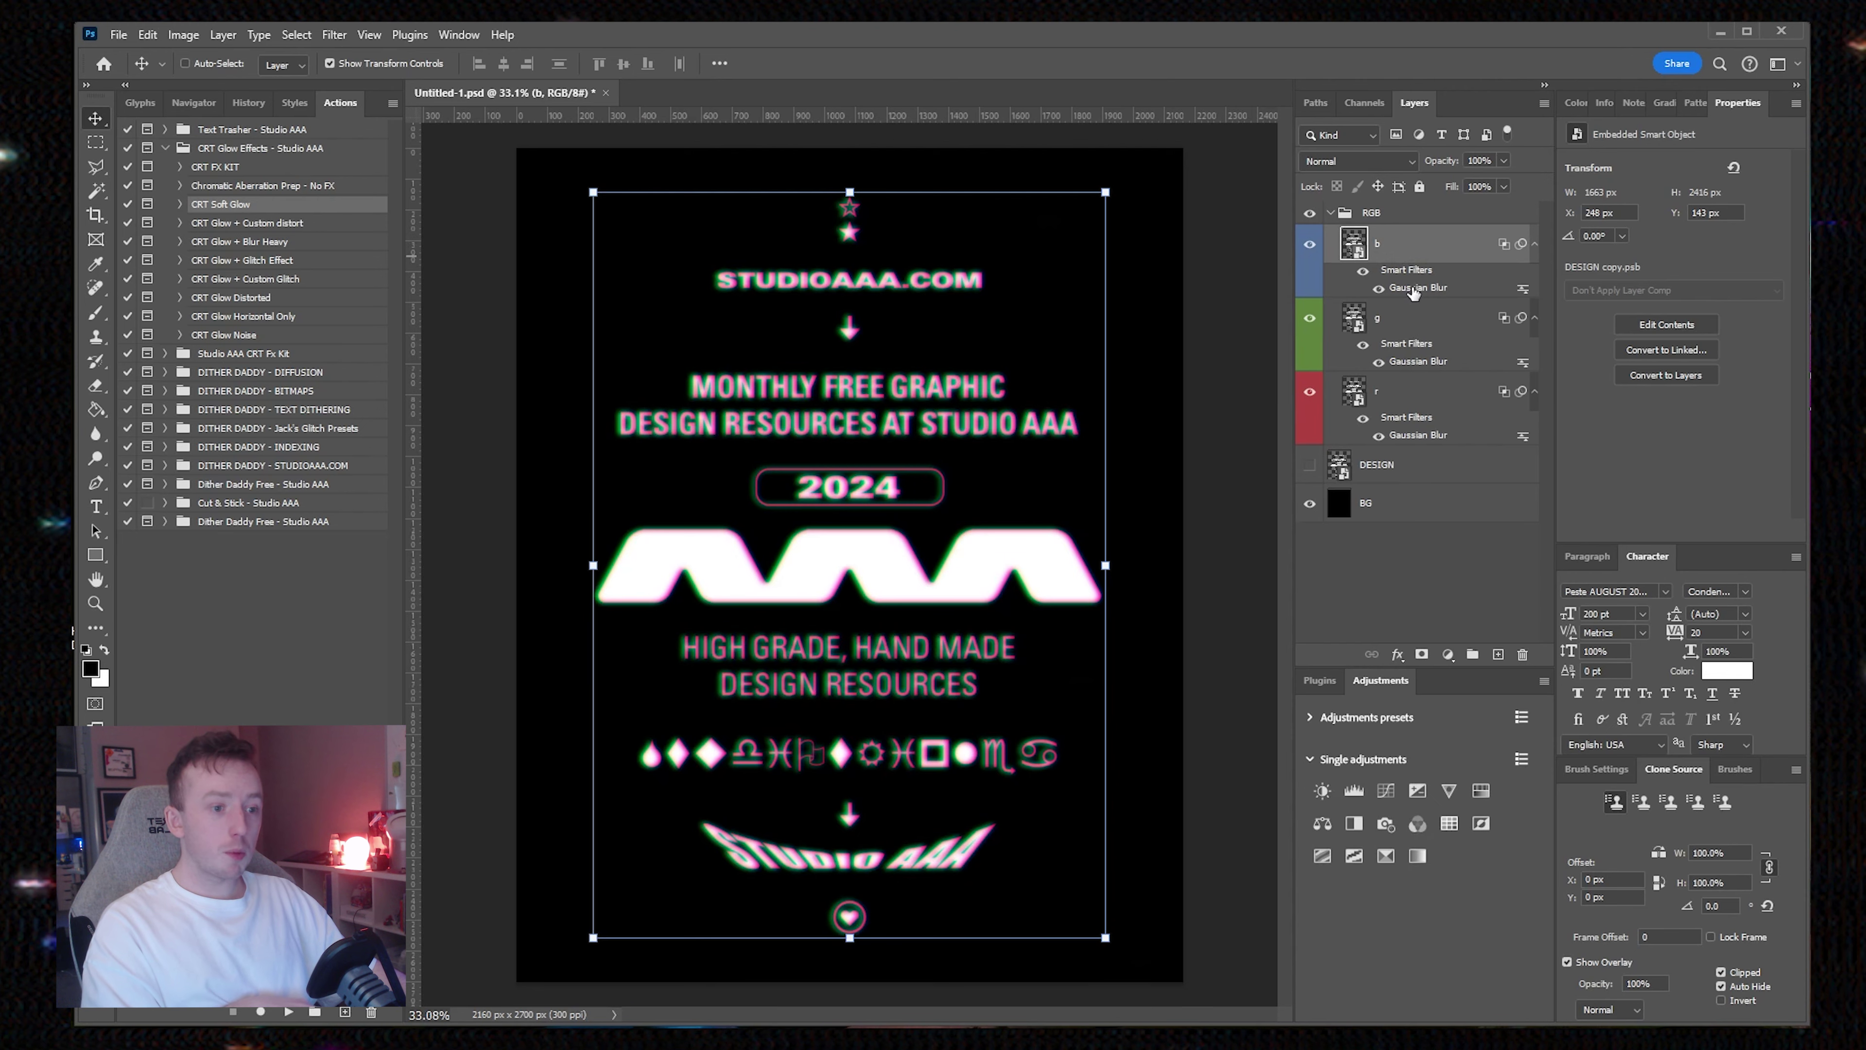
Step: Change the b layer's Gaussian Blur radius to 8.4
double_click(1418, 287)
mouse_move(1174, 478)
mouse_down()
mouse_move(1194, 477)
mouse_move(1158, 479)
mouse_up()
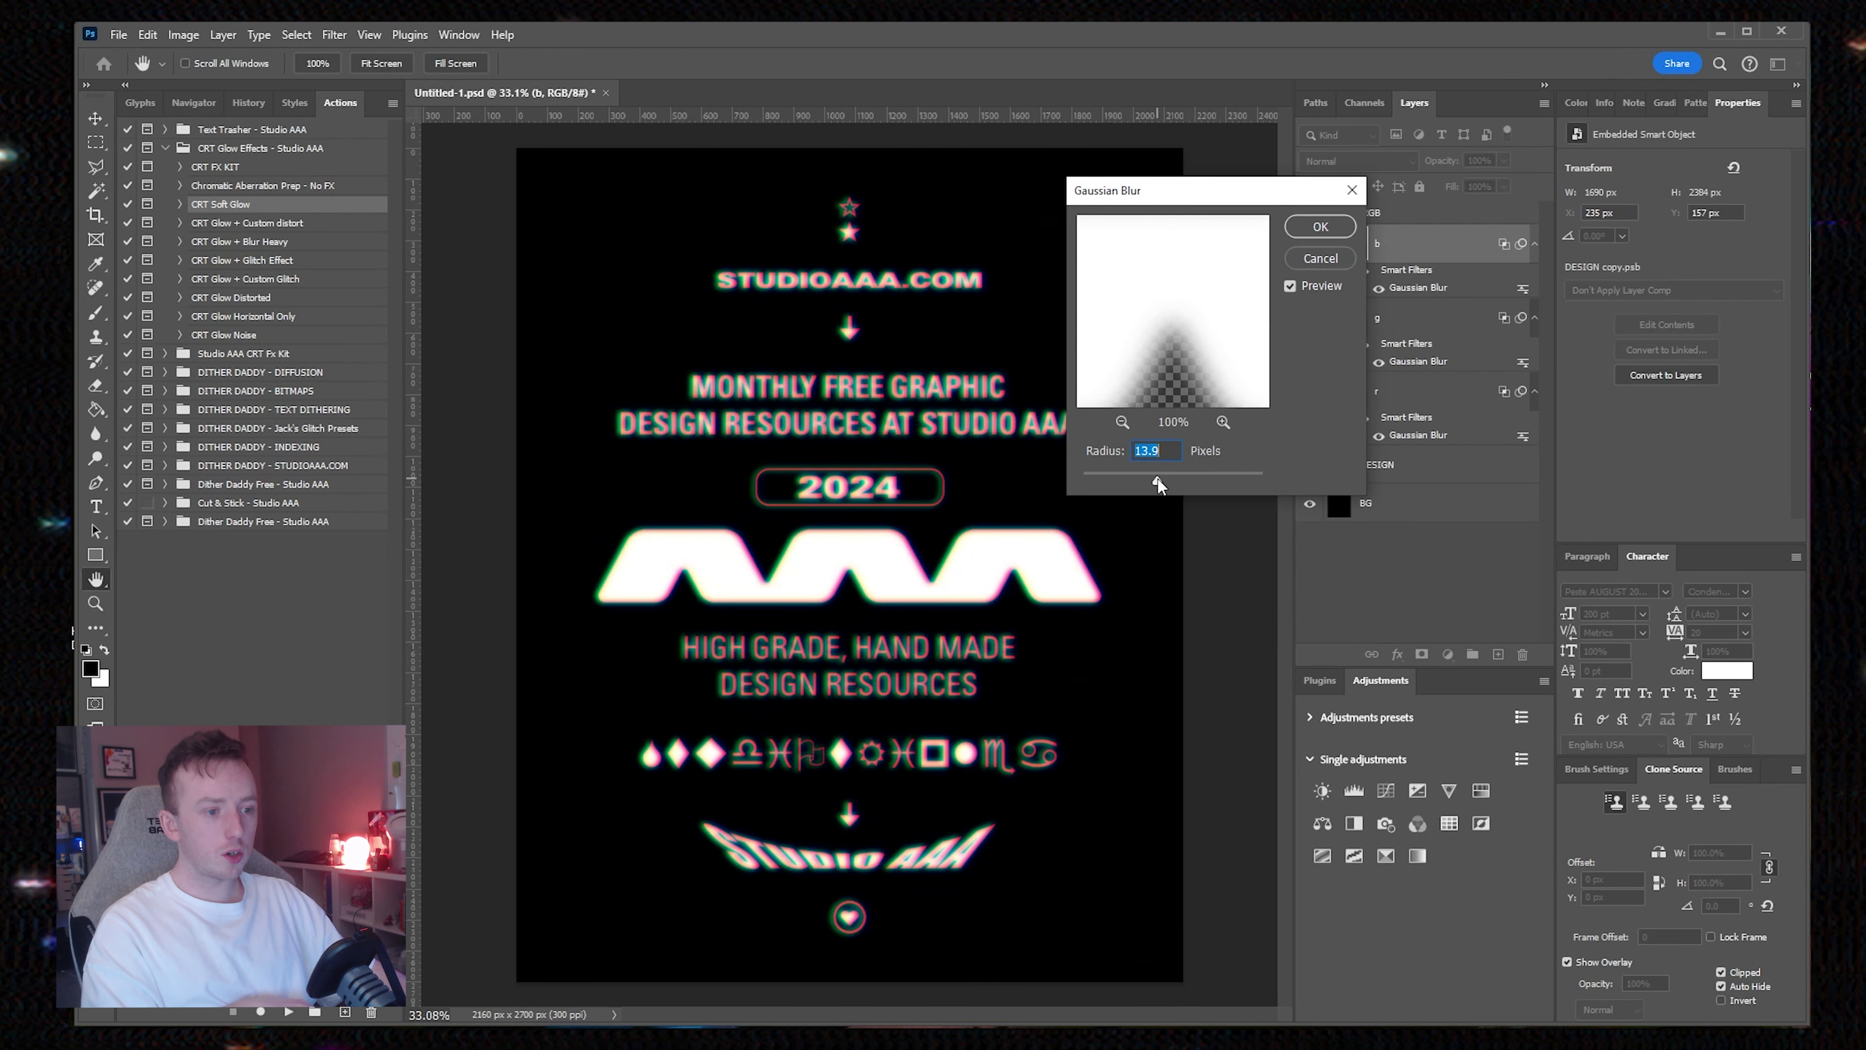
click(1328, 230)
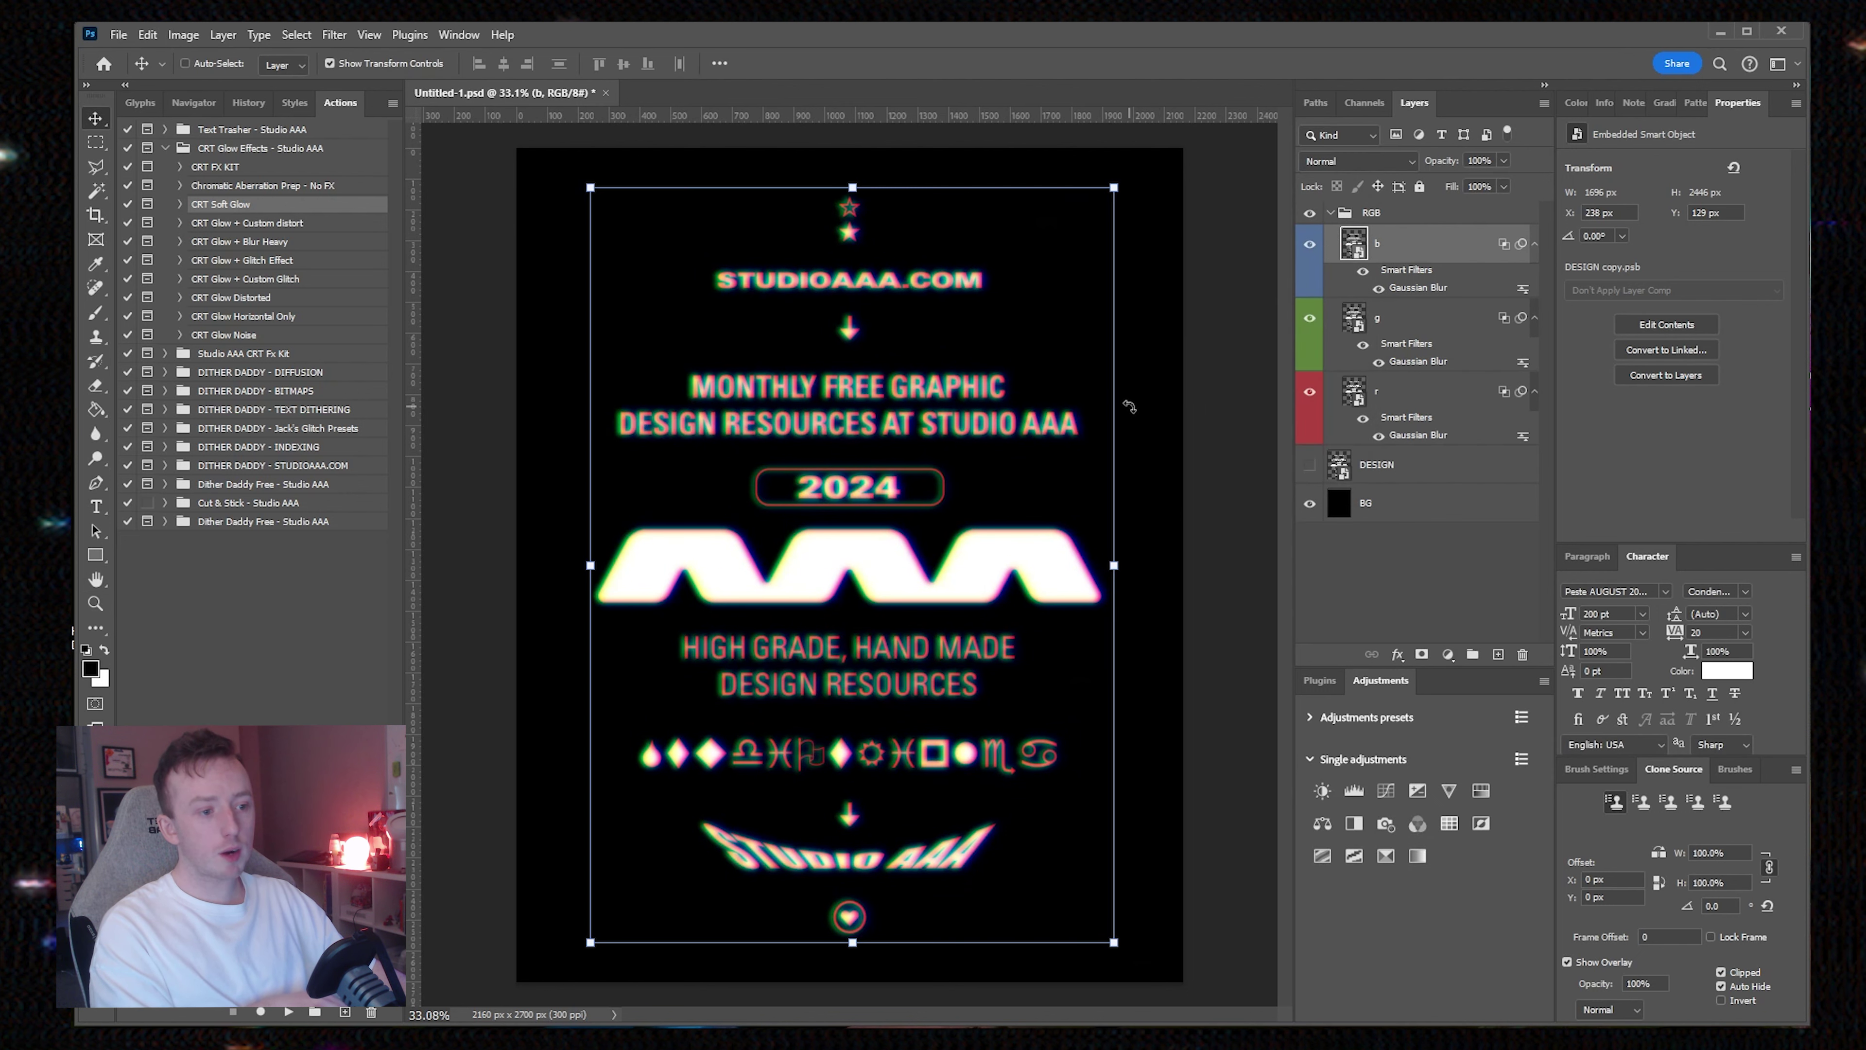
scroll(873, 339, up, 6)
Step: Centre the b layer horizontally and vertically on the canvas
drag(873, 340, 1036, 378)
scroll(824, 544, up, 5)
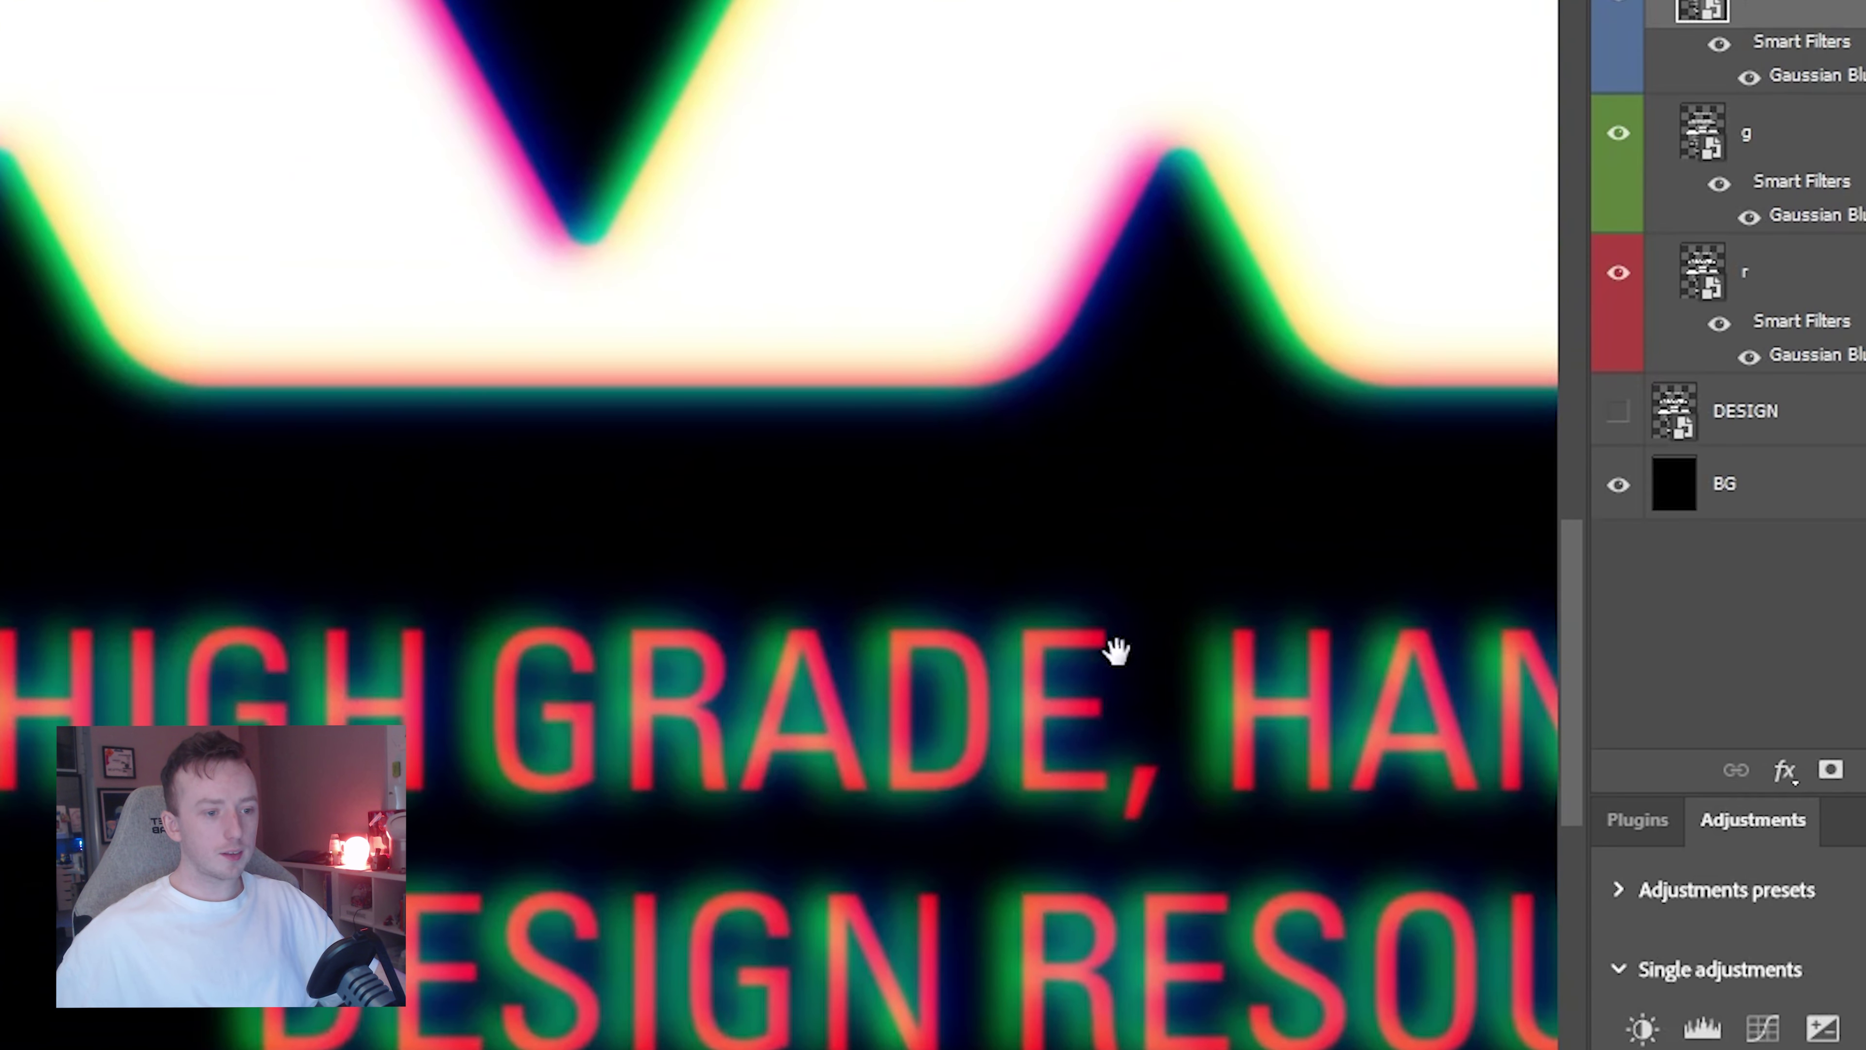
drag(1116, 651, 775, 42)
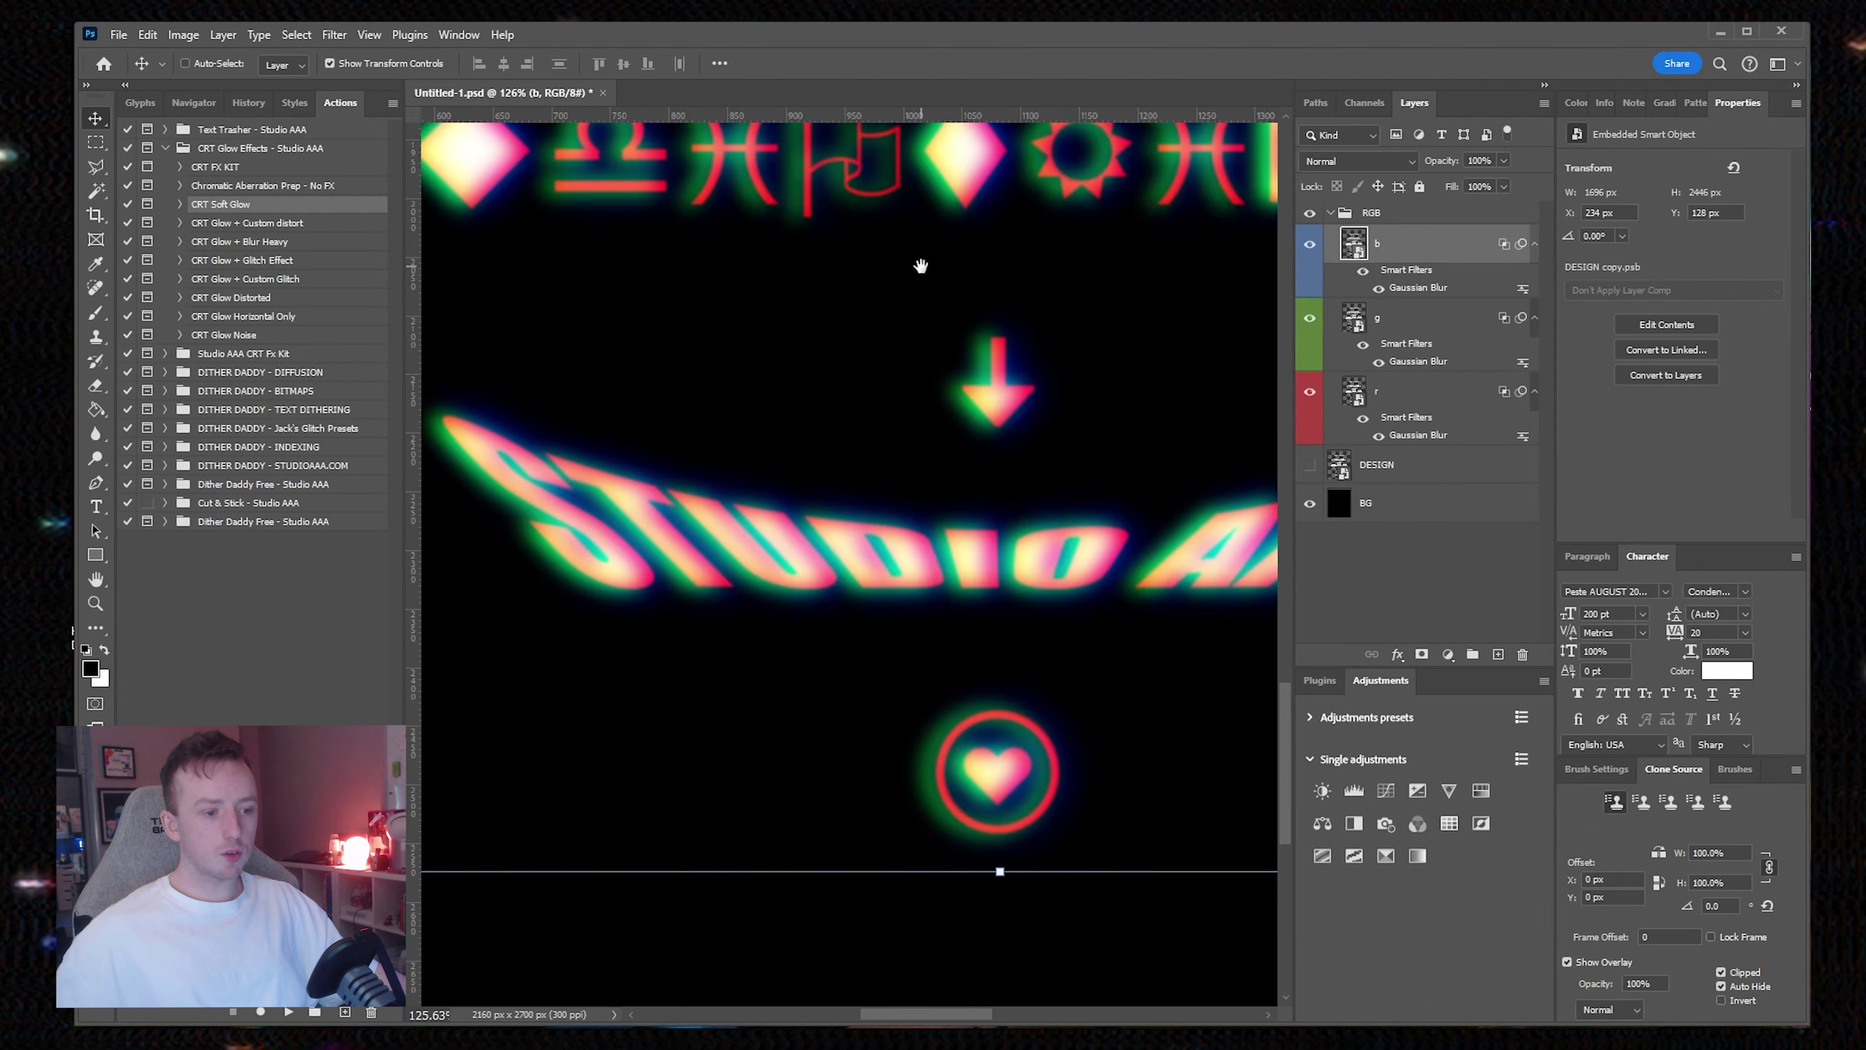
drag(921, 266, 916, 441)
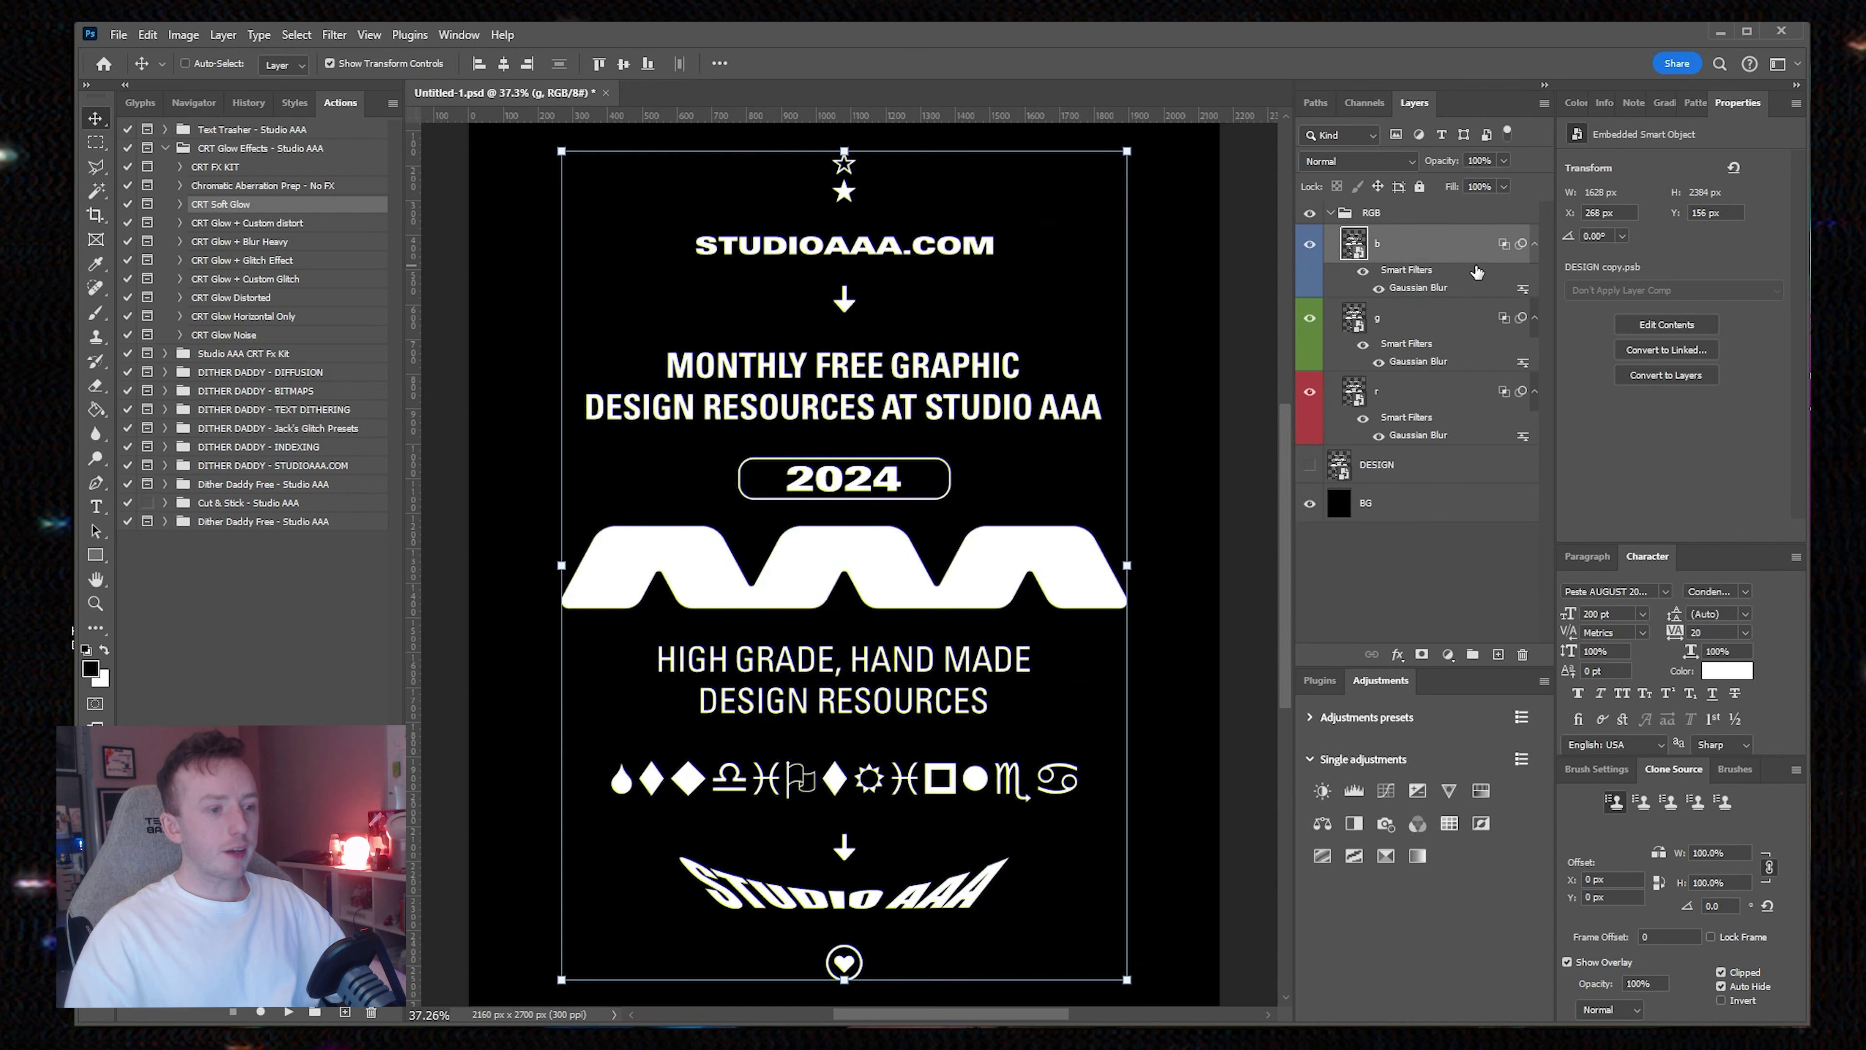
click(504, 66)
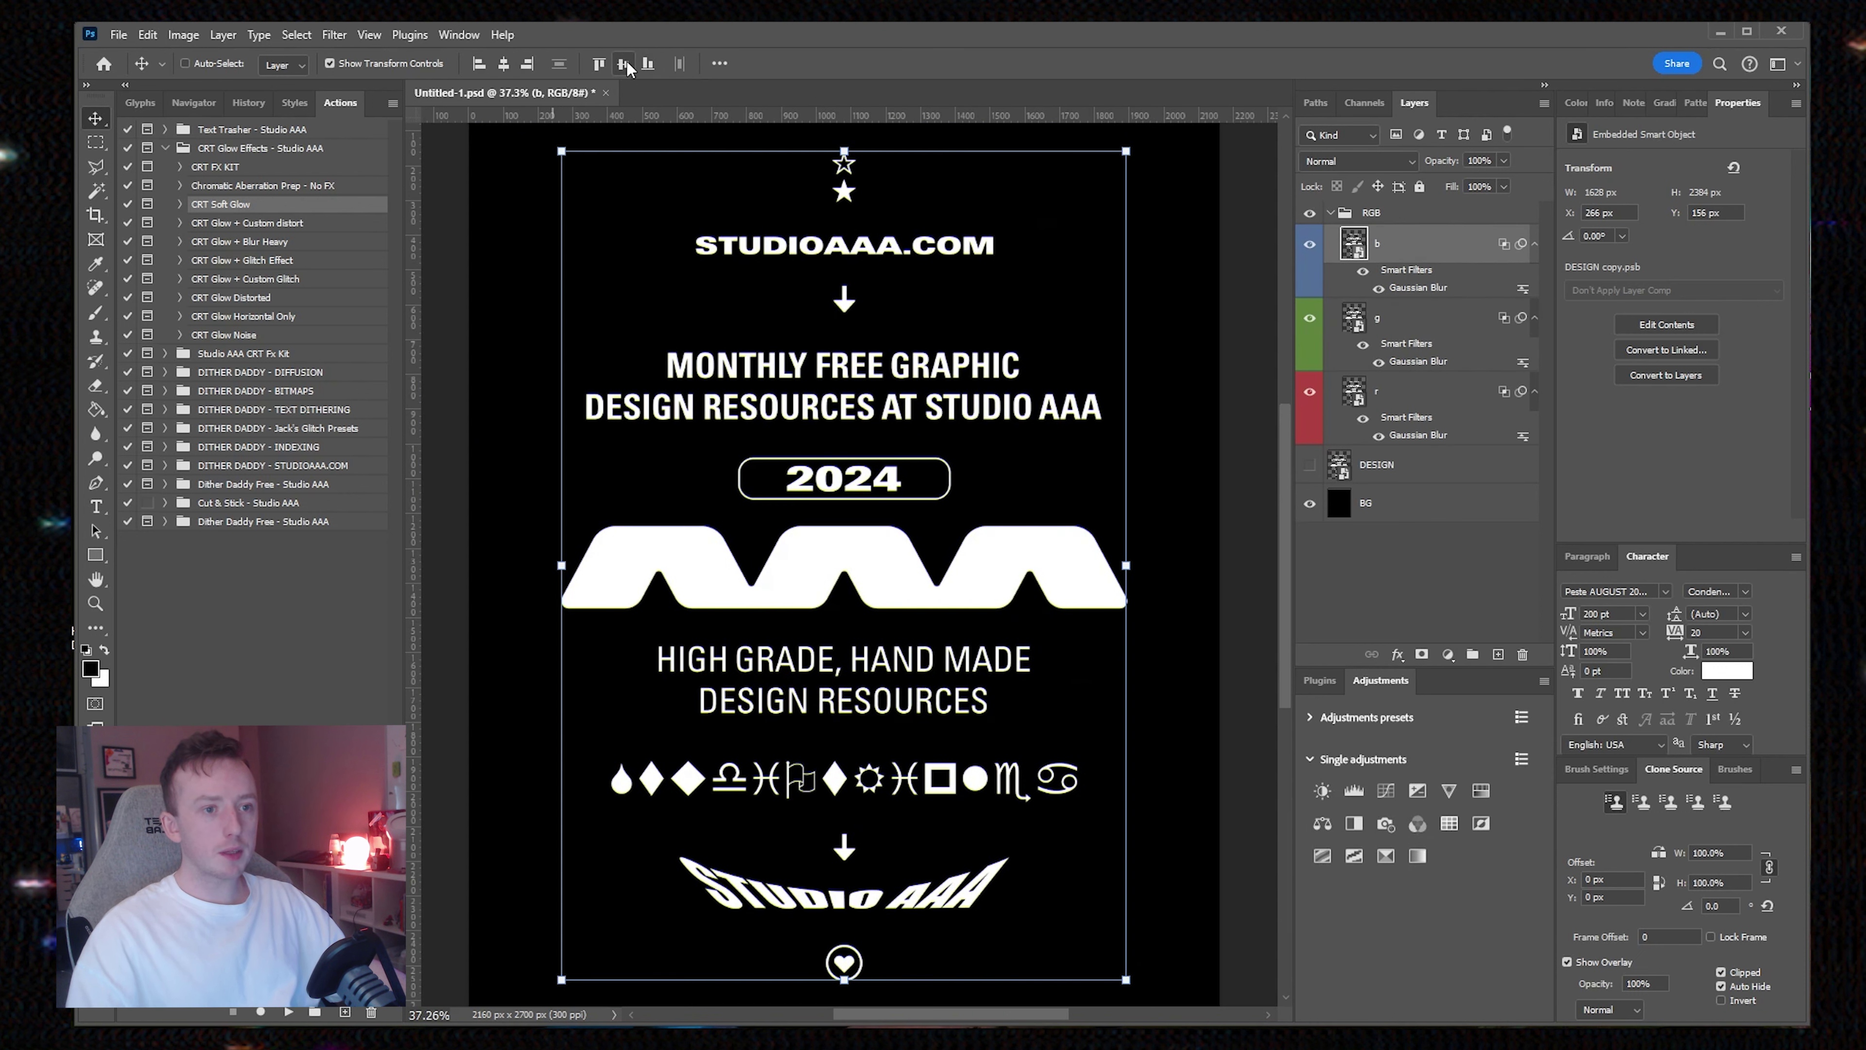
click(624, 65)
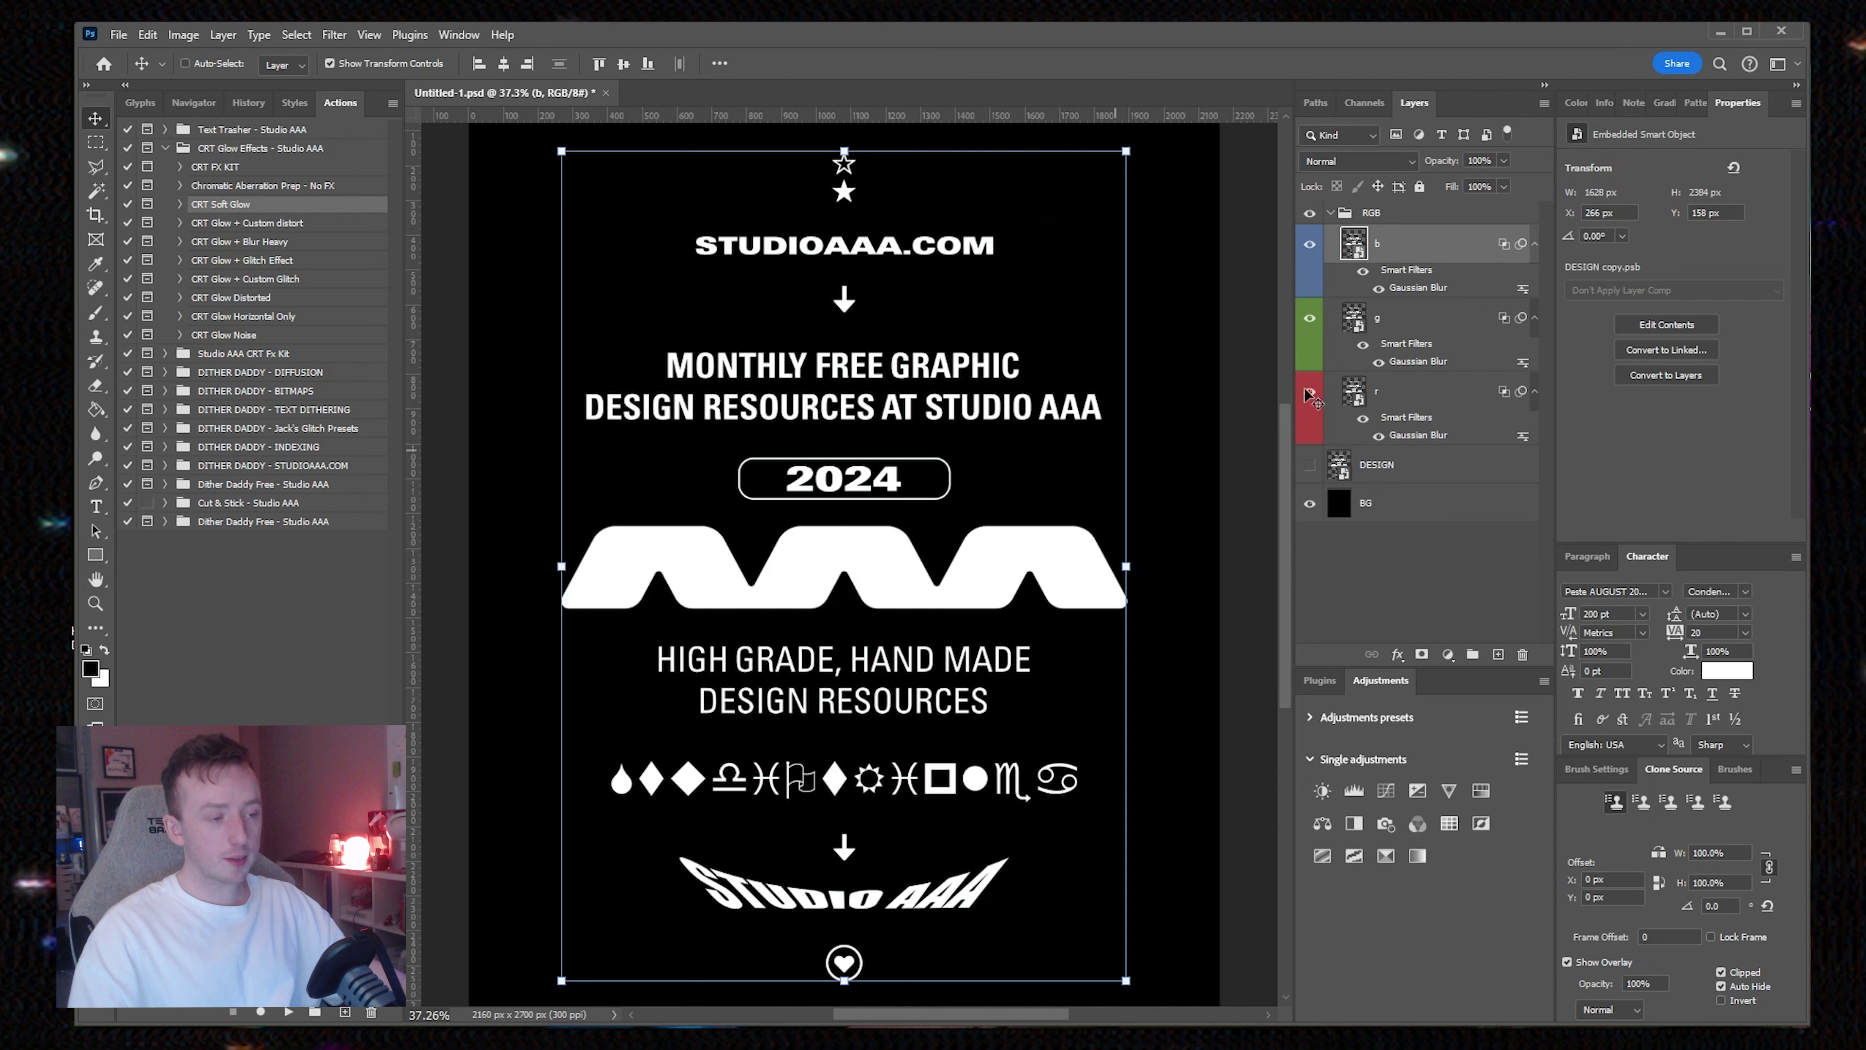
Step: Review the b layer's blur, toggle b and g visibility to compare, and select r
double_click(1410, 288)
click(1352, 188)
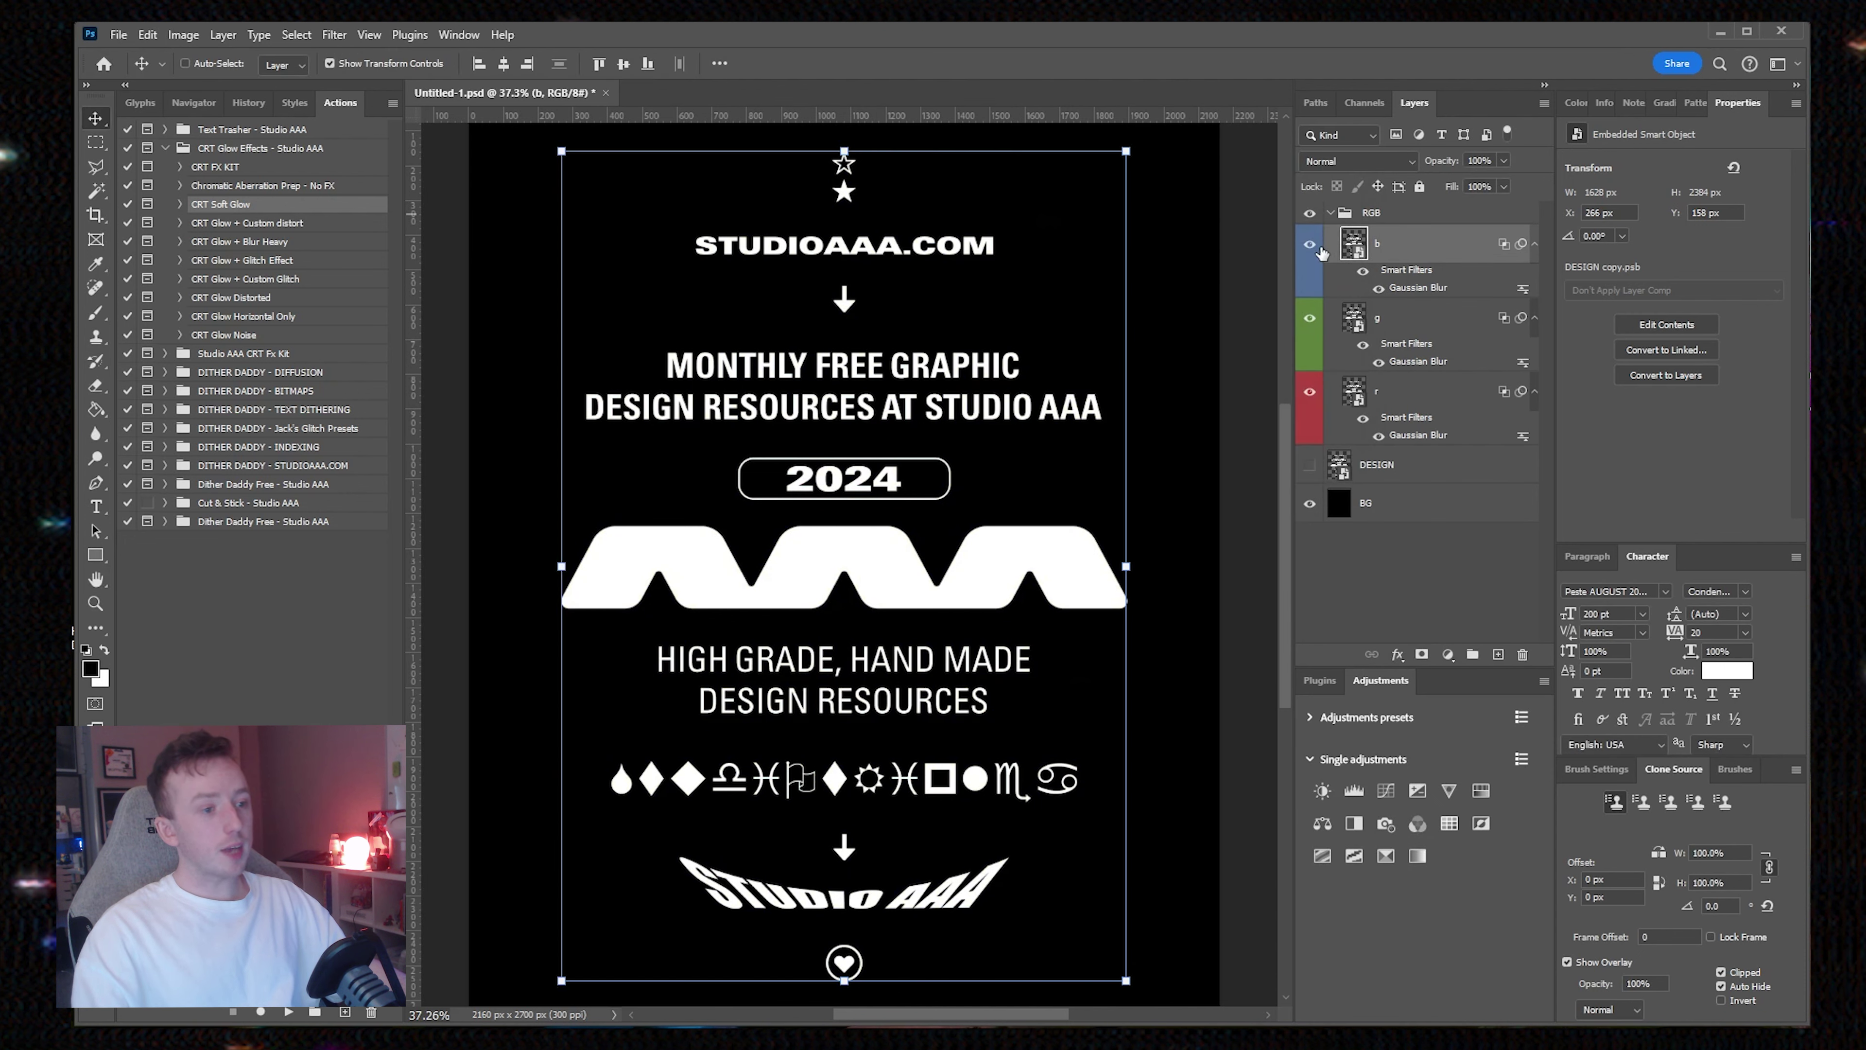
click(1309, 244)
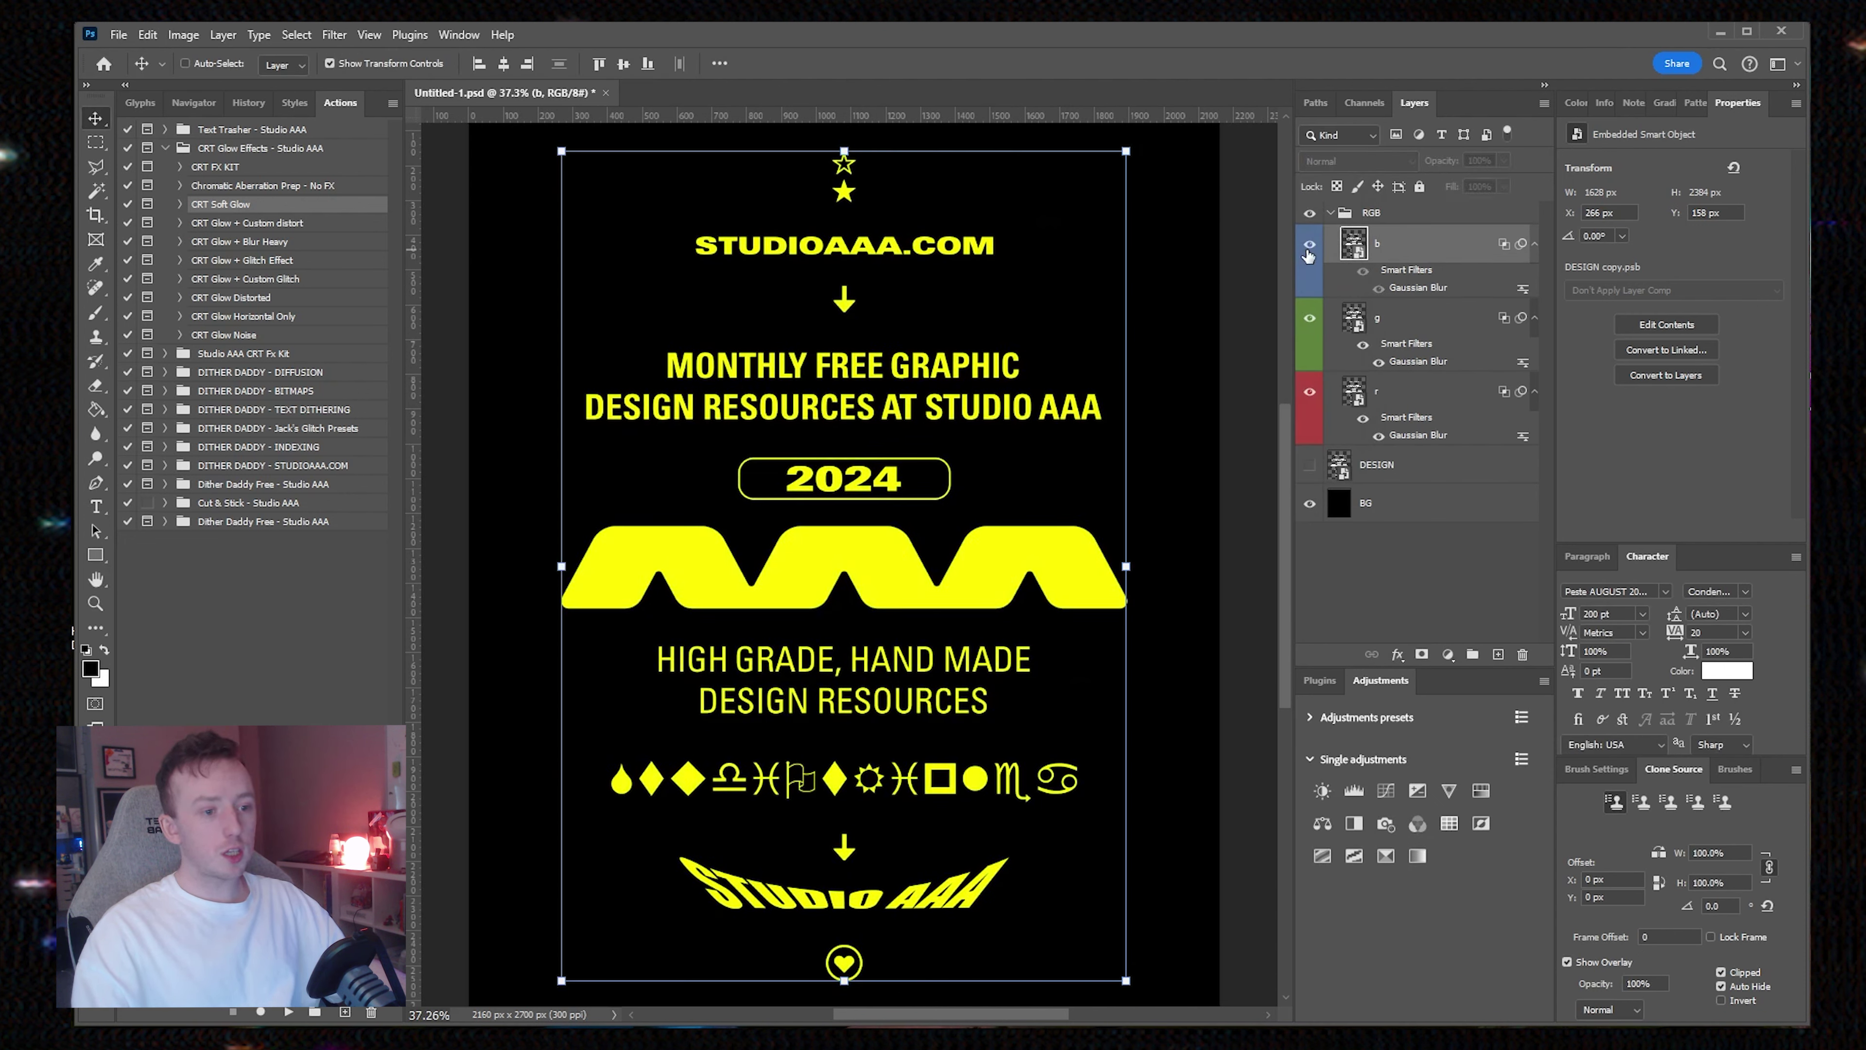
click(1309, 318)
click(1309, 318)
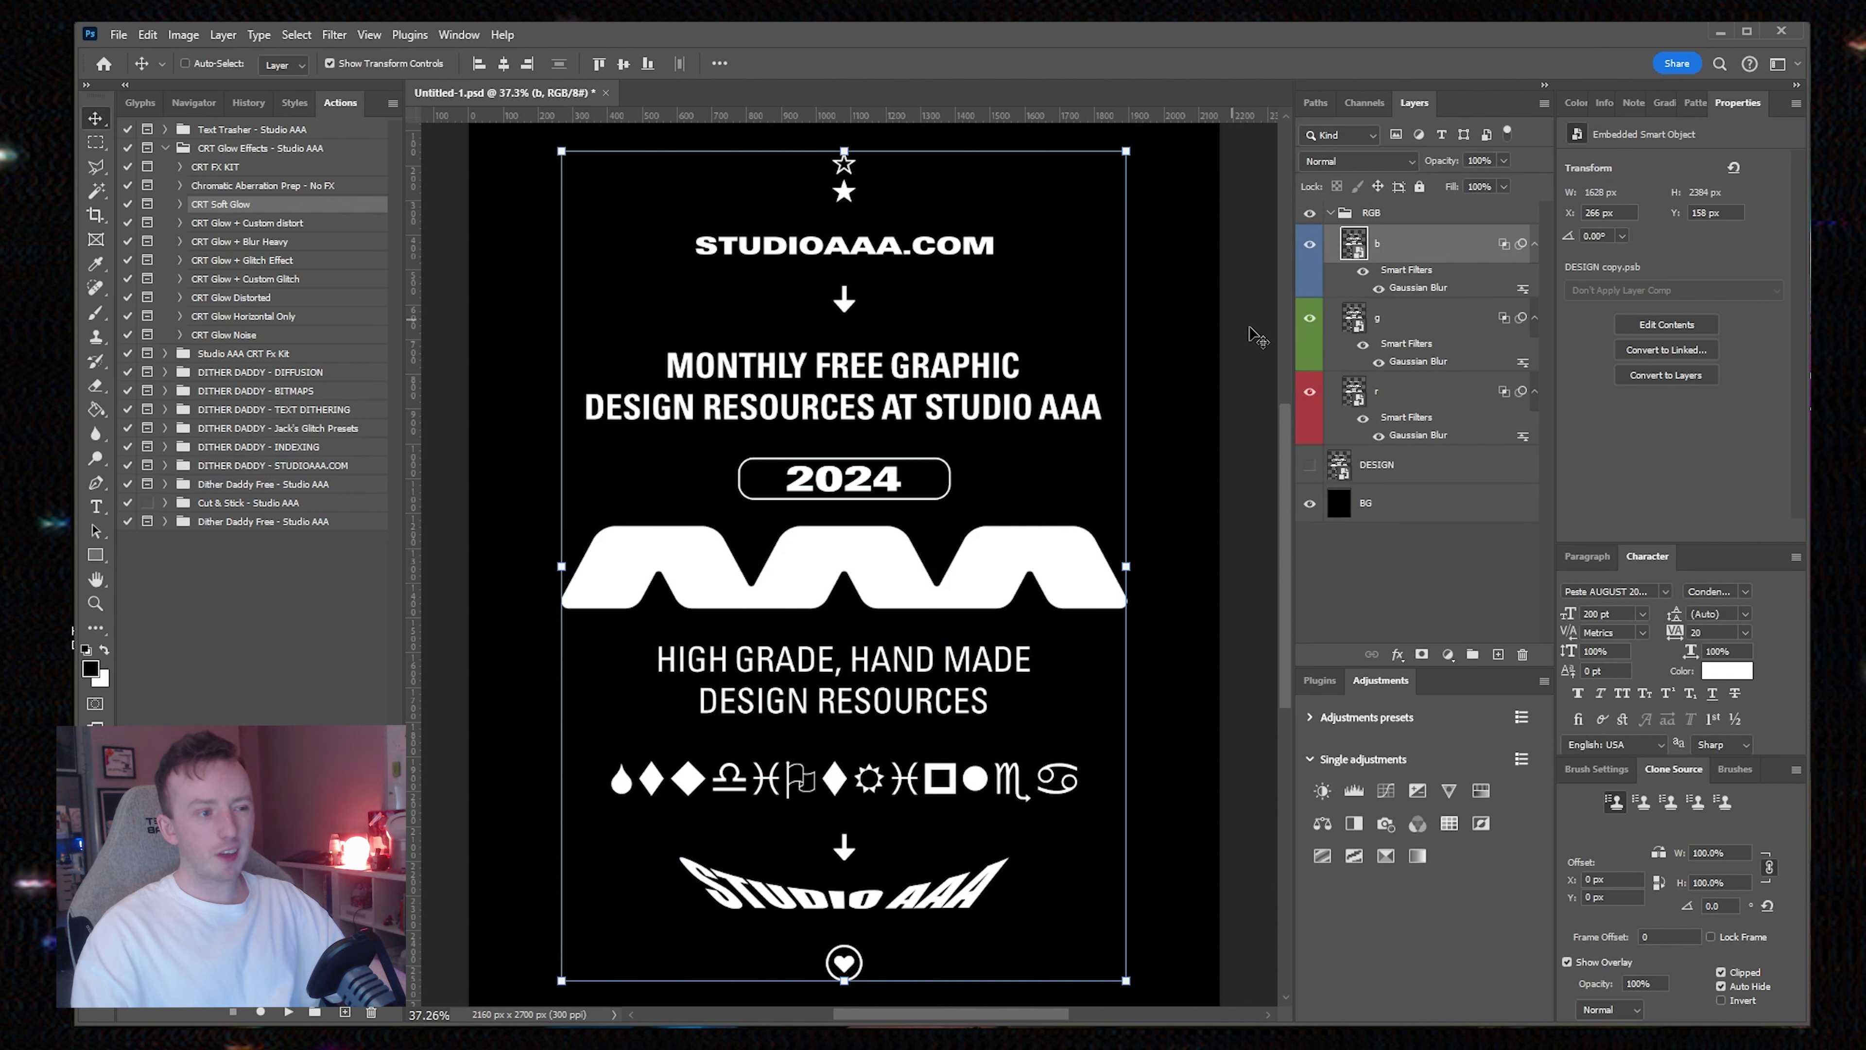
click(1355, 392)
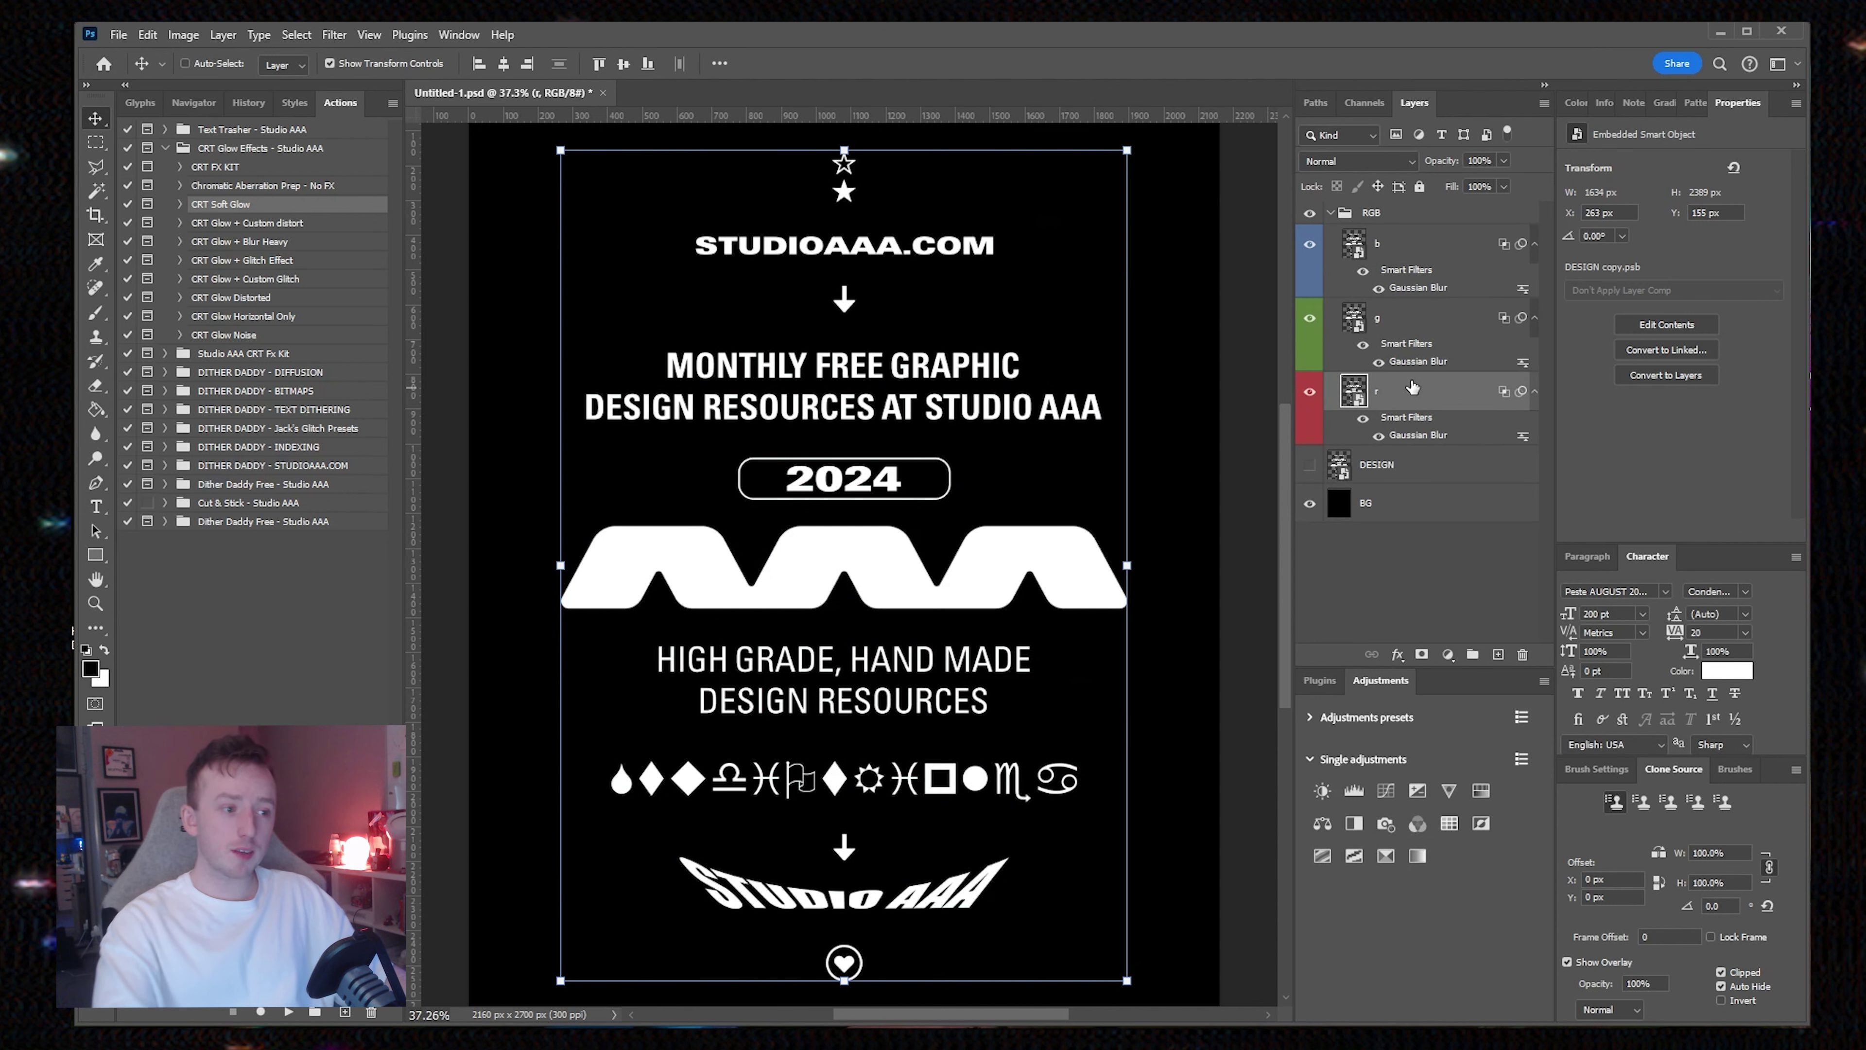
Step: Slightly adjust the b layer's Gaussian Blur radius and collapse the RGB group
double_click(1416, 287)
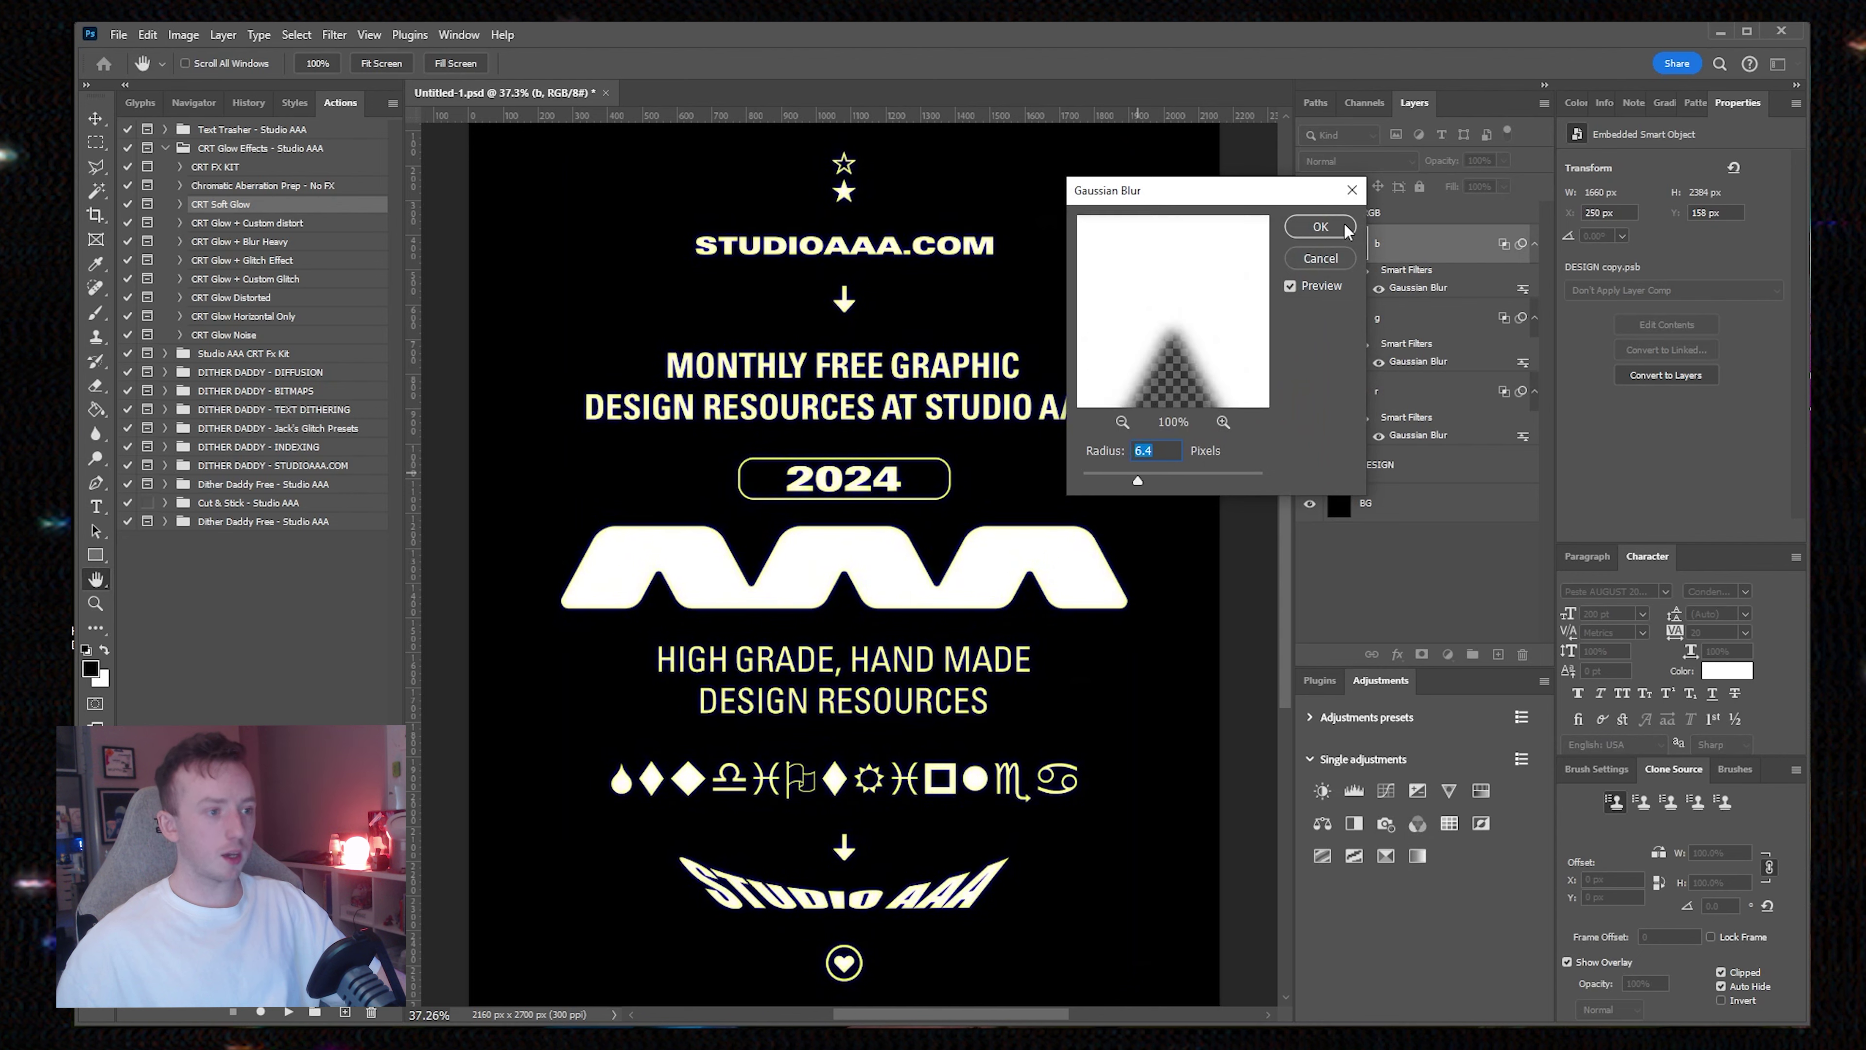
mouse_move(1137, 481)
mouse_down()
mouse_move(1120, 477)
mouse_move(1142, 476)
mouse_up()
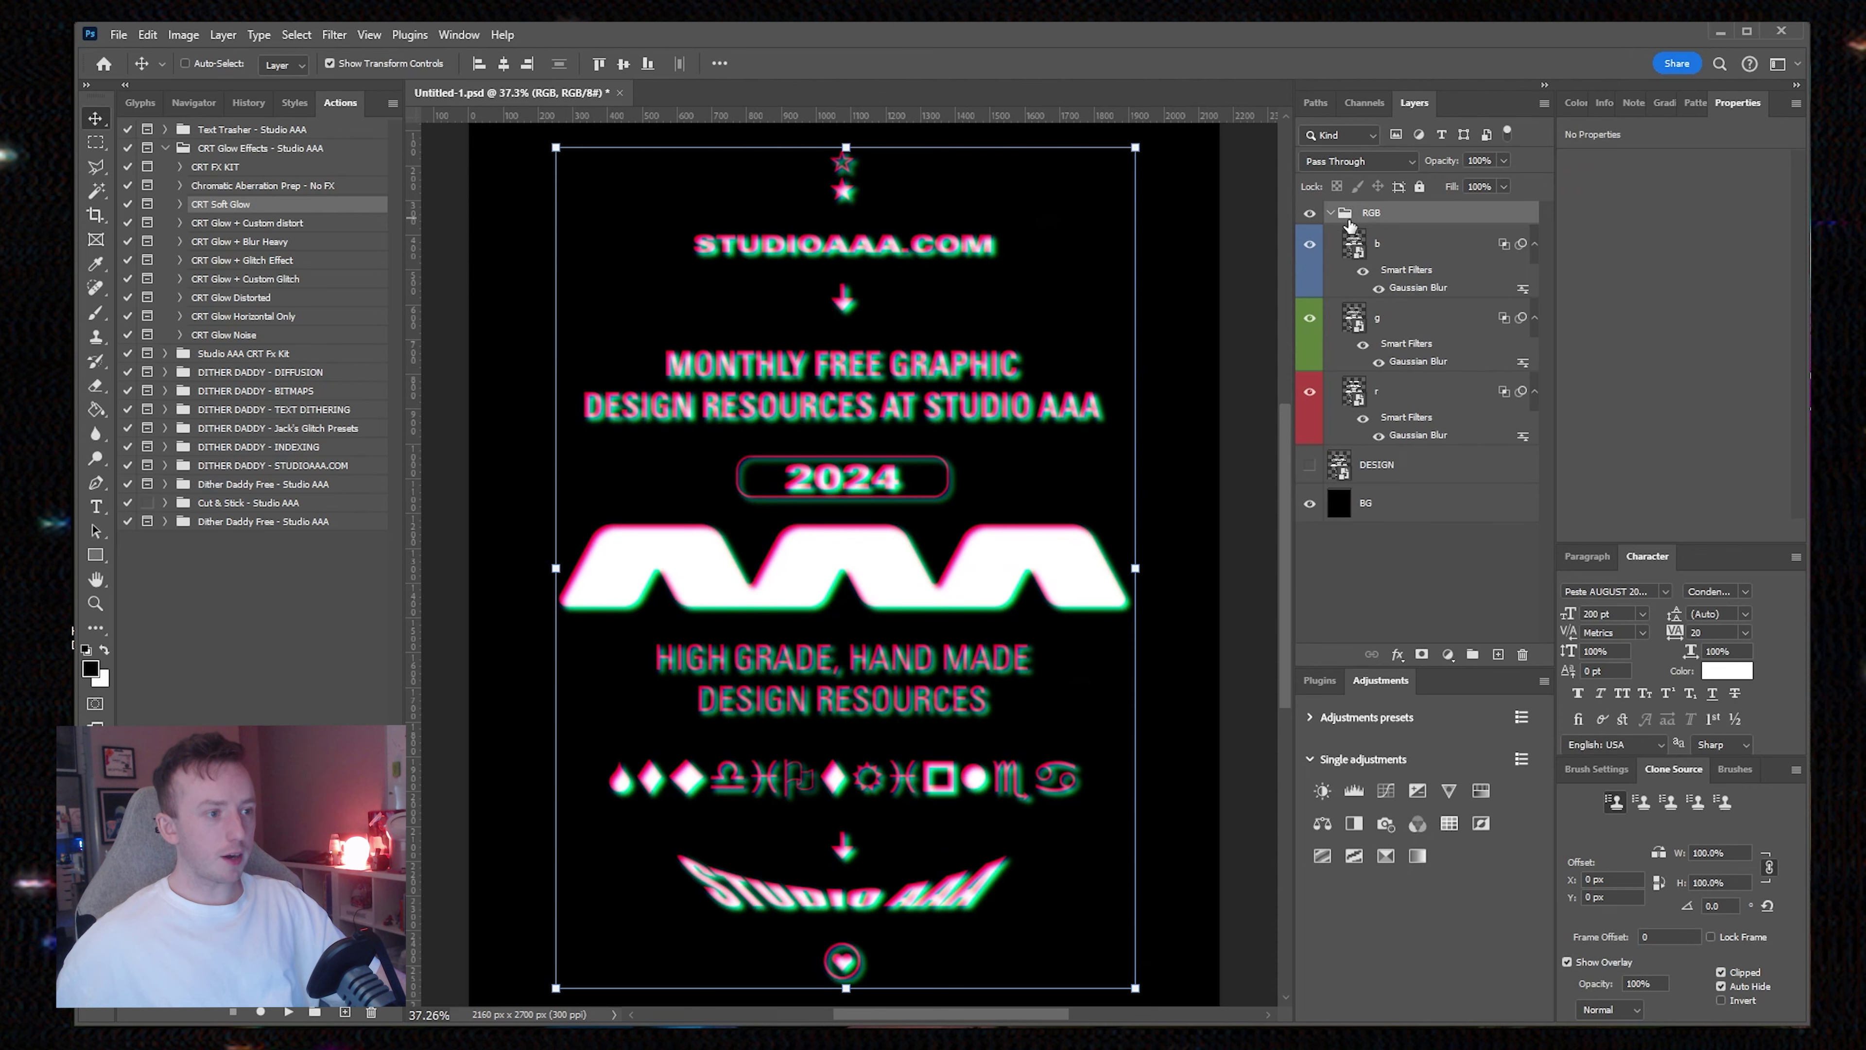
click(1330, 213)
Step: Add a mask to the RGB group with a black-filled rectangle over the poster's middle
click(1420, 652)
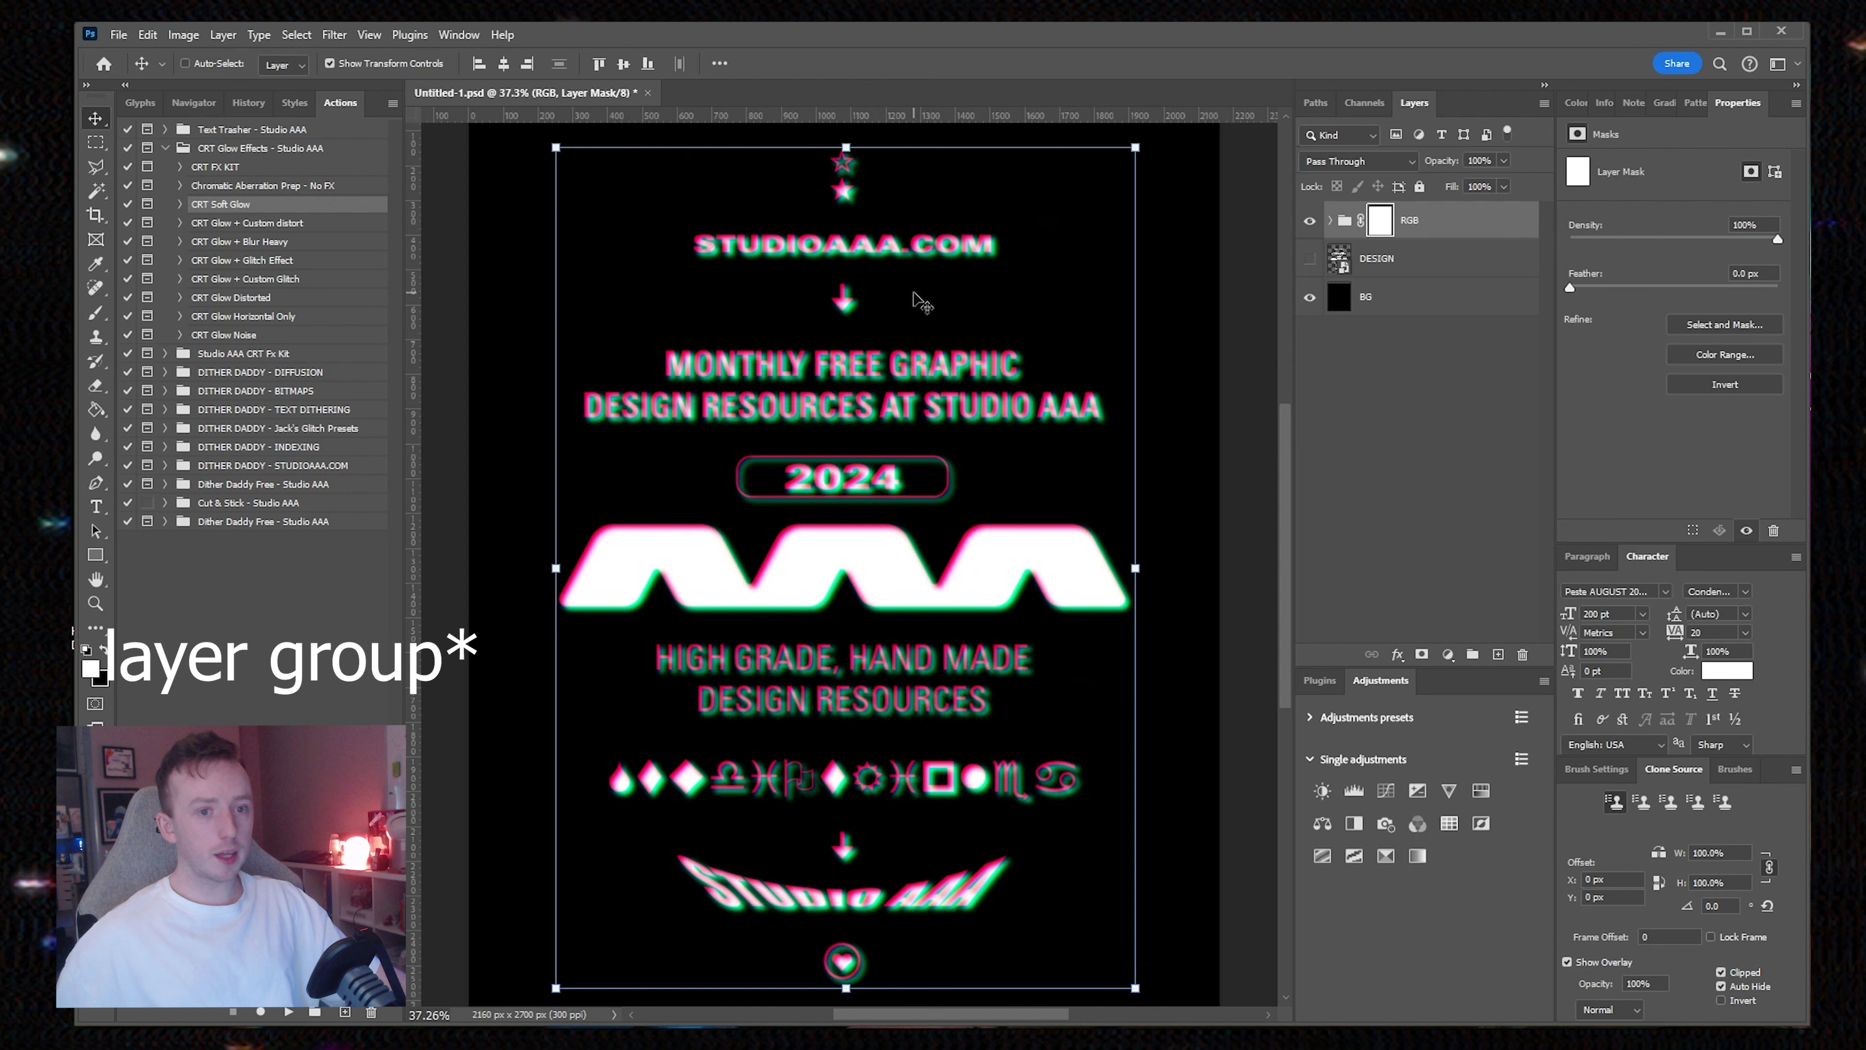
key(m)
drag(610, 206, 1062, 731)
key(alt+BackSpace)
key(ctrl+d)
click(1309, 258)
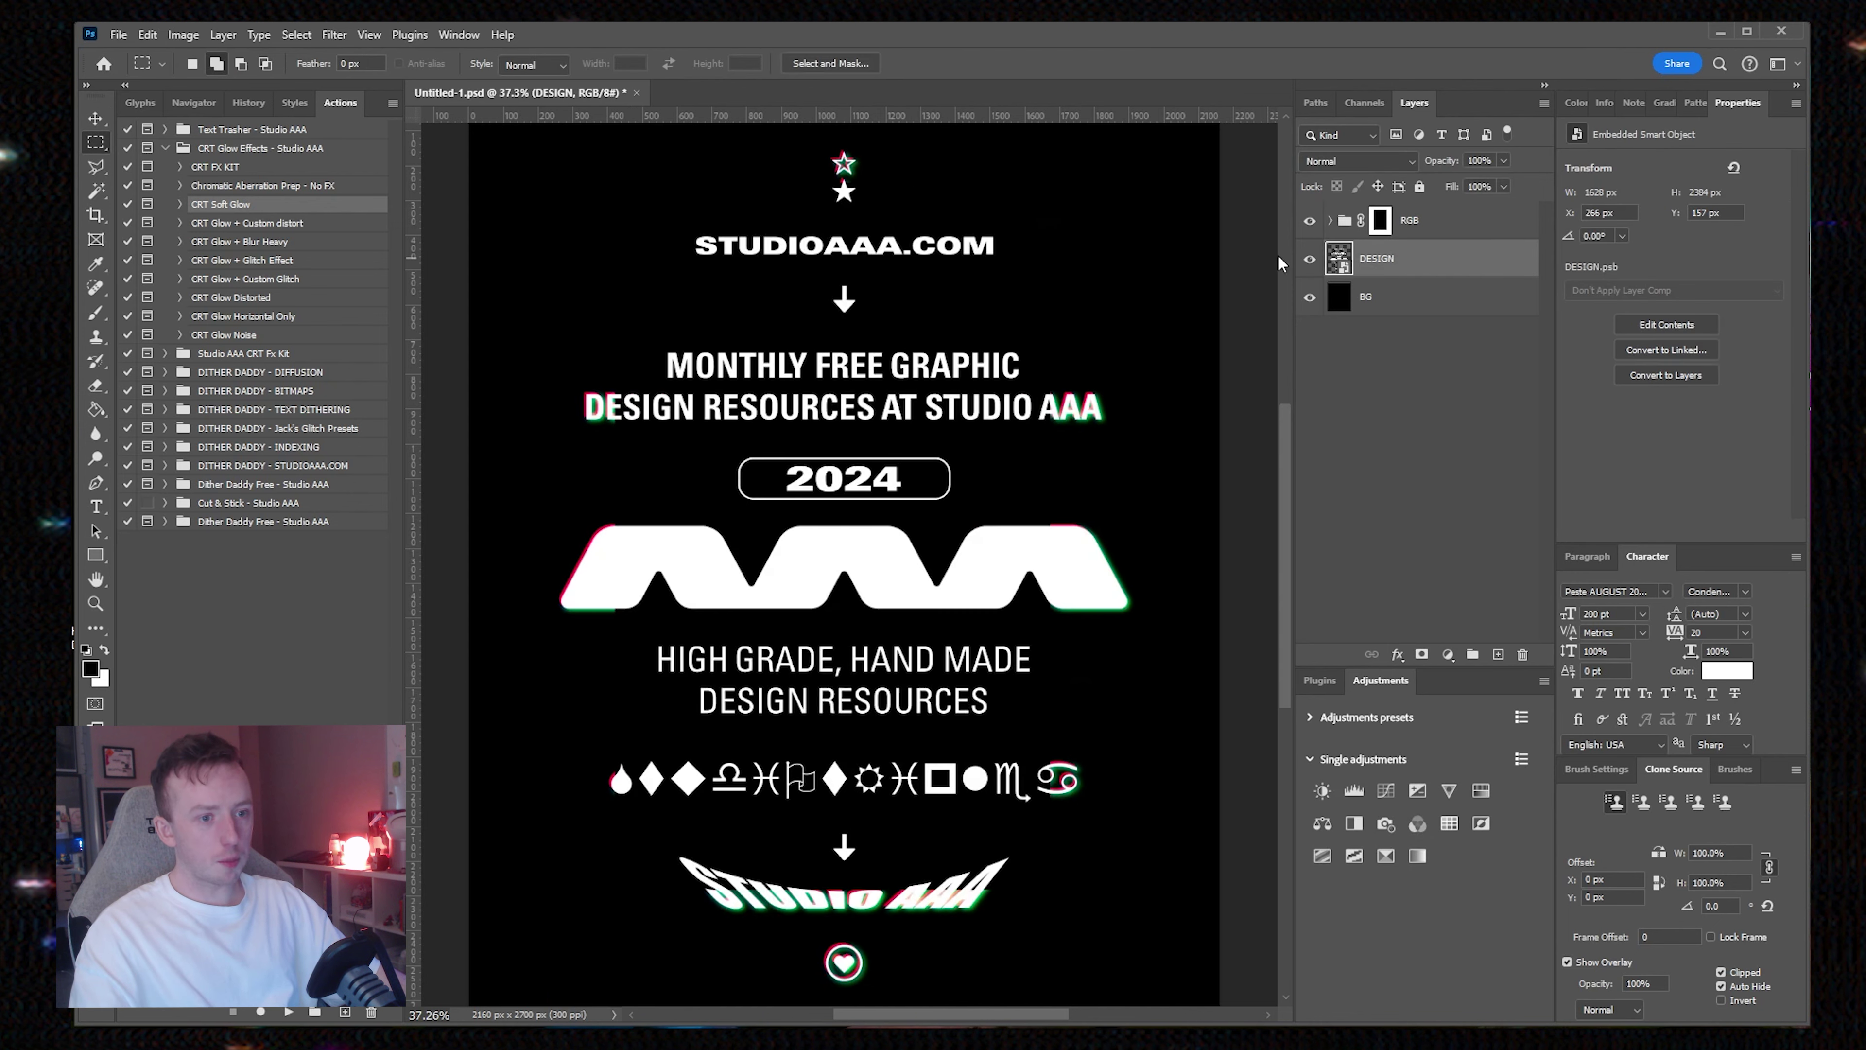
Step: Feather the RGB group's mask to 172.9 px and inspect the text and AAA shape
click(1405, 219)
drag(1645, 288, 1717, 286)
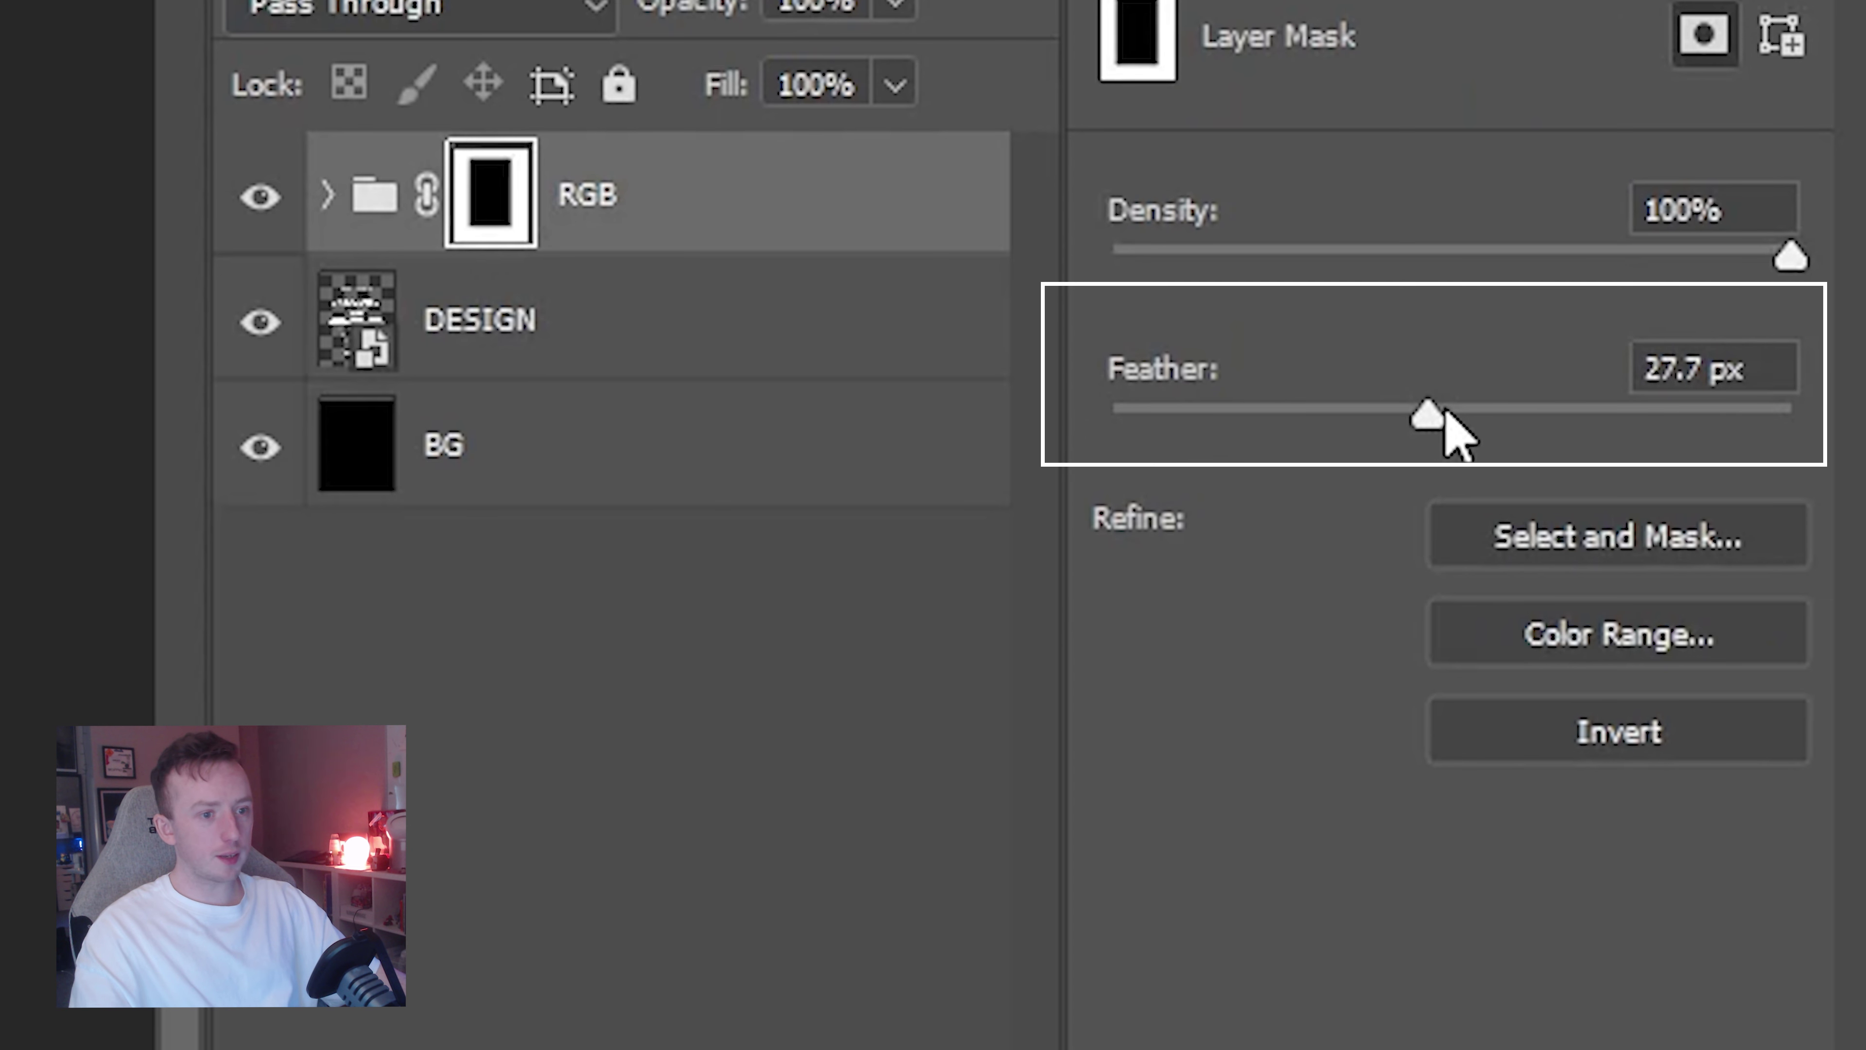
drag(1593, 413, 1635, 413)
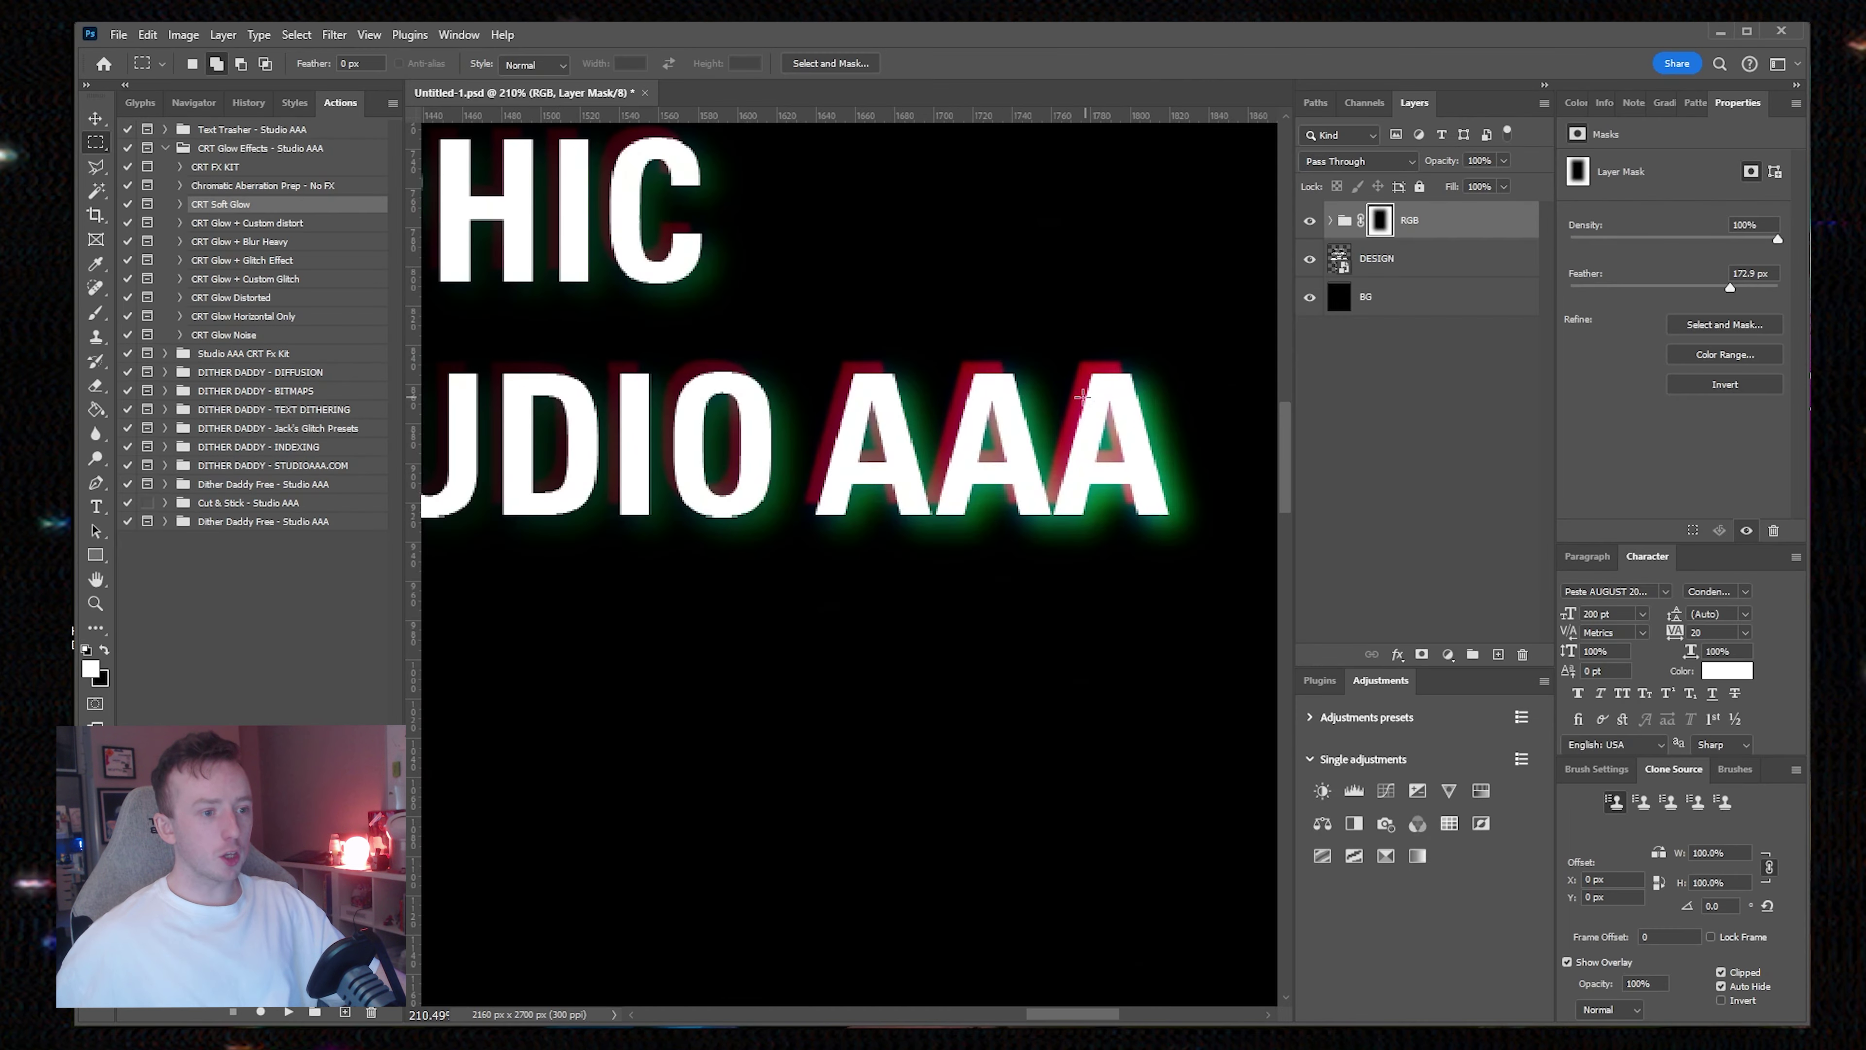
scroll(719, 387, up, 2)
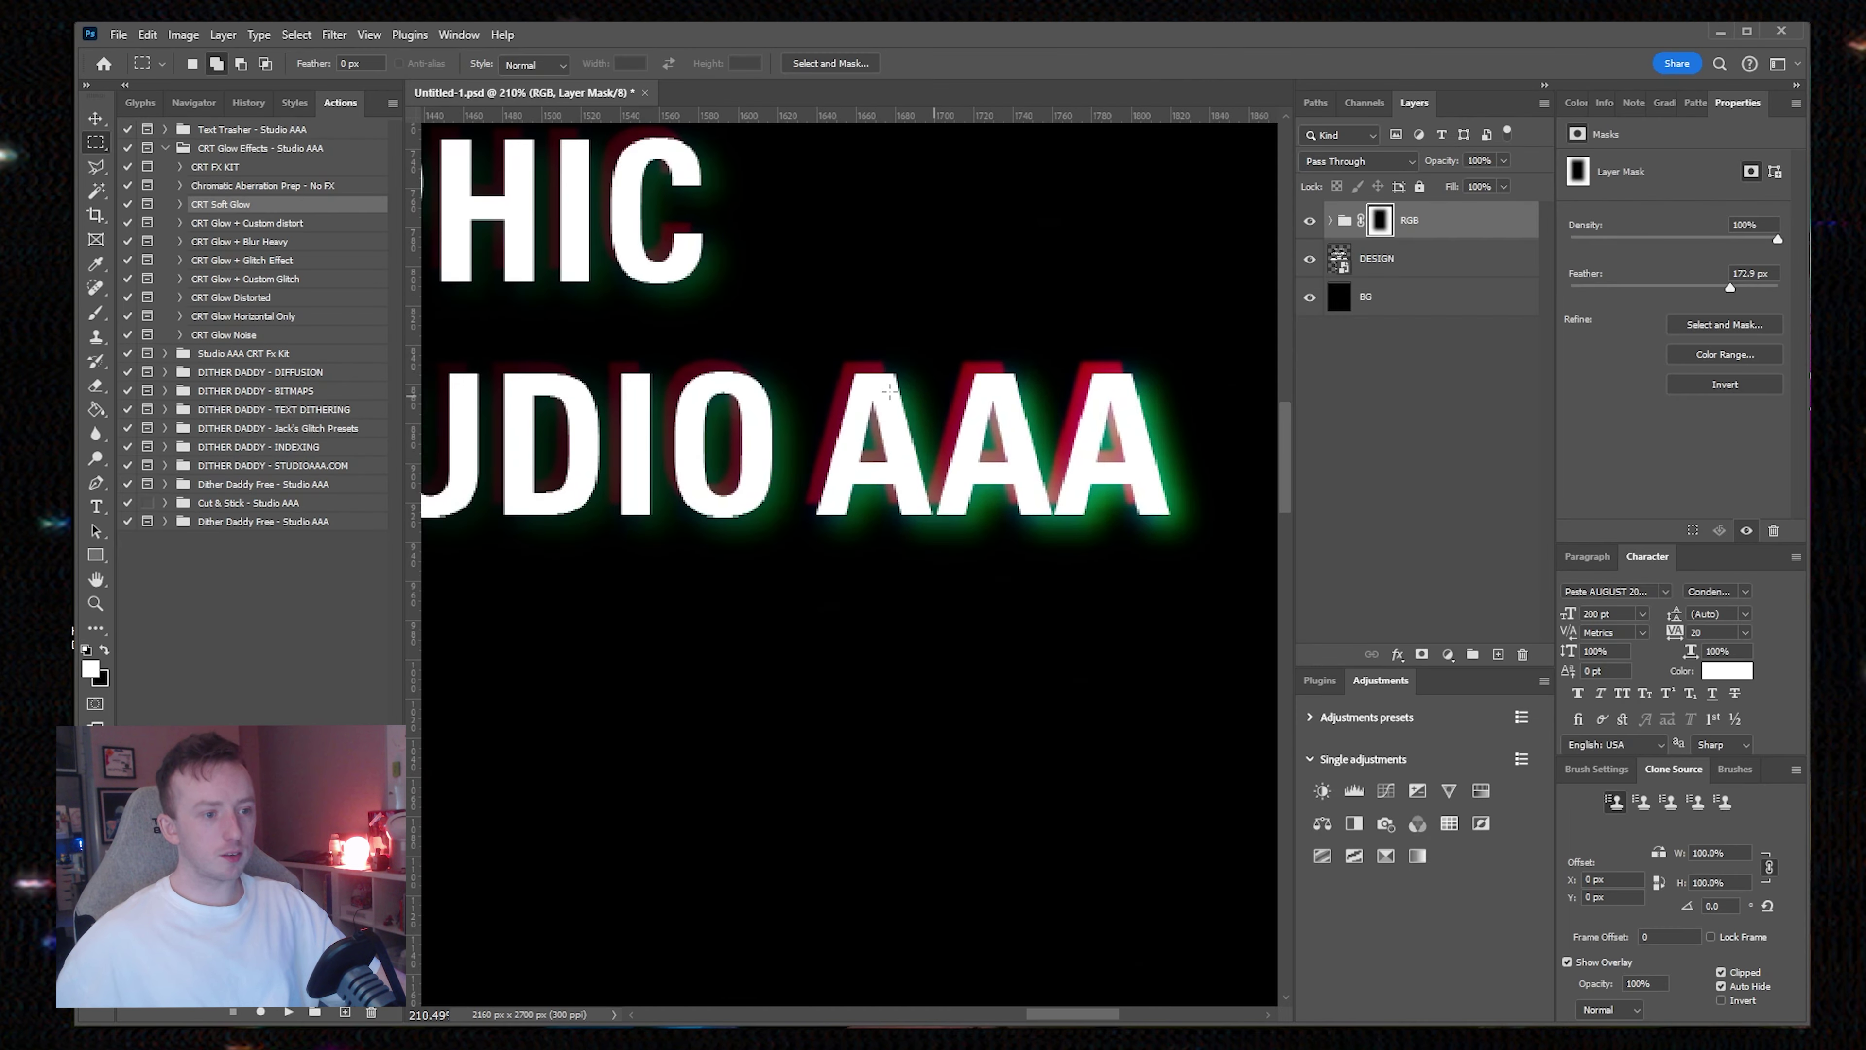
drag(626, 386, 1058, 470)
scroll(1060, 461, down, 3)
scroll(1061, 461, down, 5)
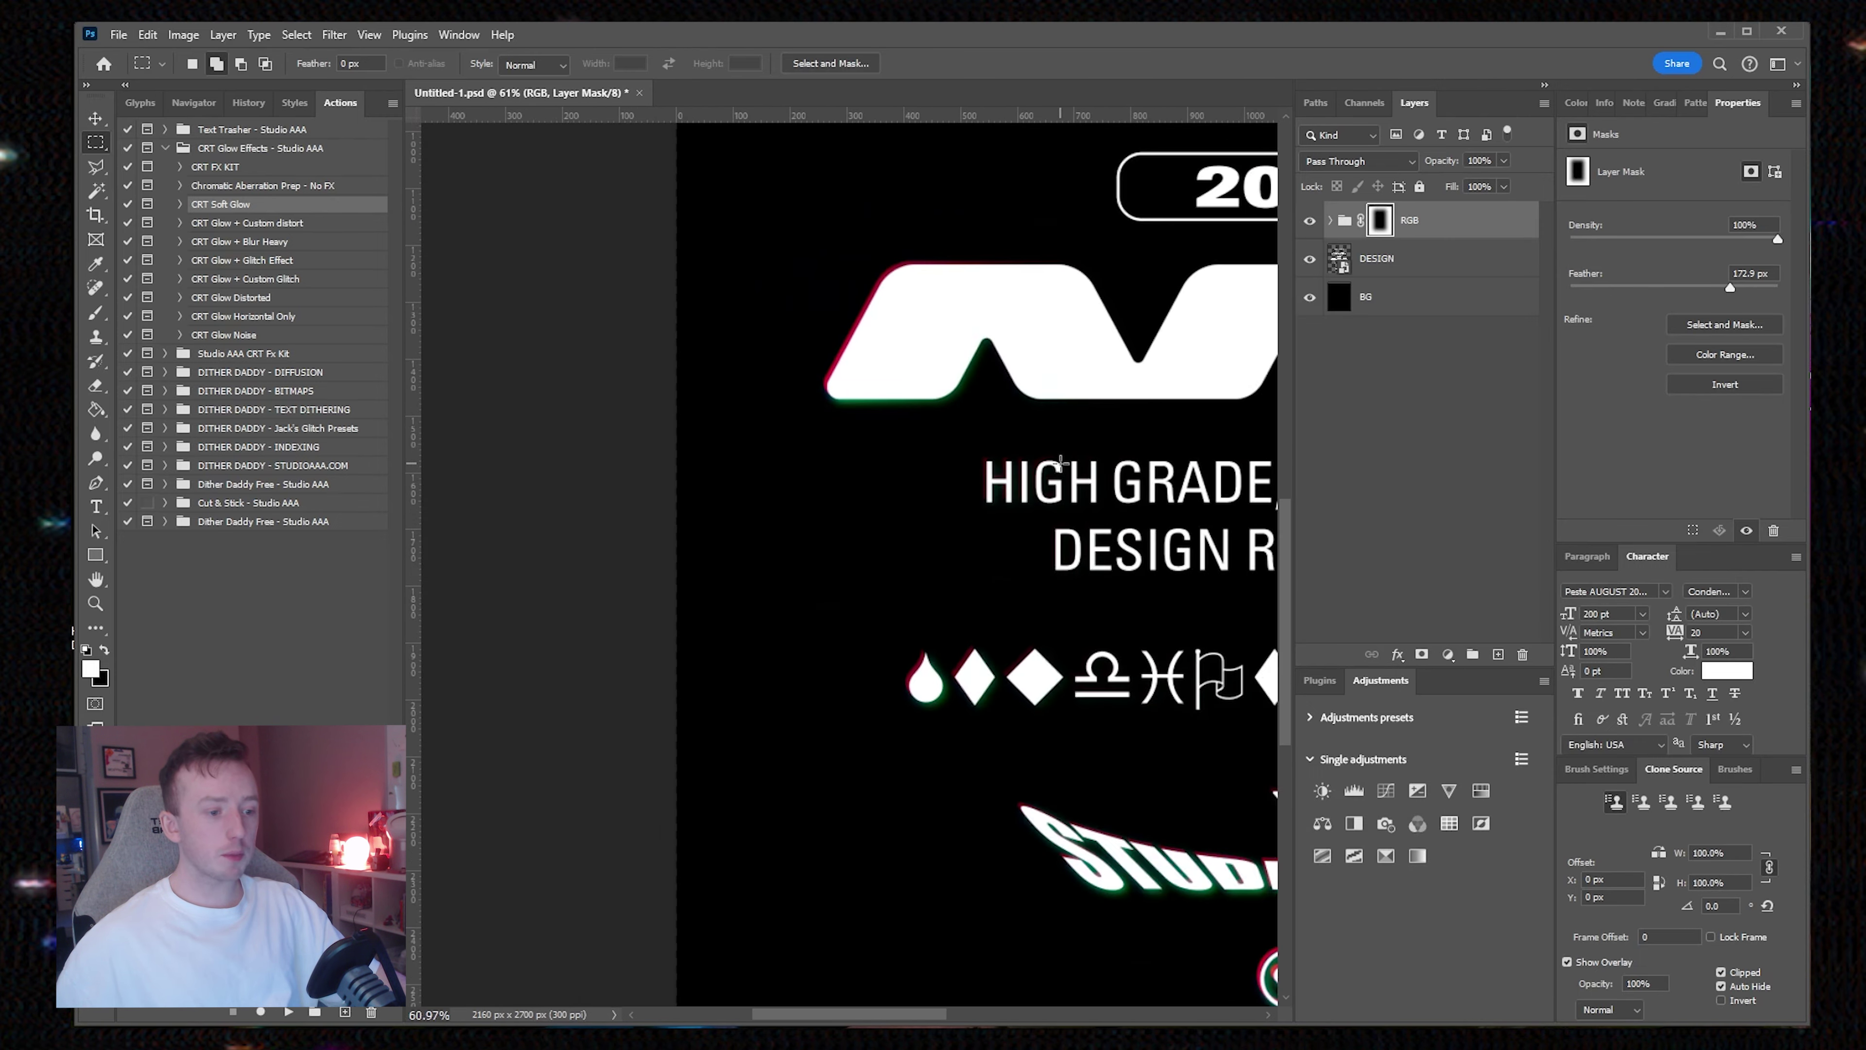
scroll(1080, 627, up, 4)
scroll(1079, 626, up, 6)
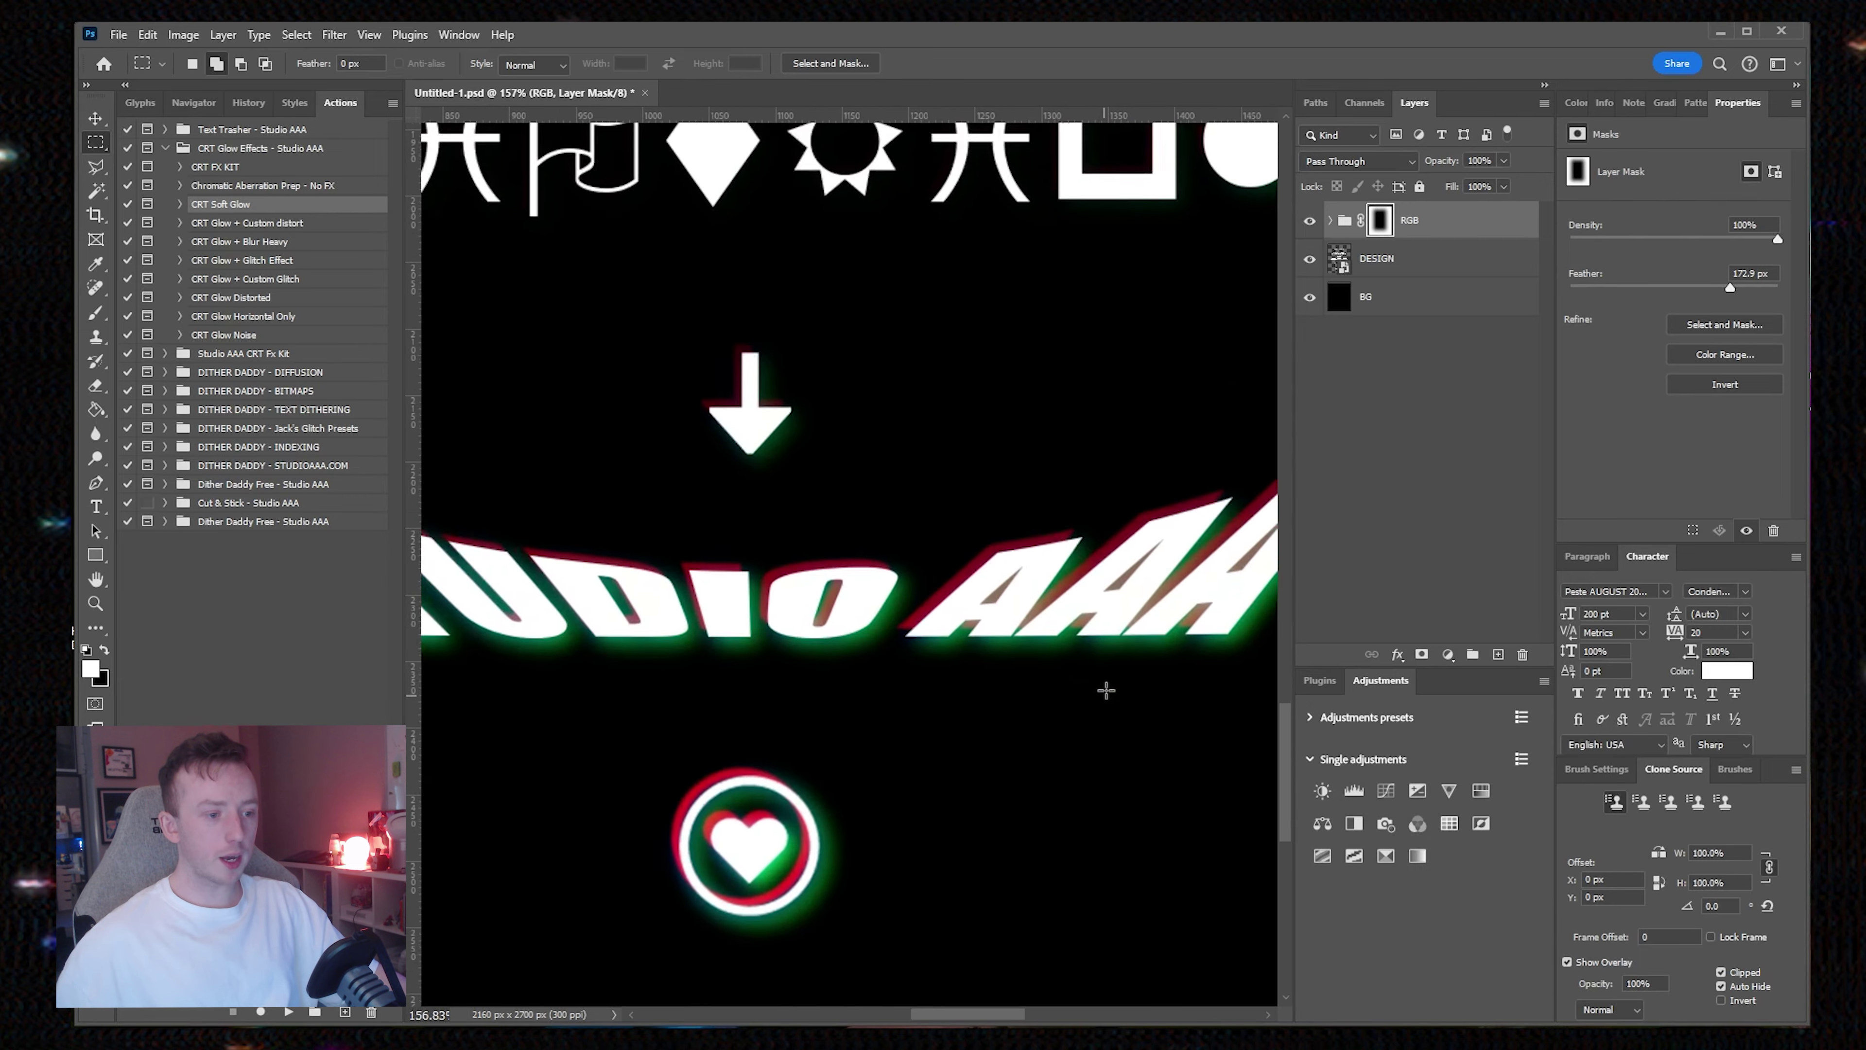
mouse_move(1108, 125)
mouse_down()
mouse_move(1022, 487)
mouse_move(558, 734)
mouse_up()
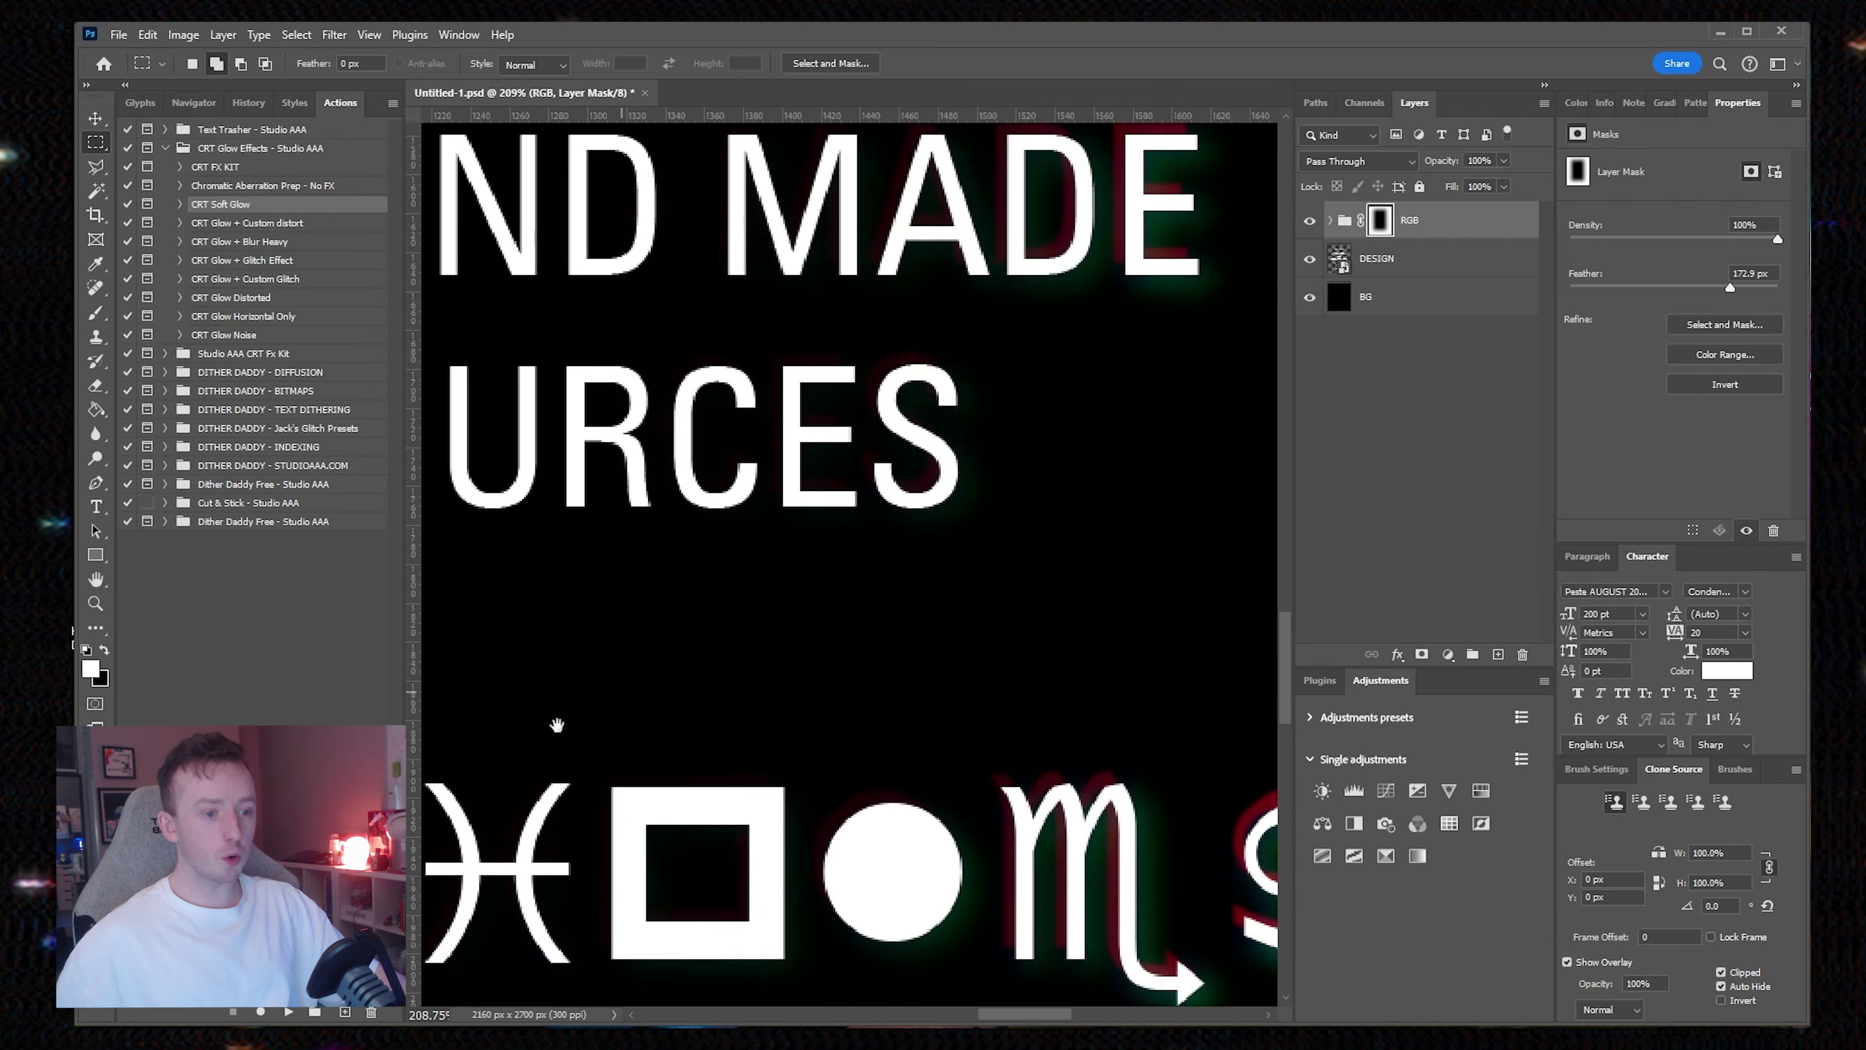
drag(1058, 536, 841, 767)
mouse_move(1036, 73)
mouse_down()
mouse_move(1079, 263)
mouse_move(783, 735)
mouse_up()
Step: Fit the poster on screen and delete the RGB group's layer mask
key(ctrl+0)
right_click(1379, 220)
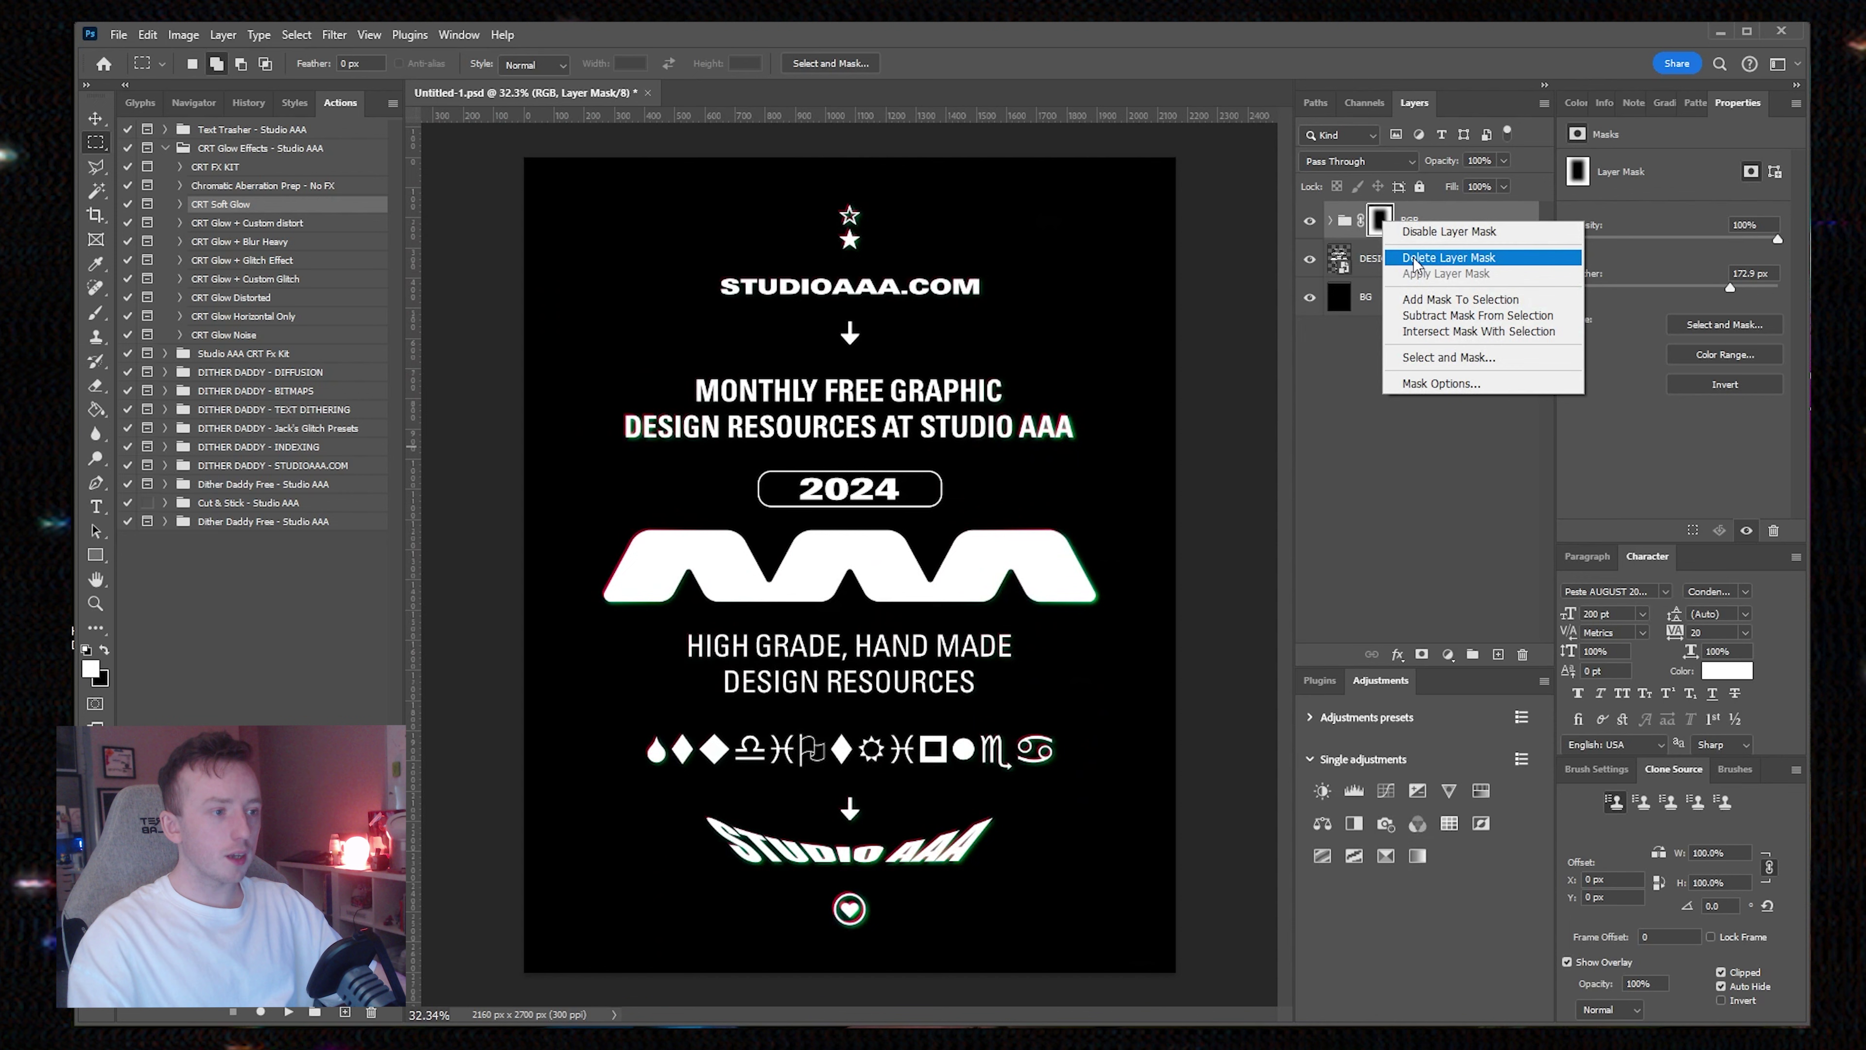
click(1437, 228)
Step: Trash the RGB glow group and select the CRT Glow + Glitch Effect action
drag(1440, 222, 1522, 654)
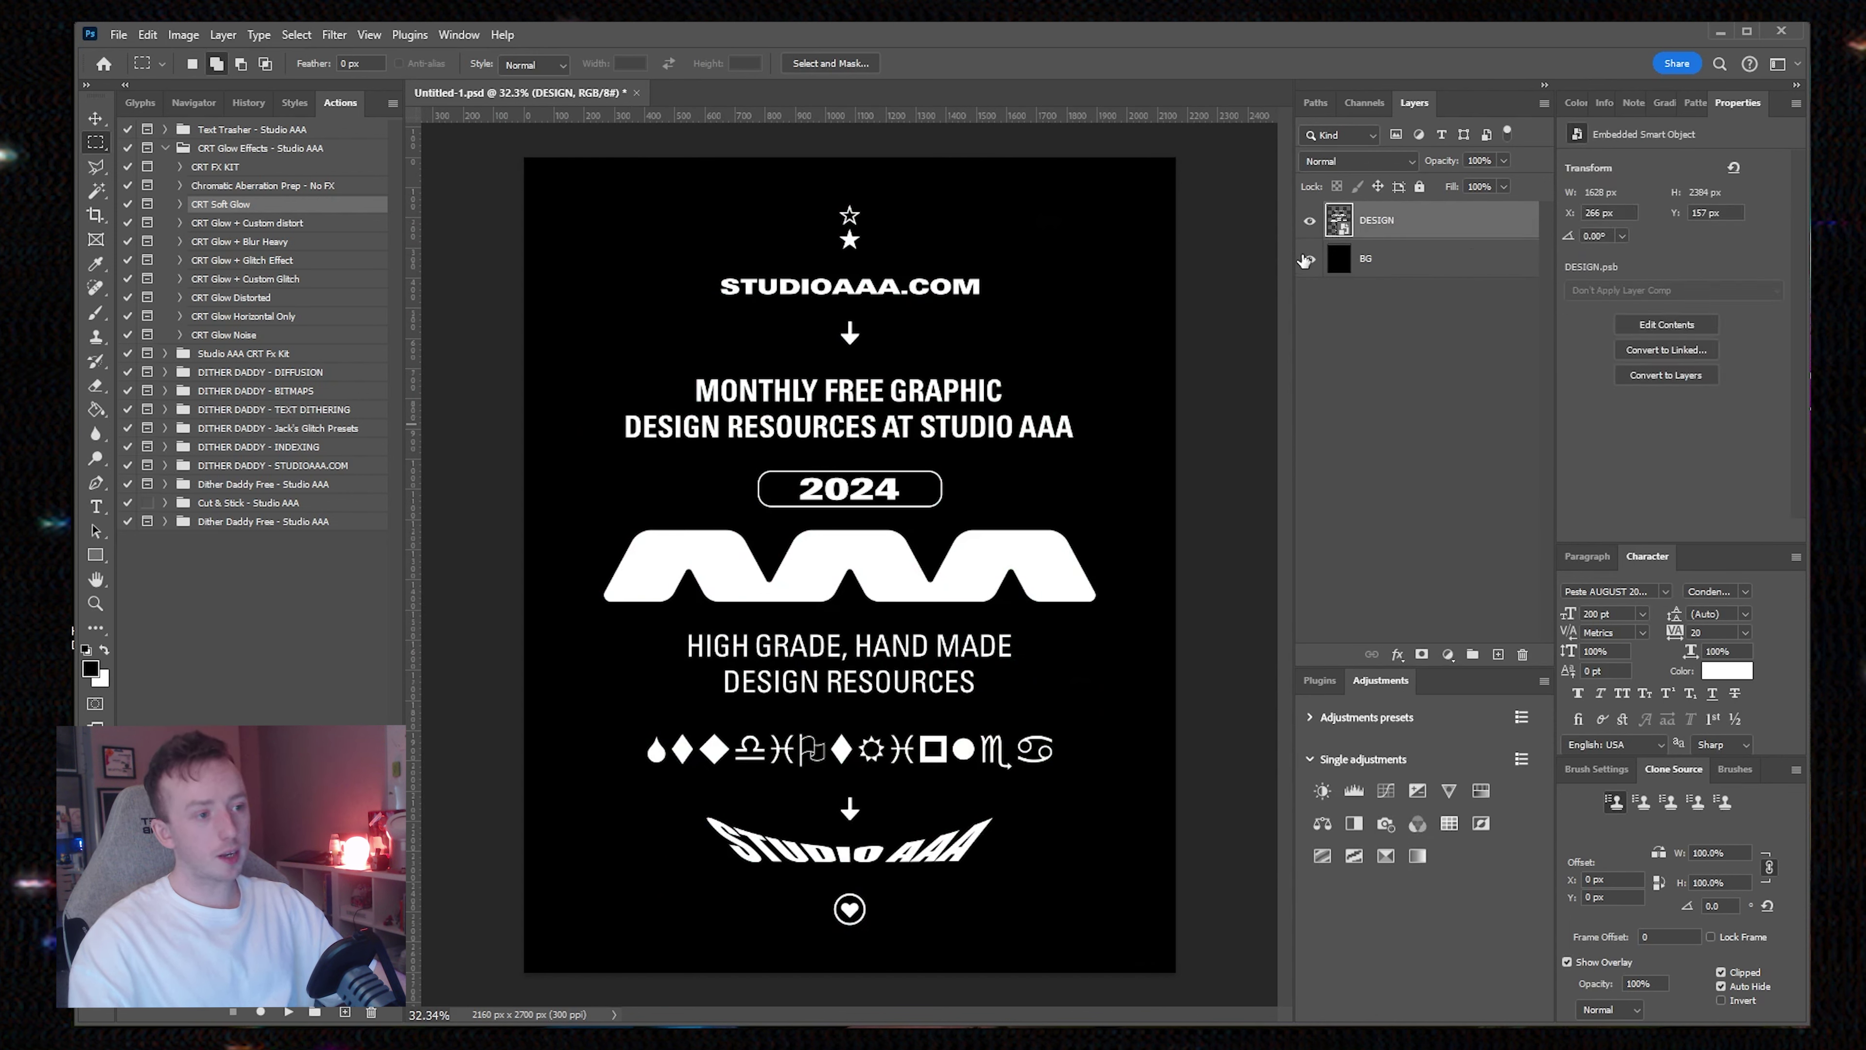
click(1310, 221)
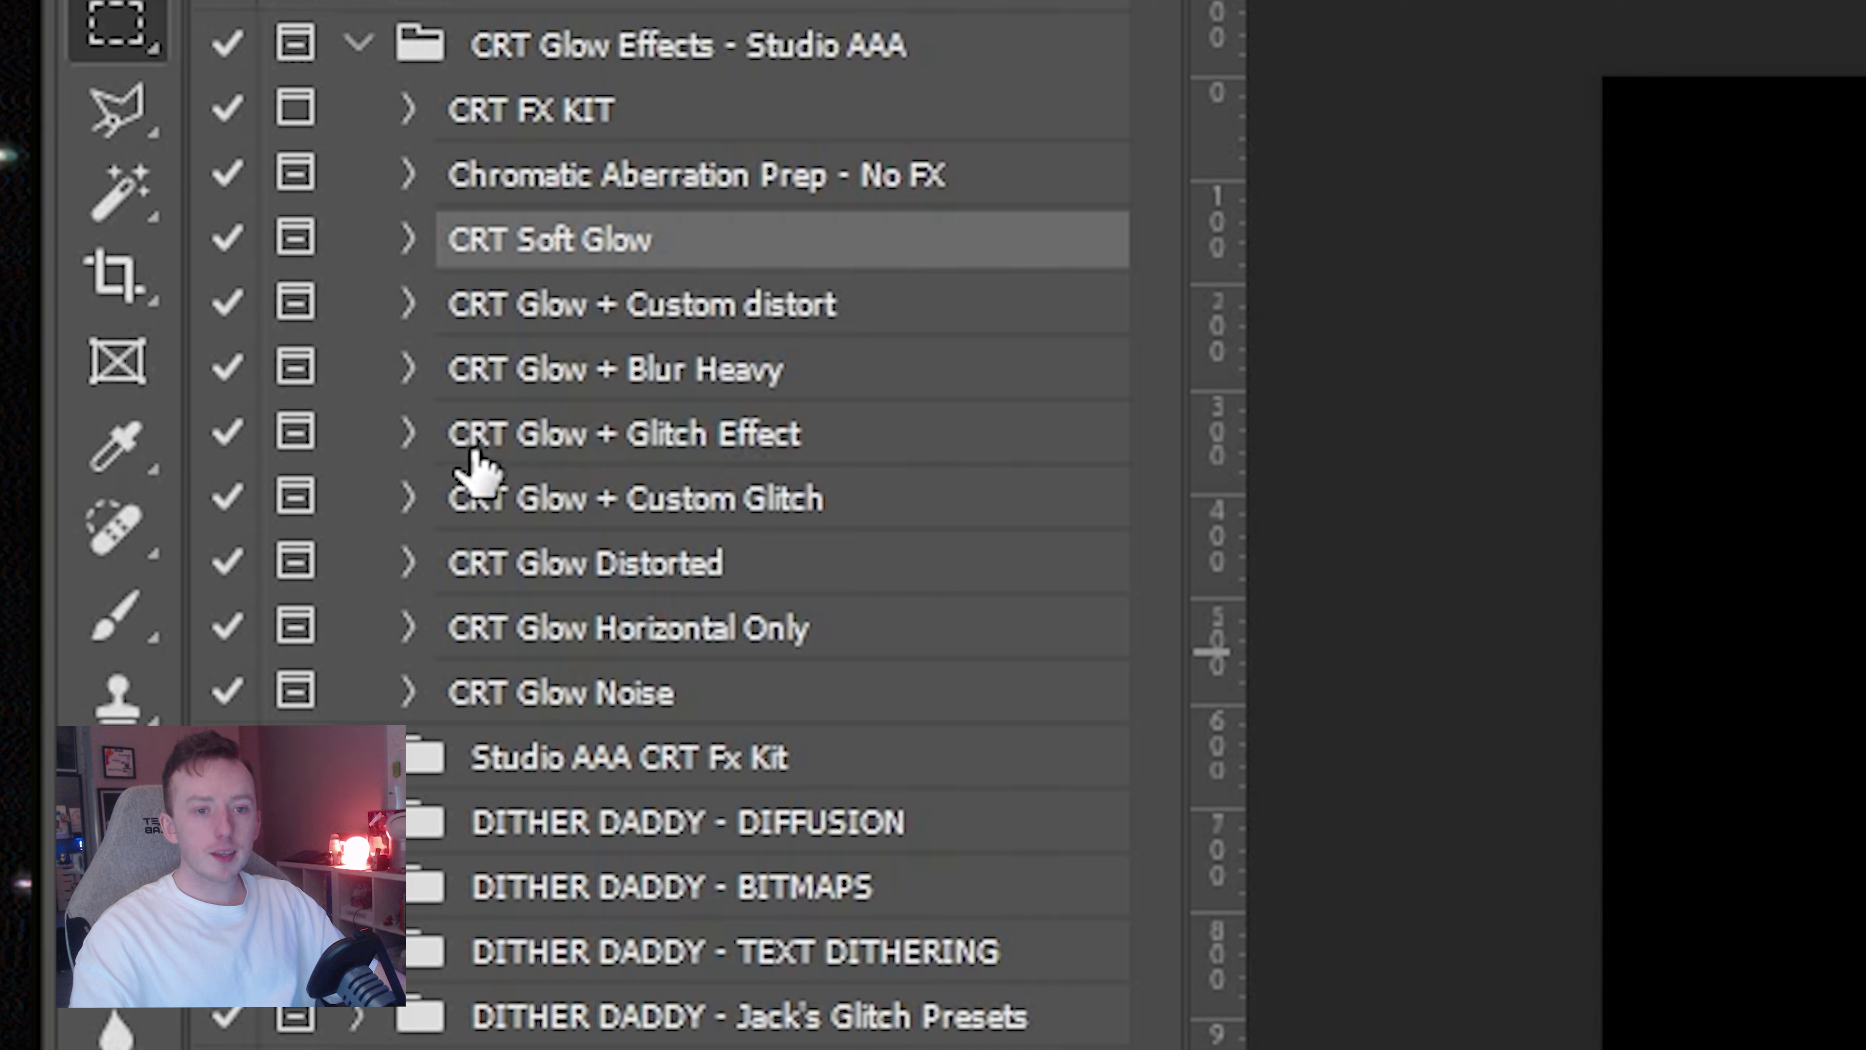
click(476, 452)
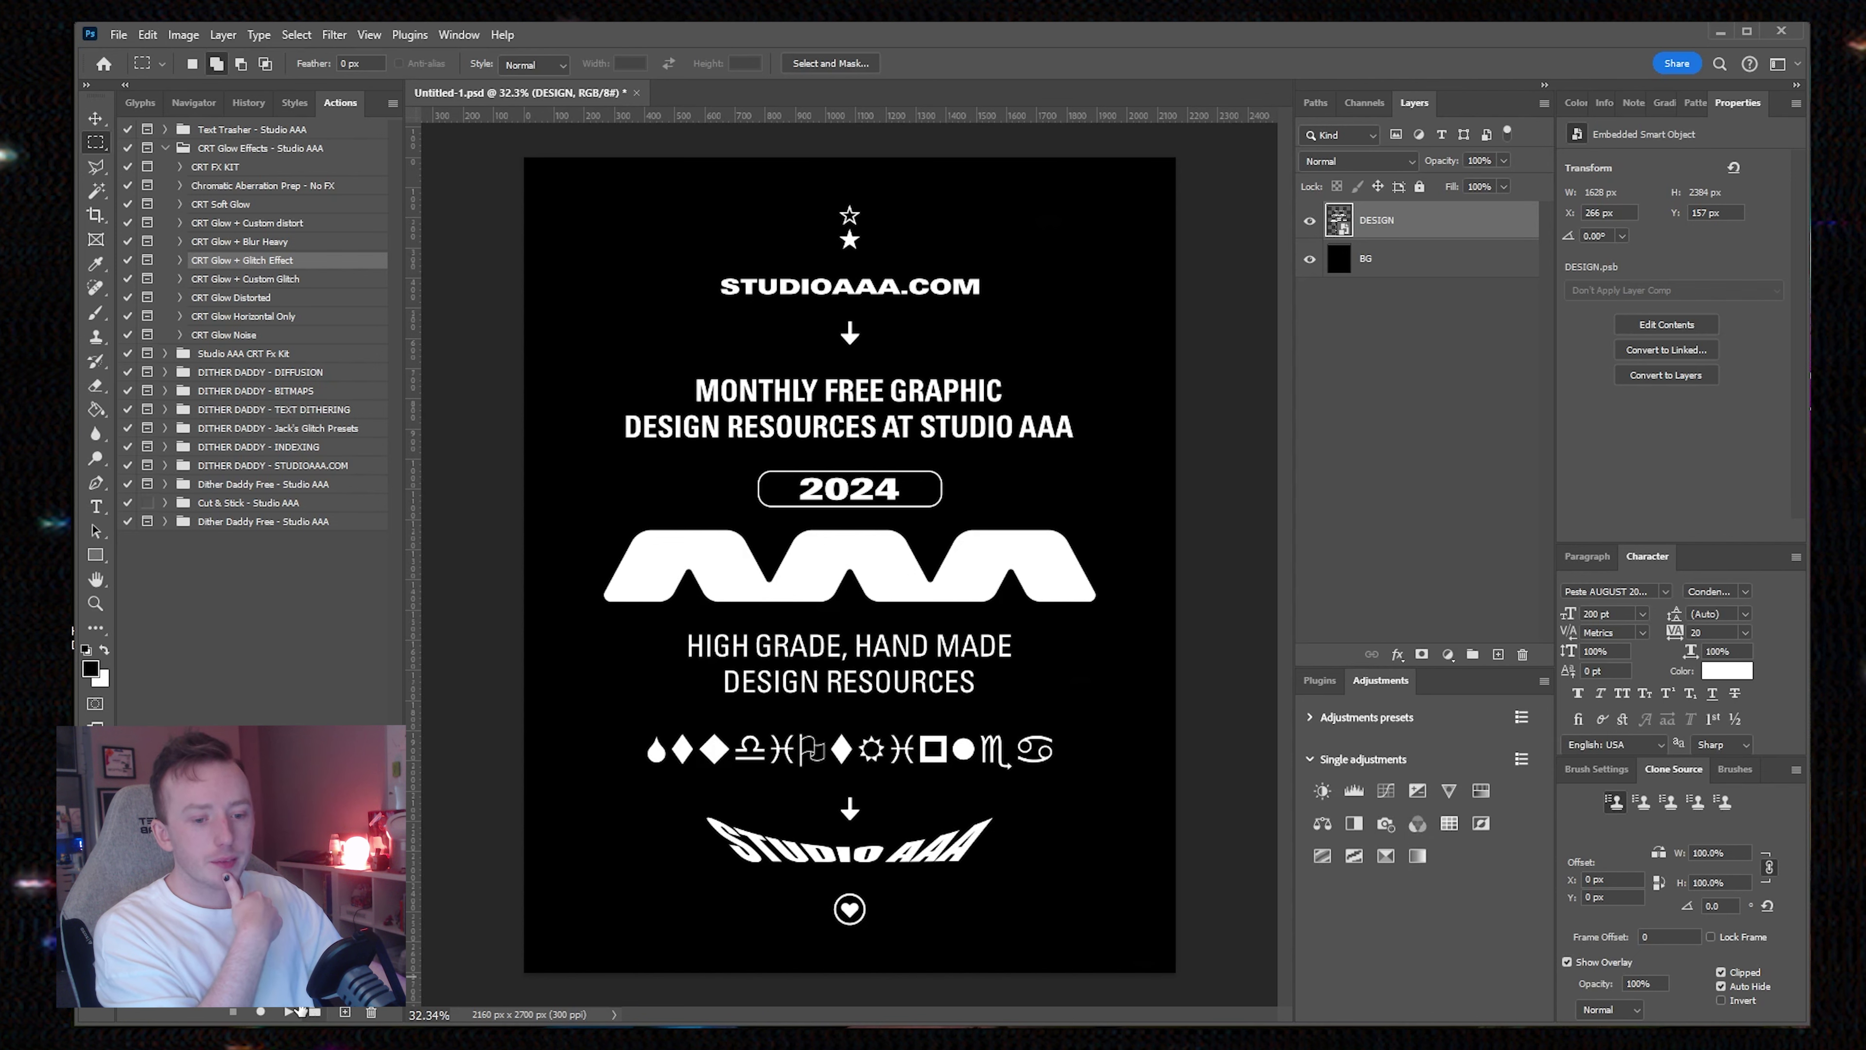
Step: Play CRT Glow + Glitch Effect and pan around to inspect the glitched 2024 badge
click(289, 1012)
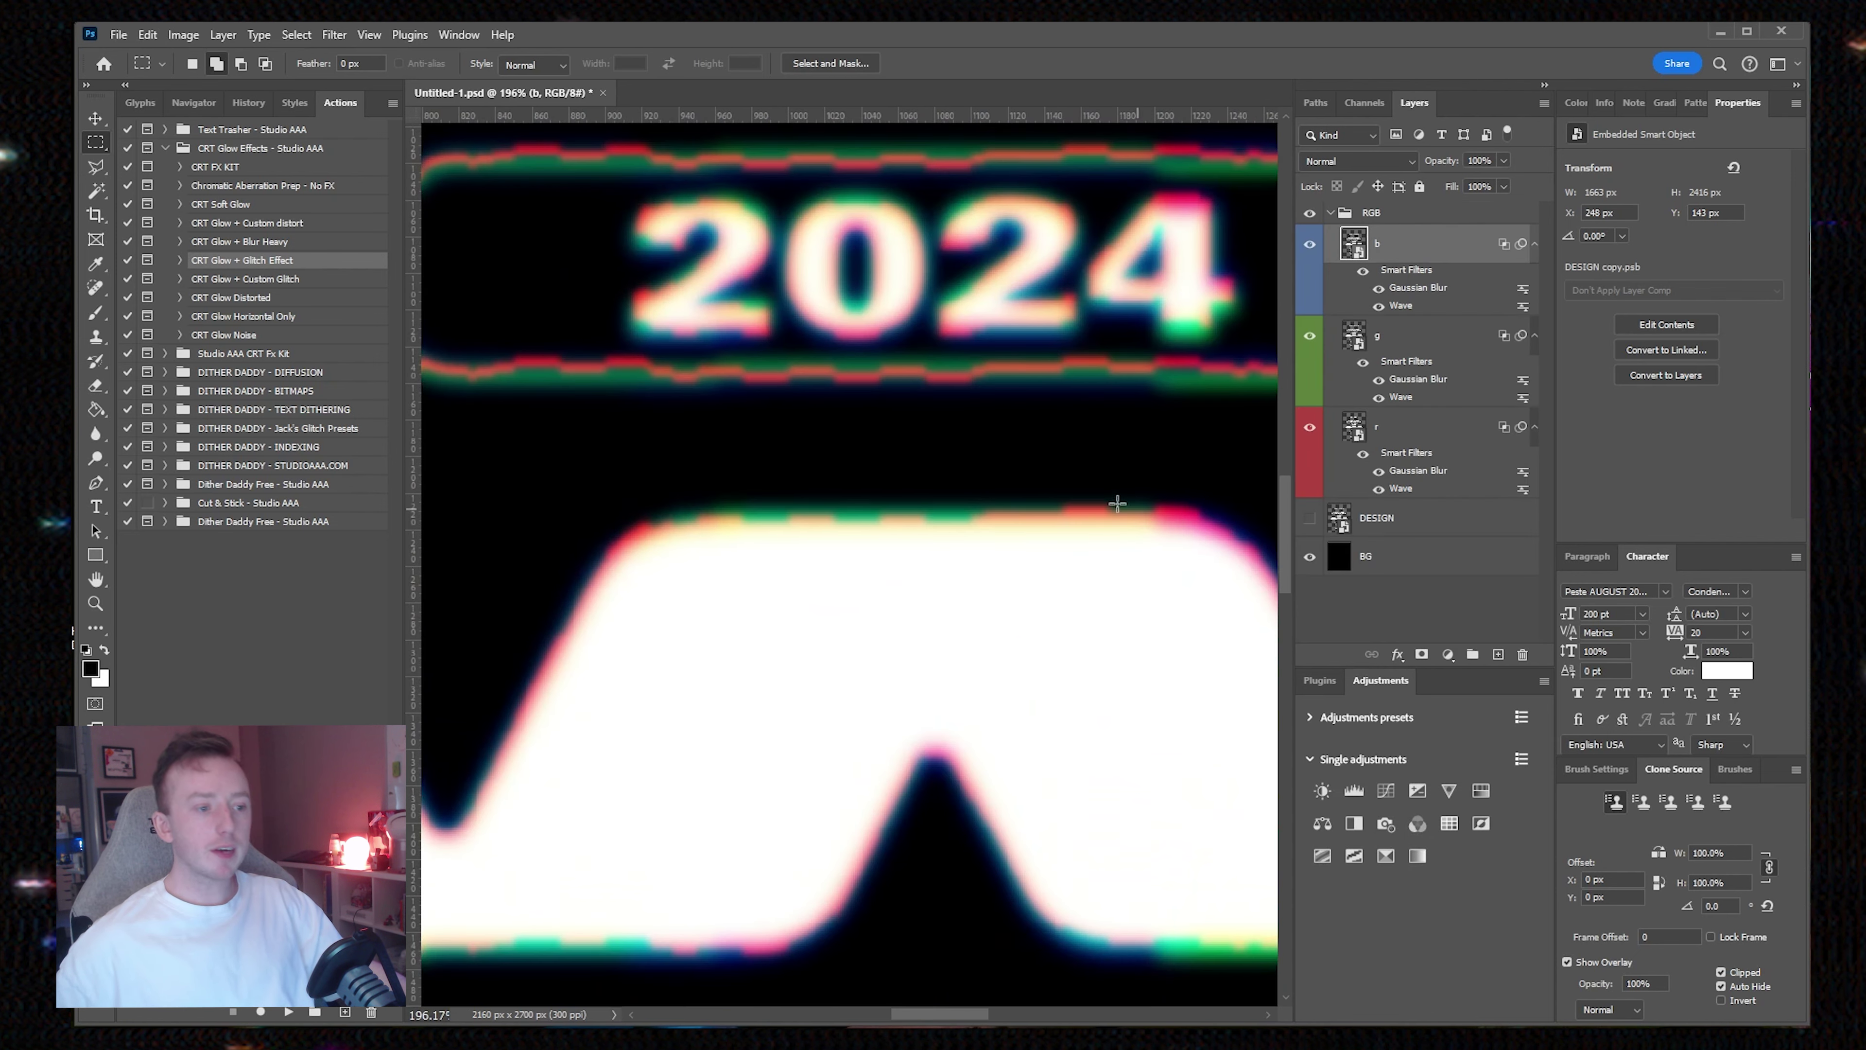
click(101, 120)
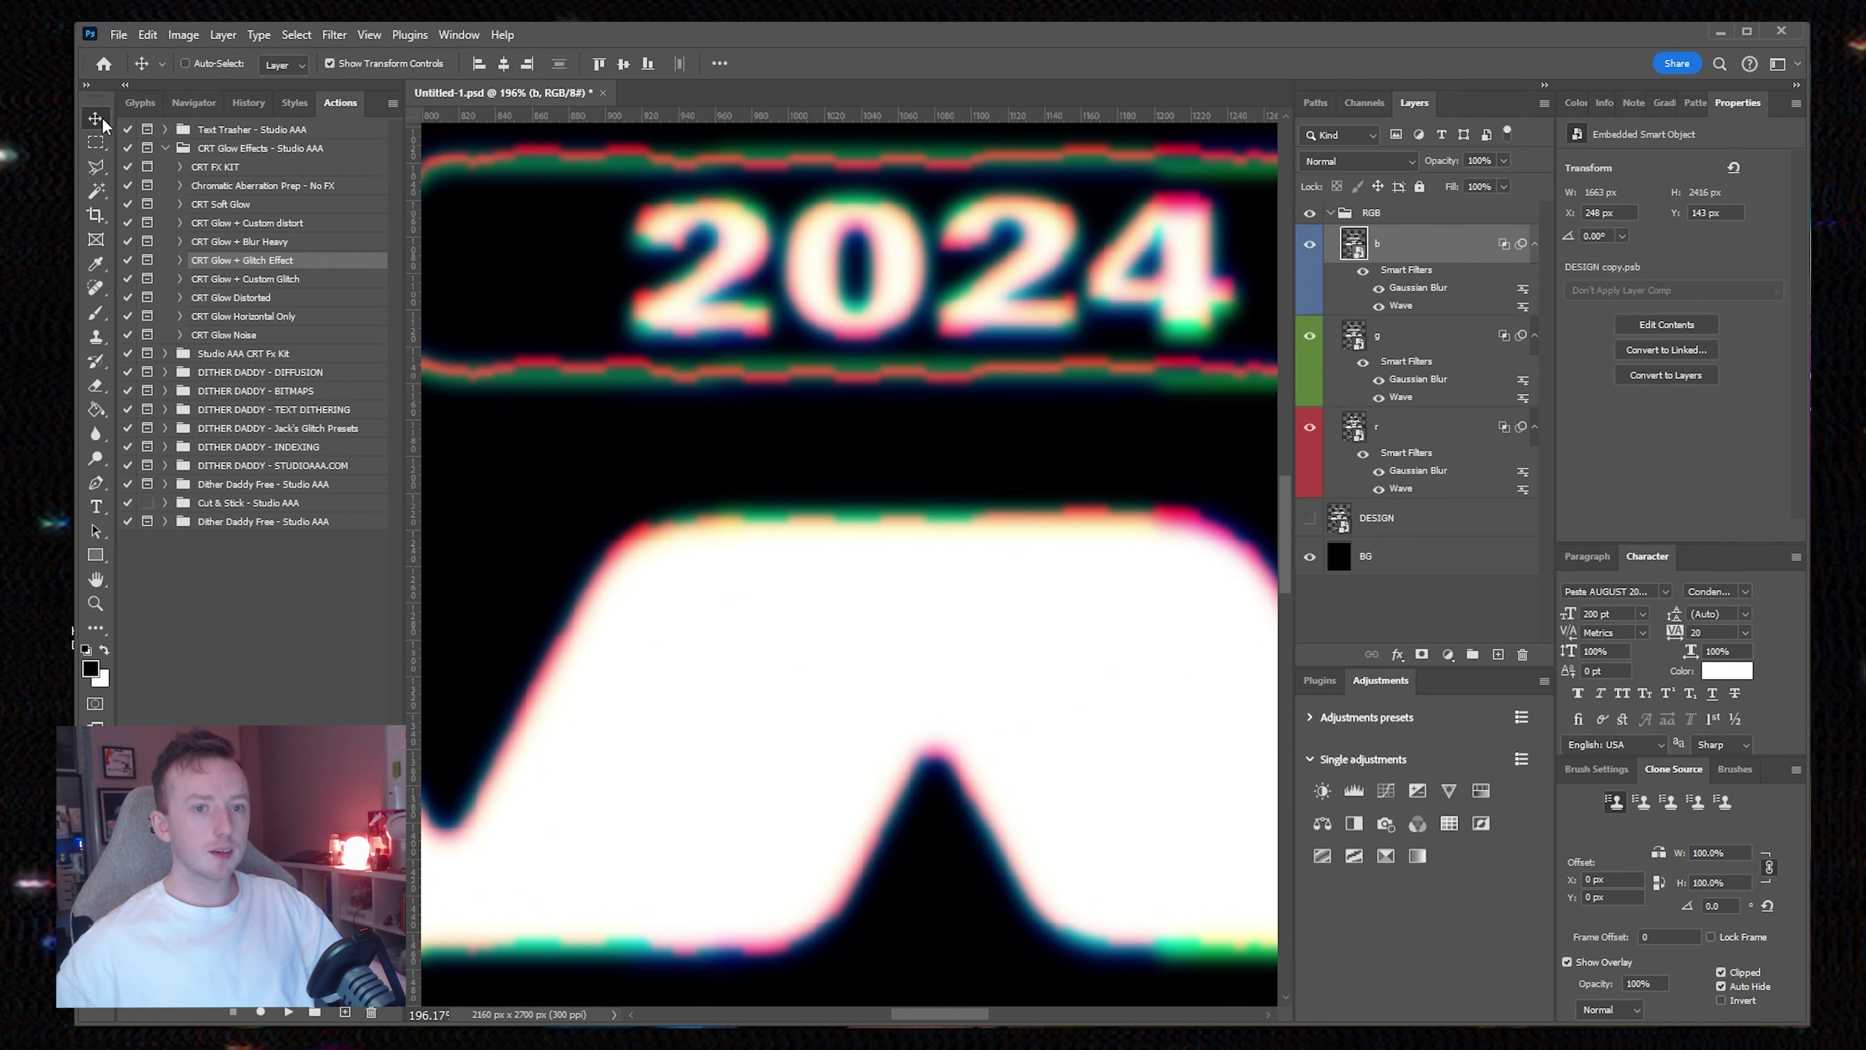
drag(1100, 318, 1424, 542)
scroll(863, 446, down, 8)
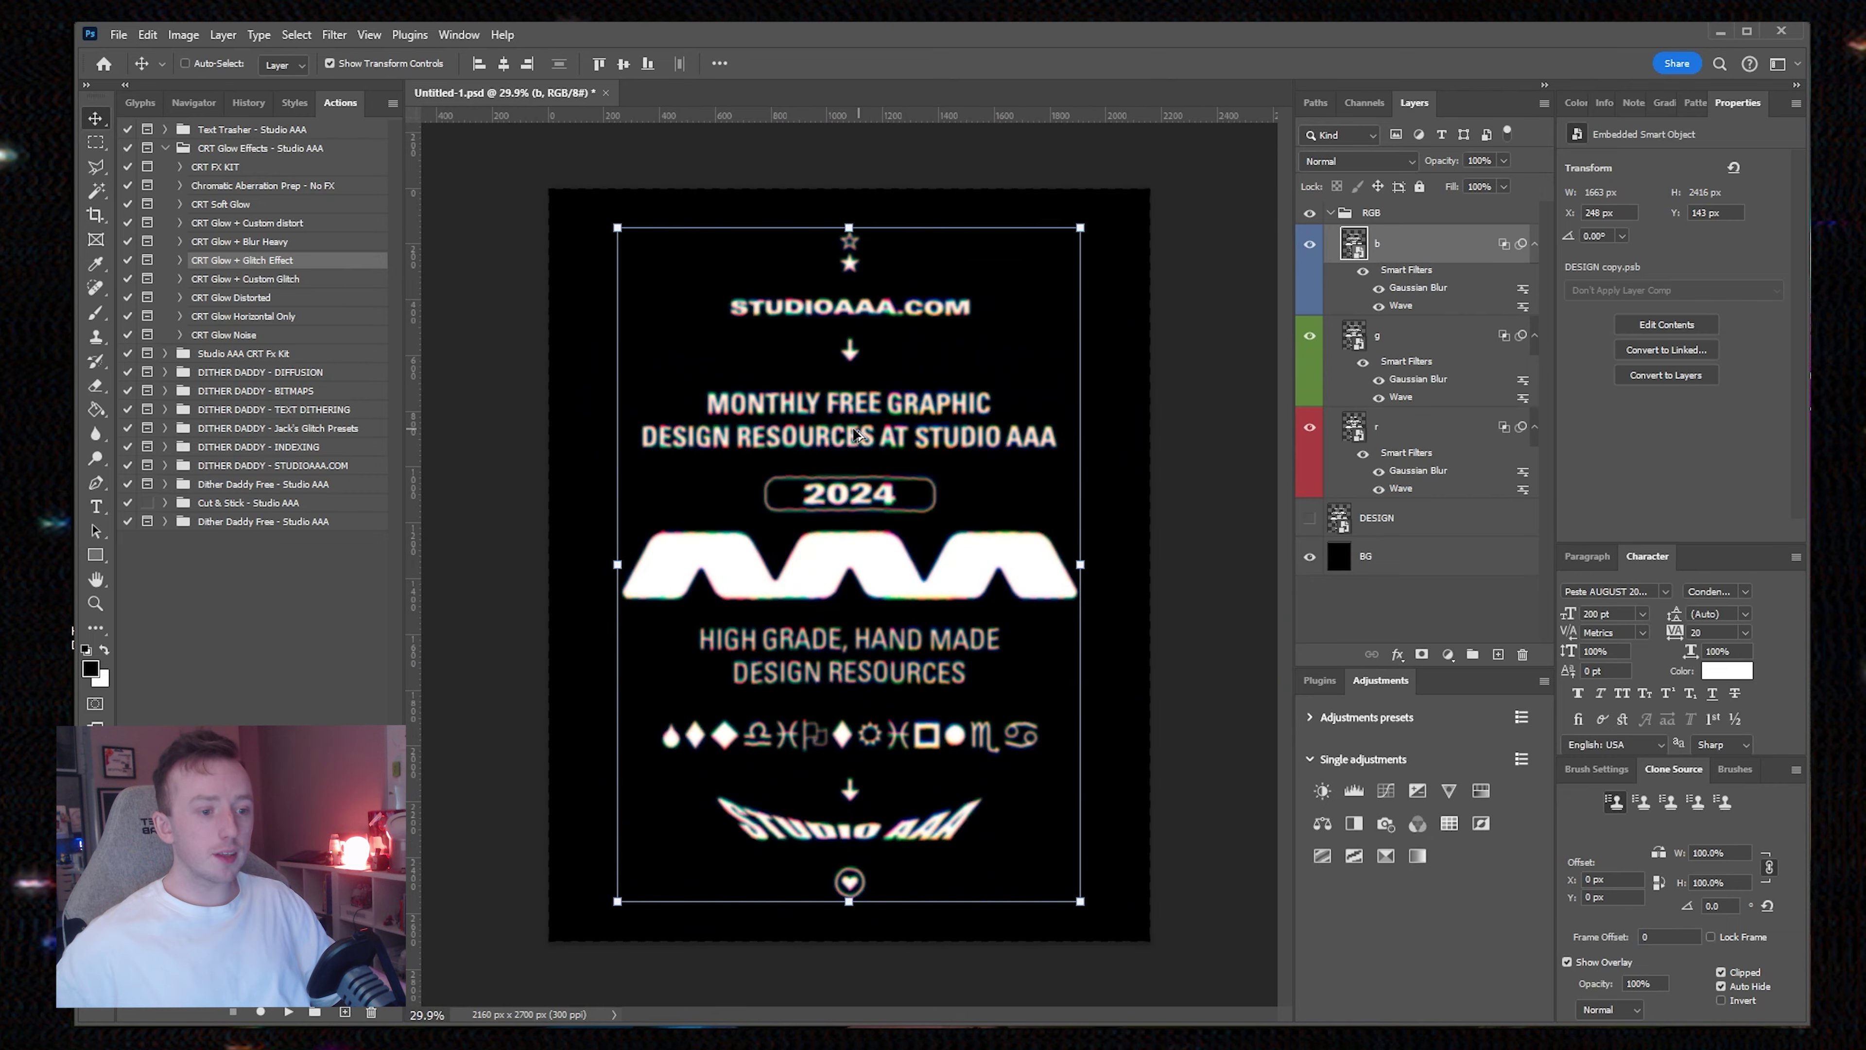
scroll(854, 435, up, 2)
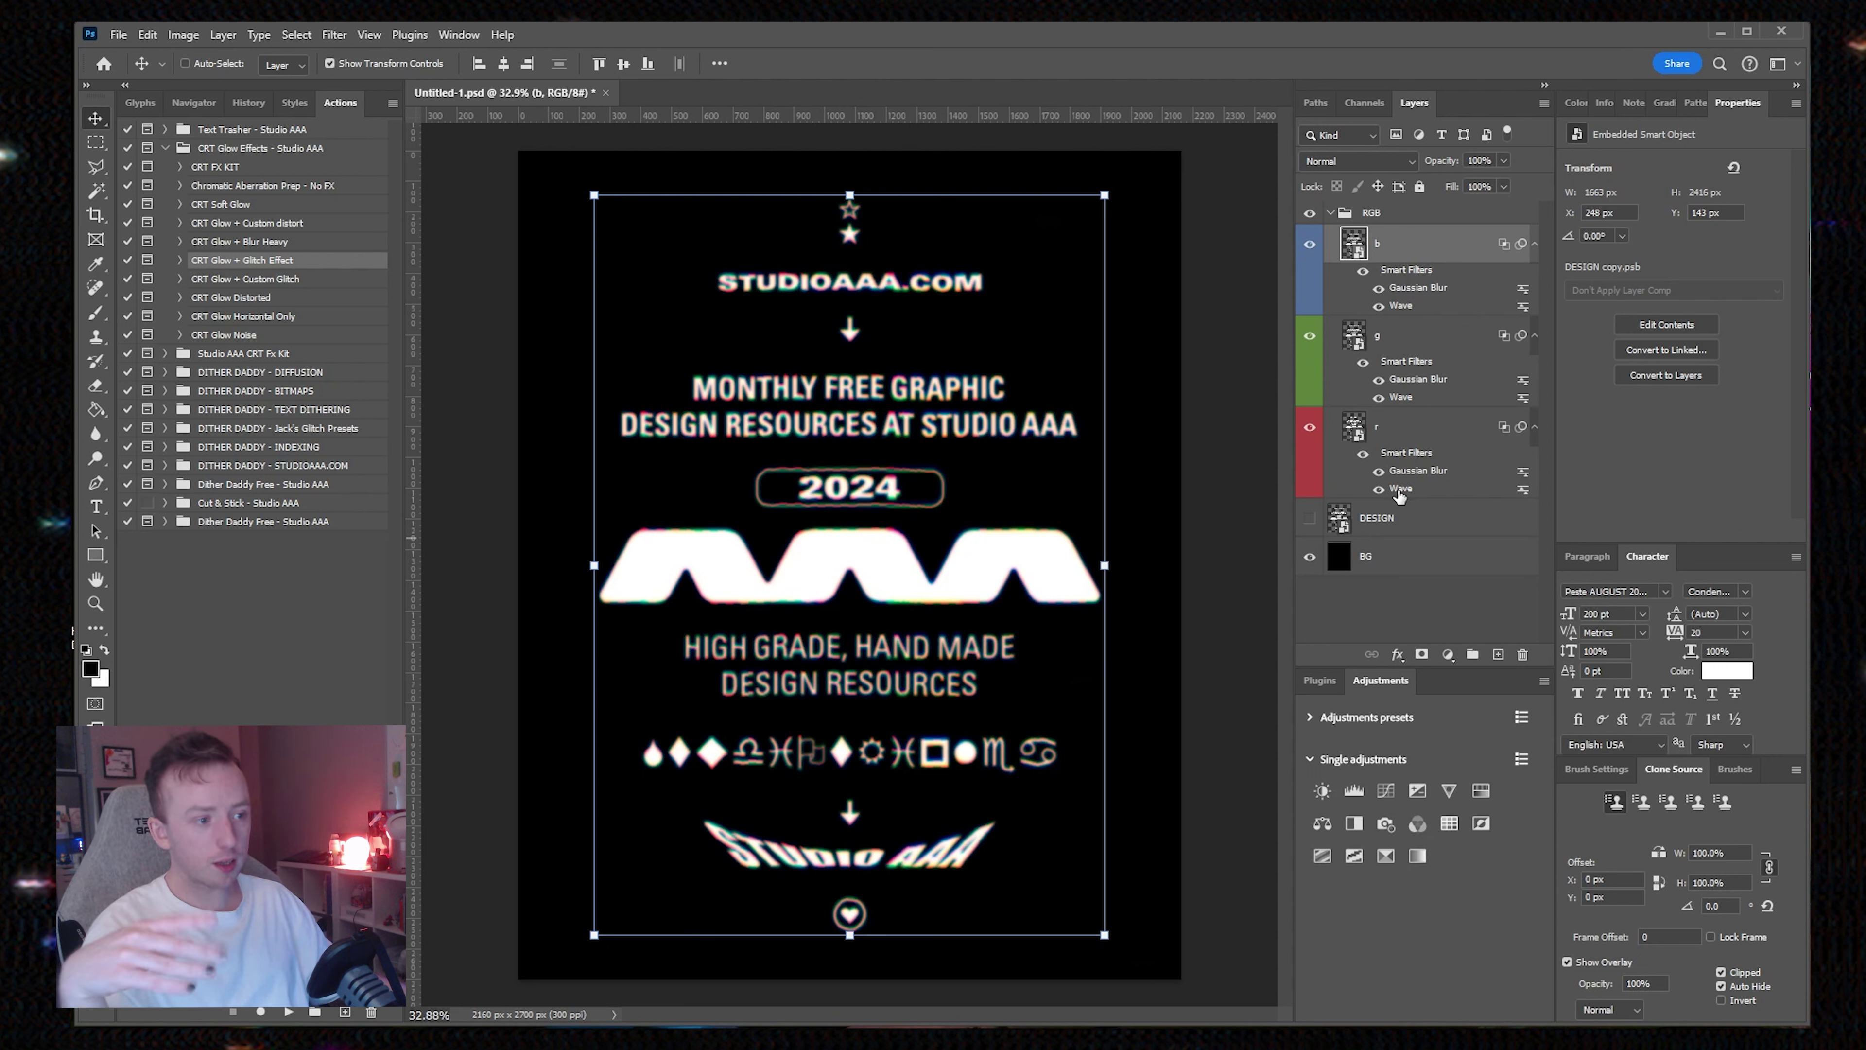
Step: Set the r layer's Wave filter to Square with Wavelength Min around 940
double_click(1400, 489)
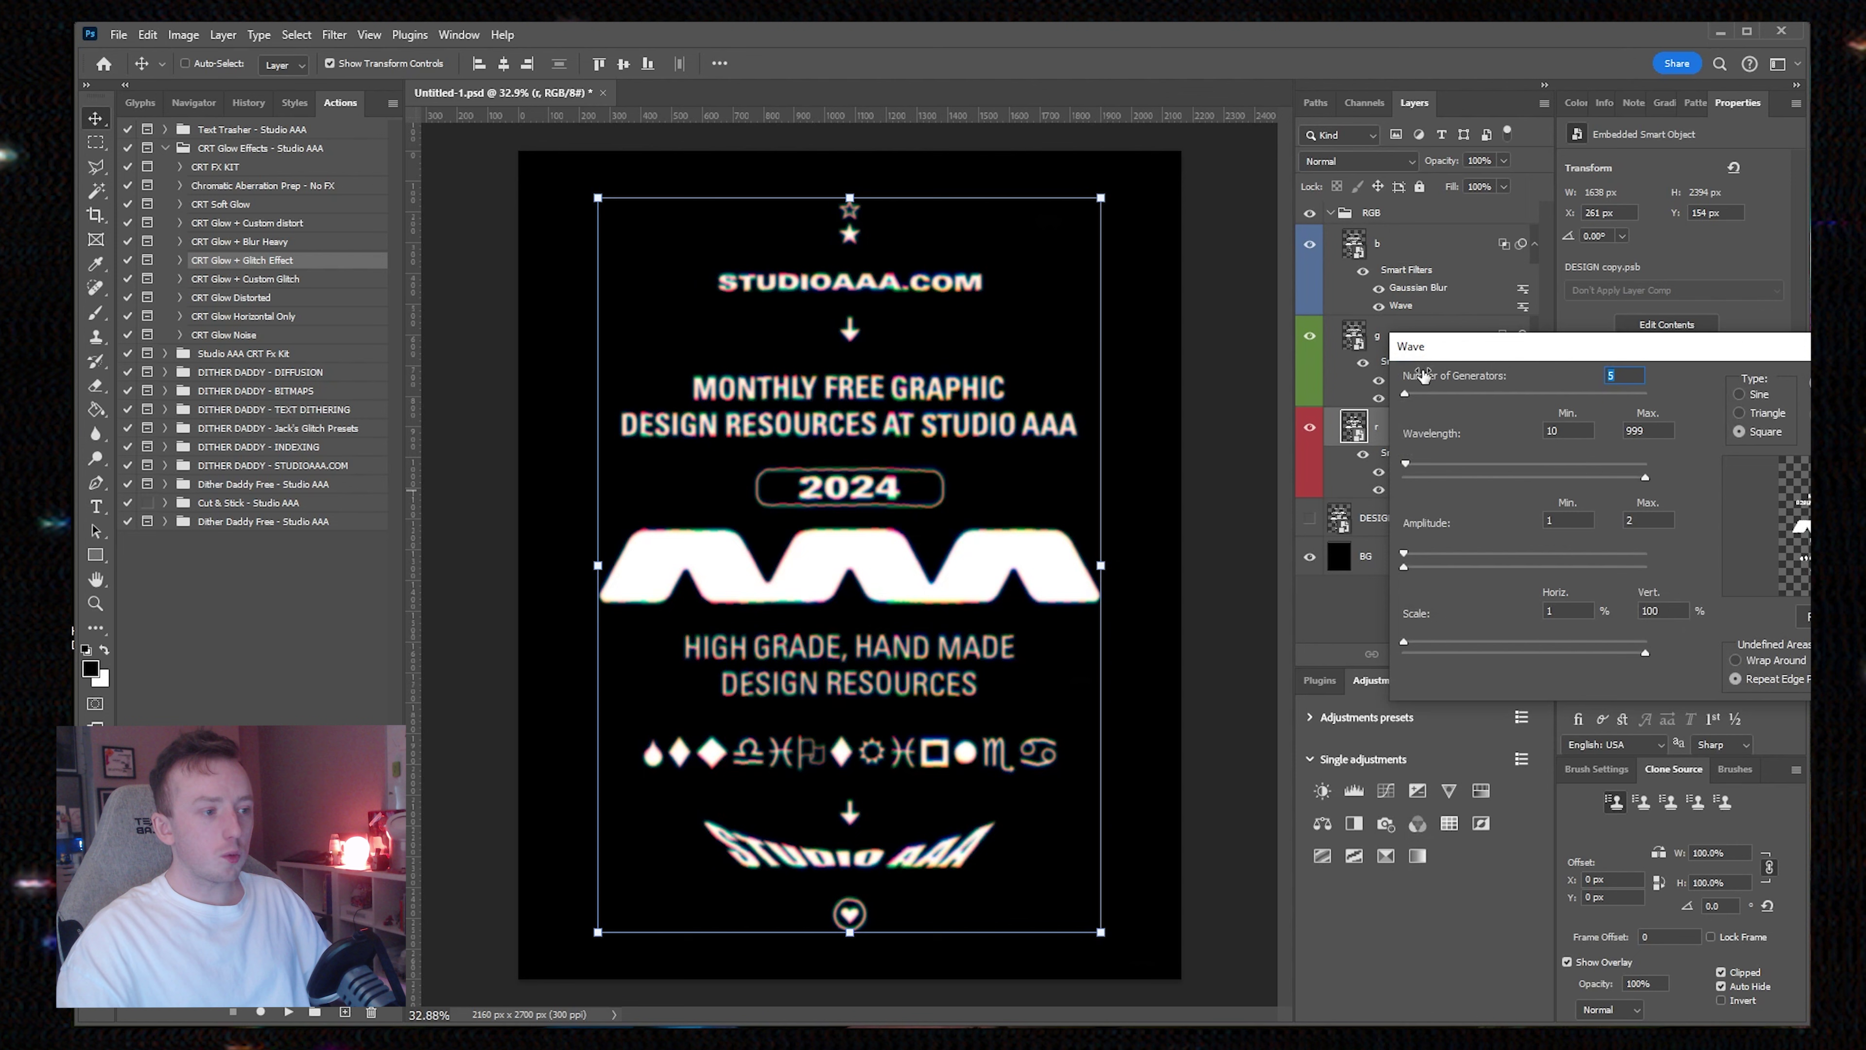
drag(1496, 347, 1368, 189)
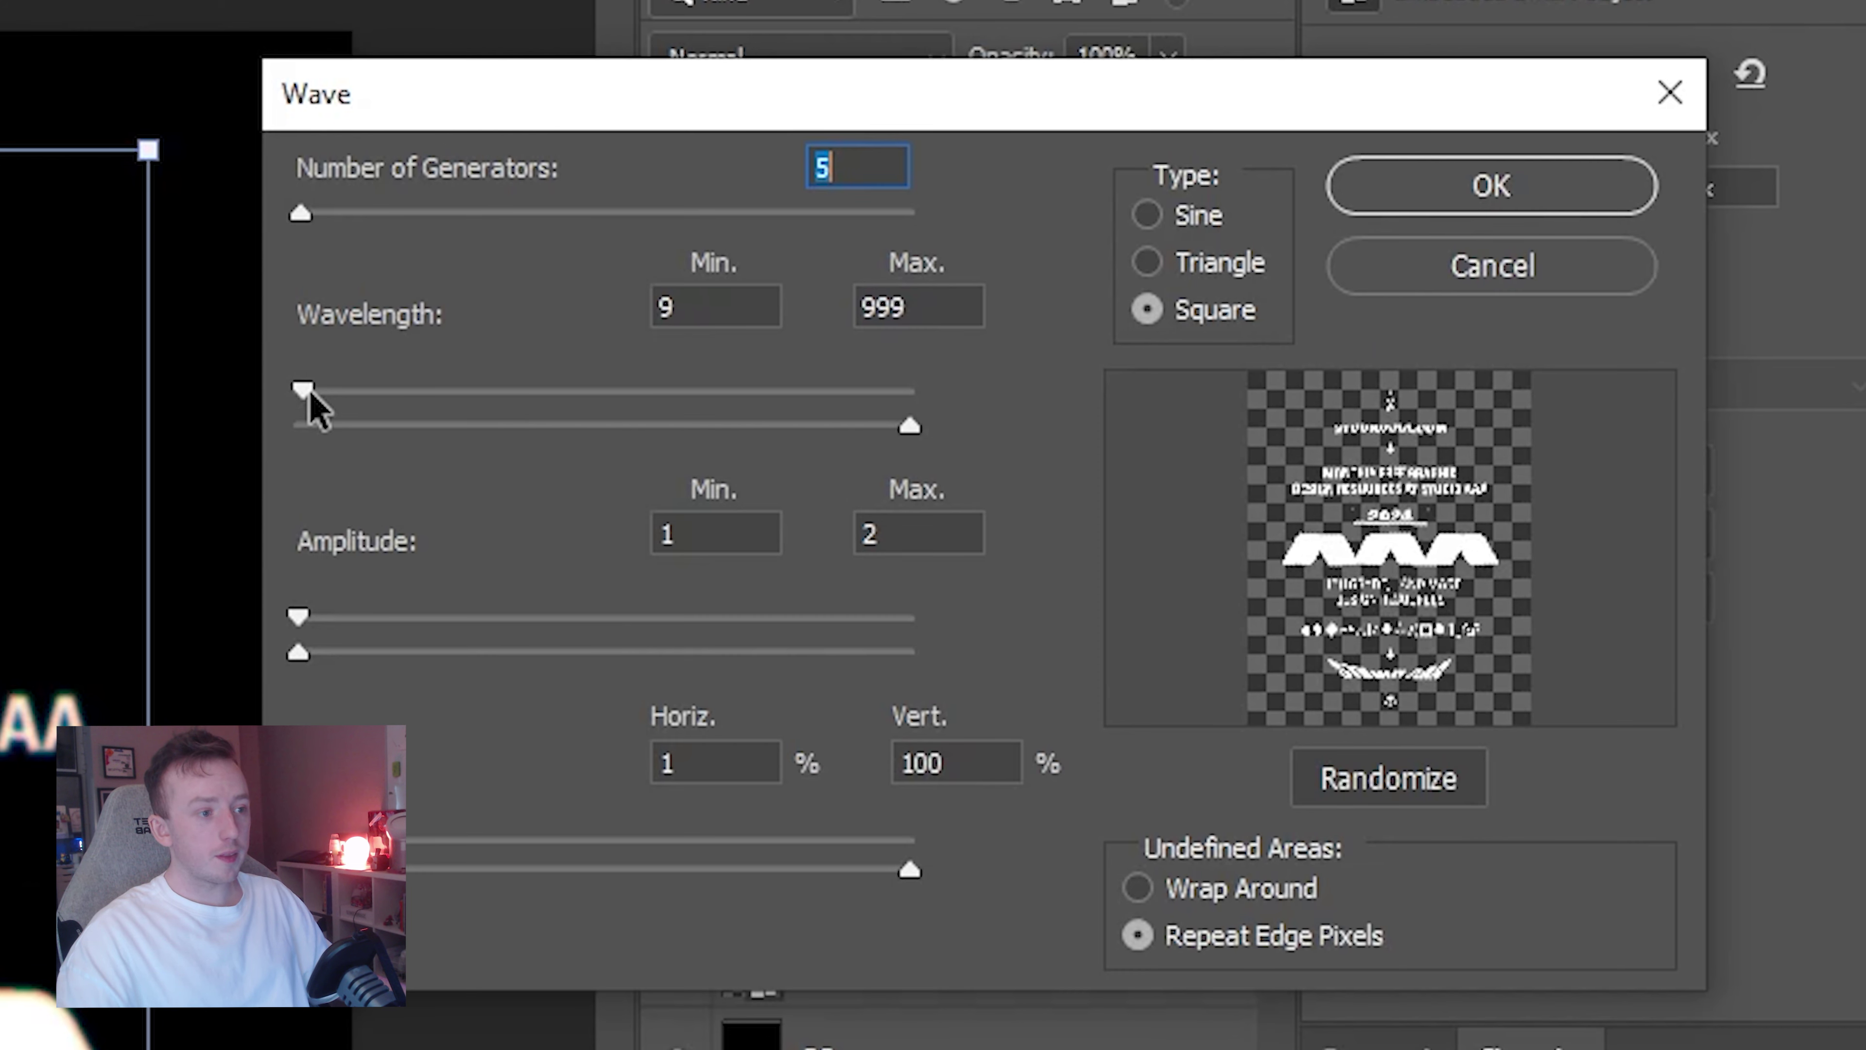
drag(312, 407, 886, 415)
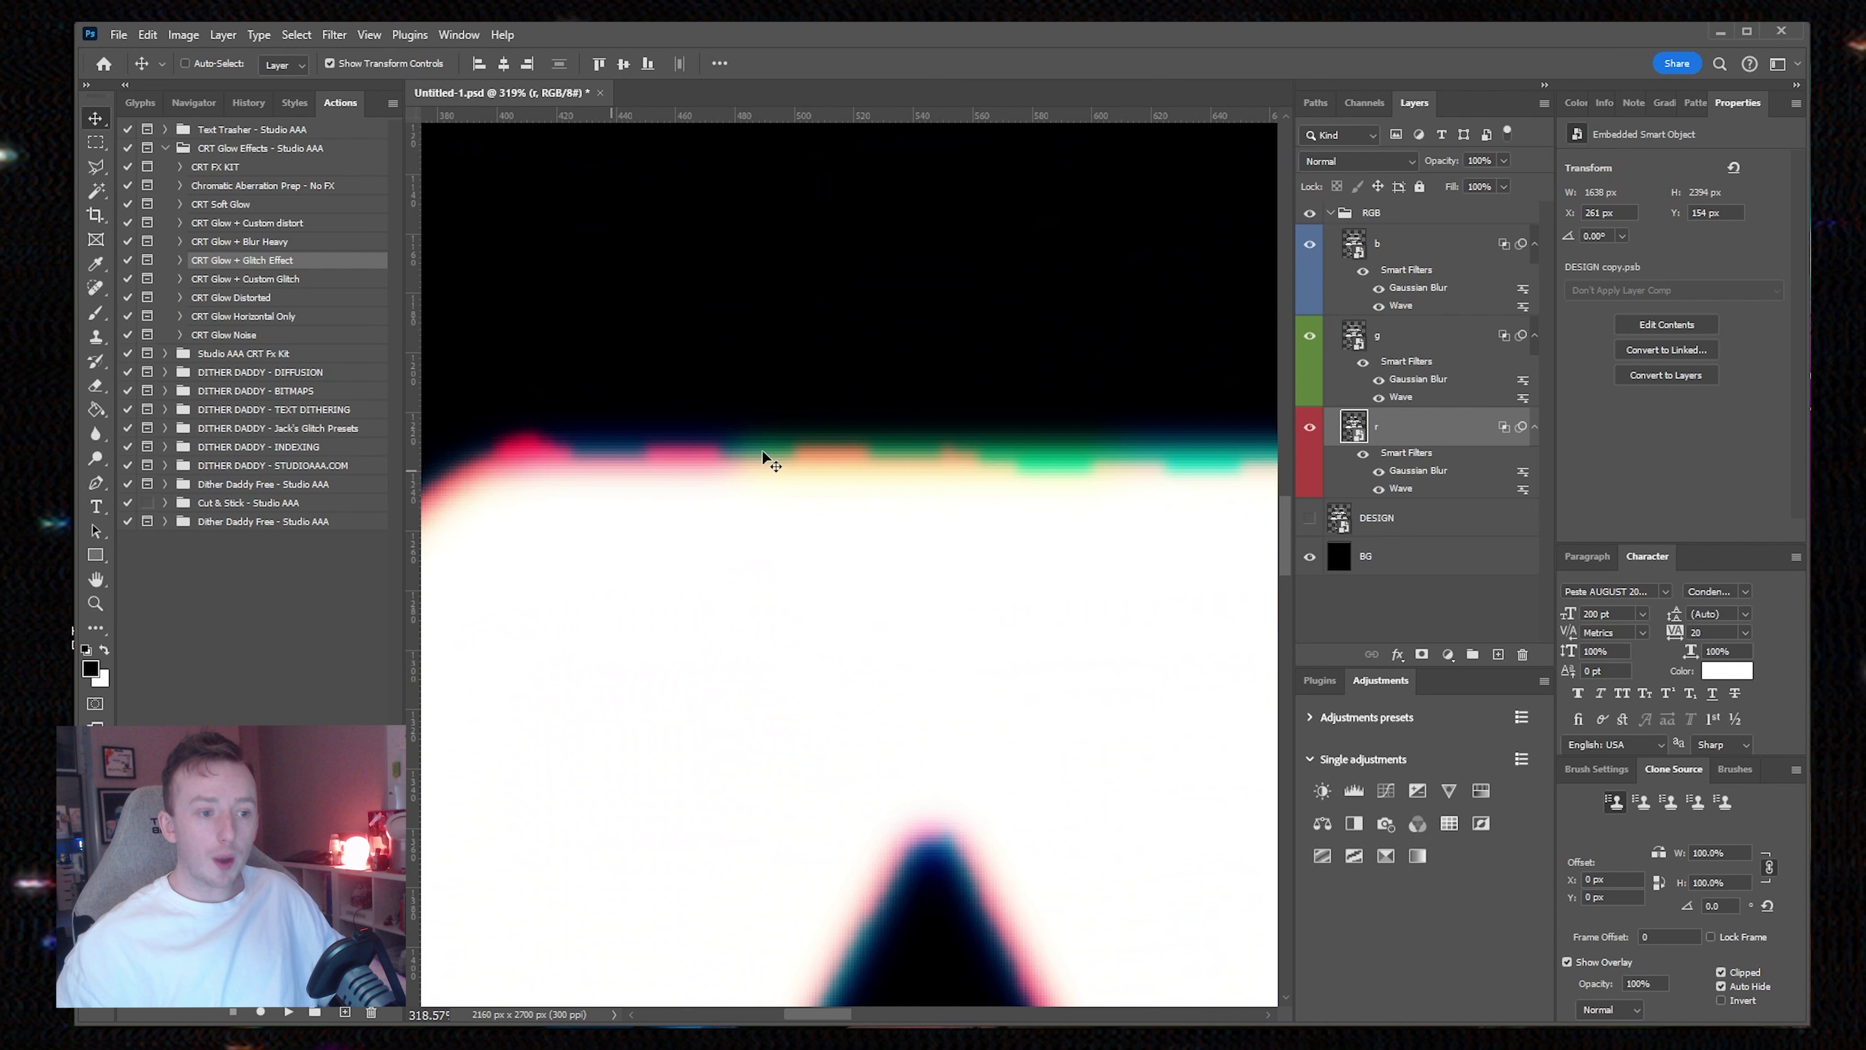
Step: Raise the r layer's Wave Wavelength Min to 963 (range 963–999) and apply it
double_click(1440, 488)
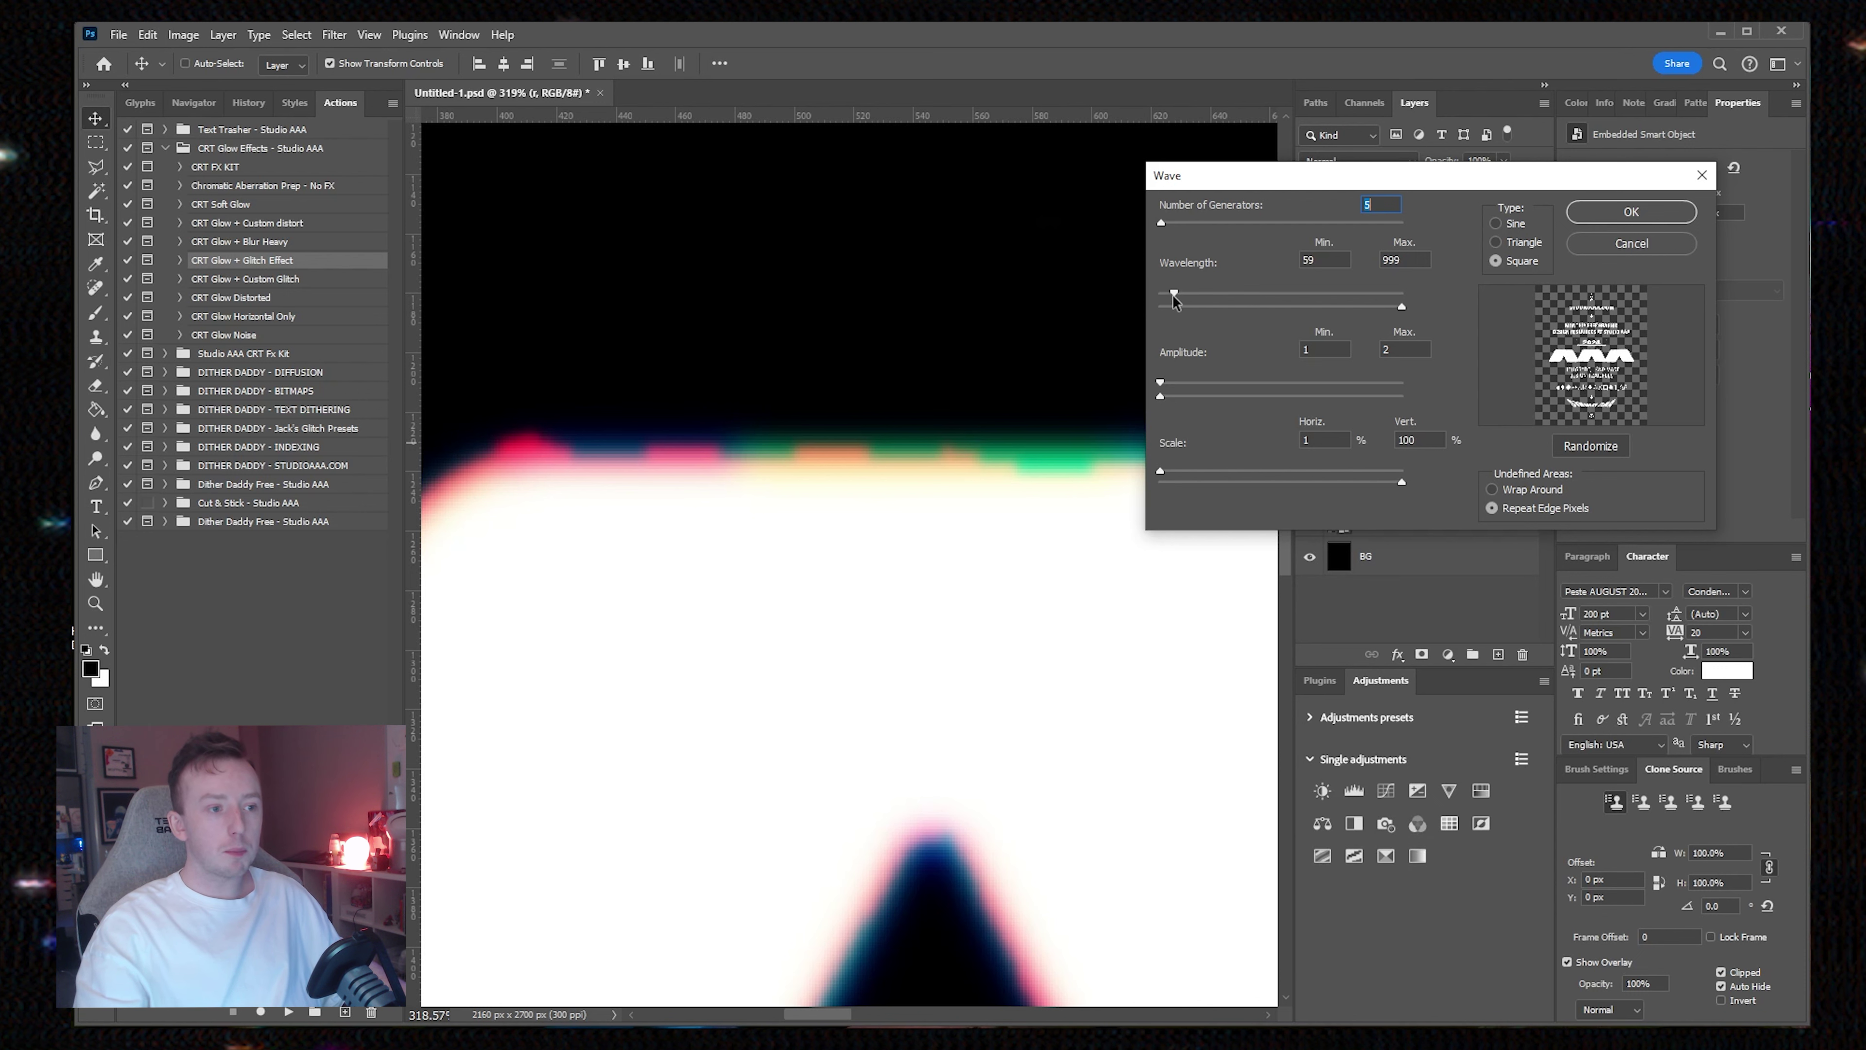
drag(1391, 292, 1393, 292)
drag(1274, 178, 1286, 159)
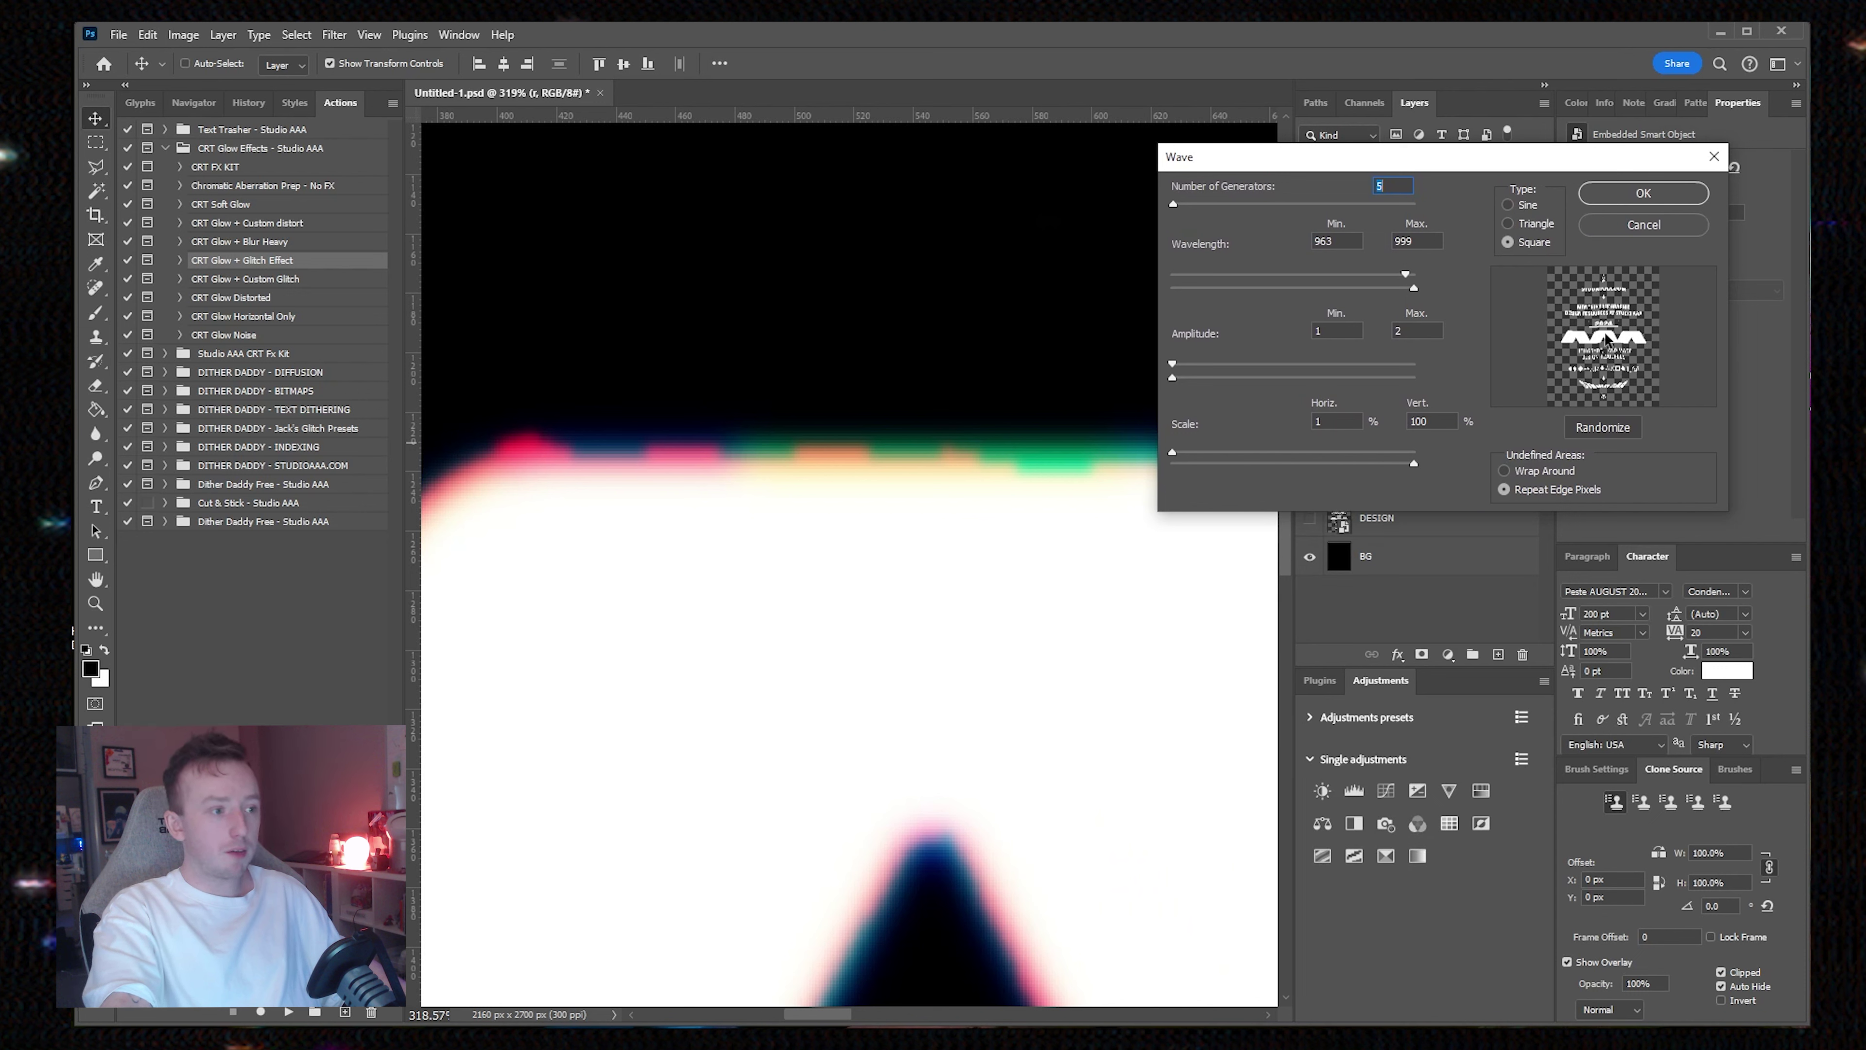
drag(1519, 154, 1414, 174)
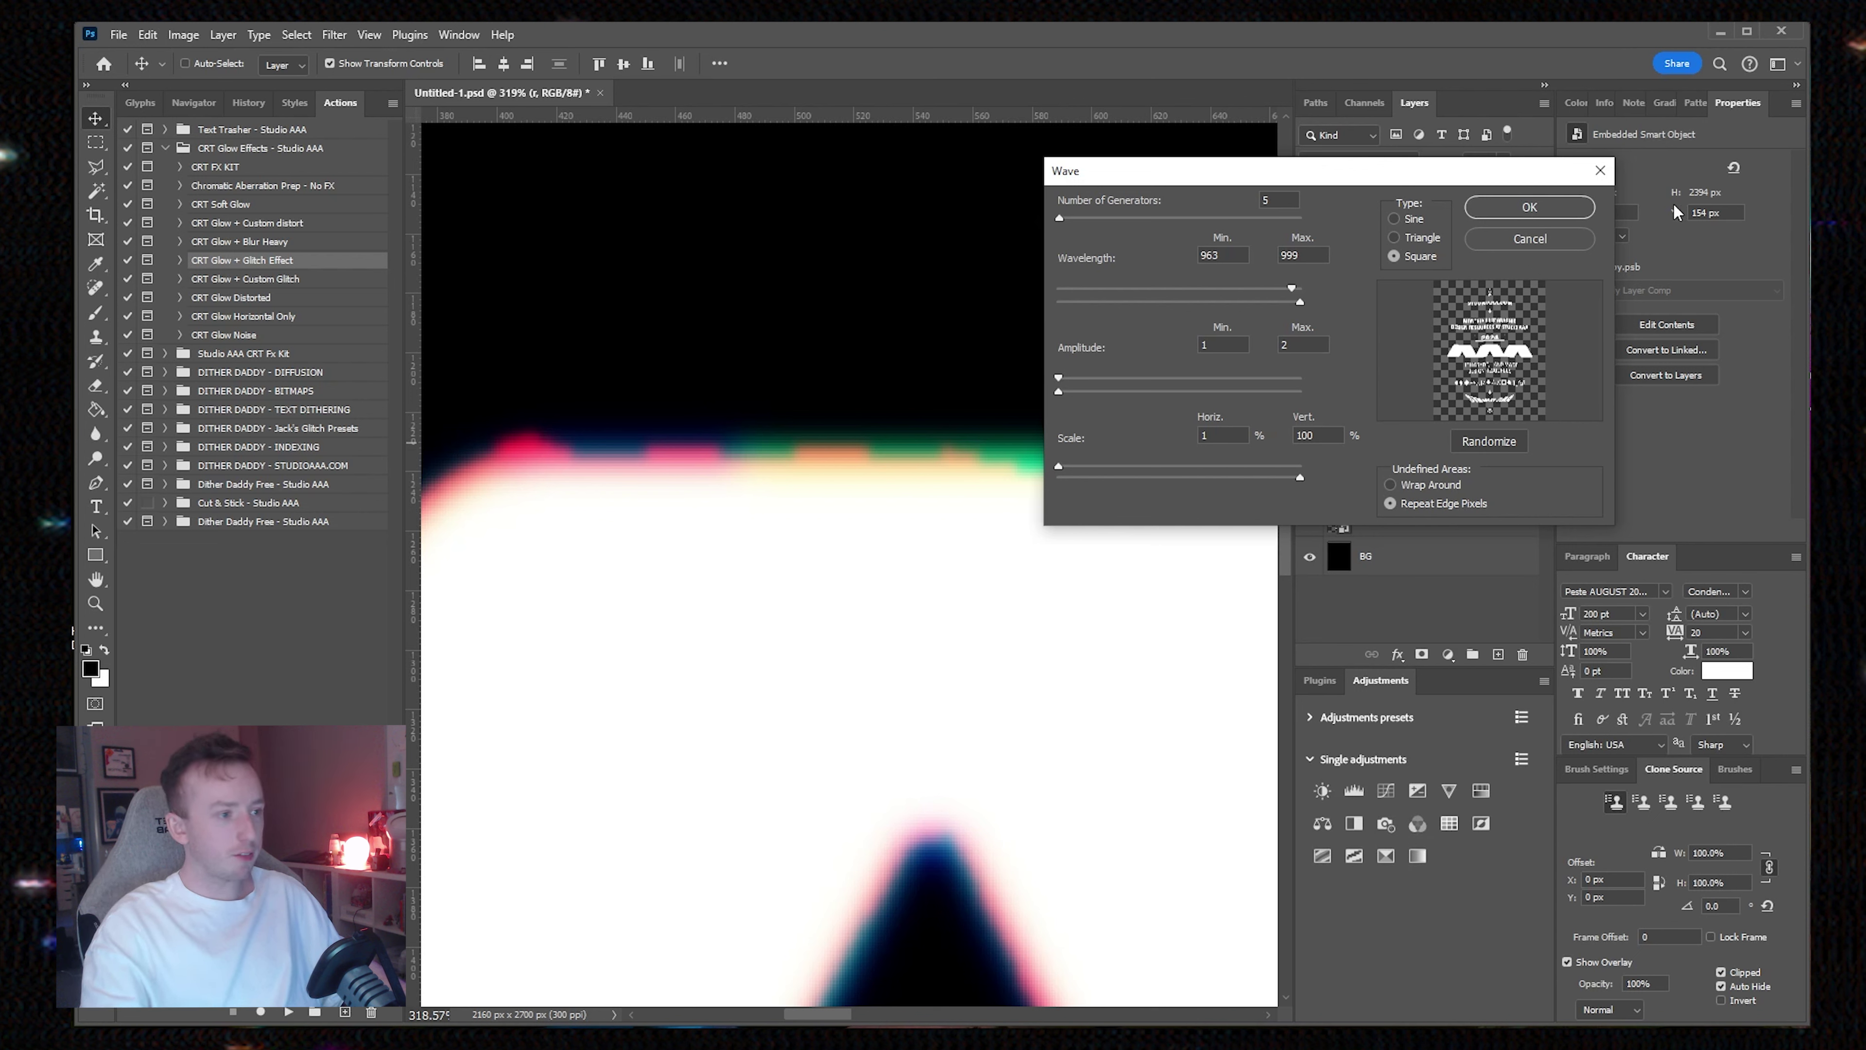
click(1530, 208)
scroll(788, 458, down, 6)
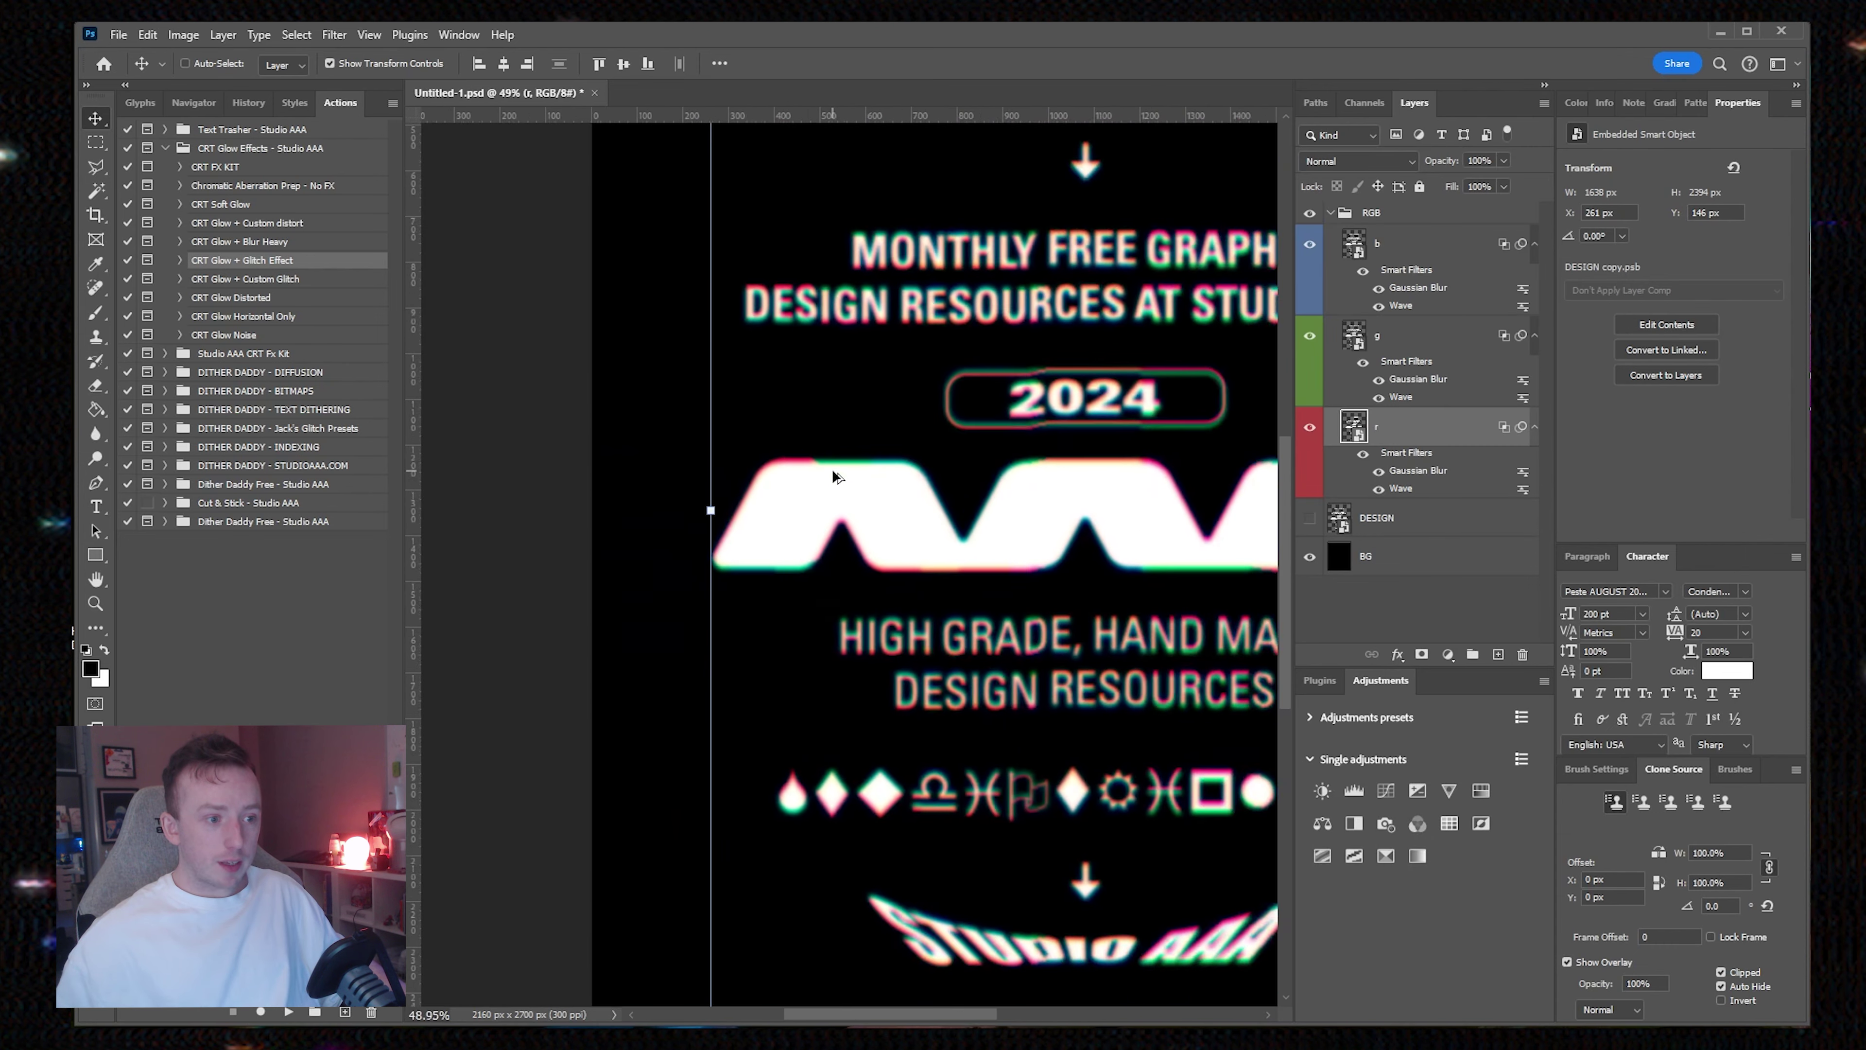
Step: Switch layer b's Wave to Sine with Wavelength Min around 936
scroll(835, 476, up, 5)
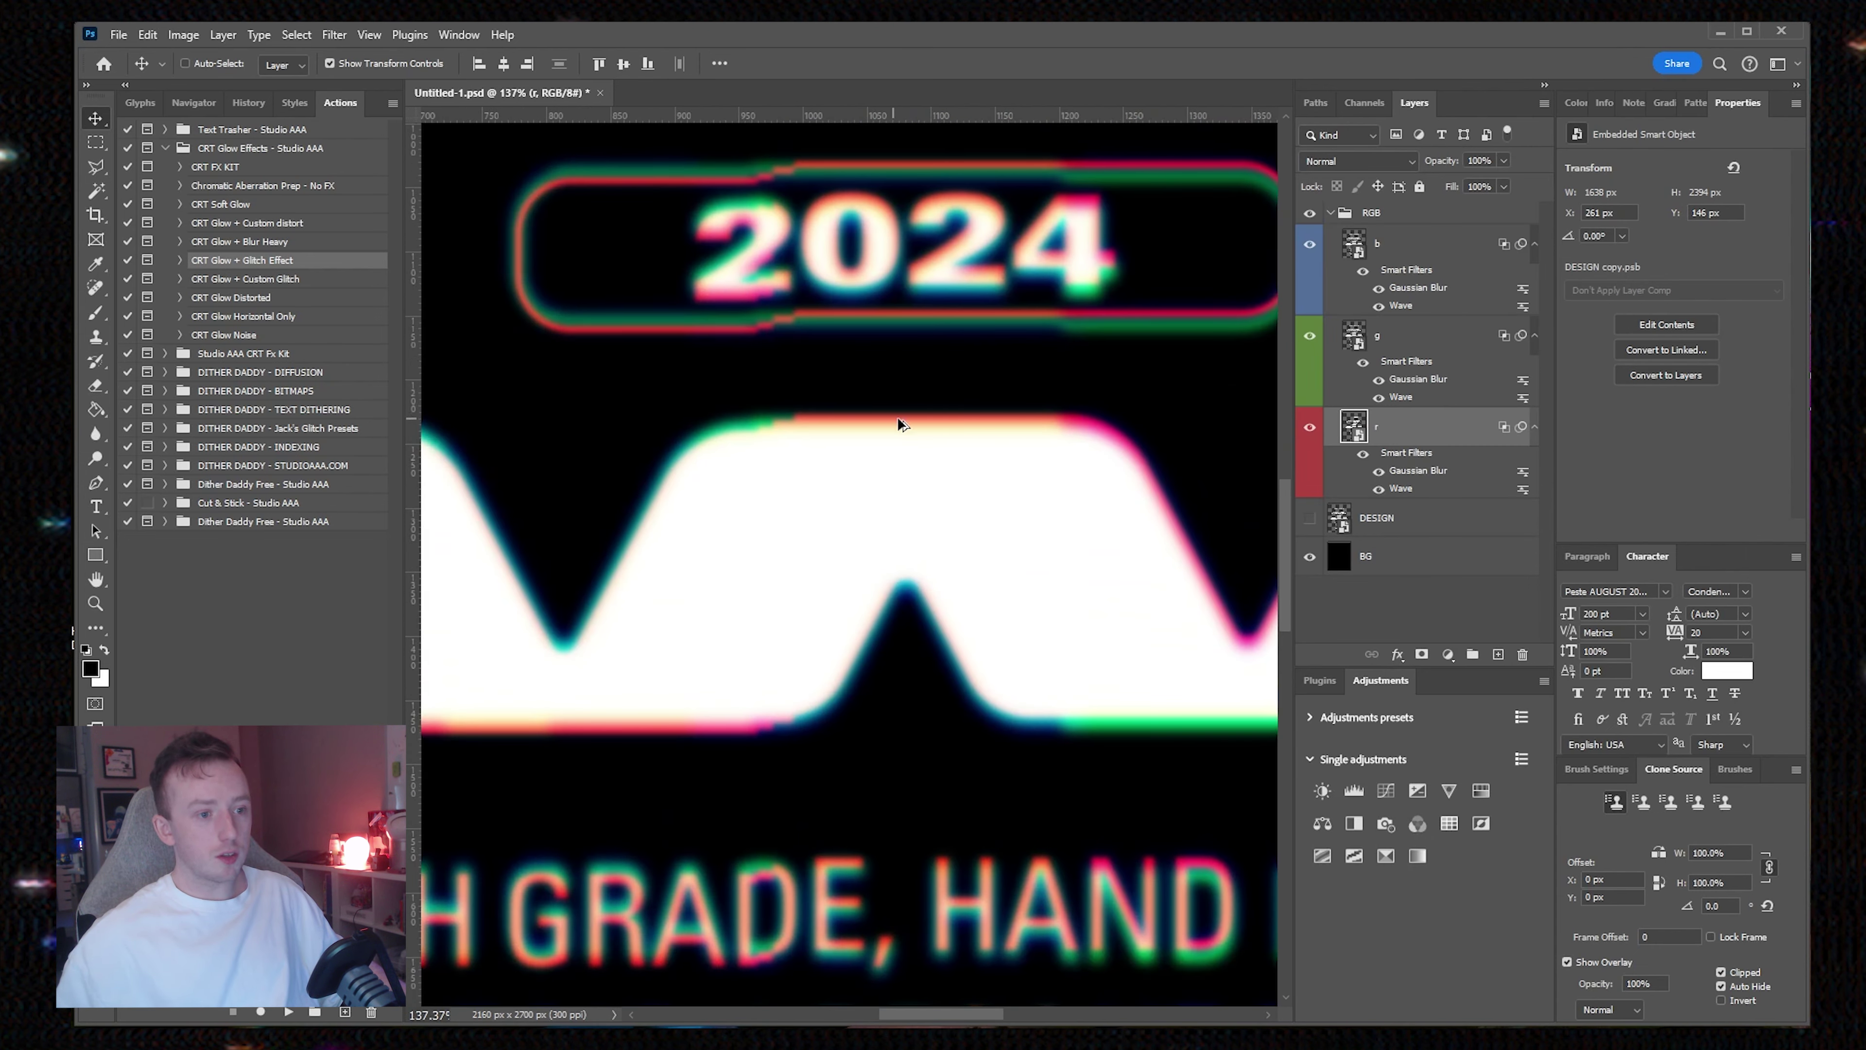
scroll(896, 425, down, 2)
scroll(878, 538, up, 6)
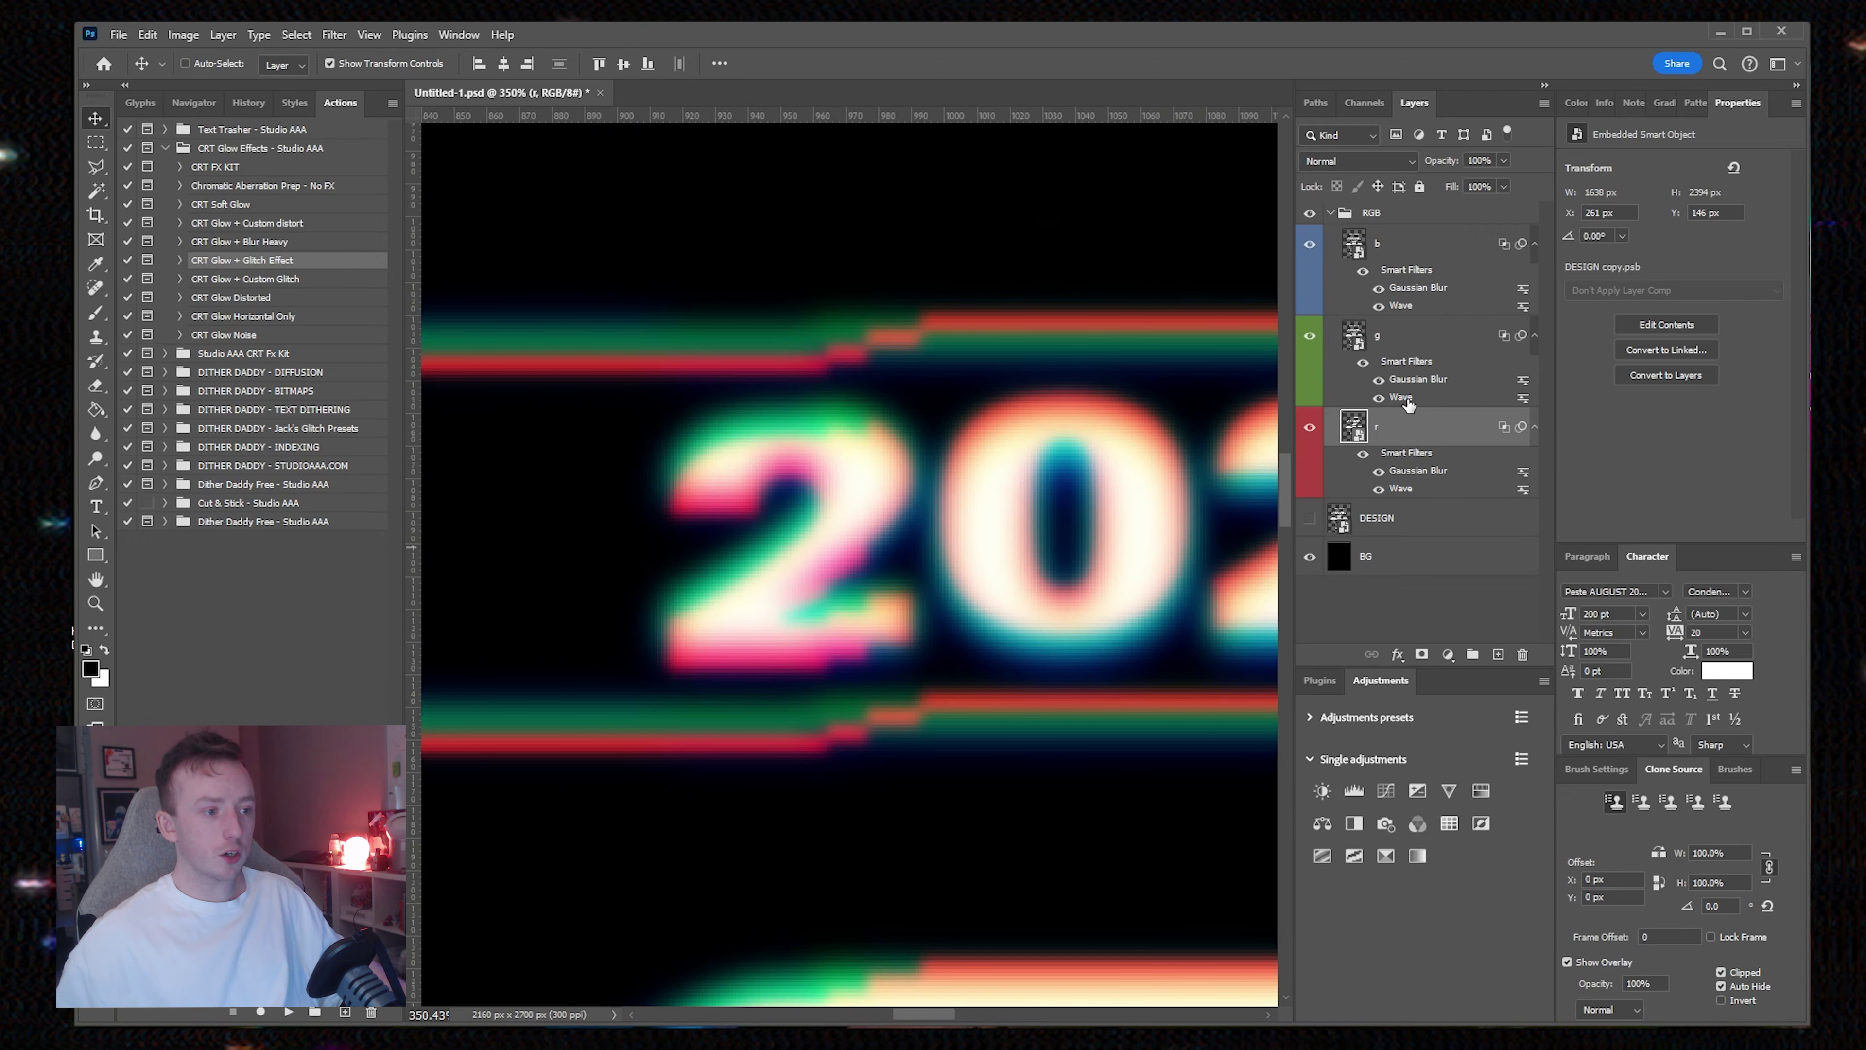
double_click(1402, 397)
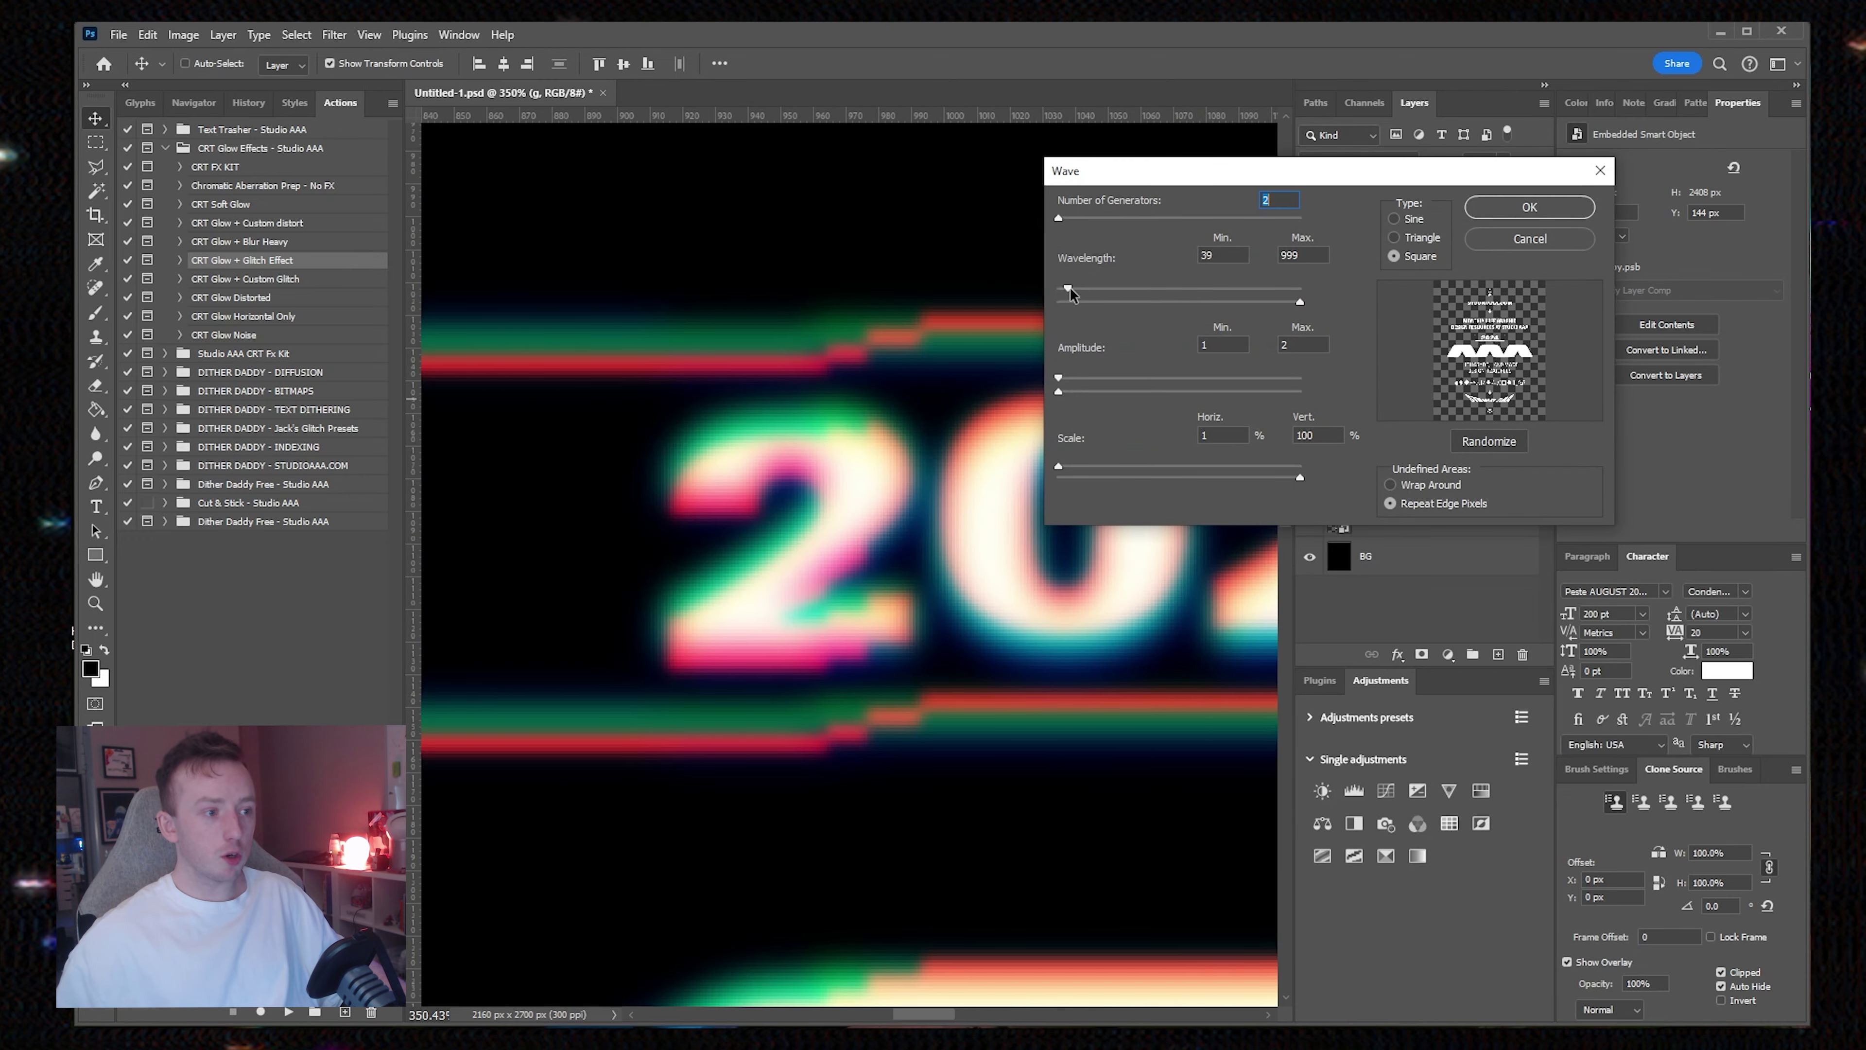
key(Escape)
double_click(1411, 398)
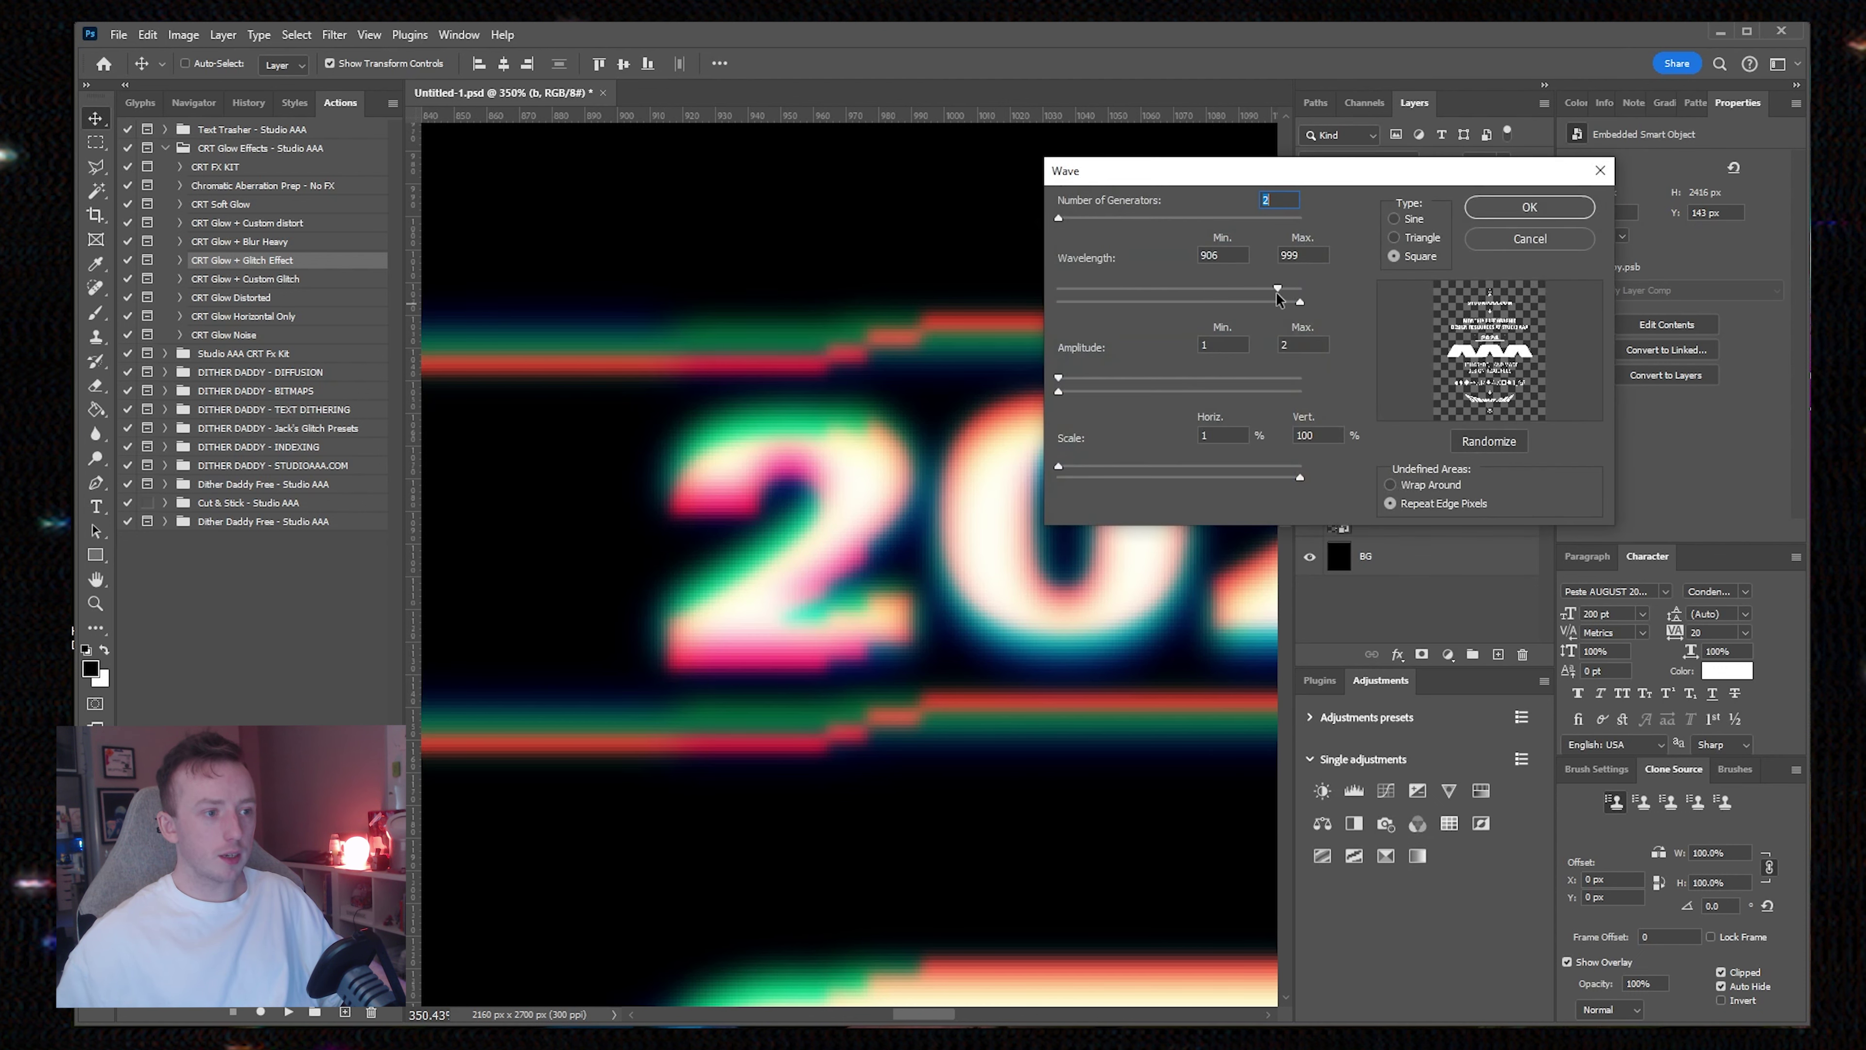
click(1515, 214)
Step: Pan across the poster to review the AAA shape, HAND MADE and HIGH GRADE
scroll(1066, 375, down, 3)
drag(1067, 375, 917, 225)
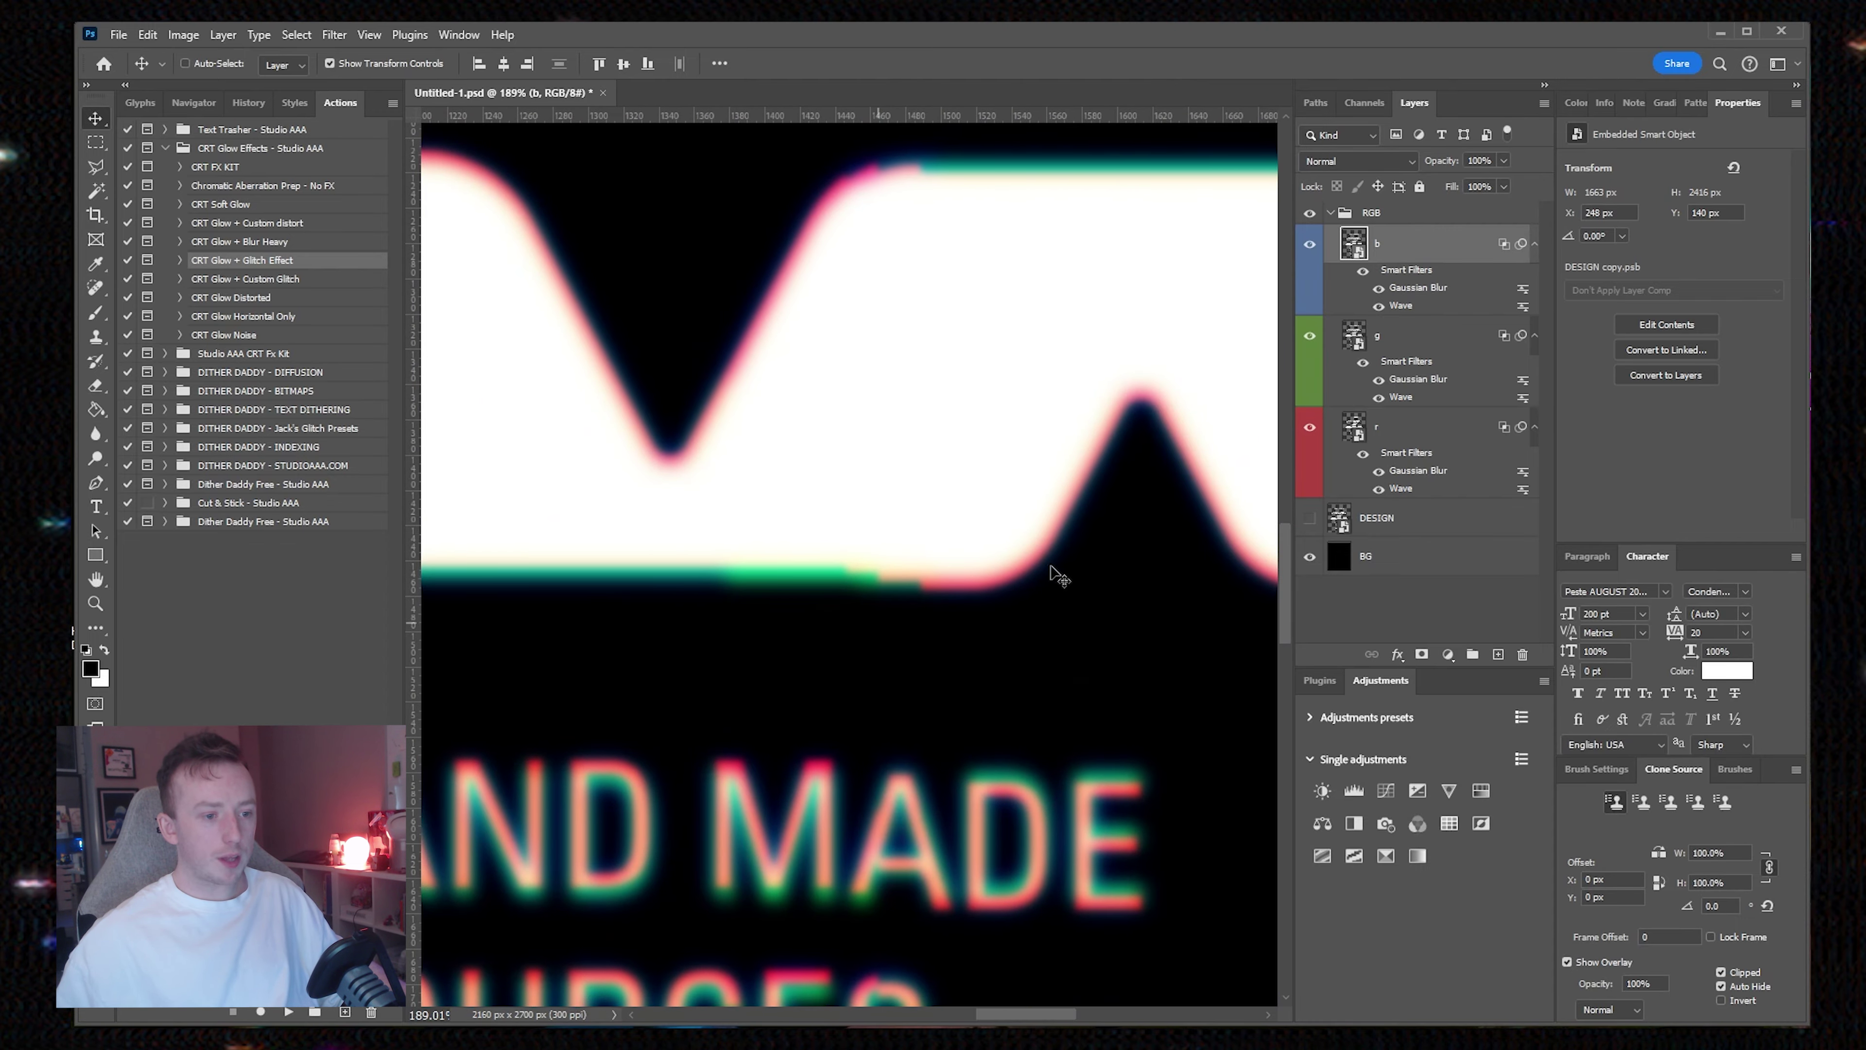
drag(668, 361, 1756, 361)
scroll(947, 397, down, 8)
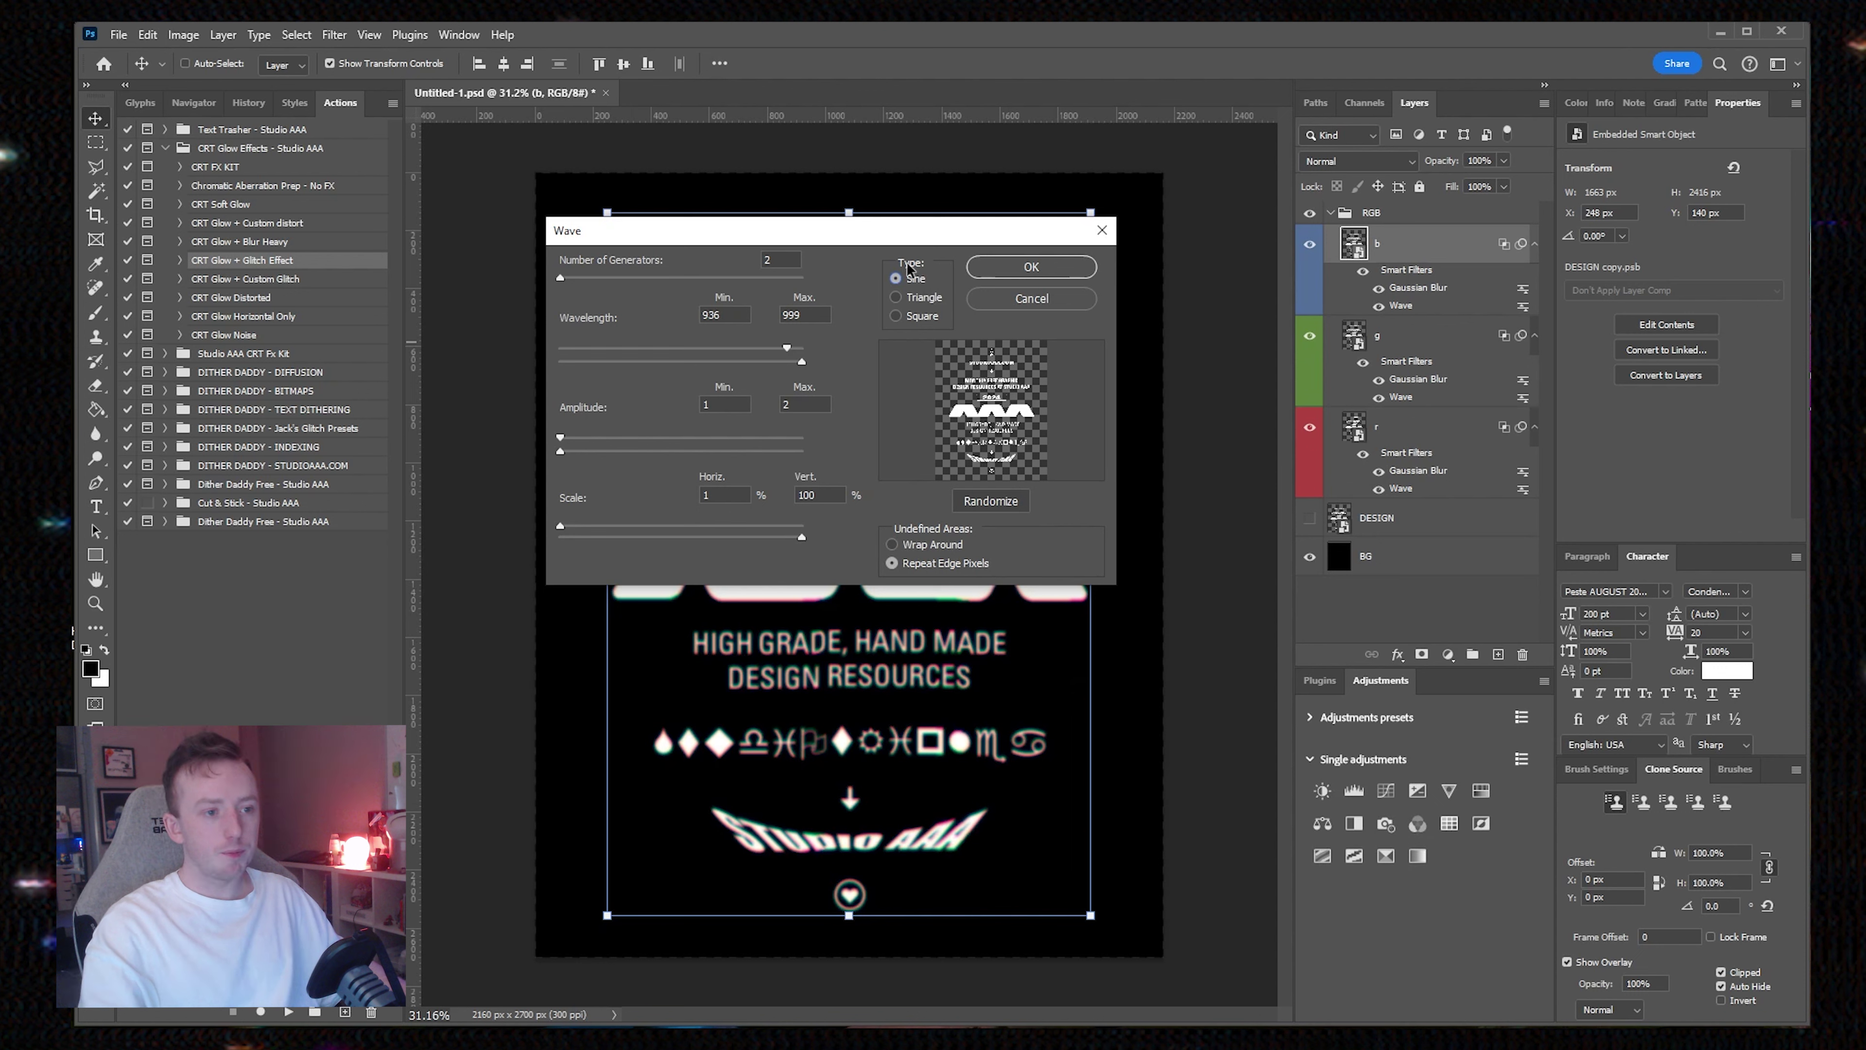
Step: Apply b's Sine wave, then set layer g's Wave to Triangle with Wavelength Min 848
click(981, 273)
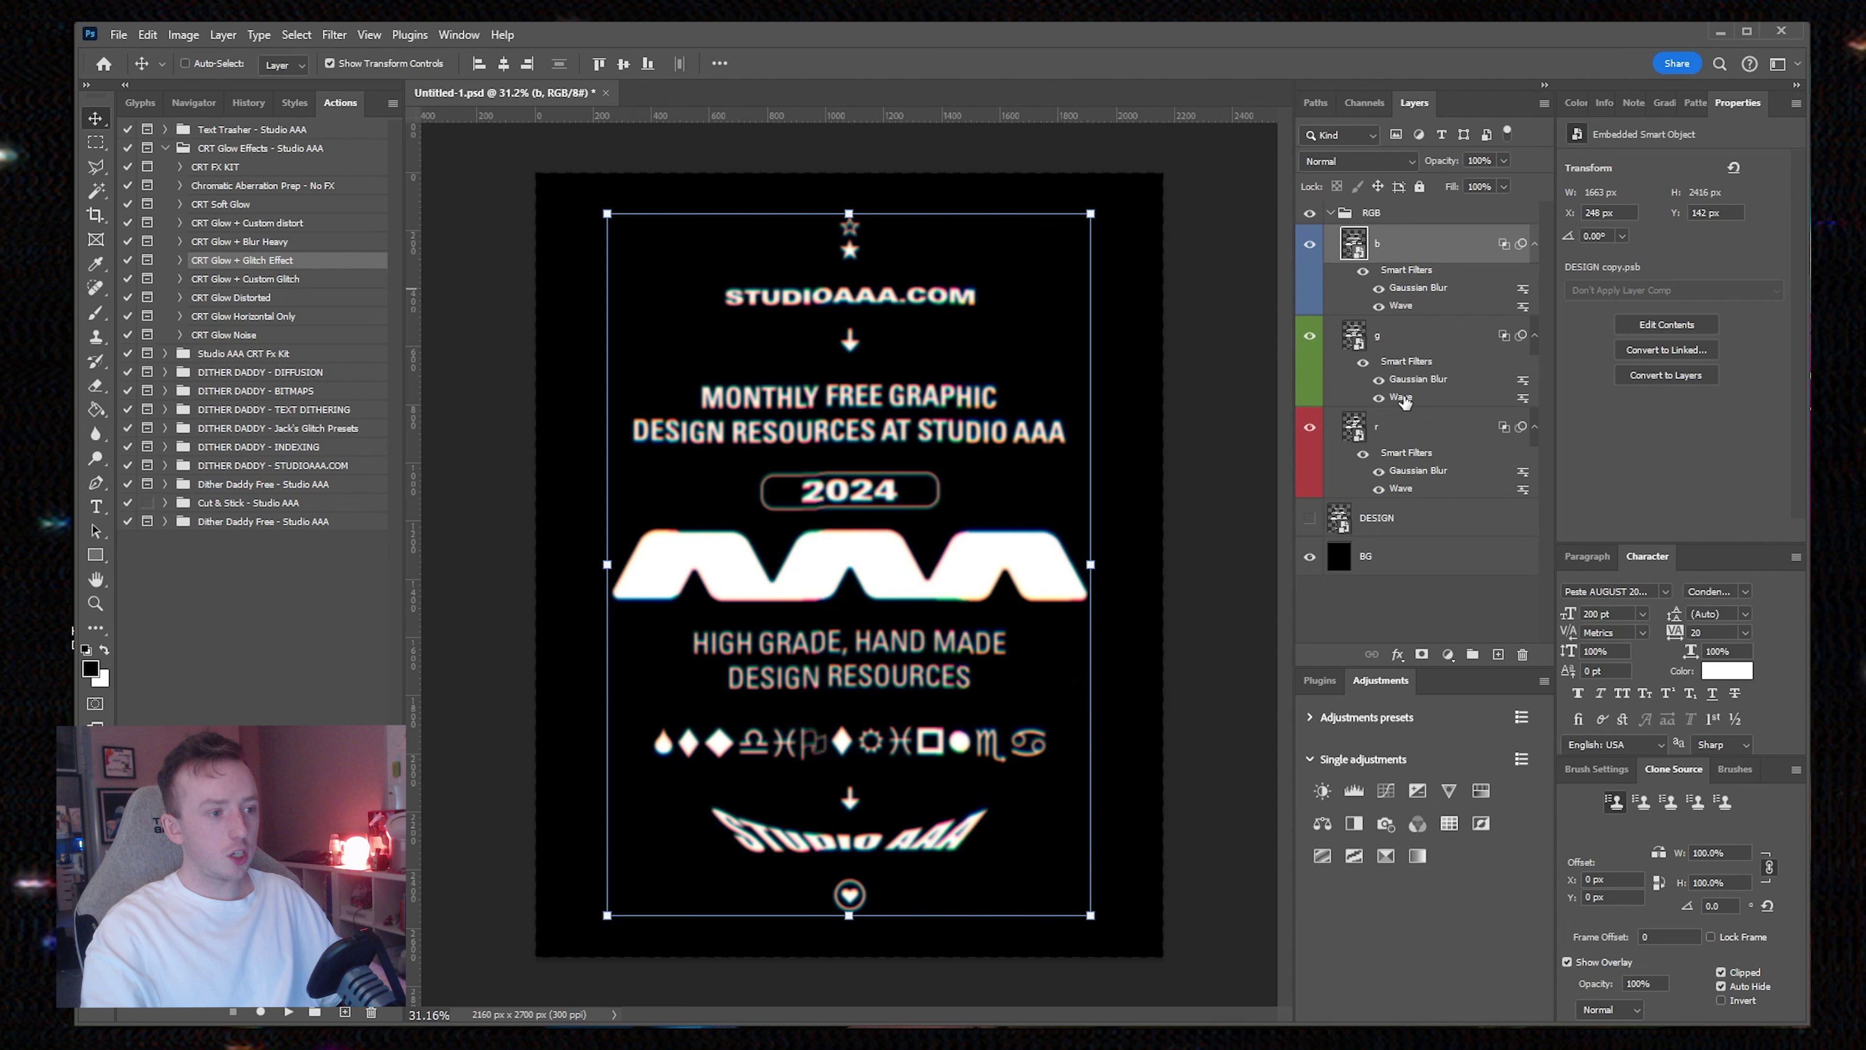
double_click(1403, 398)
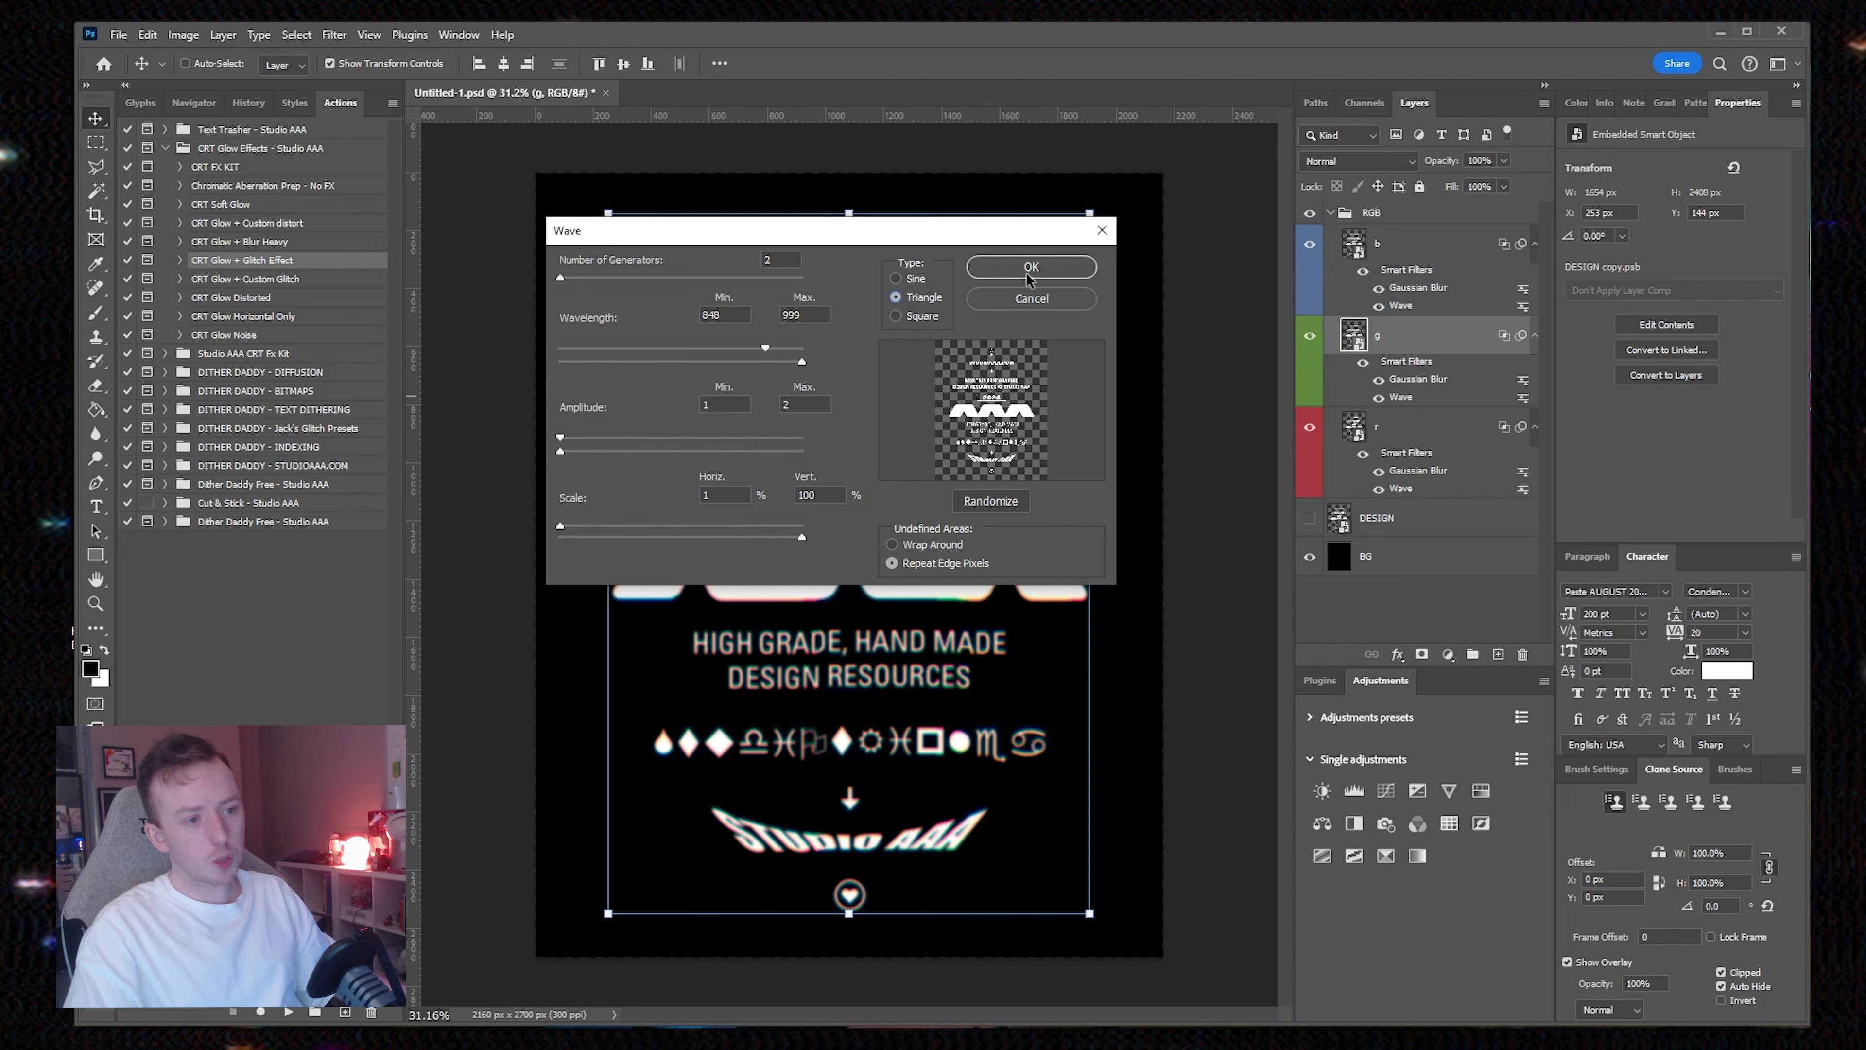
click(1056, 268)
scroll(944, 444, up, 4)
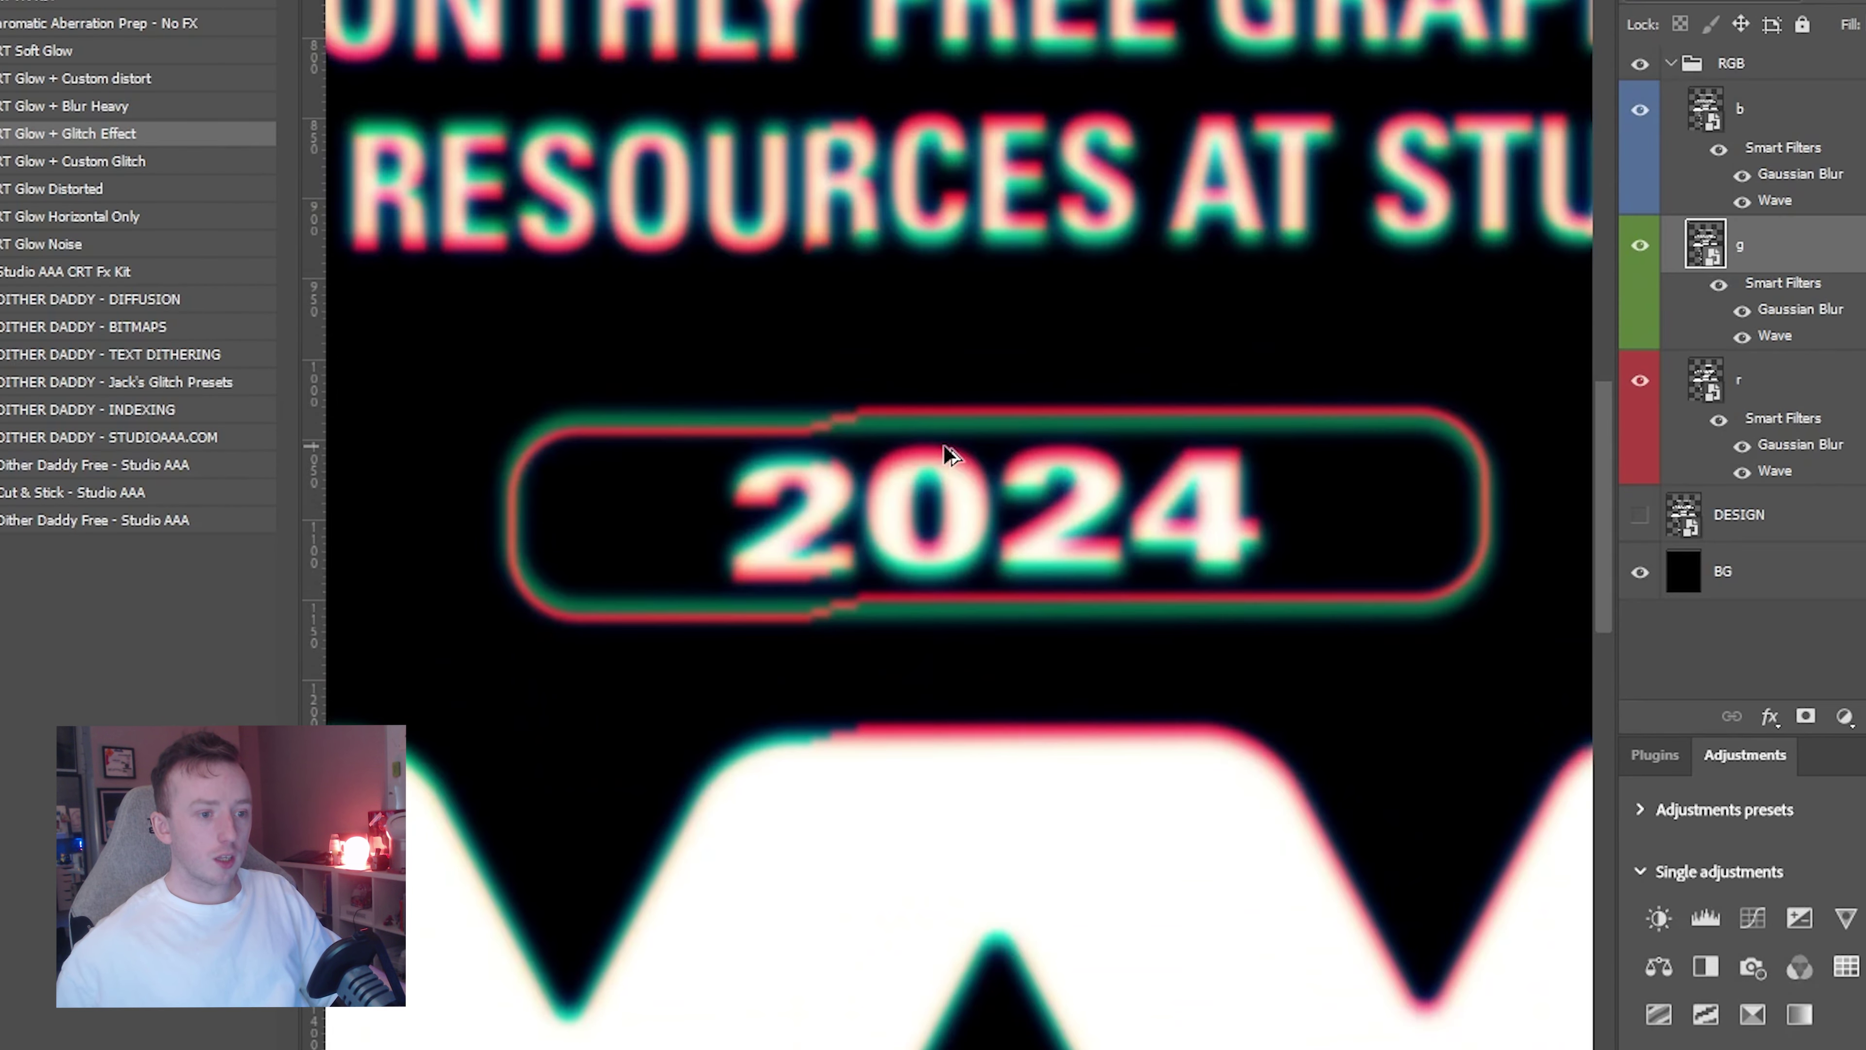
scroll(943, 443, down, 2)
scroll(1250, 445, down, 2)
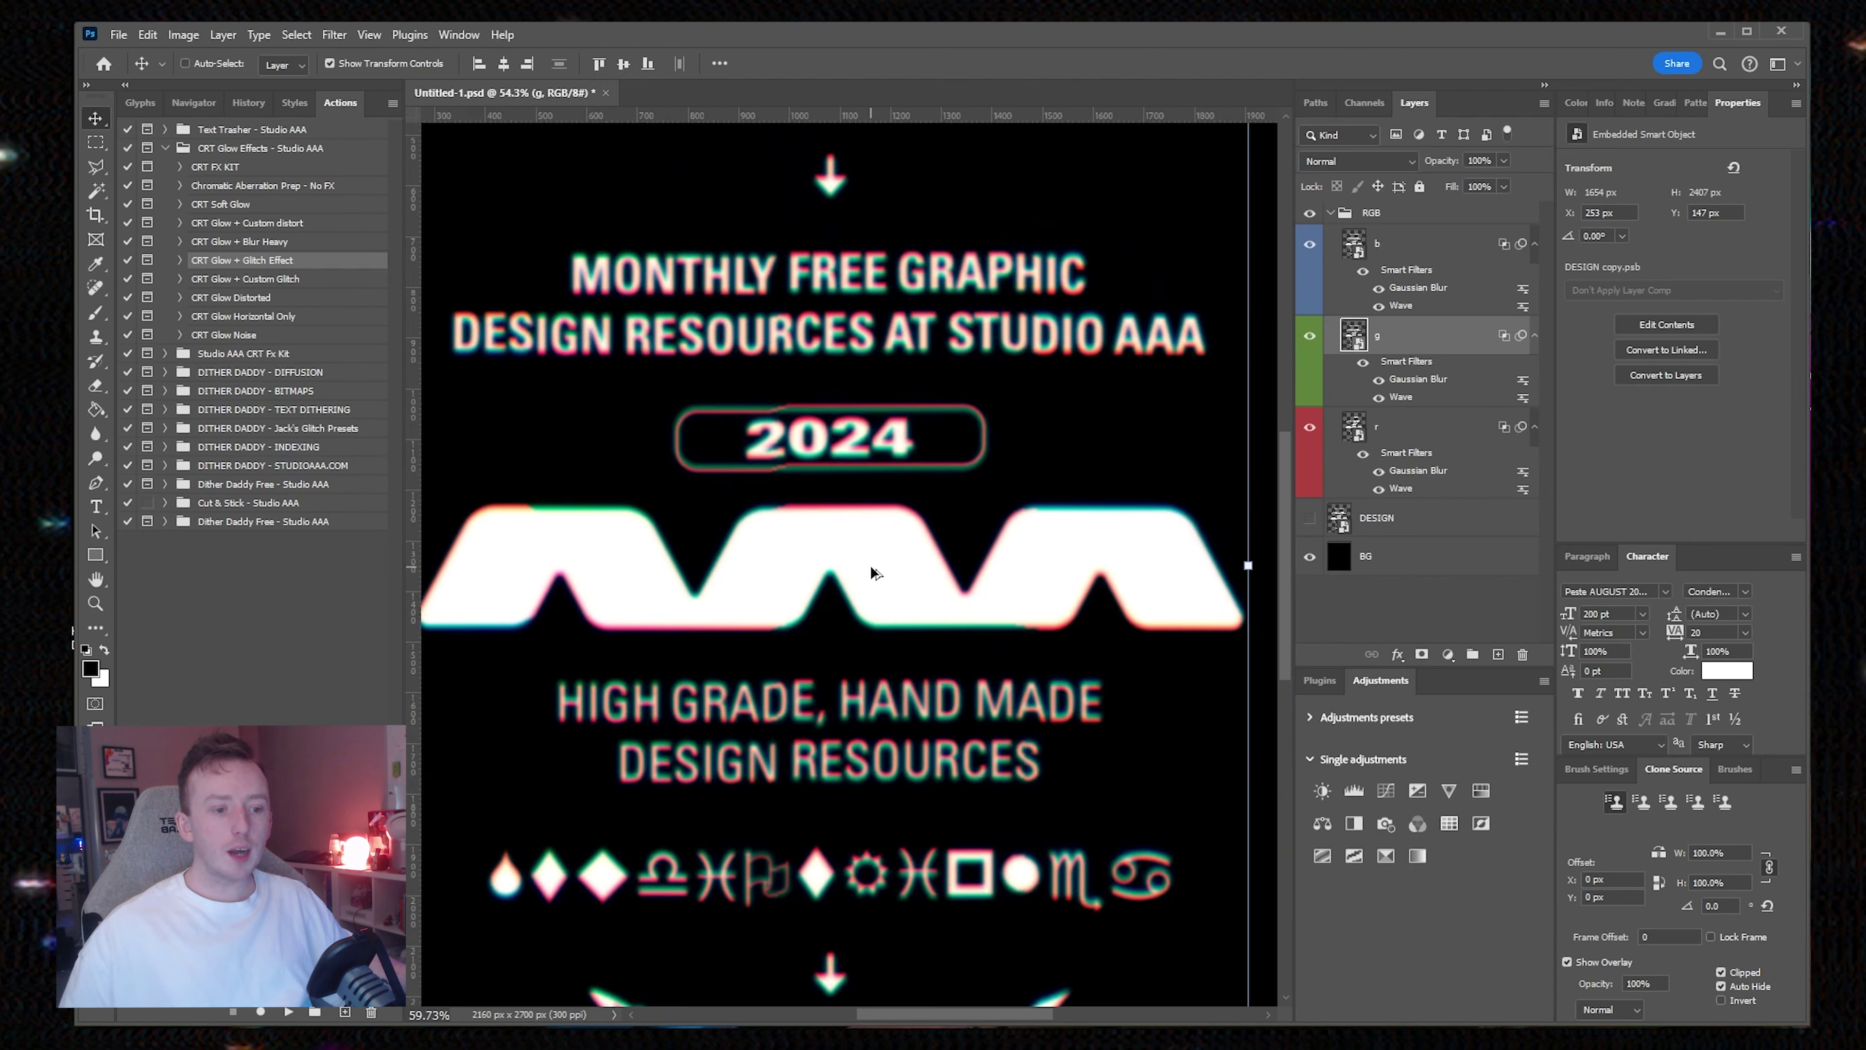
Step: Raise the b layer's Wave Amplitude Max, trying several values before settling lower
scroll(997, 592, up, 3)
scroll(997, 593, down, 3)
scroll(874, 660, down, 2)
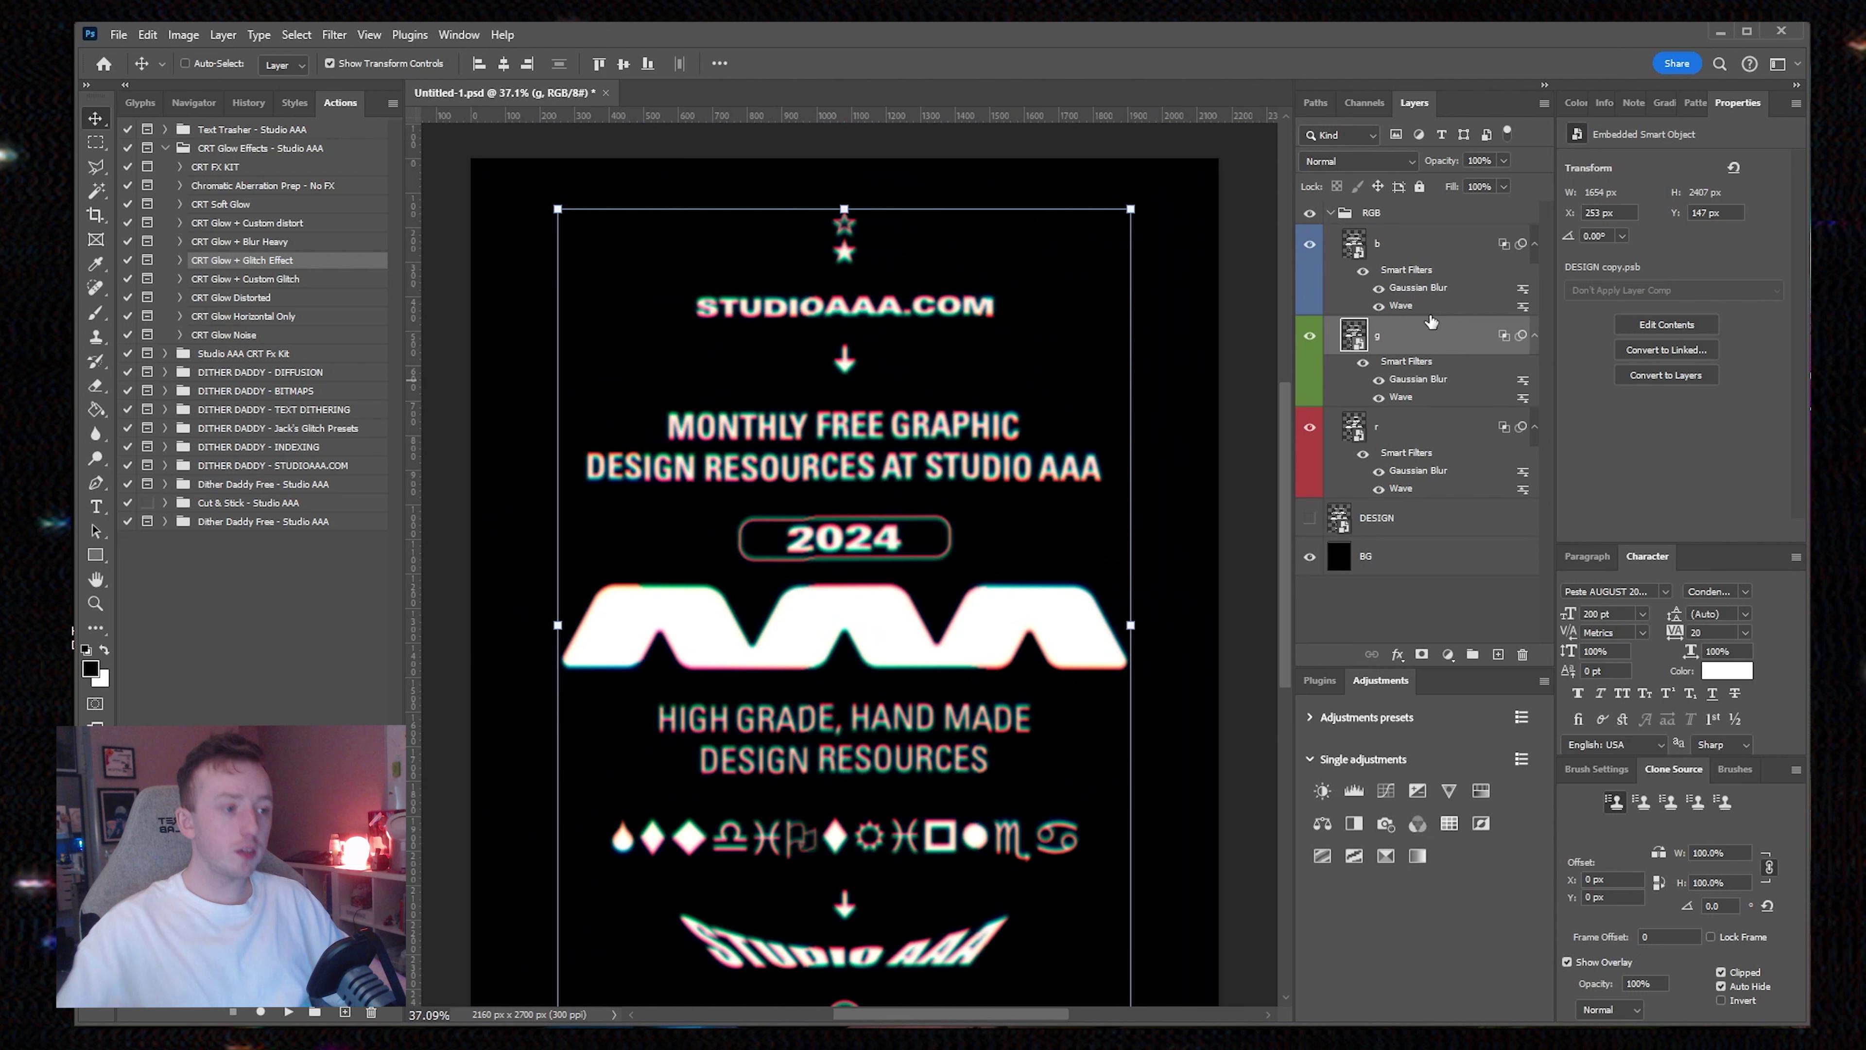
double_click(1404, 307)
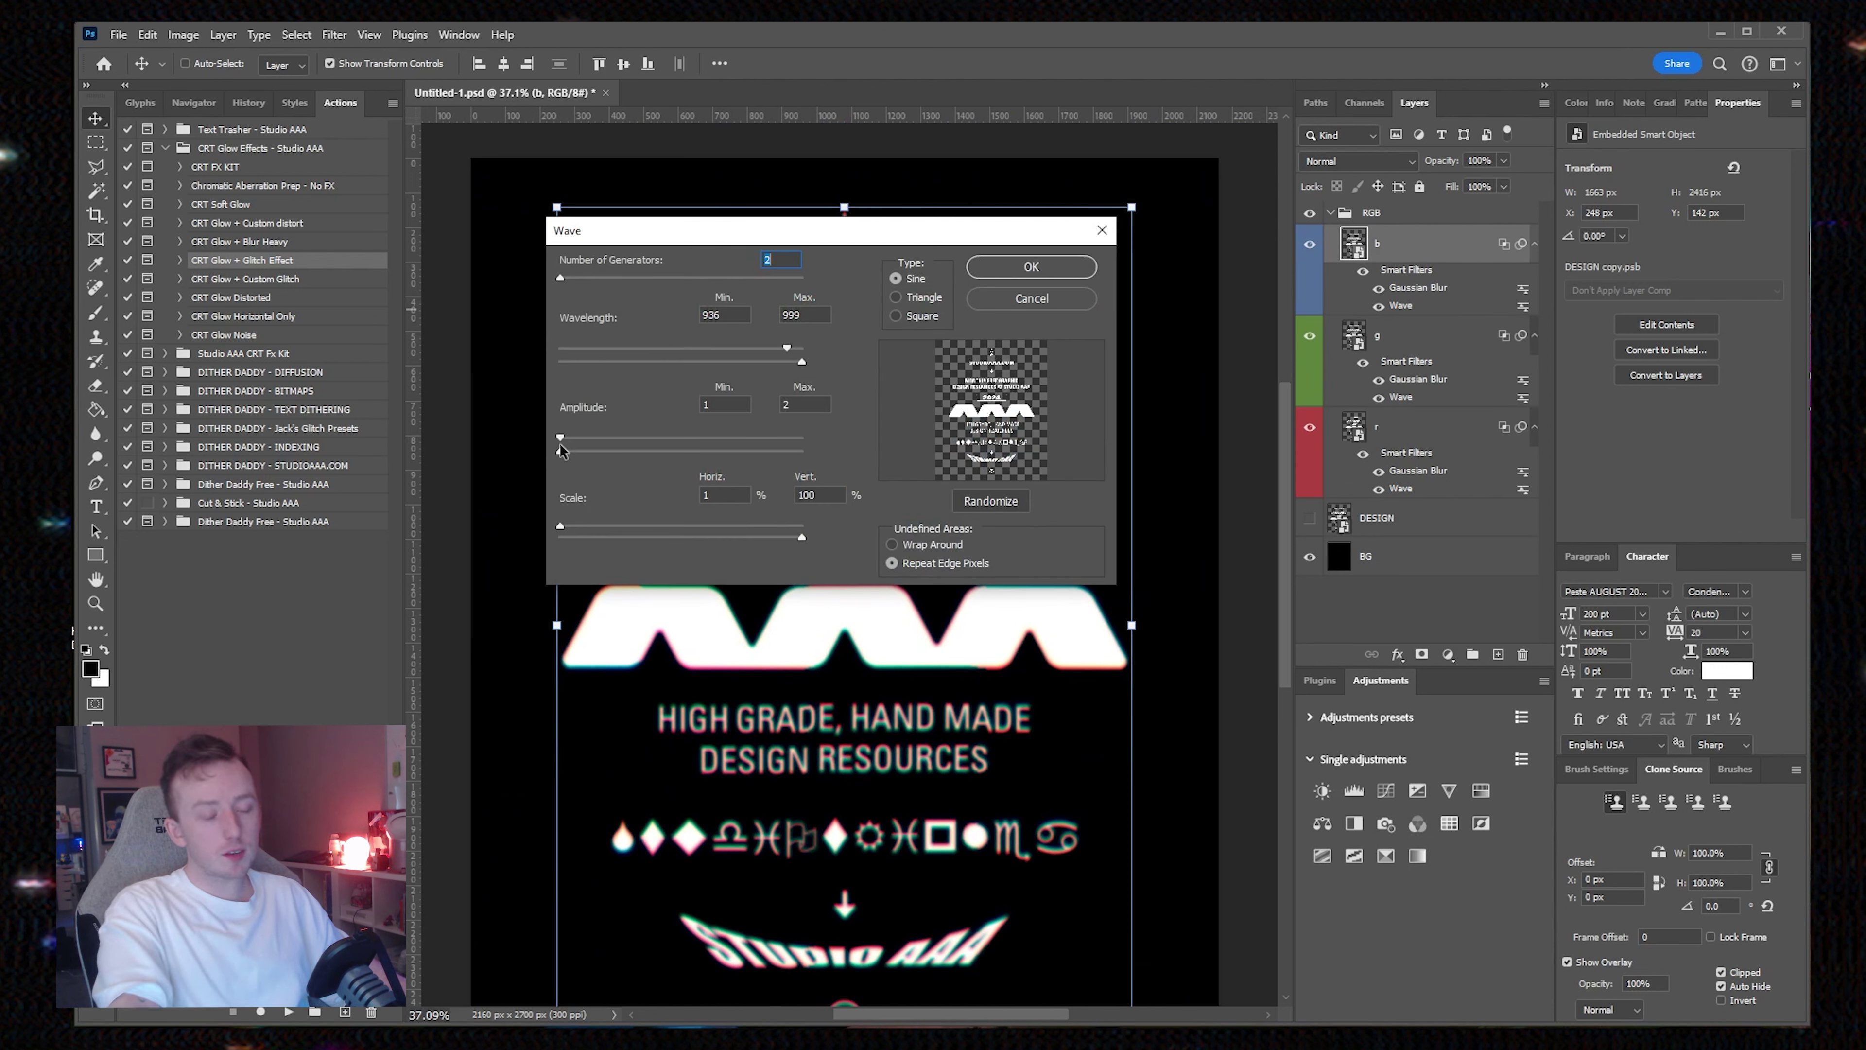
mouse_move(563, 450)
mouse_down()
mouse_move(707, 464)
mouse_move(587, 471)
mouse_move(611, 455)
mouse_move(773, 469)
mouse_move(572, 458)
mouse_up()
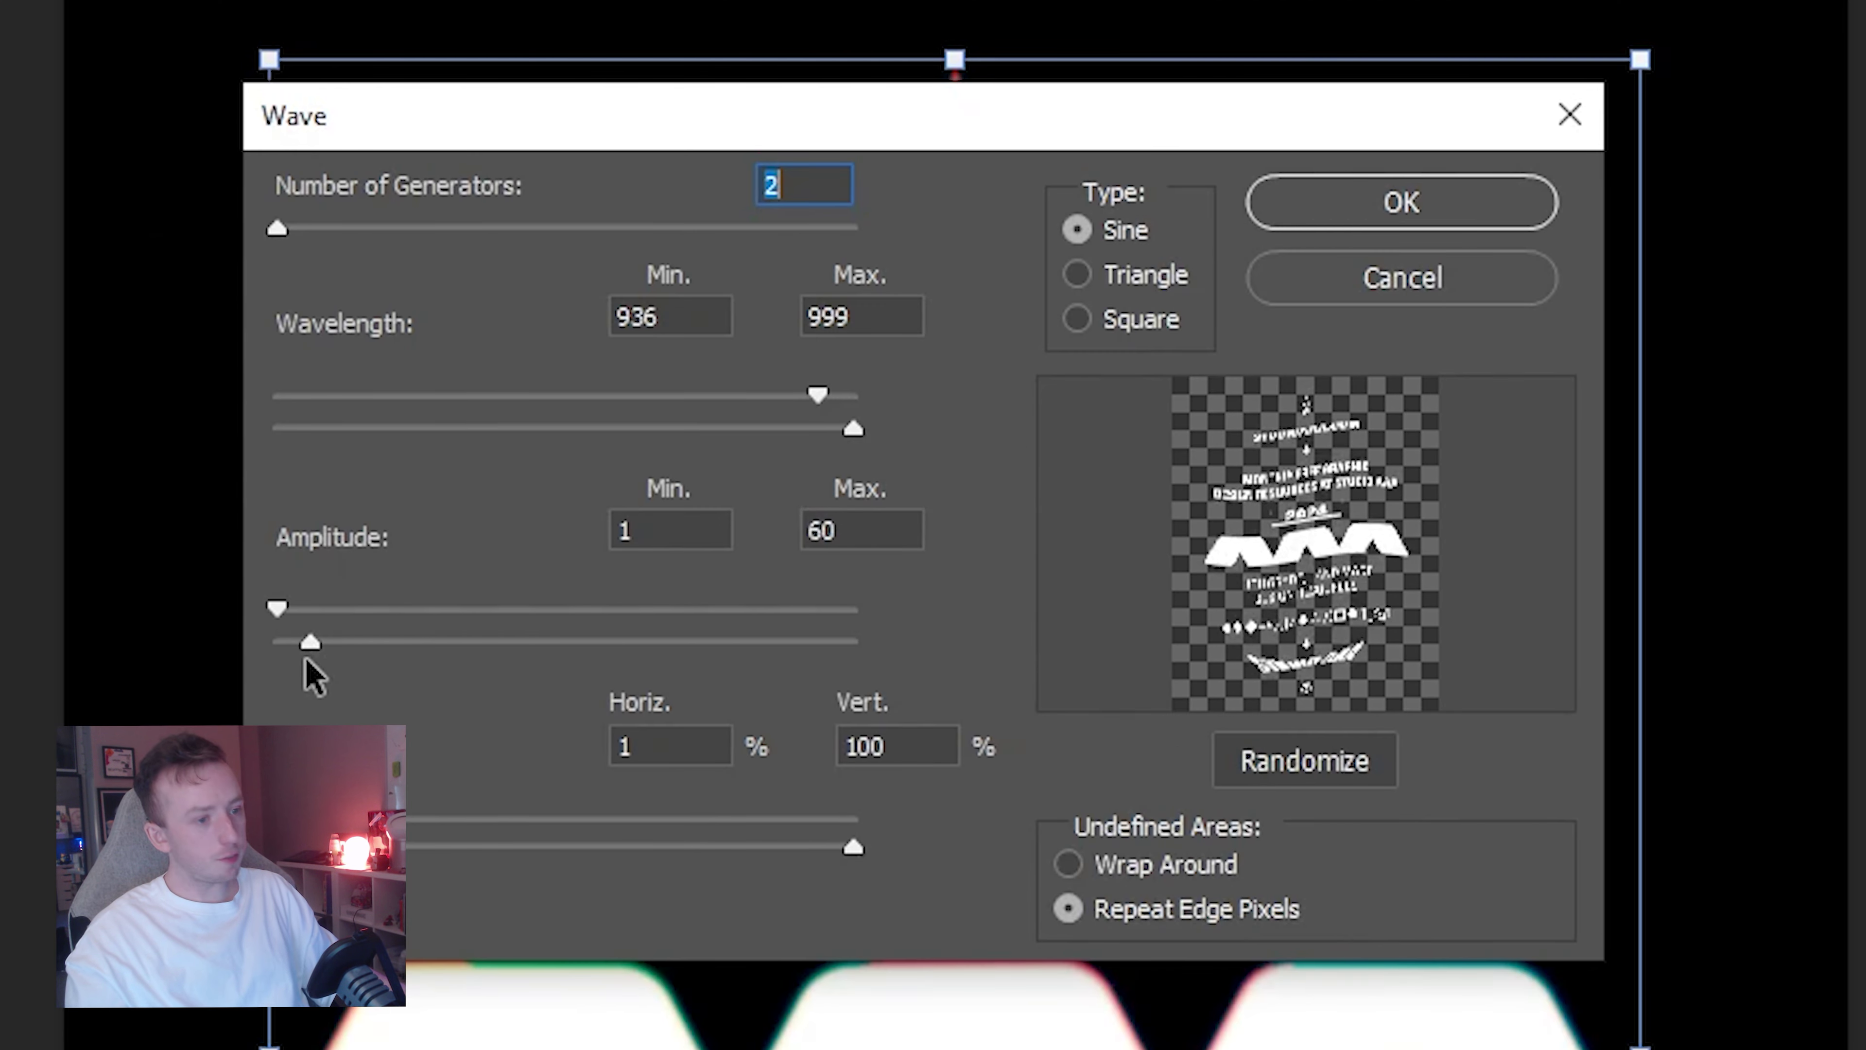
drag(306, 660, 607, 736)
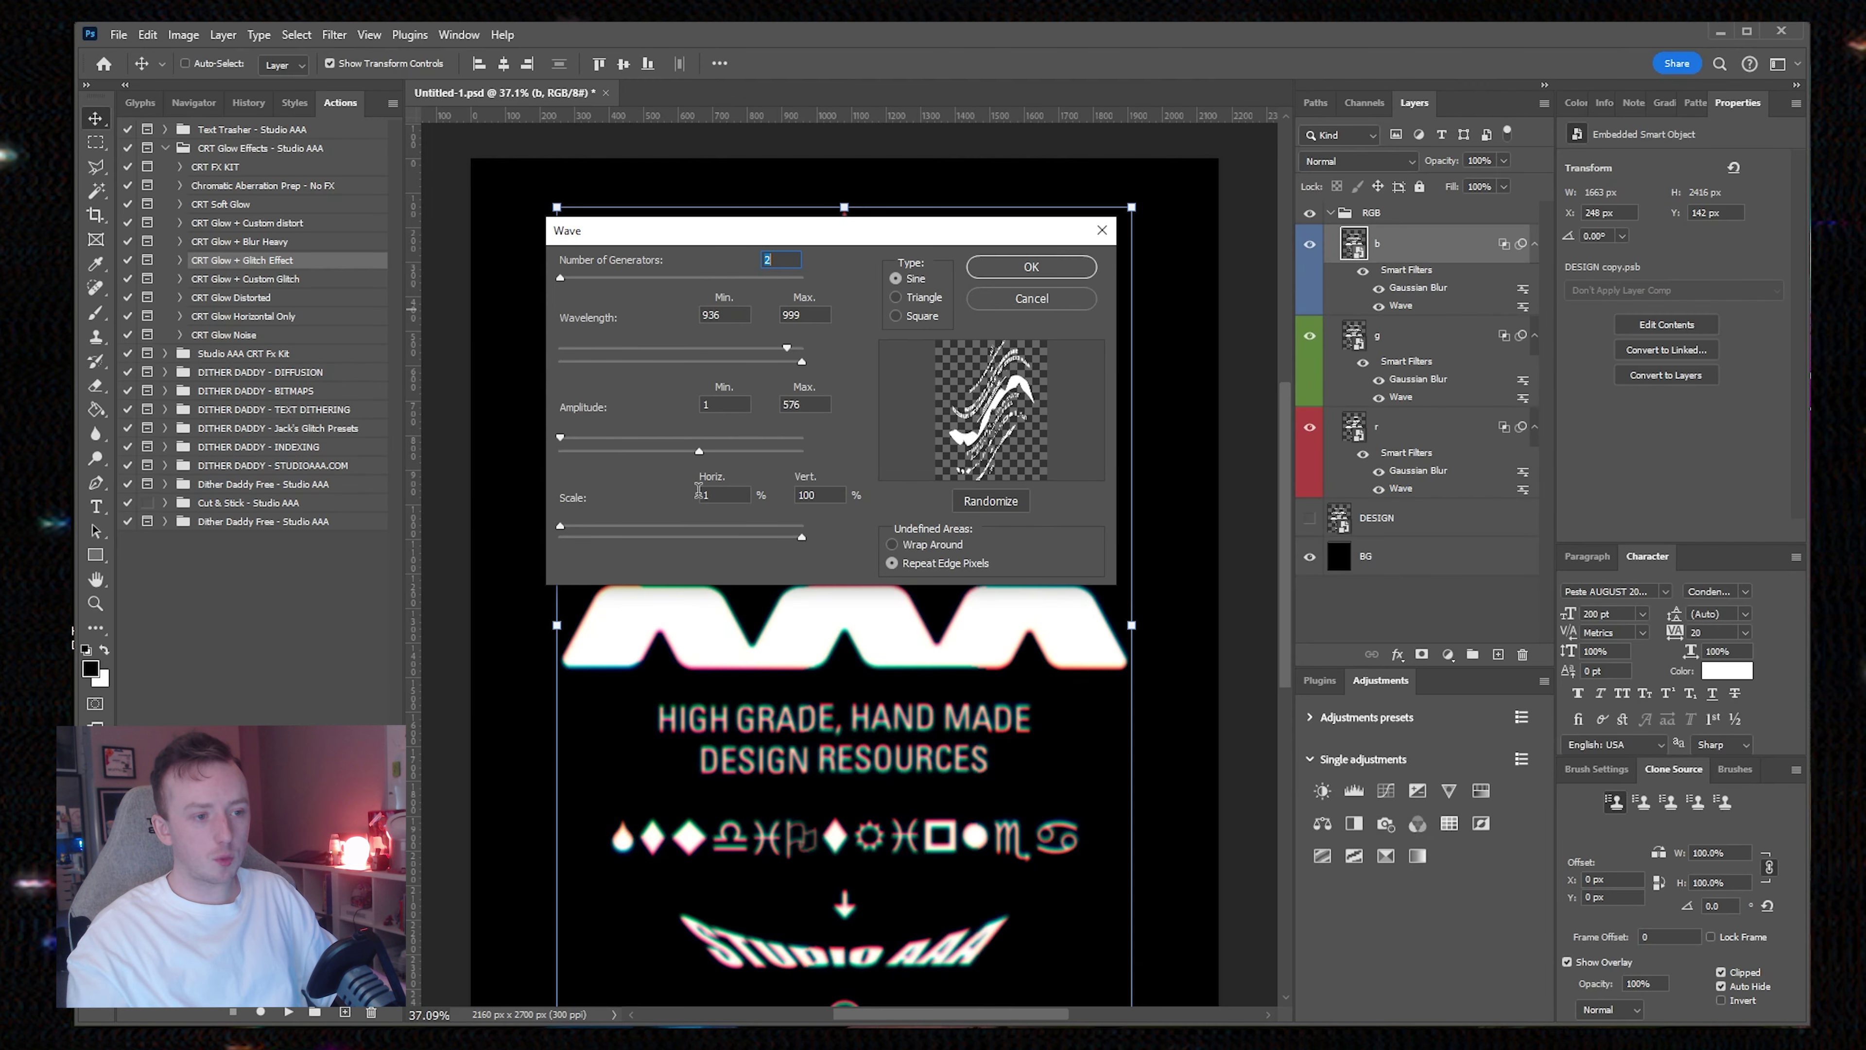
drag(699, 491, 584, 456)
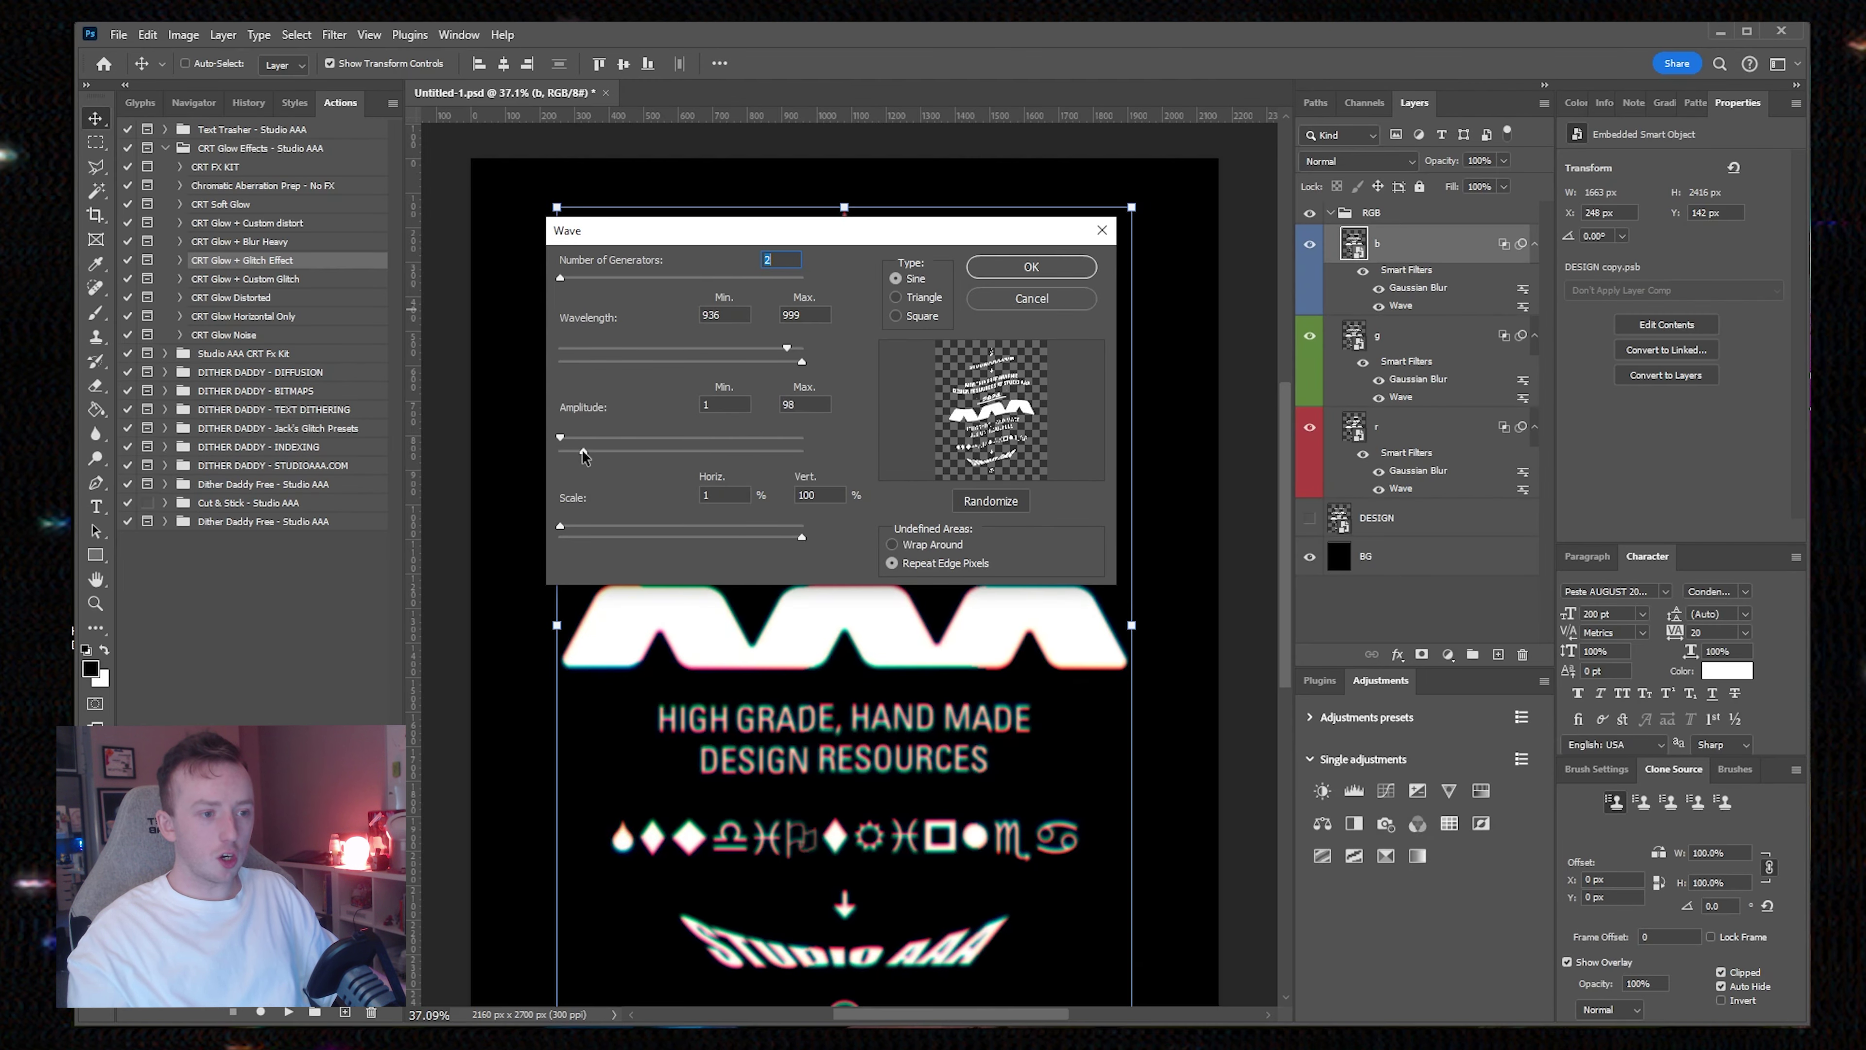
click(1031, 267)
Step: Reconfirm g's Wave settings and raise the r layer's Amplitude Max
double_click(1400, 398)
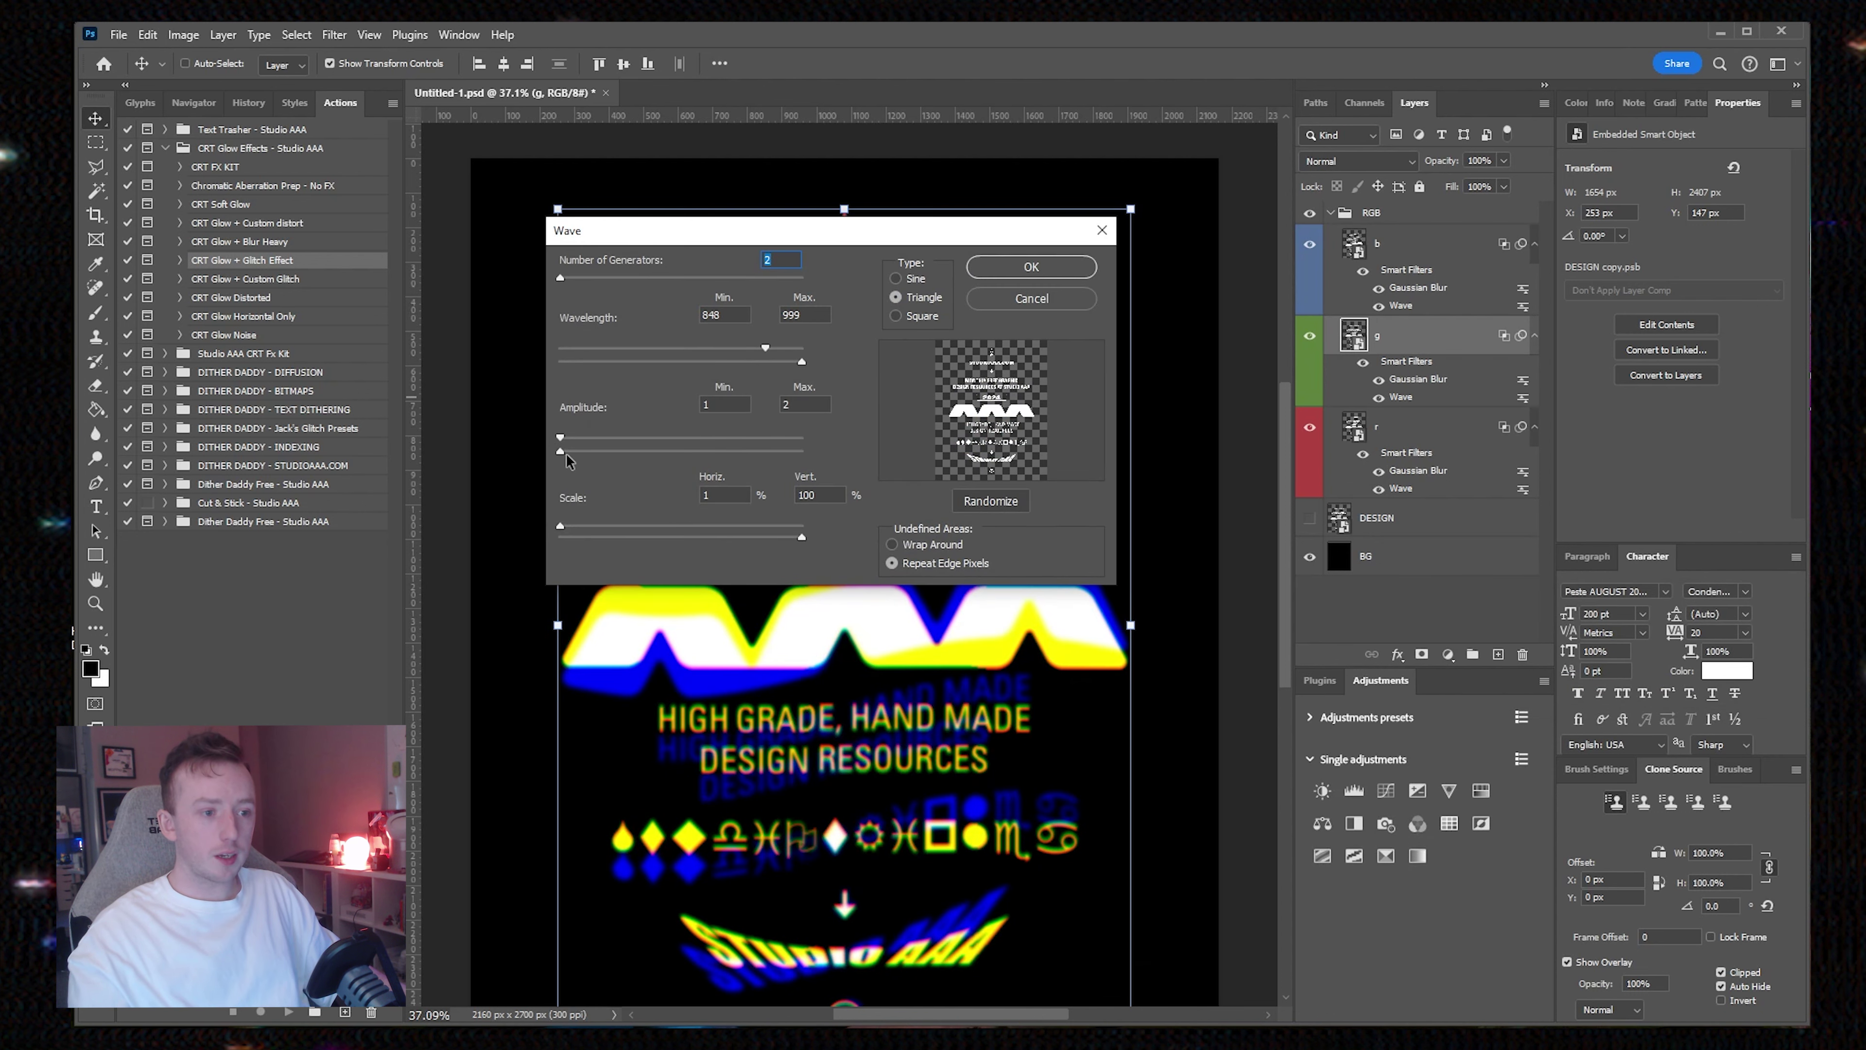
click(1032, 267)
double_click(1400, 488)
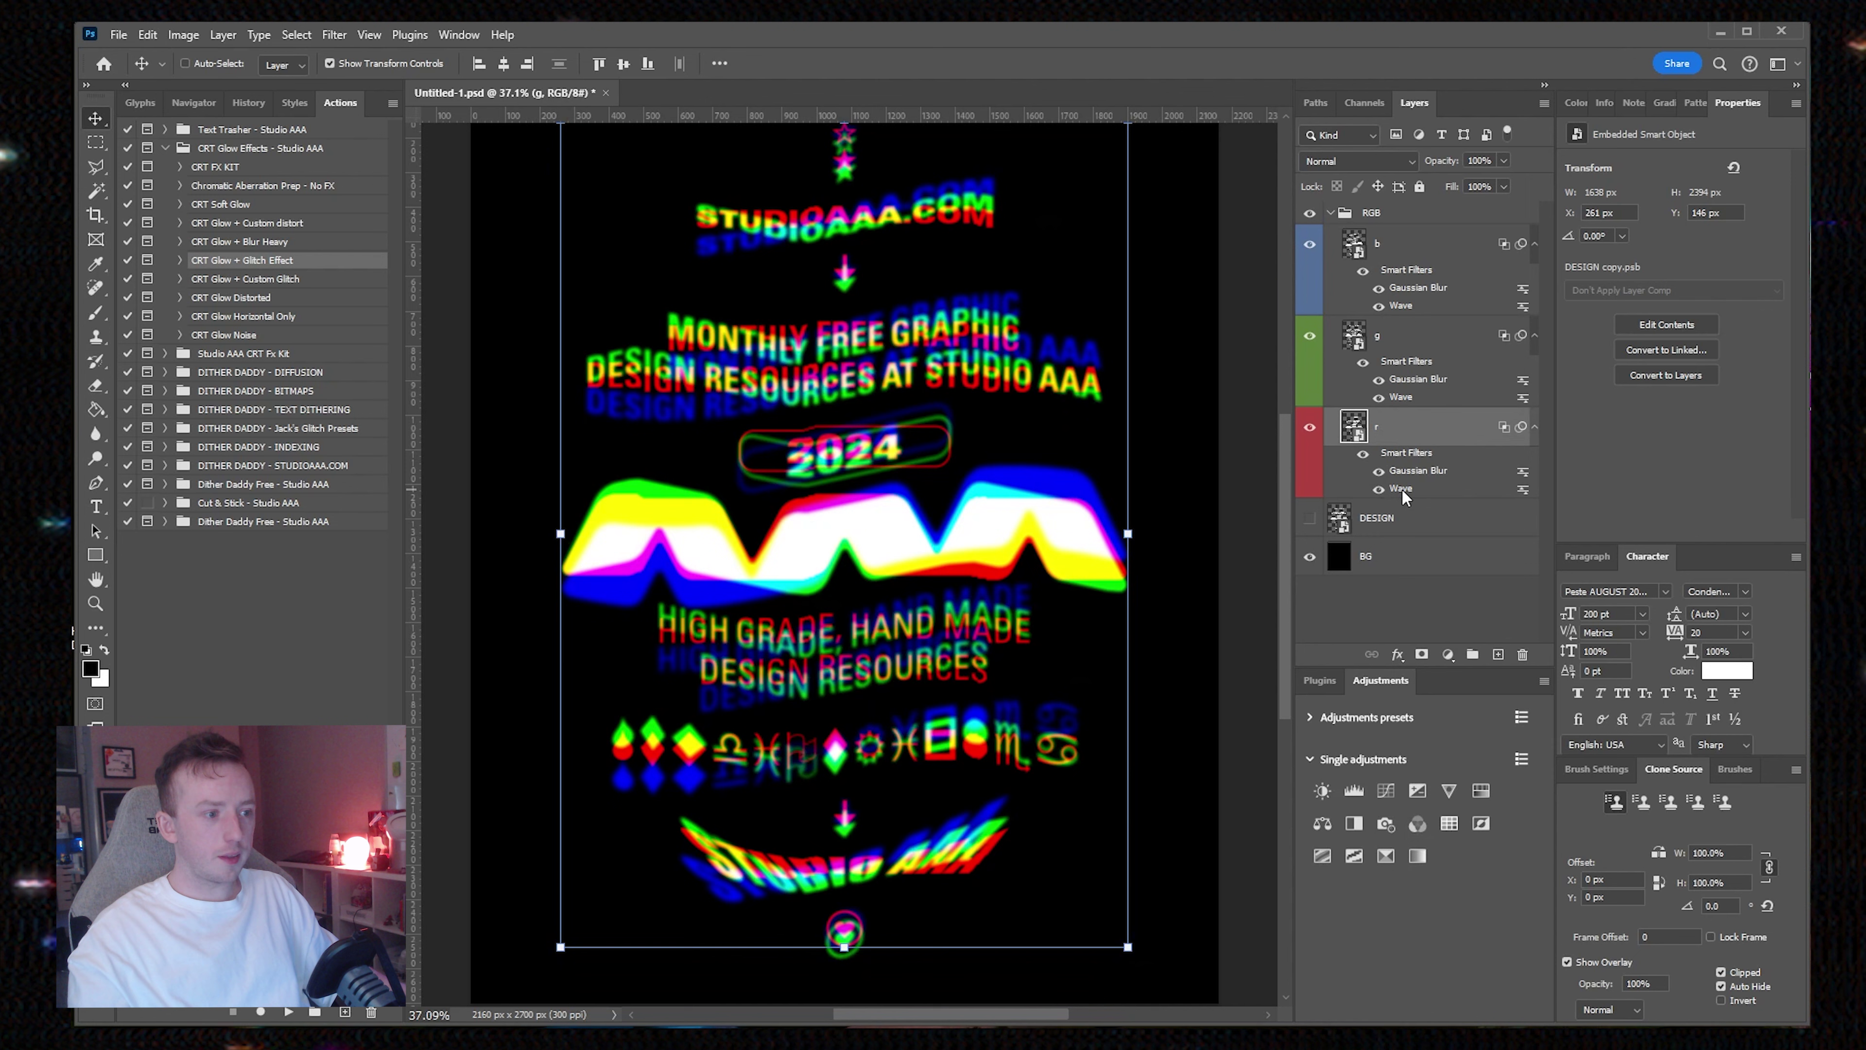
mouse_move(561, 450)
mouse_down()
mouse_move(659, 456)
mouse_move(557, 462)
mouse_up()
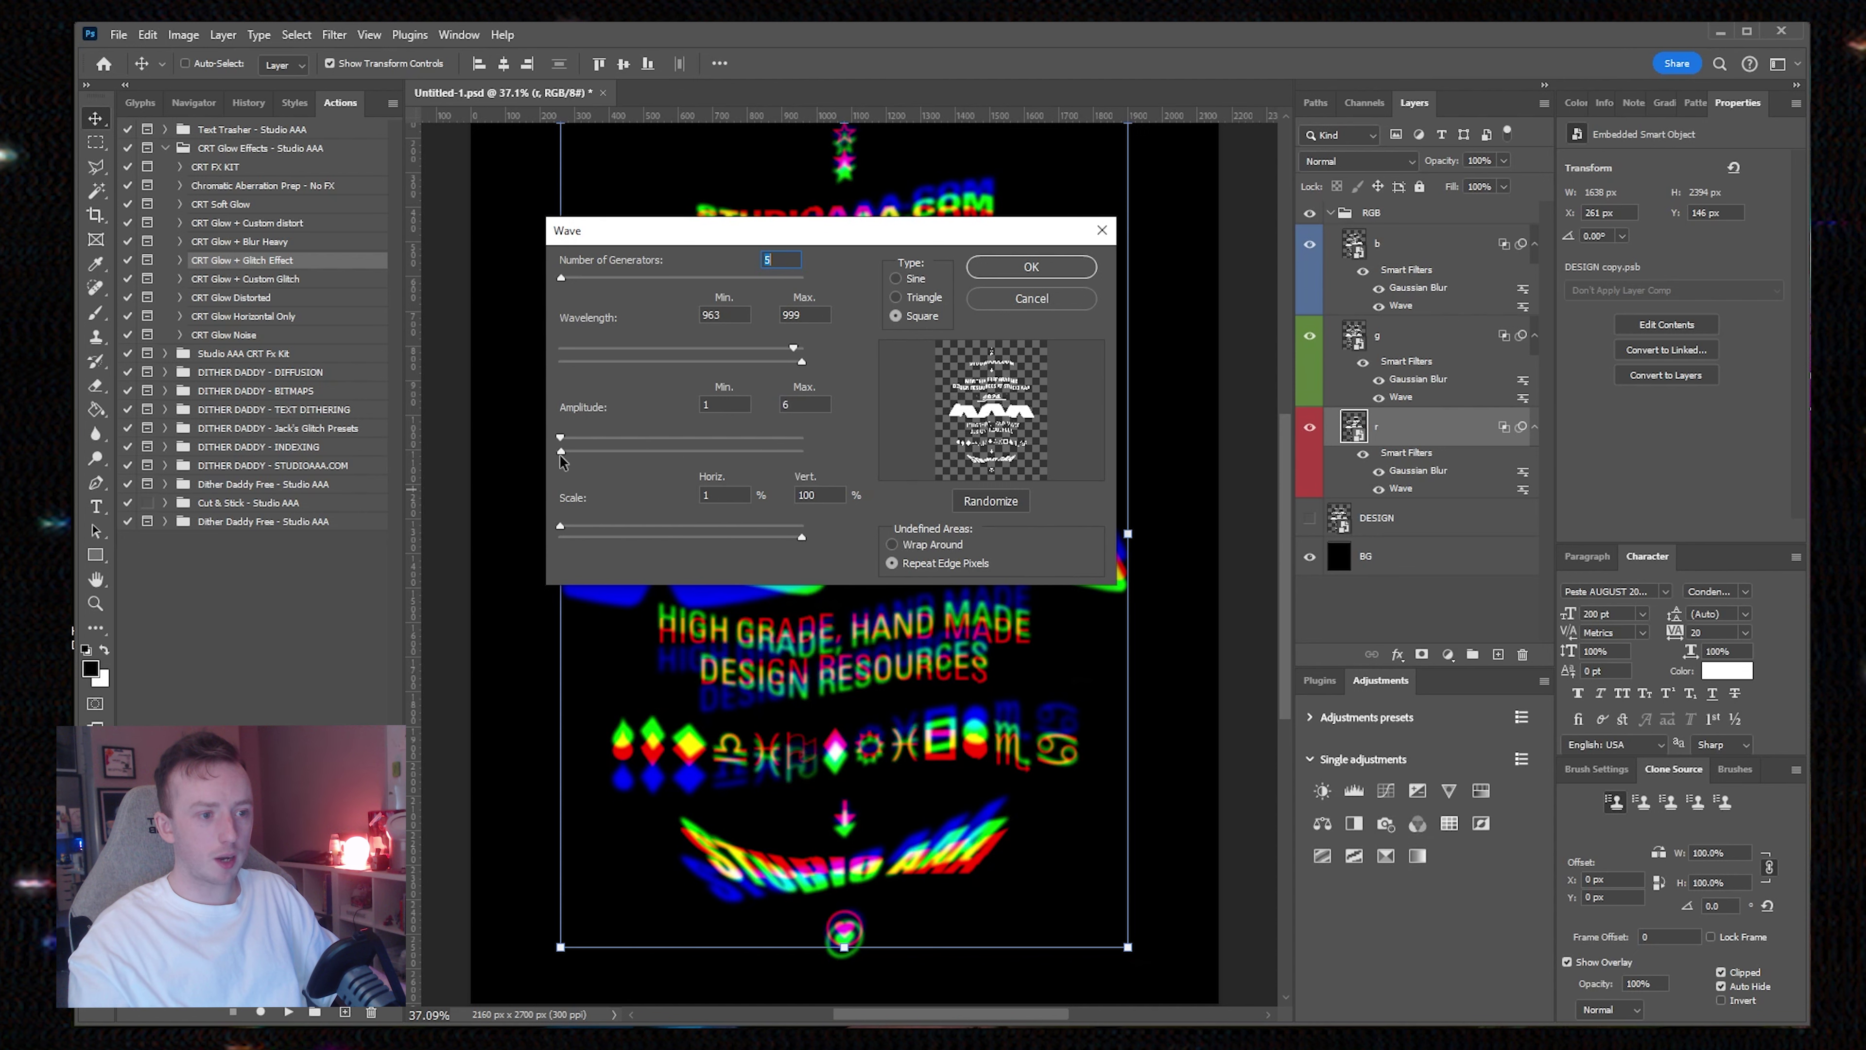
key(Return)
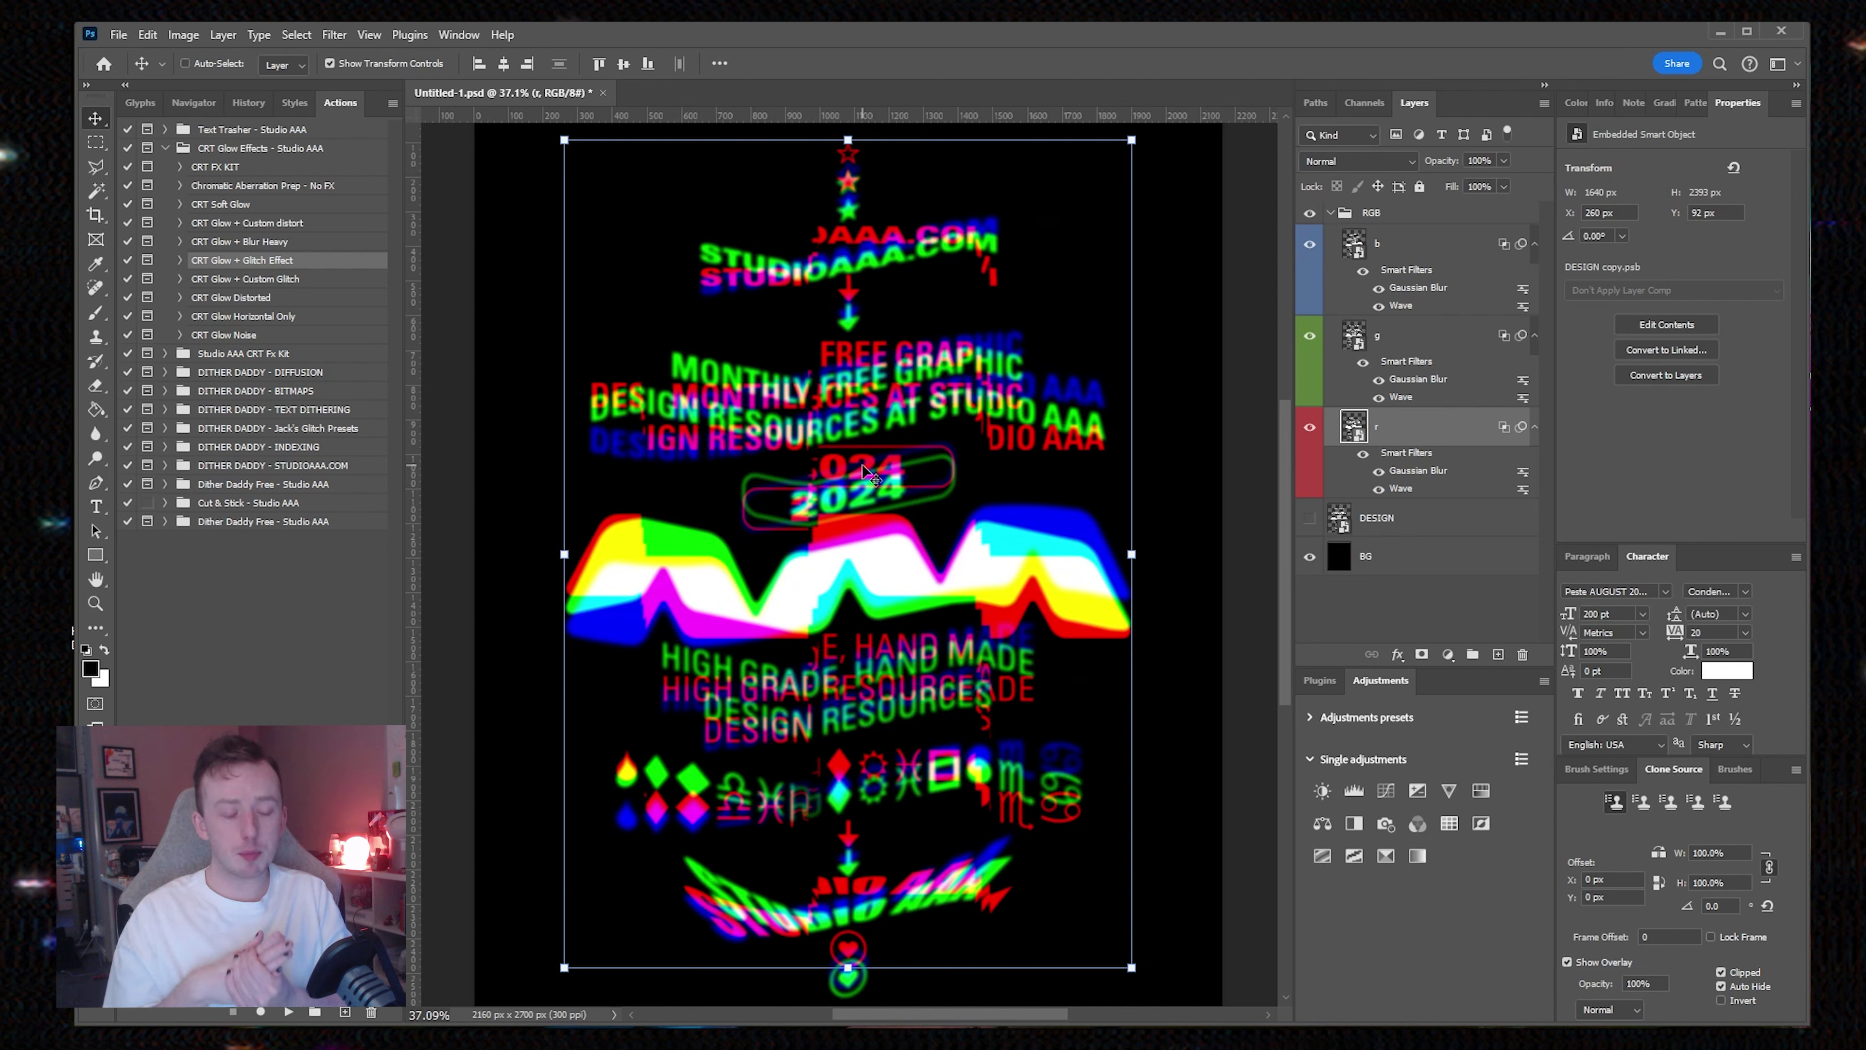
Step: Set r's Wave to Wavelength Min 998 and Amplitude Max about 141
double_click(1402, 491)
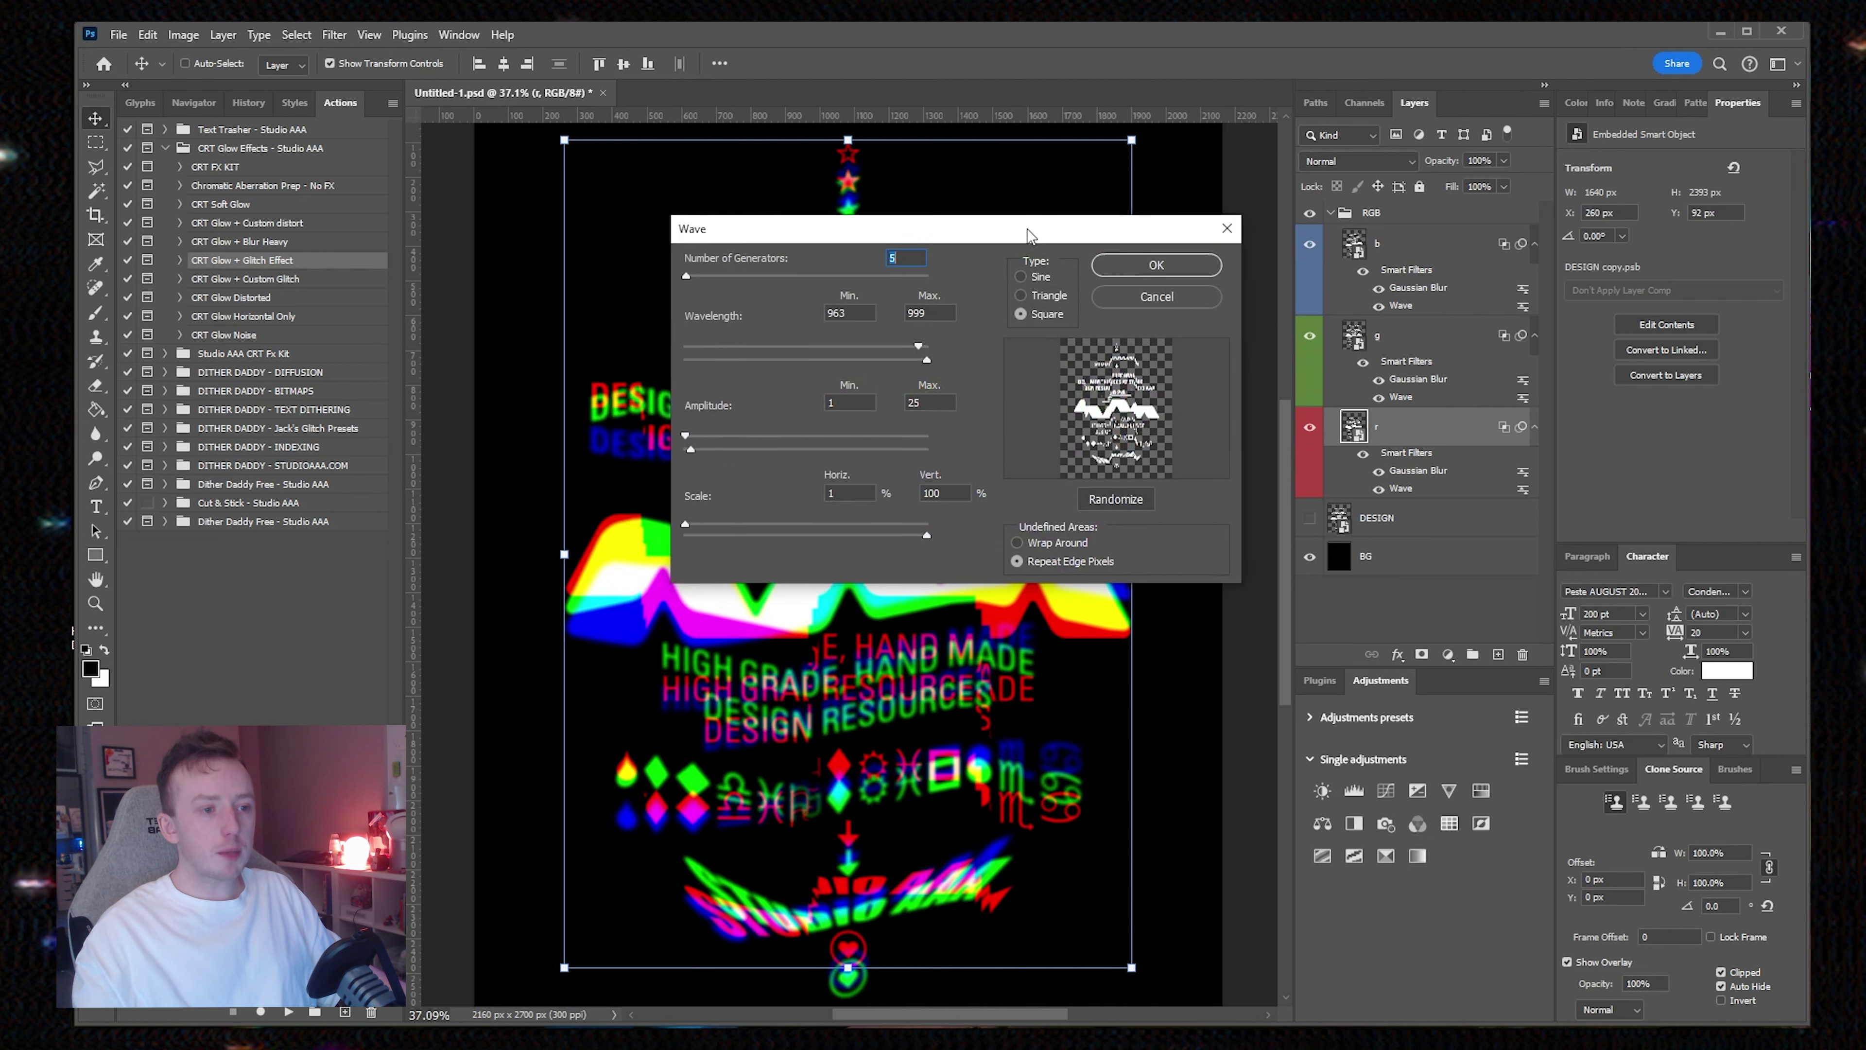
drag(1027, 234, 1364, 224)
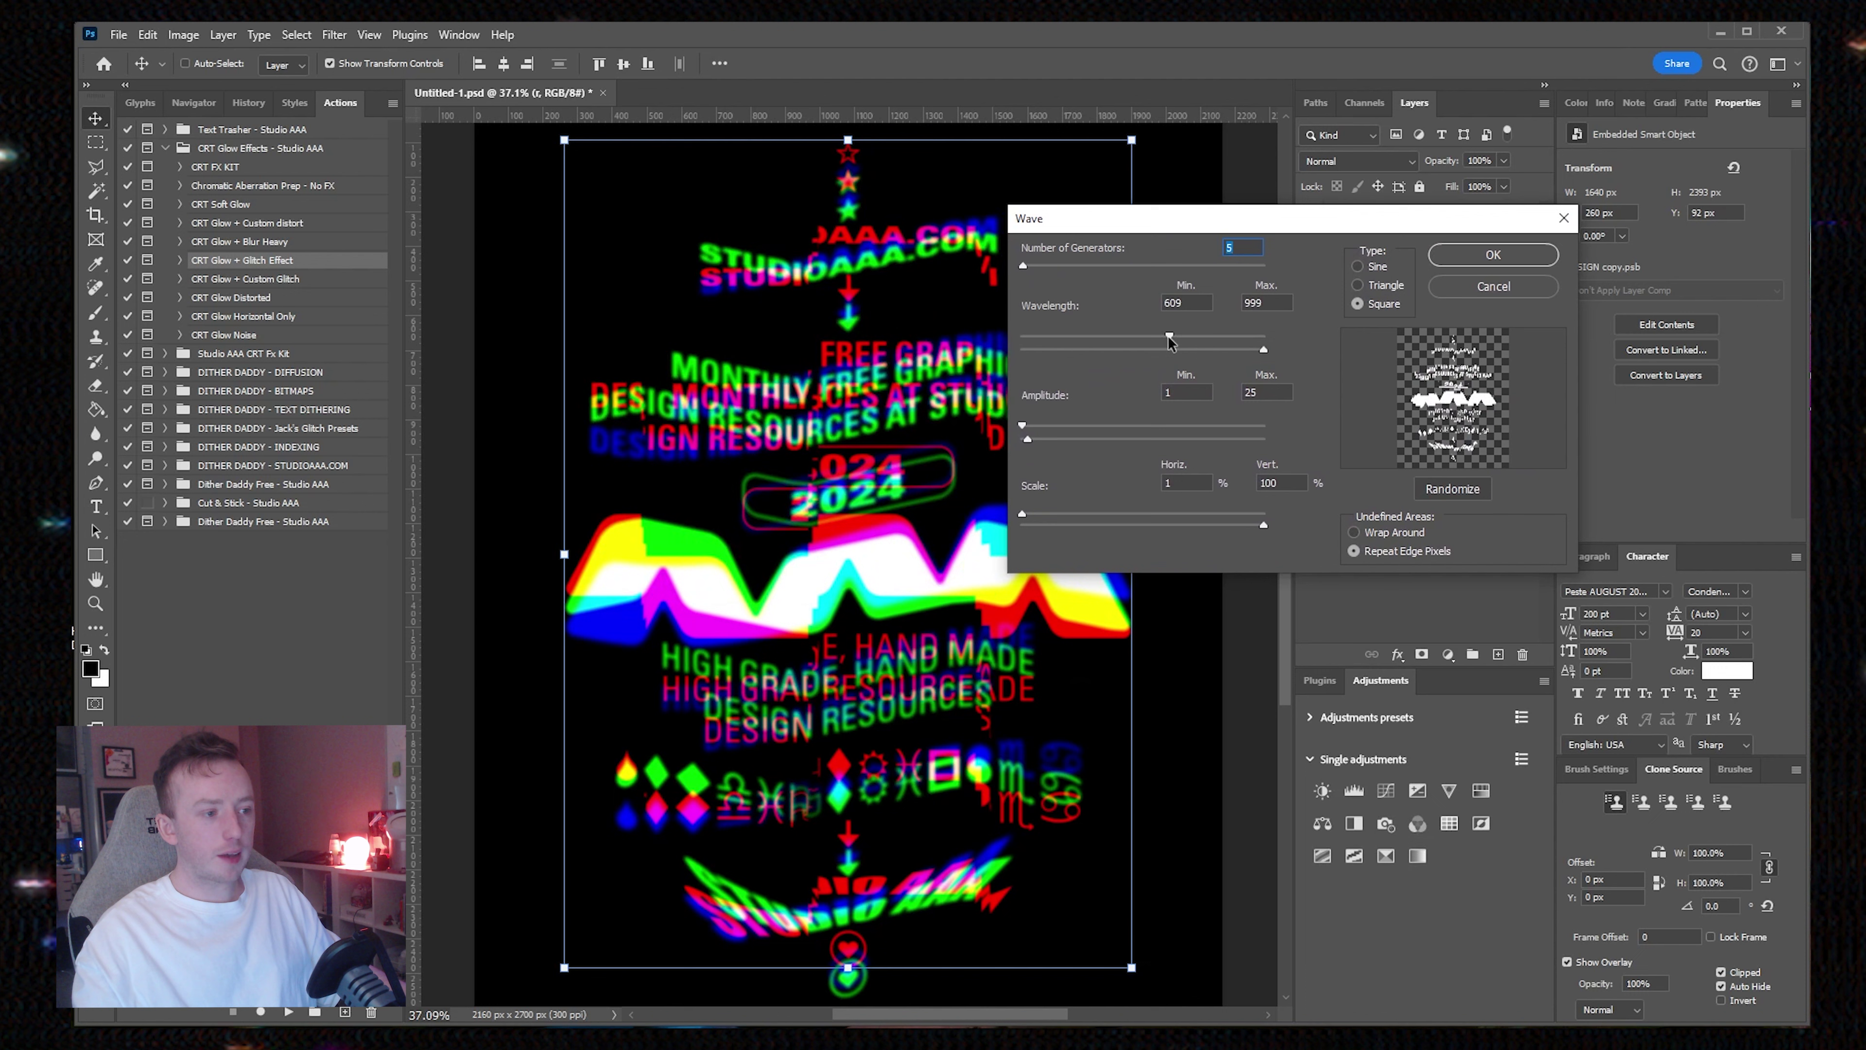
drag(1255, 336, 1280, 345)
mouse_move(1027, 439)
mouse_down()
mouse_move(1130, 439)
mouse_move(1055, 440)
mouse_up()
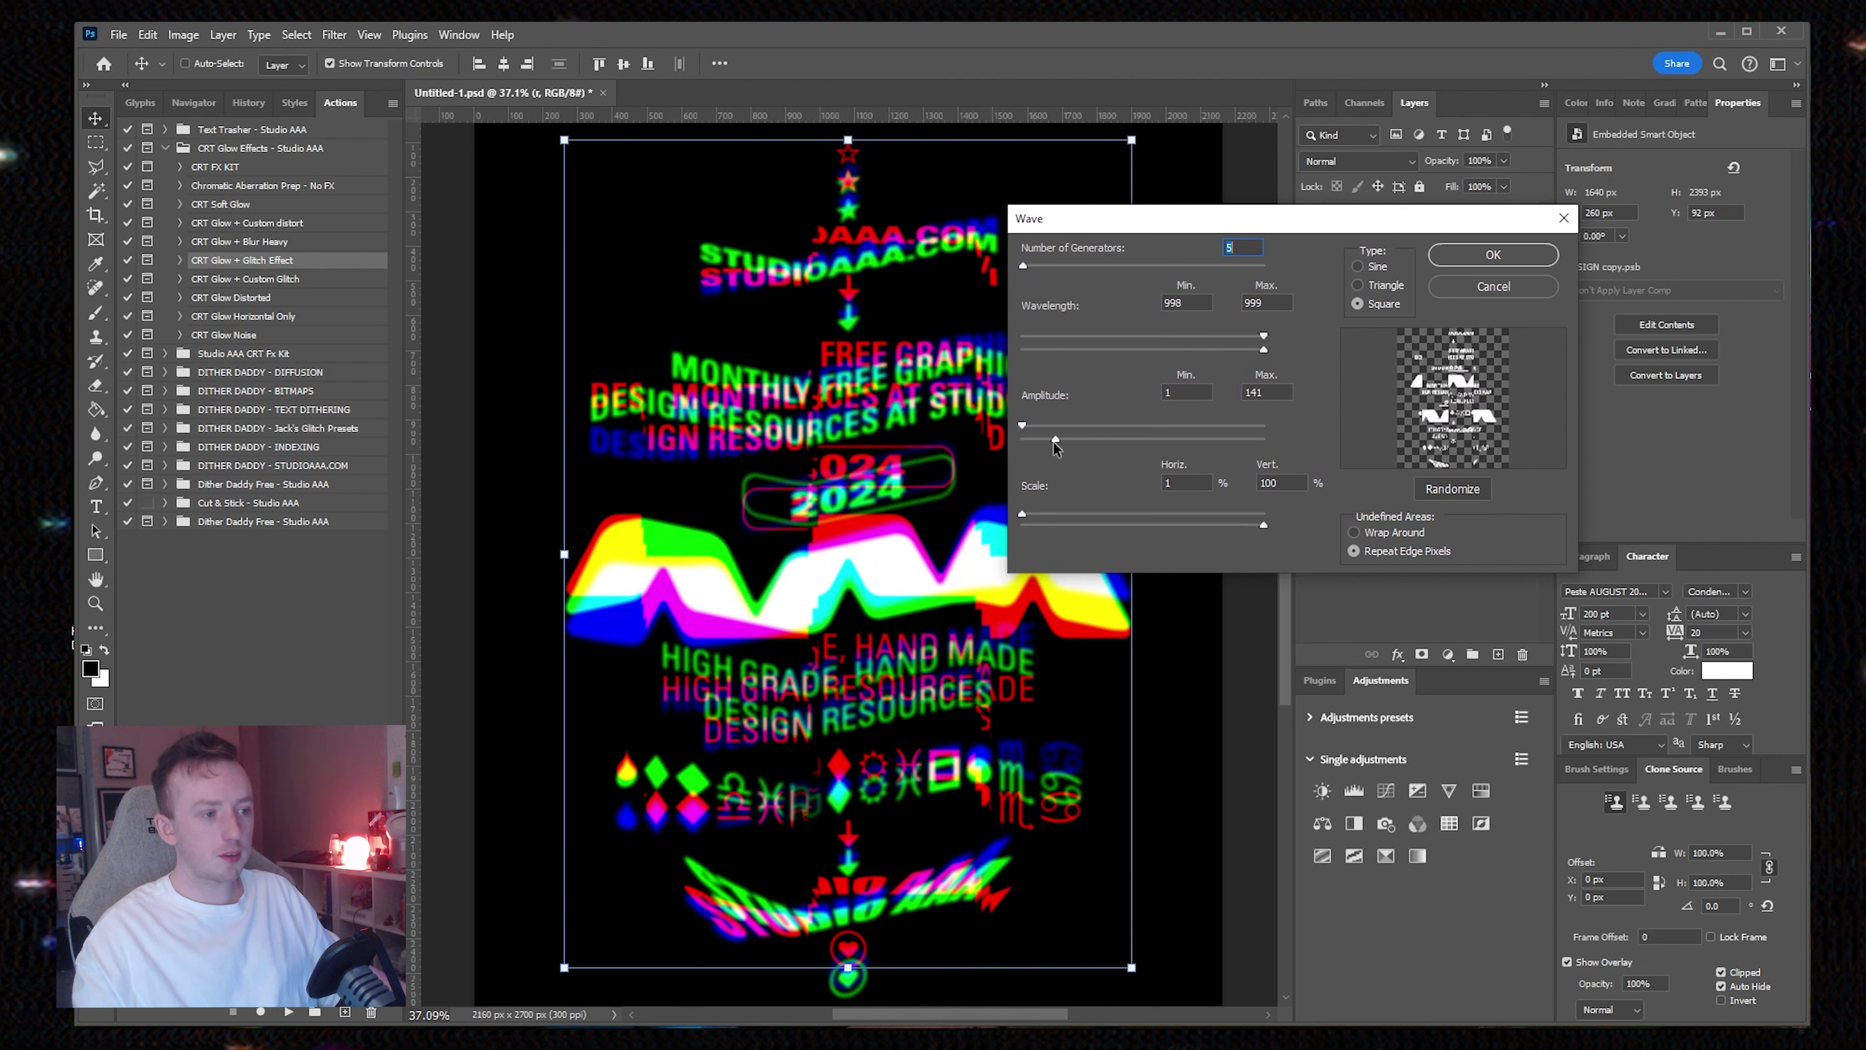
click(1493, 255)
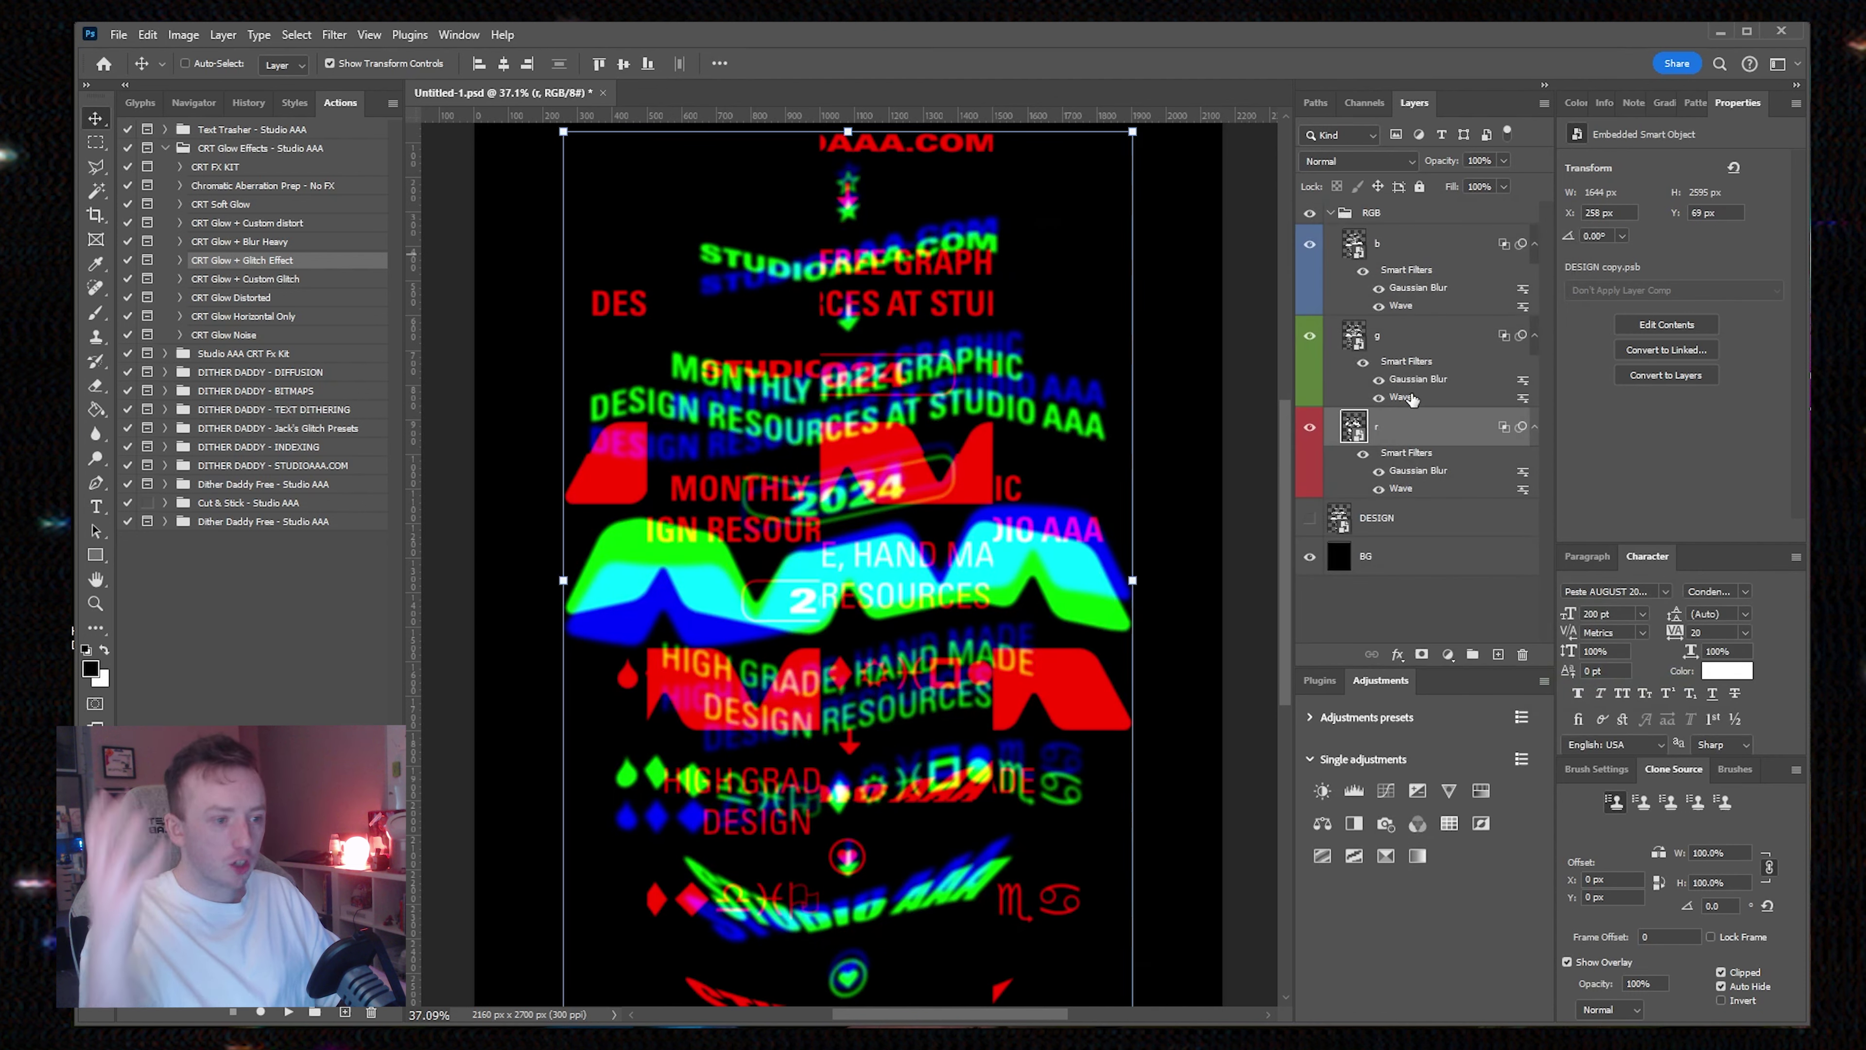
Step: Raise the g layer's Wave Amplitude Max to 429
click(1354, 334)
key(ctrl+alt+f)
drag(1051, 439, 1058, 440)
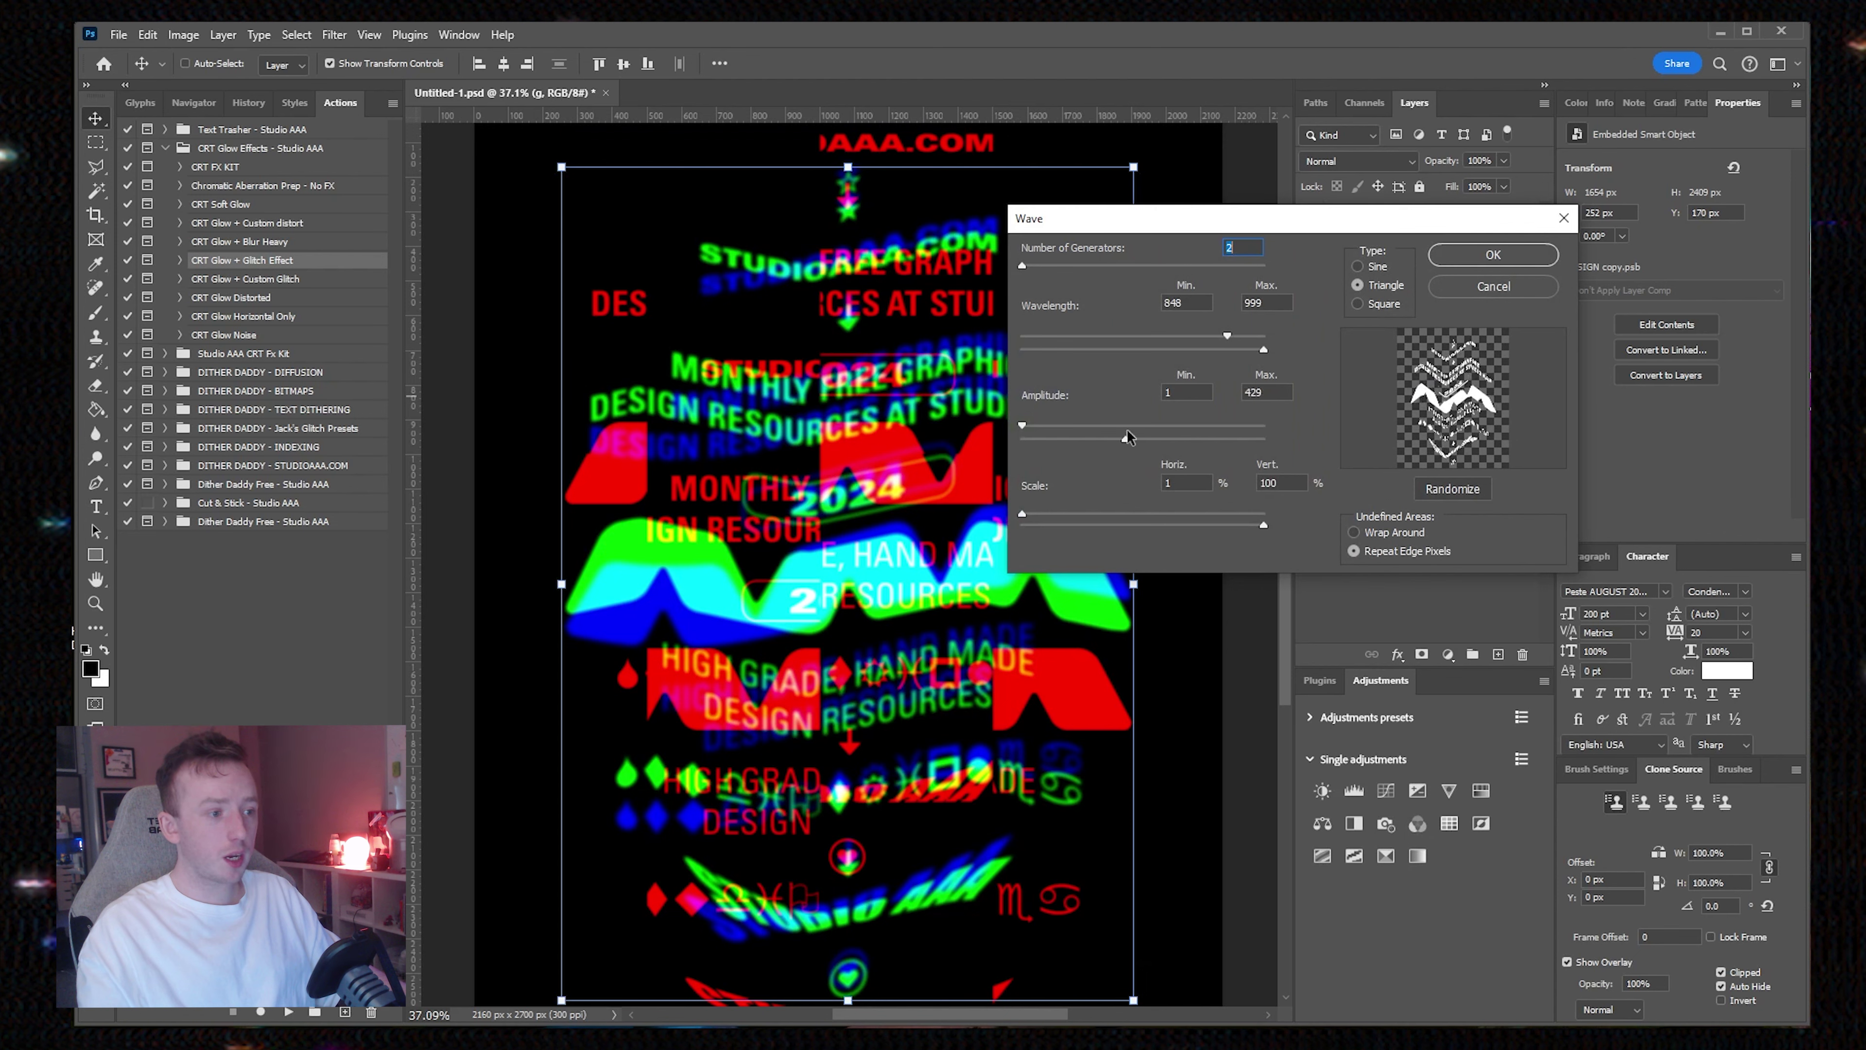
click(1493, 255)
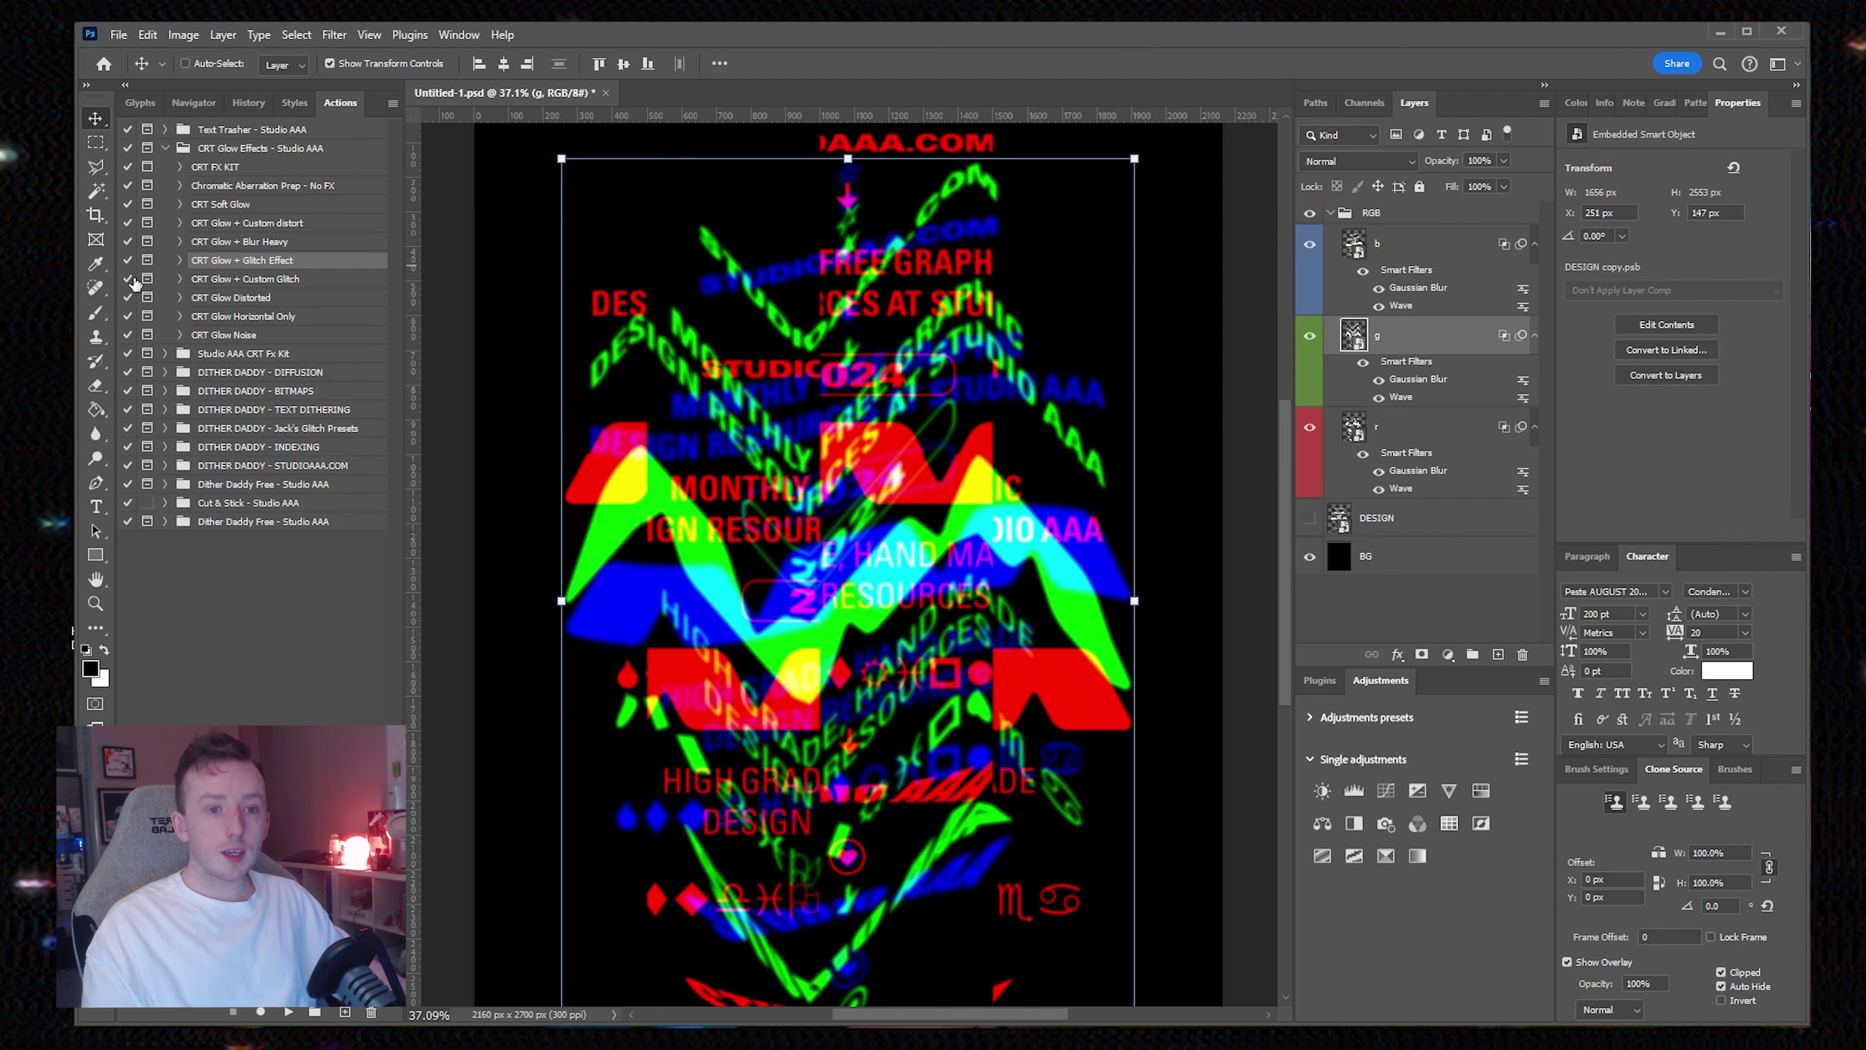
Step: Revert to the clean design and run the 'Chromatic Aberration Prep - No FX' action
key(F12)
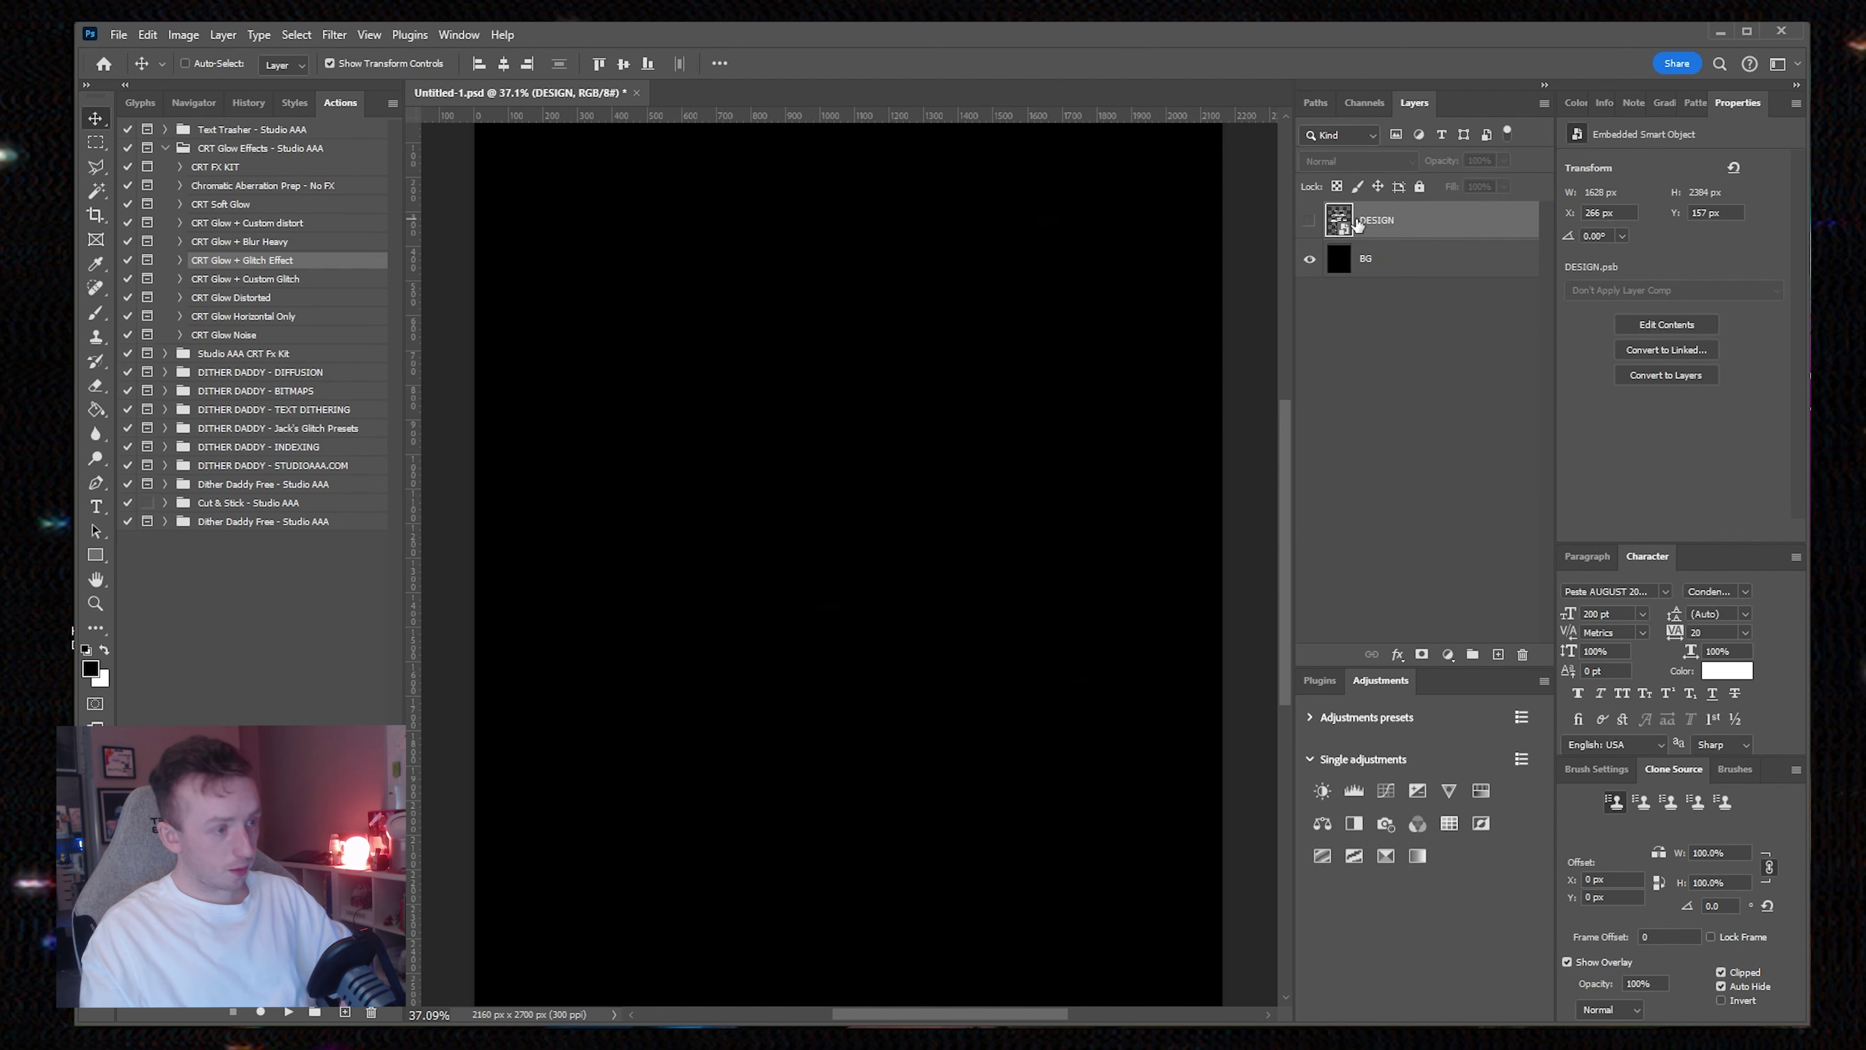
click(227, 188)
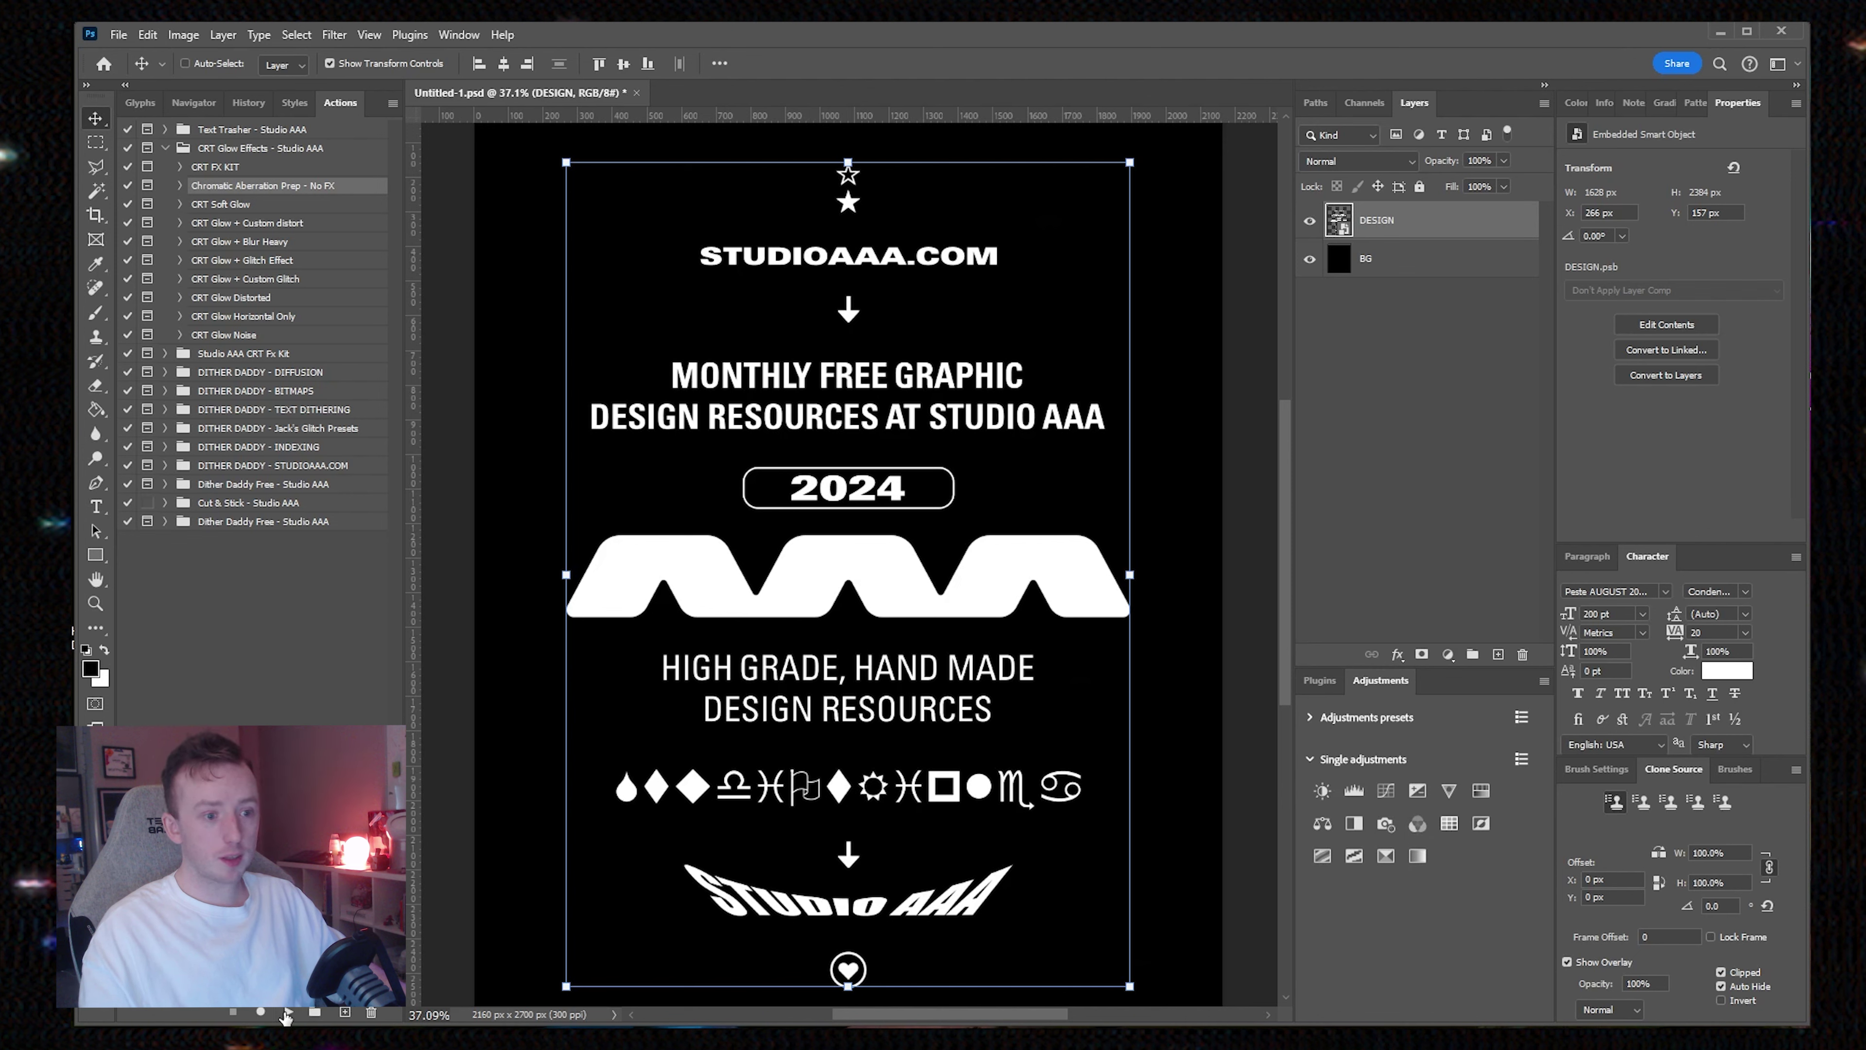
click(287, 1013)
Step: Expand the RGB group, test-offset a colour copy and undo, then select layer r
click(1331, 213)
click(1434, 250)
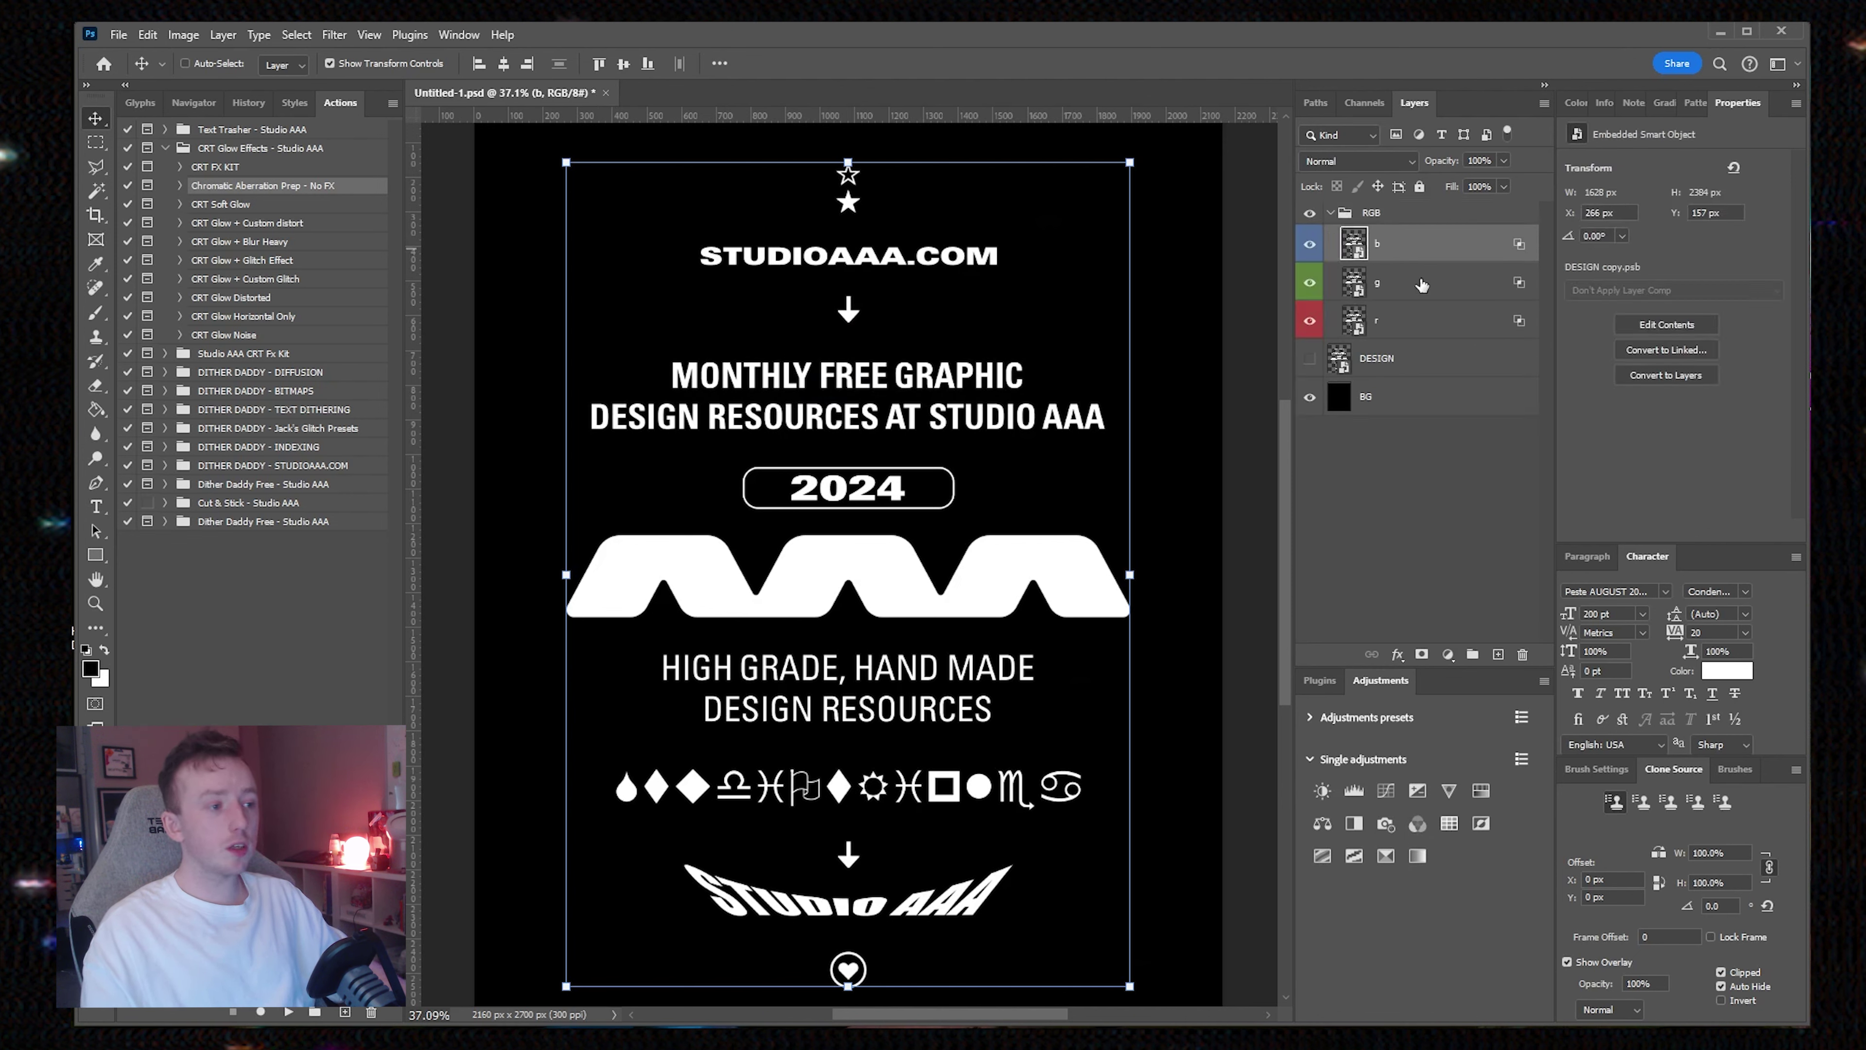
drag(852, 393, 852, 344)
key(ctrl+z)
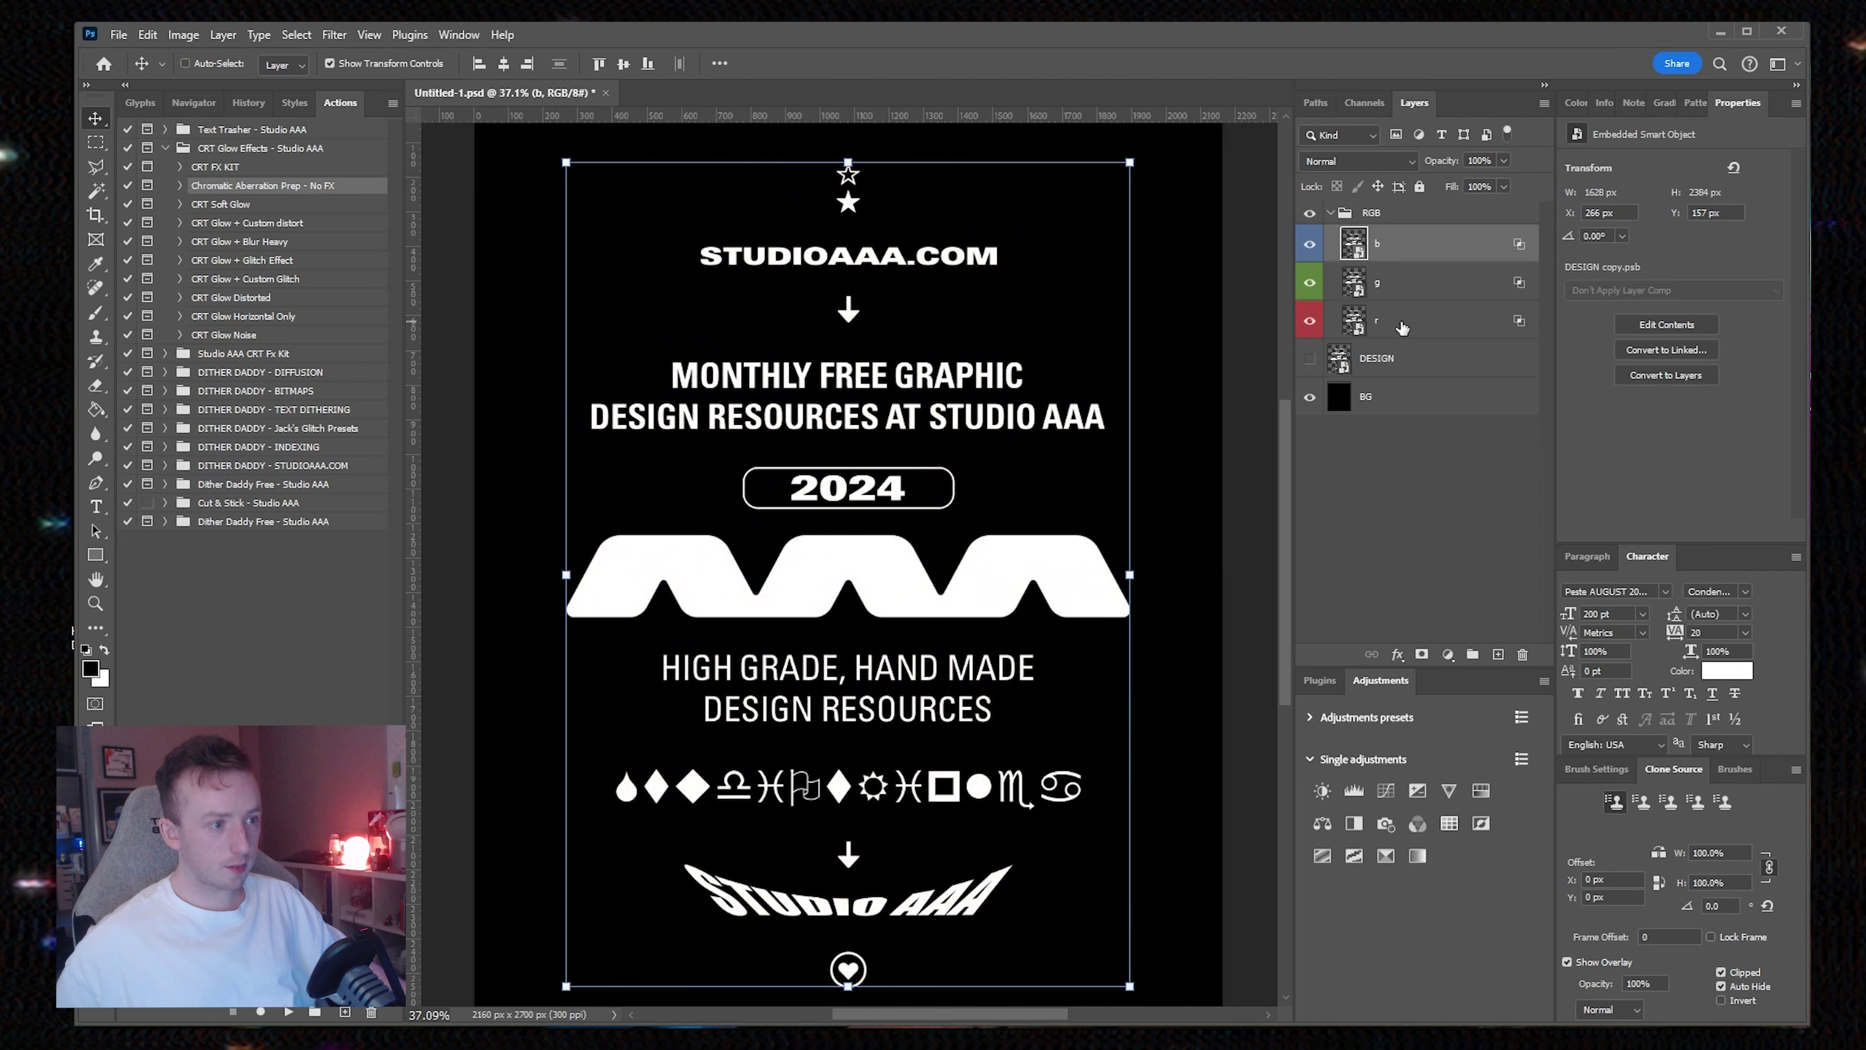
click(1376, 320)
mouse_move(762, 399)
mouse_down()
mouse_move(815, 426)
mouse_move(764, 282)
mouse_move(763, 399)
mouse_up()
click(1400, 282)
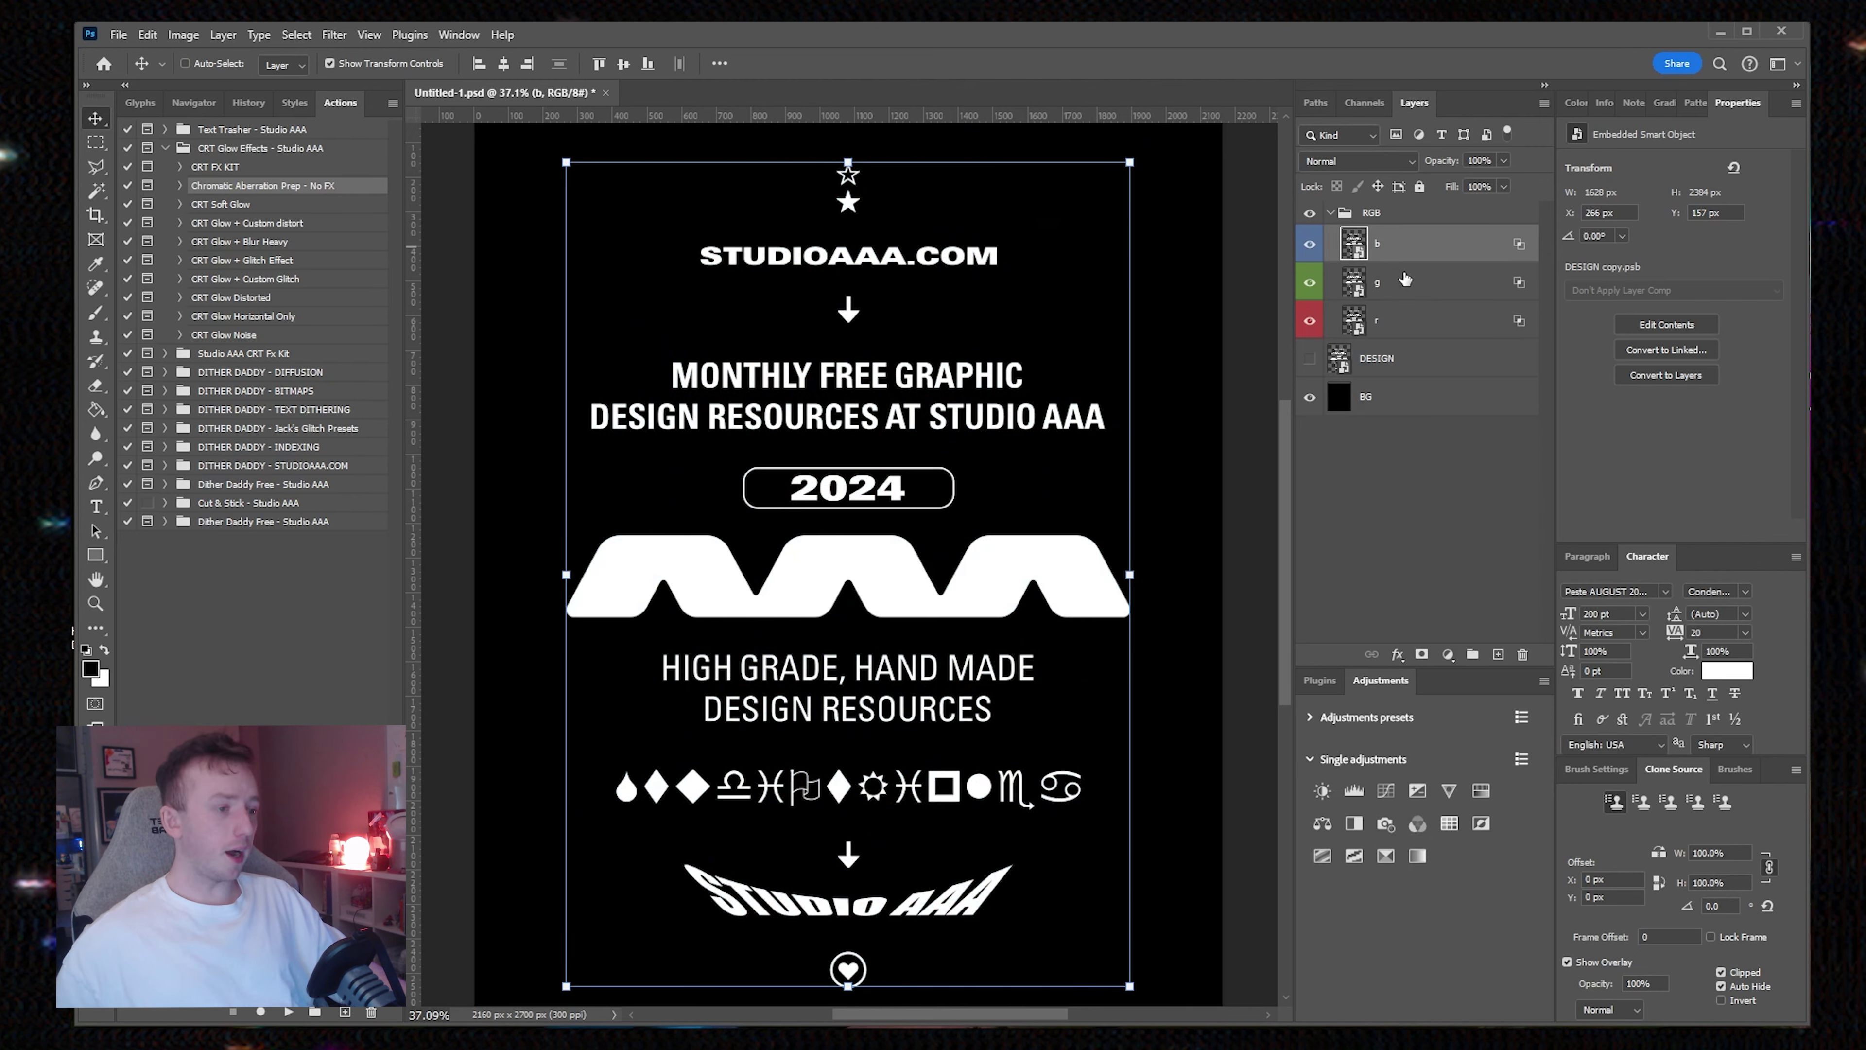
click(1405, 318)
click(335, 34)
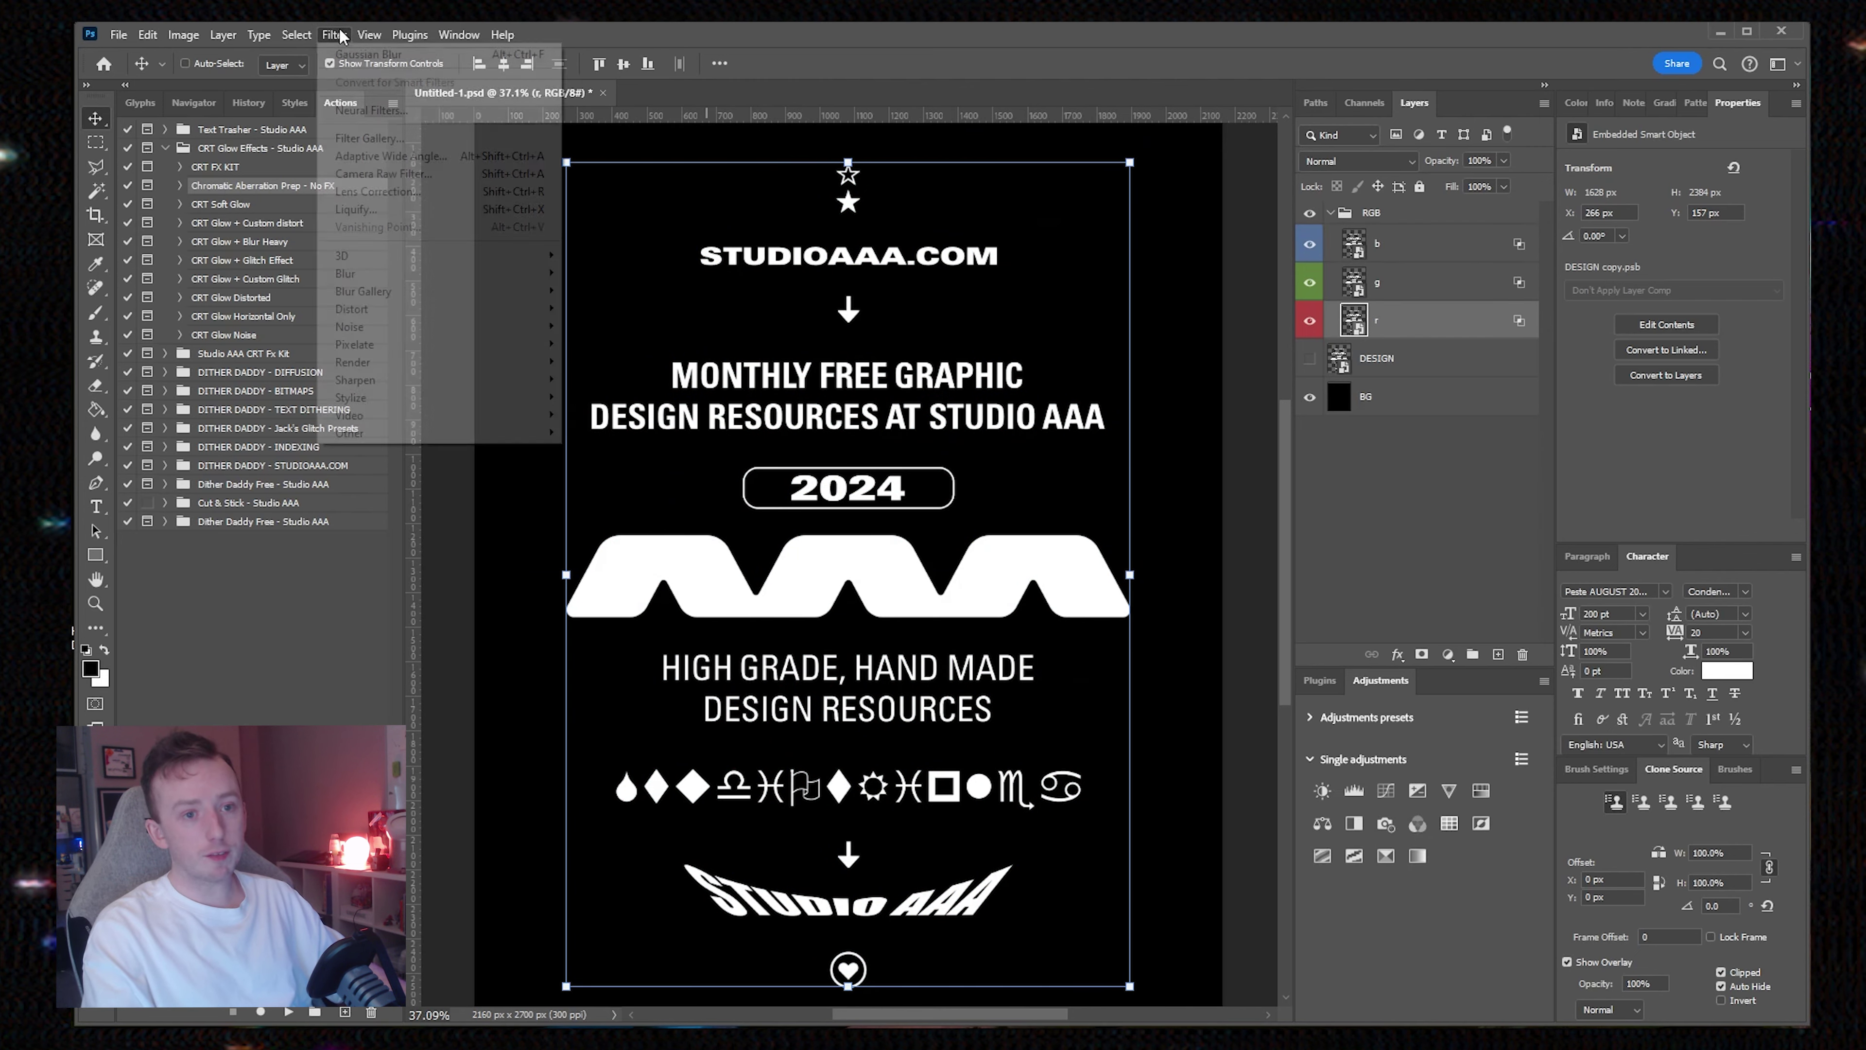
mouse_move(489, 316)
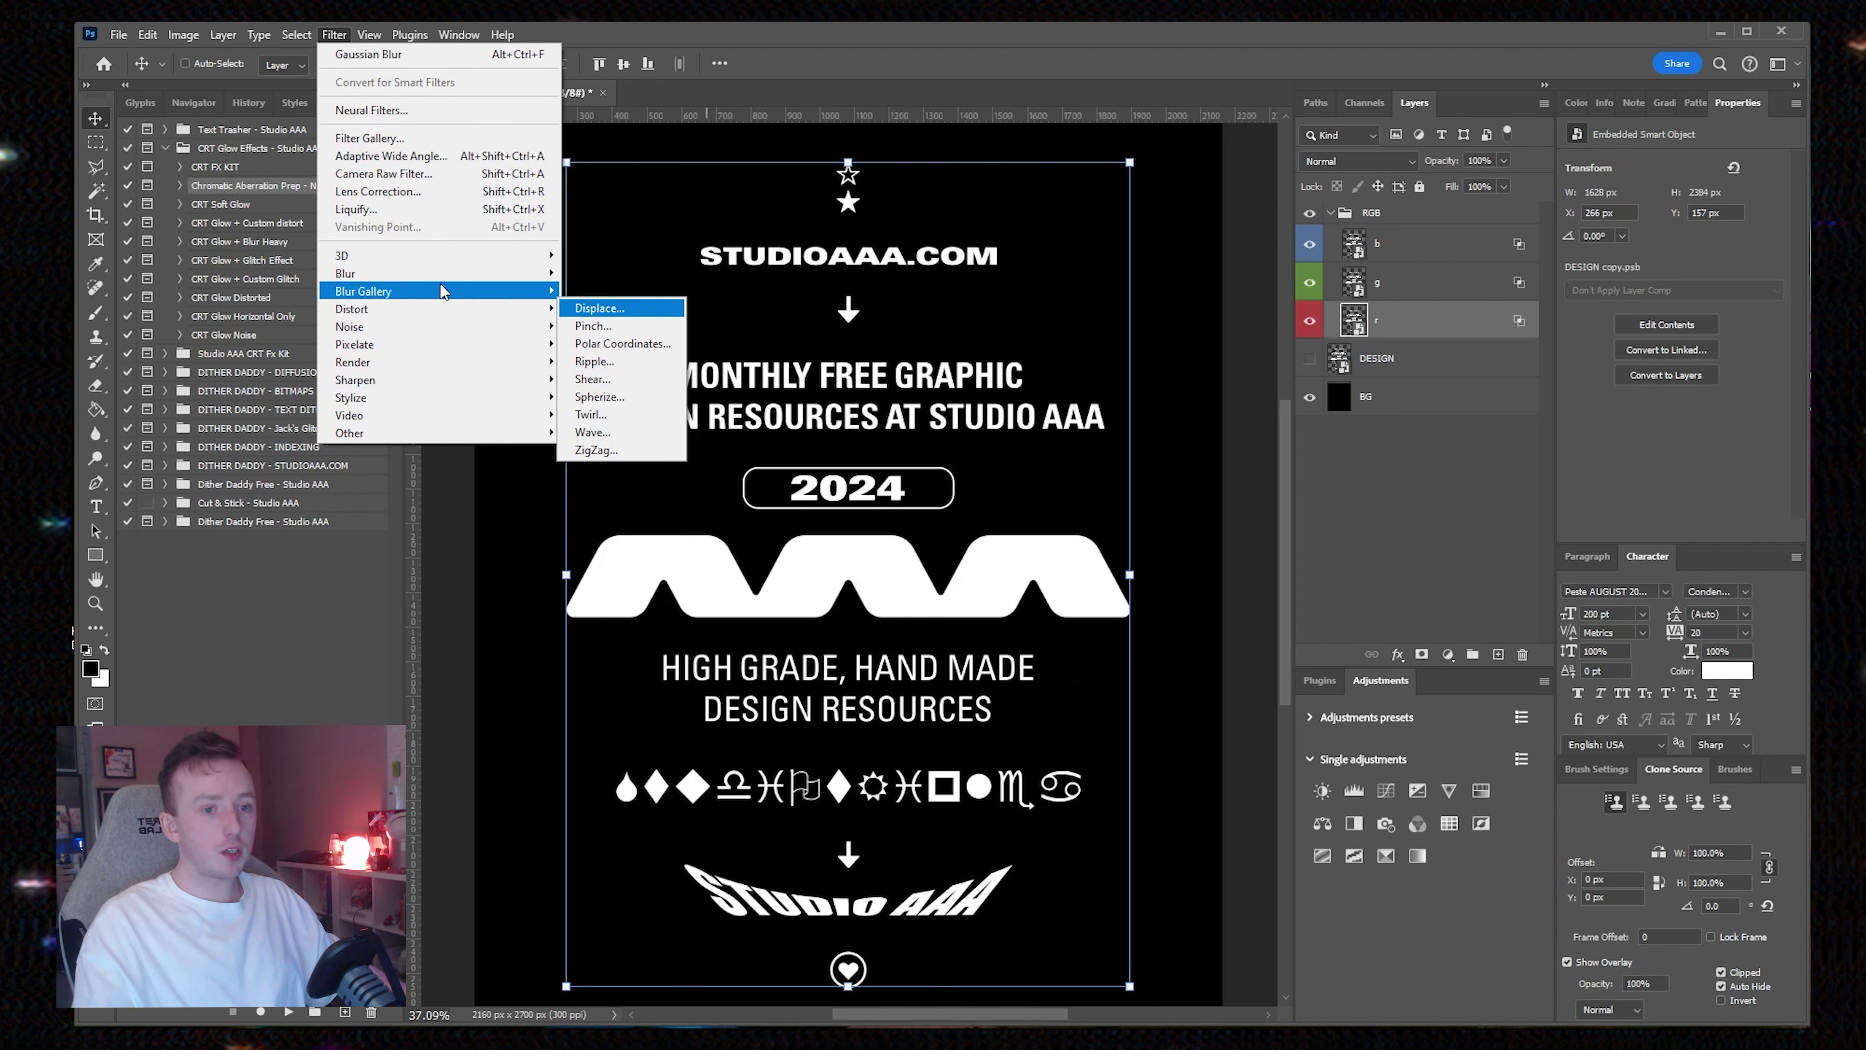
mouse_move(478, 283)
click(604, 396)
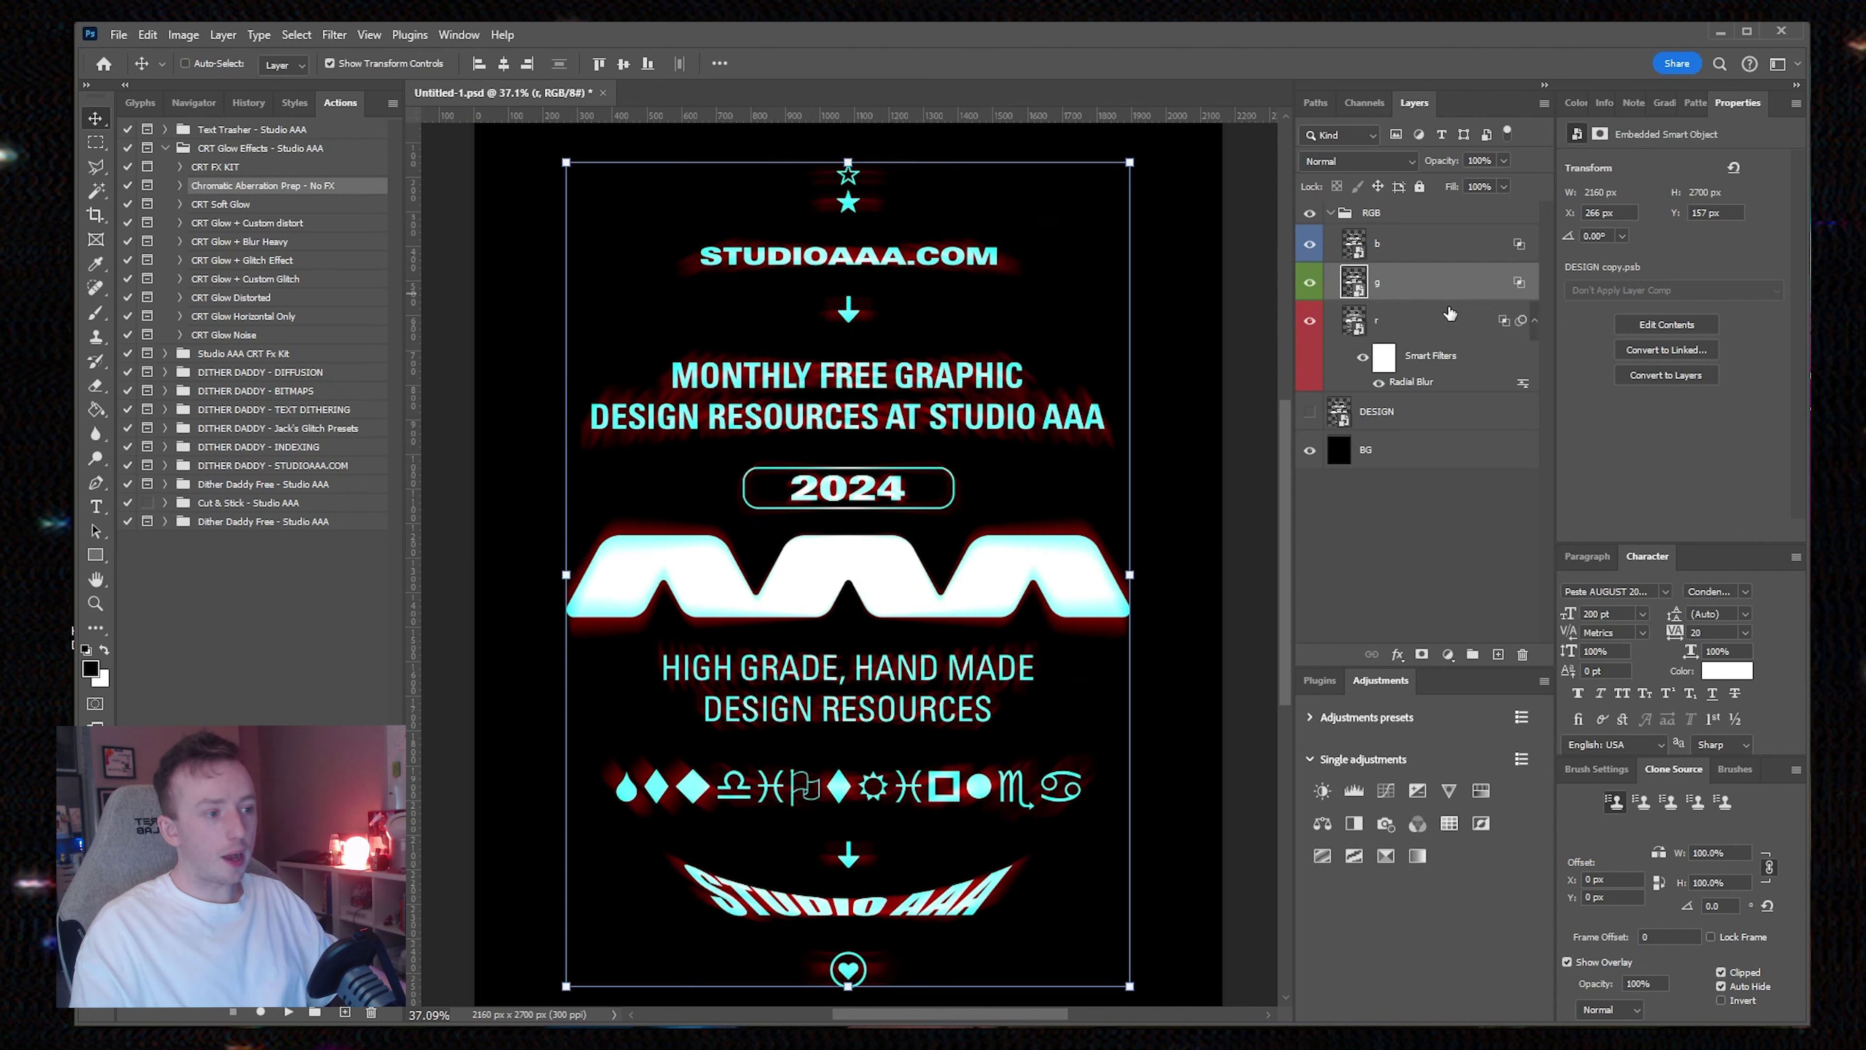
click(333, 35)
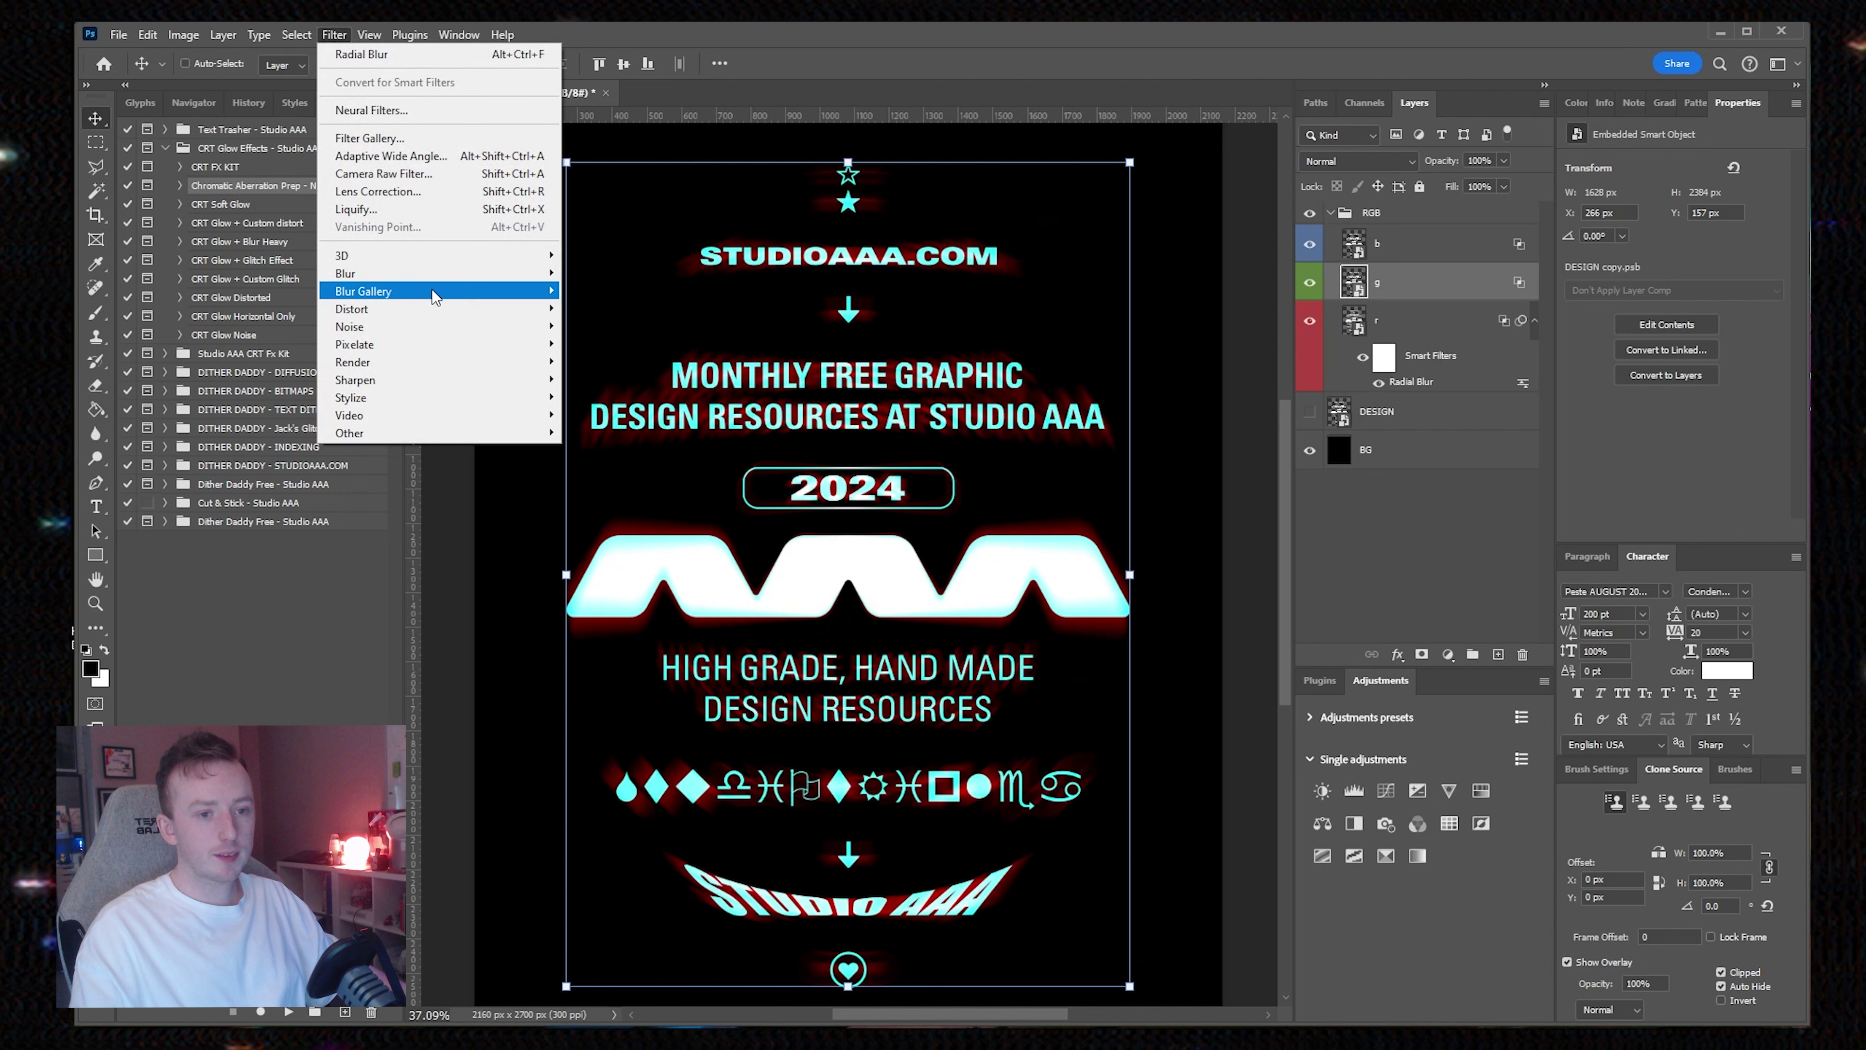
mouse_move(479, 282)
click(604, 396)
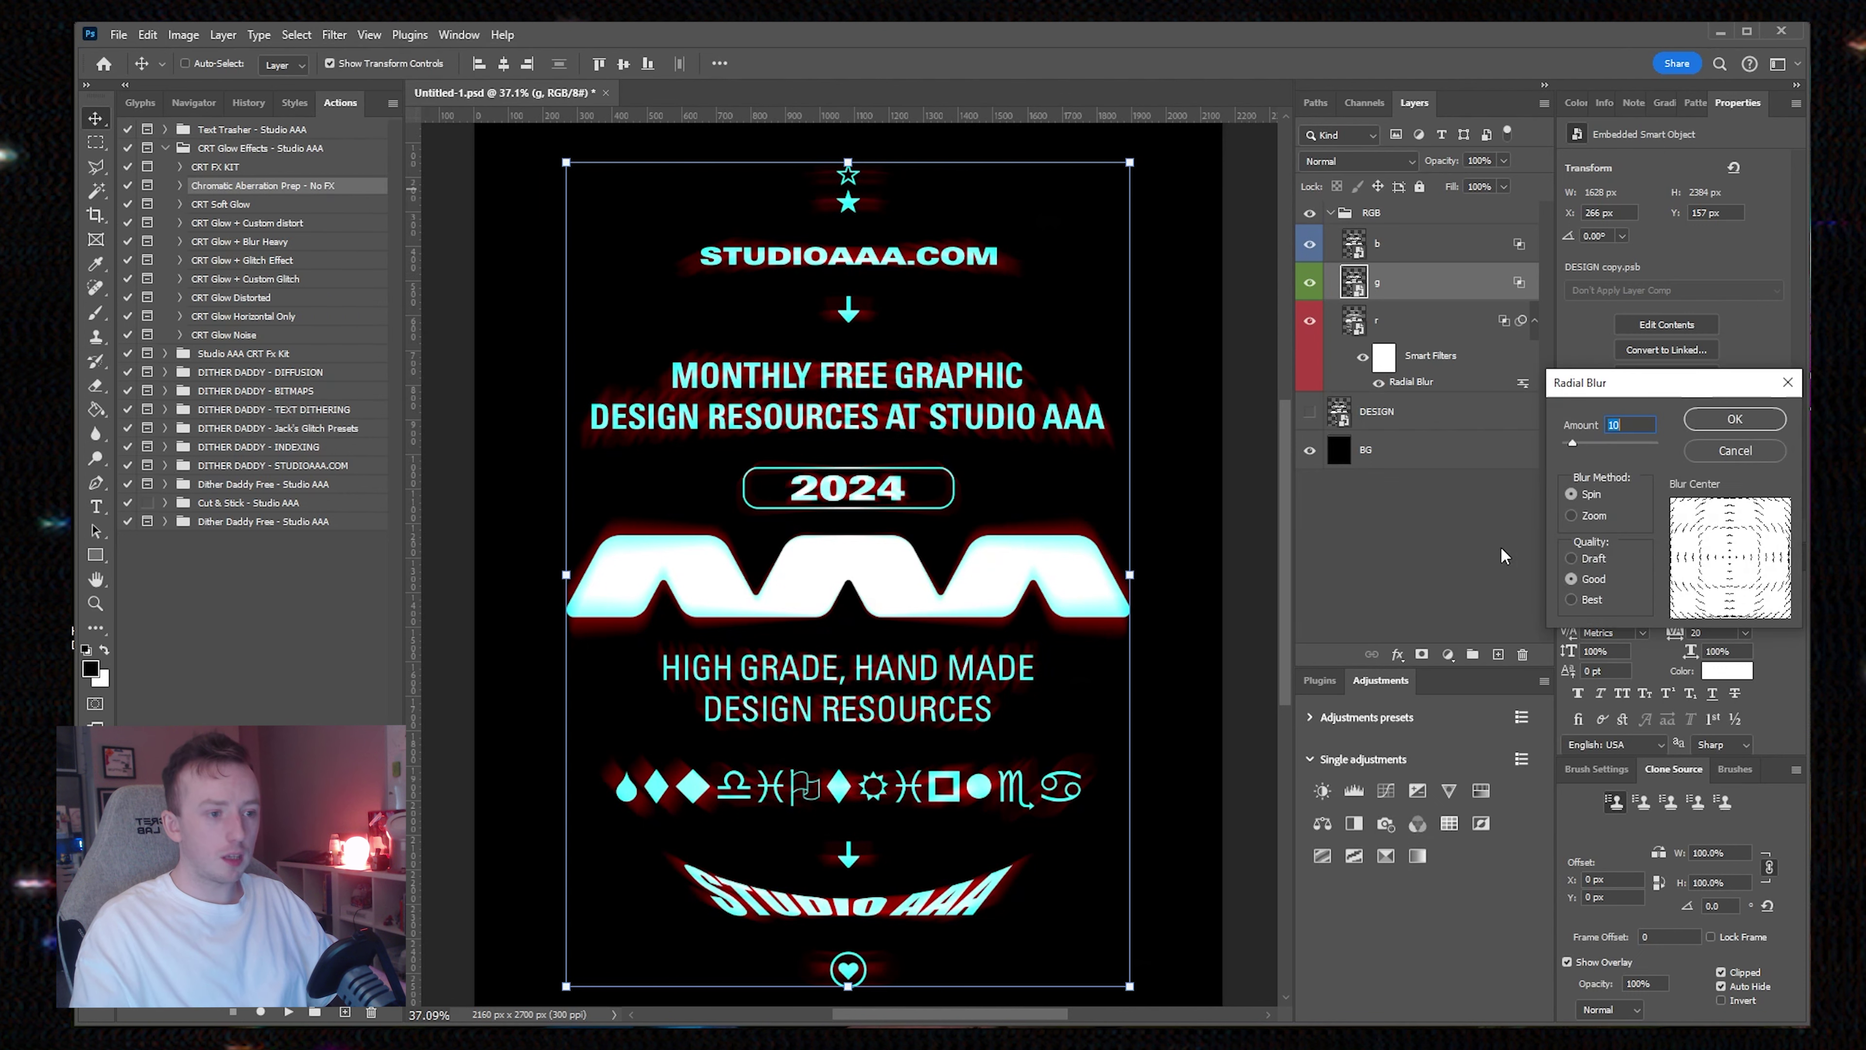
click(1571, 515)
click(1734, 420)
click(1419, 244)
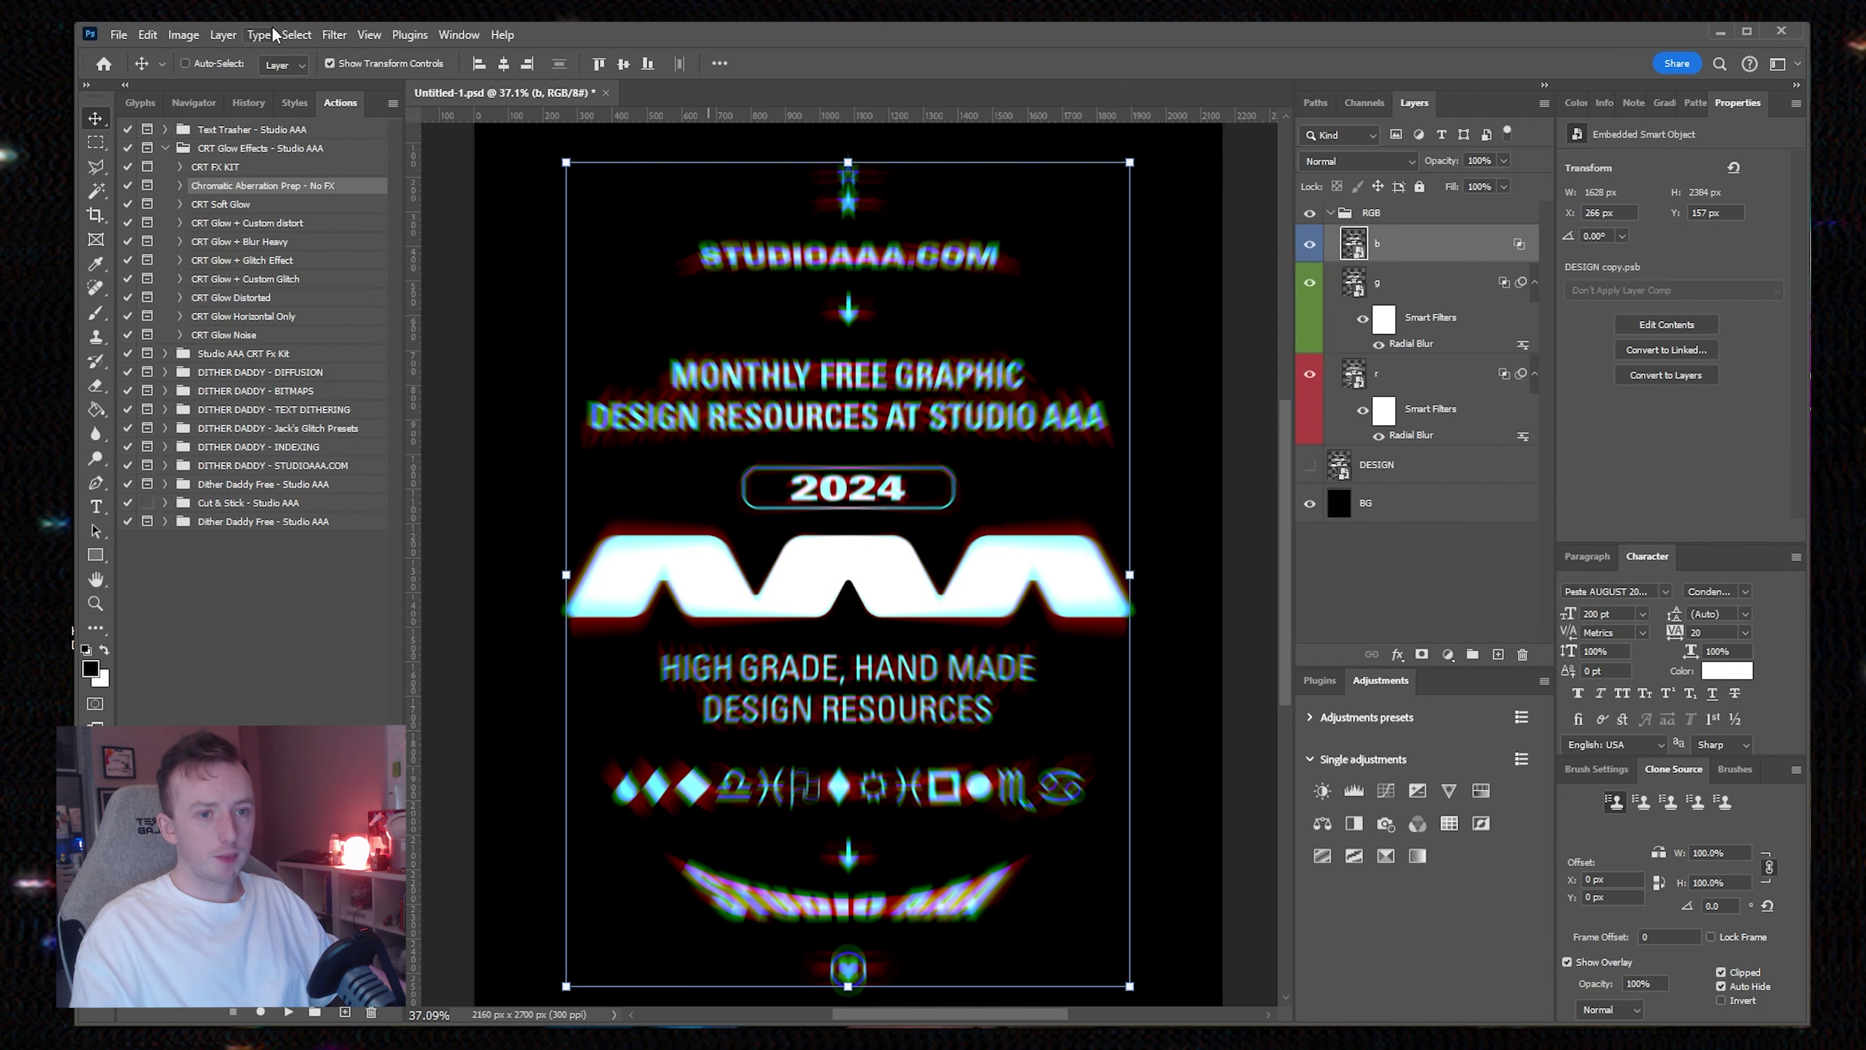
click(333, 34)
click(452, 56)
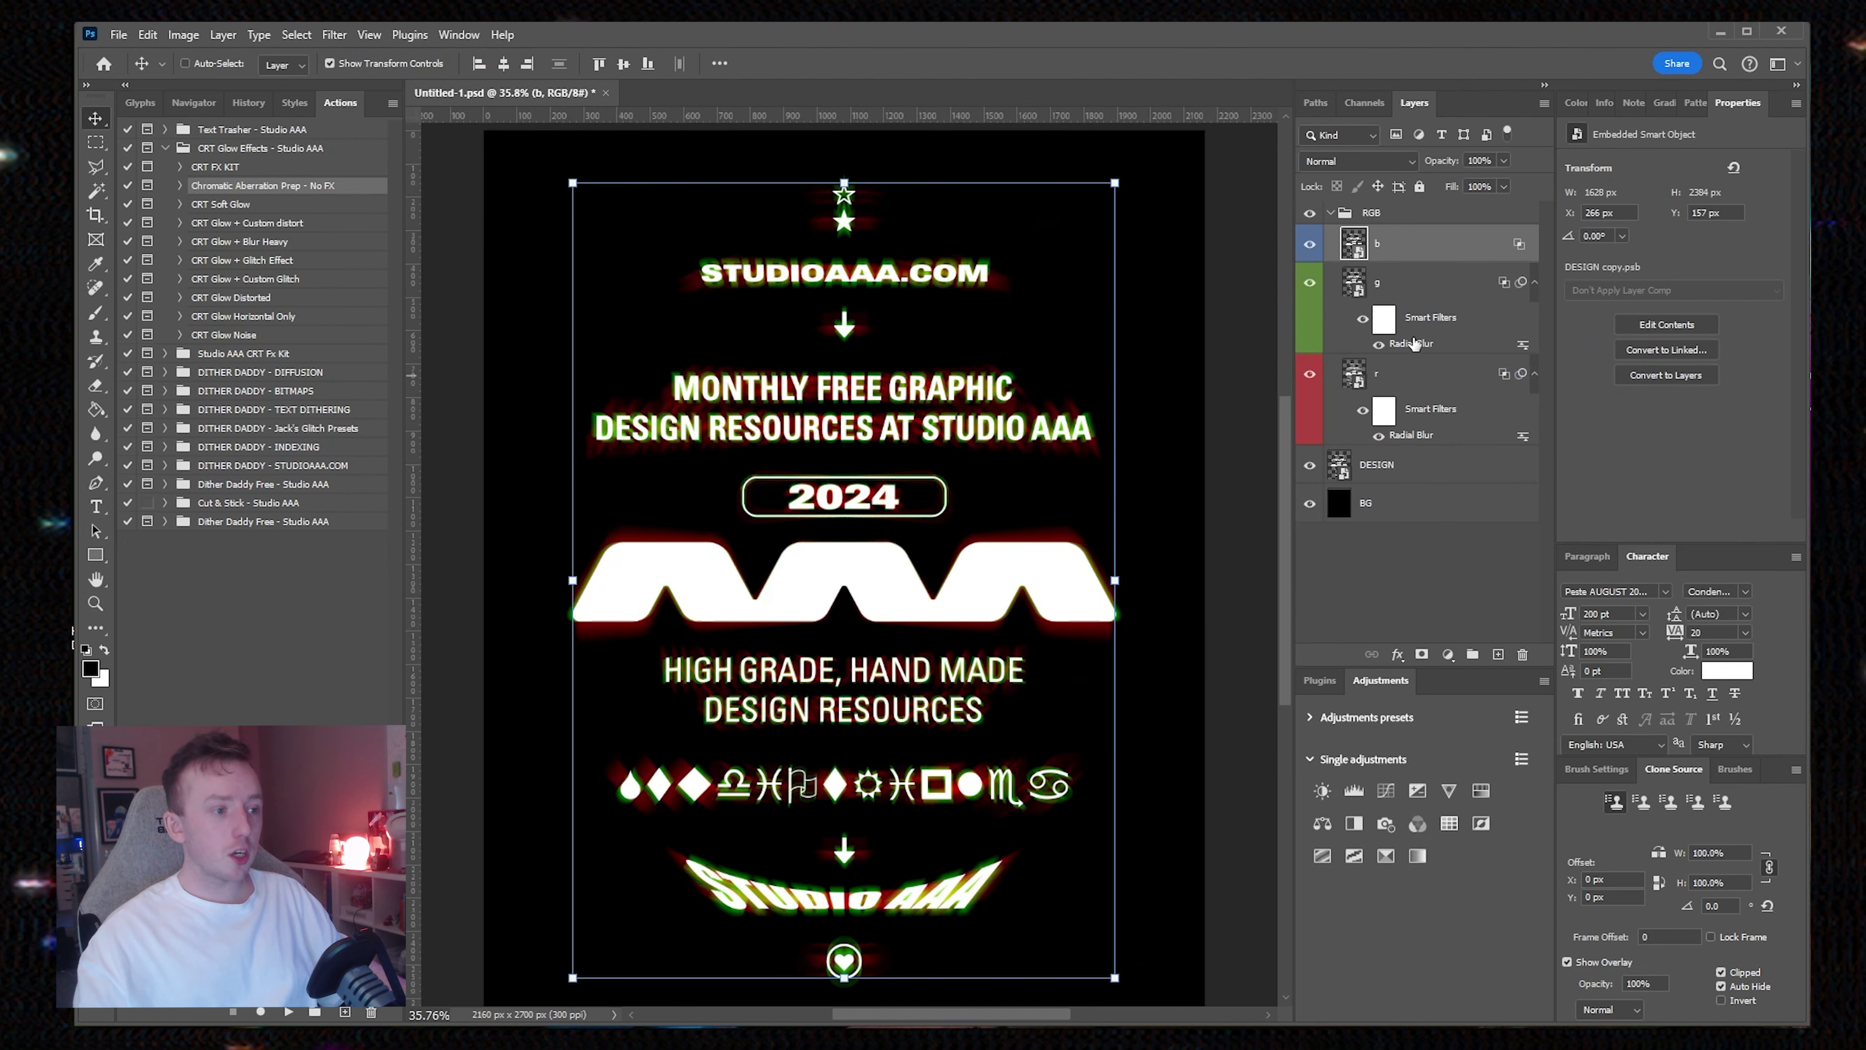
right_click(1414, 343)
click(1429, 406)
right_click(1412, 382)
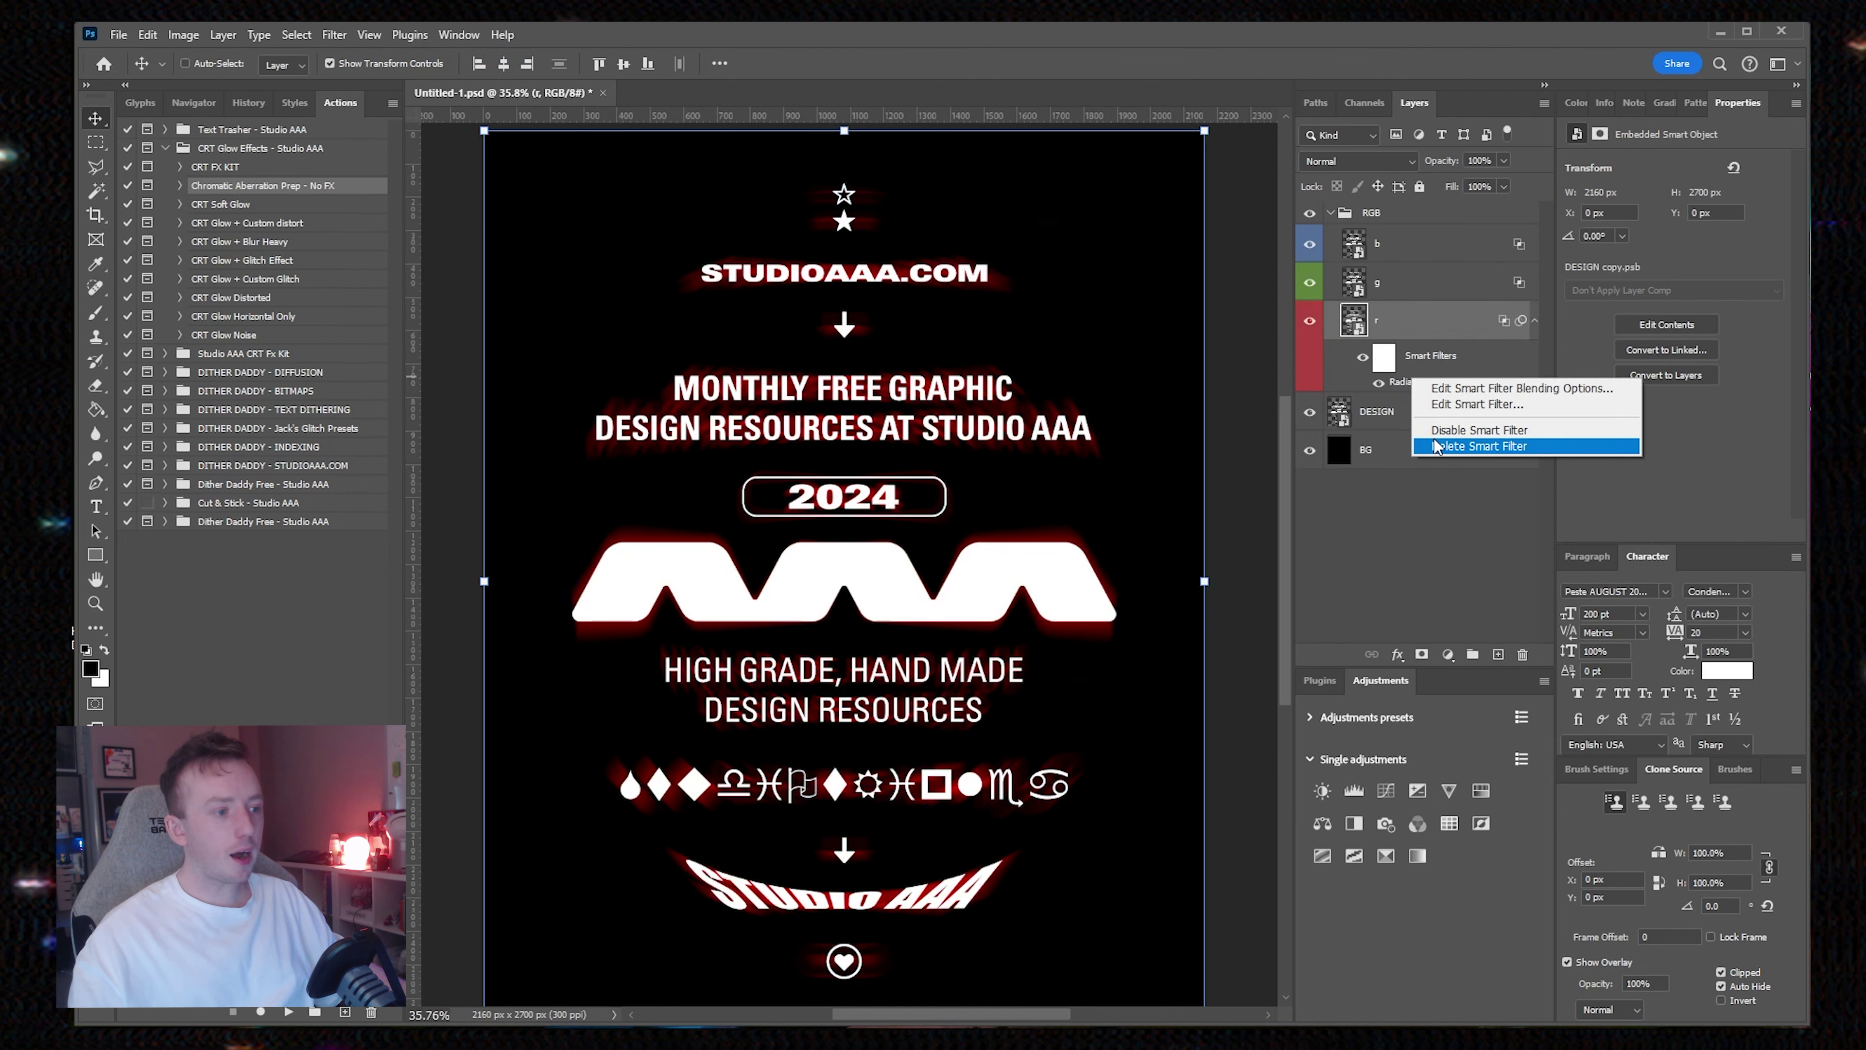
click(1433, 443)
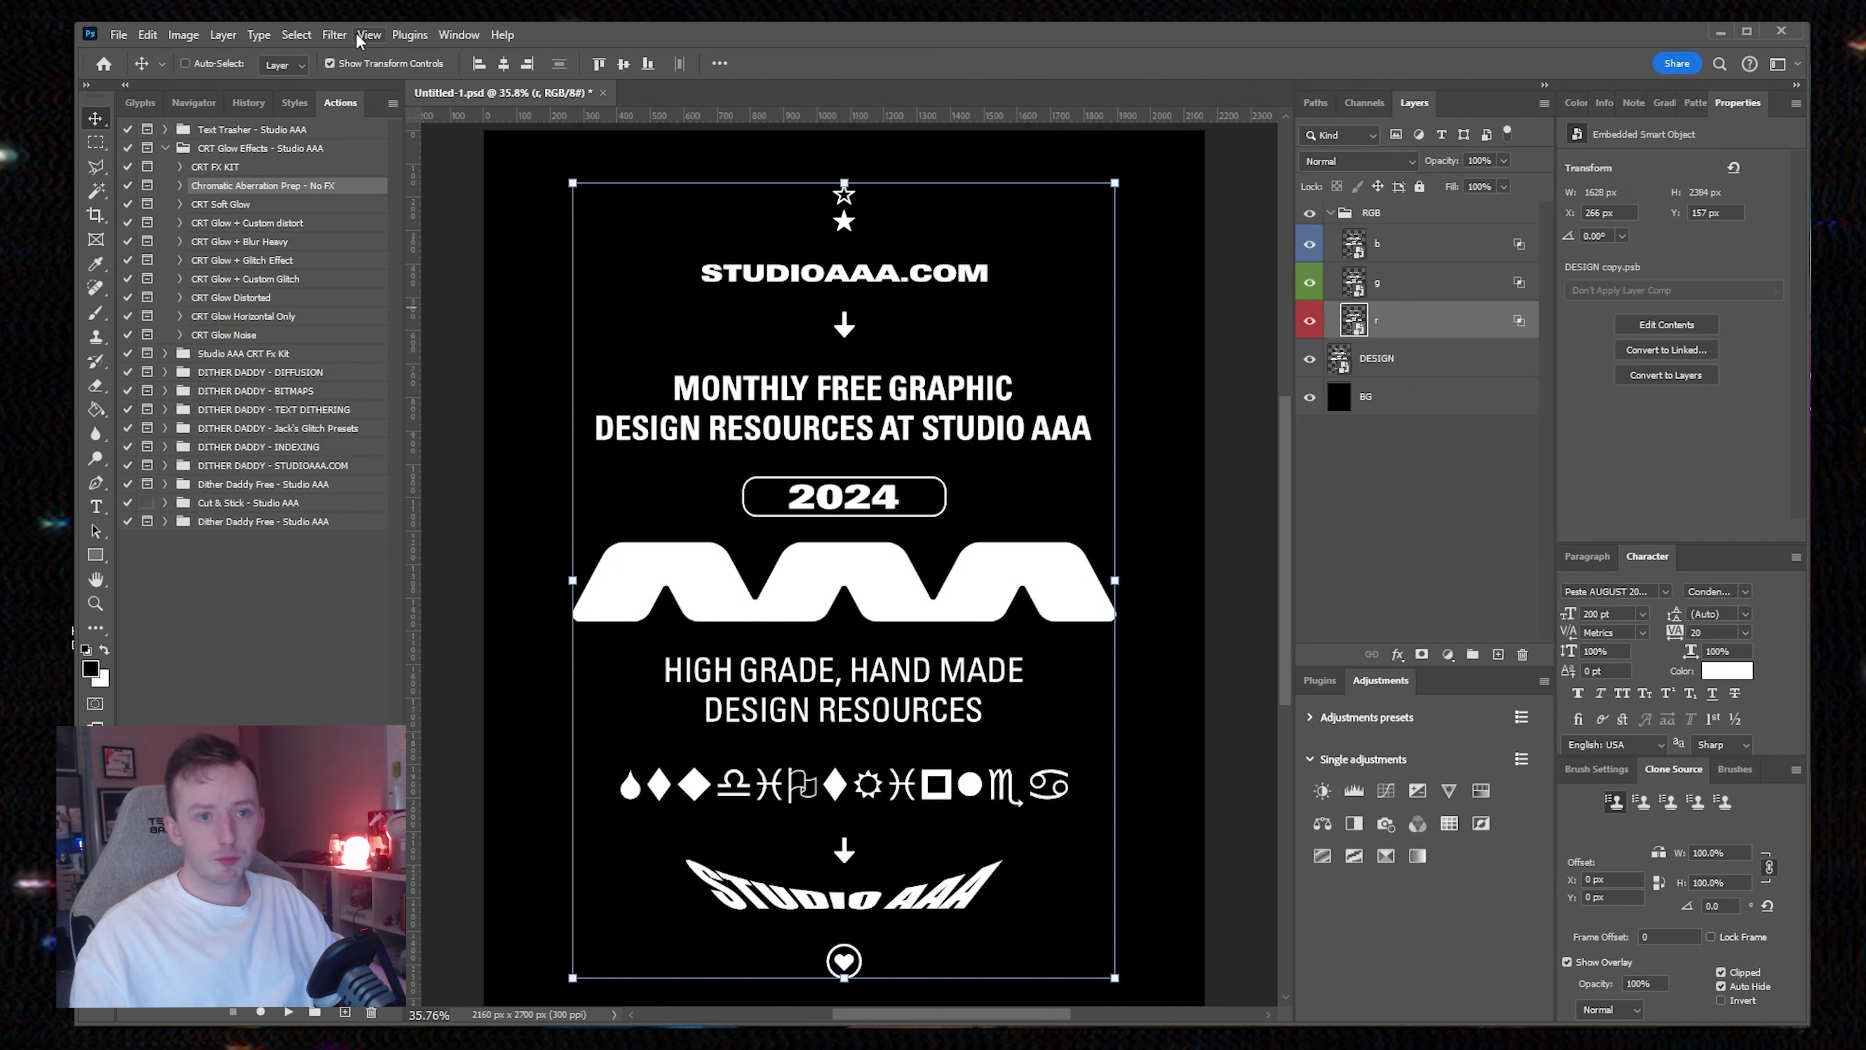
Step: Apply a Gaussian Blur to the r copy
click(335, 34)
mouse_move(388, 298)
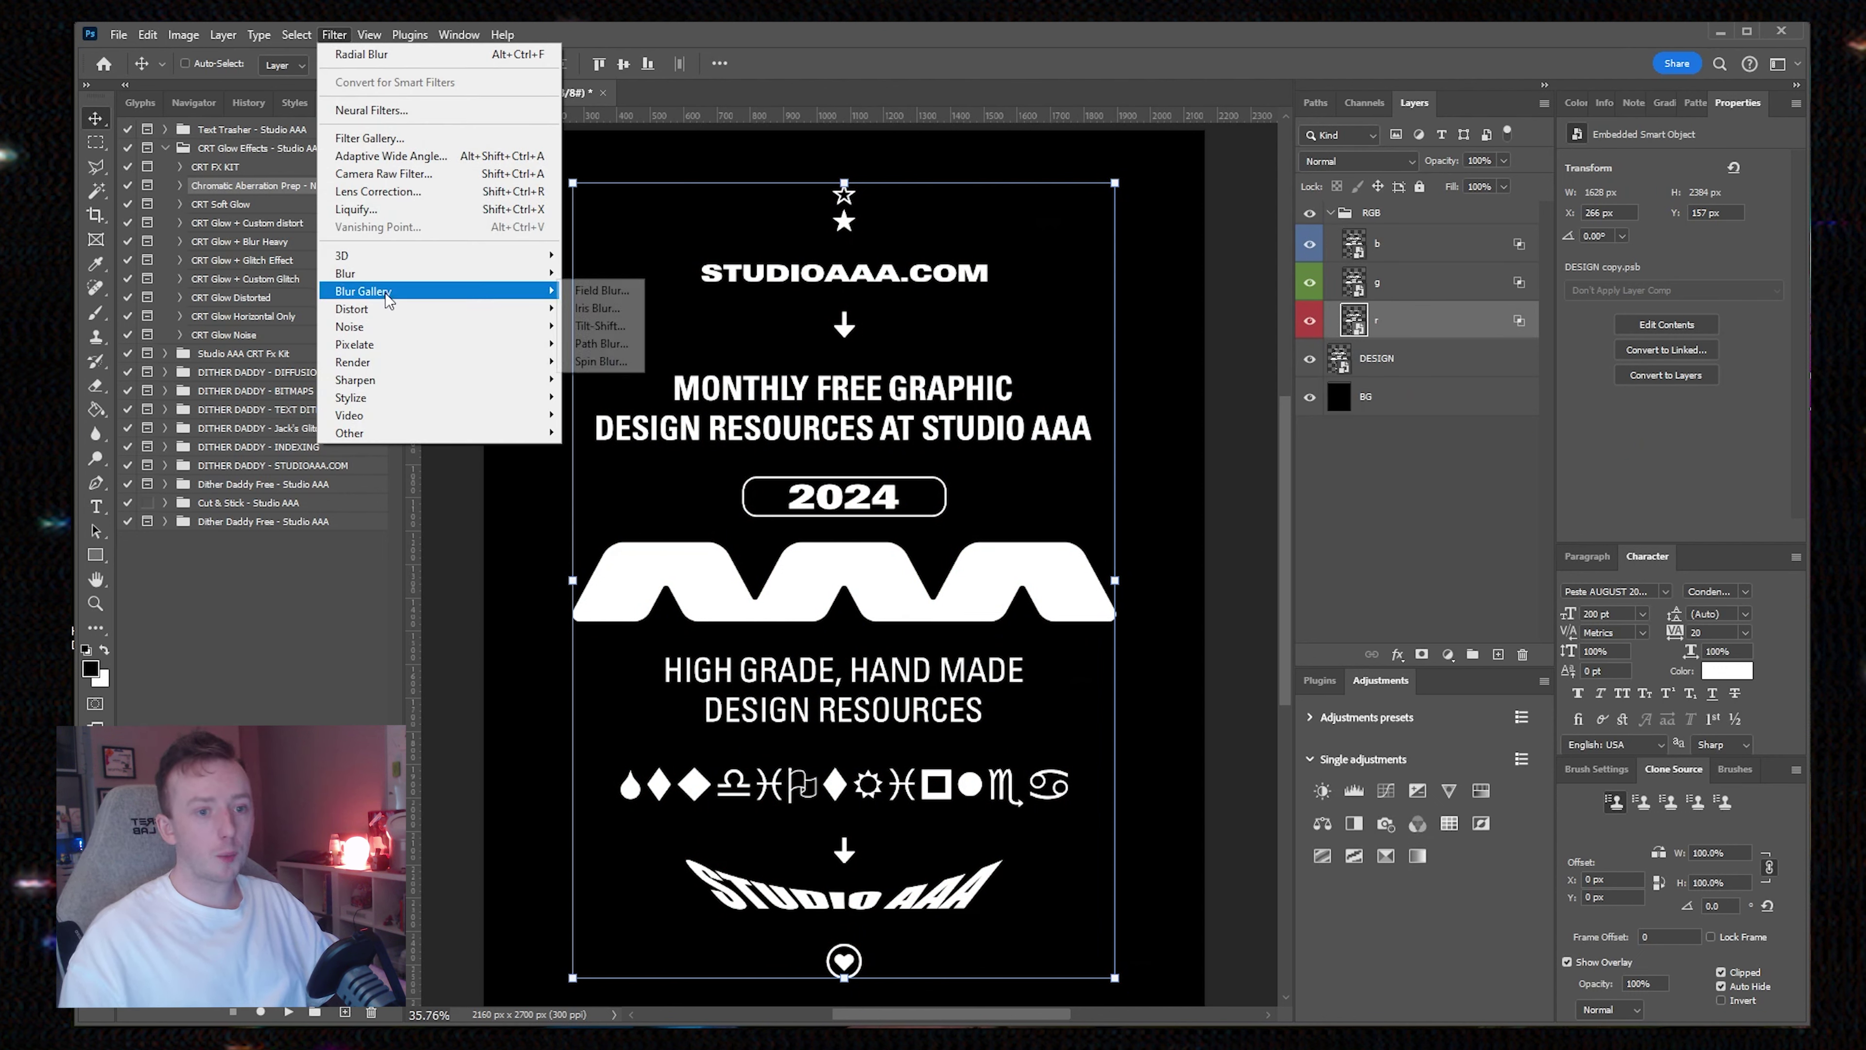
click(603, 343)
mouse_move(1157, 481)
mouse_down()
mouse_move(1173, 483)
mouse_move(1137, 477)
mouse_up()
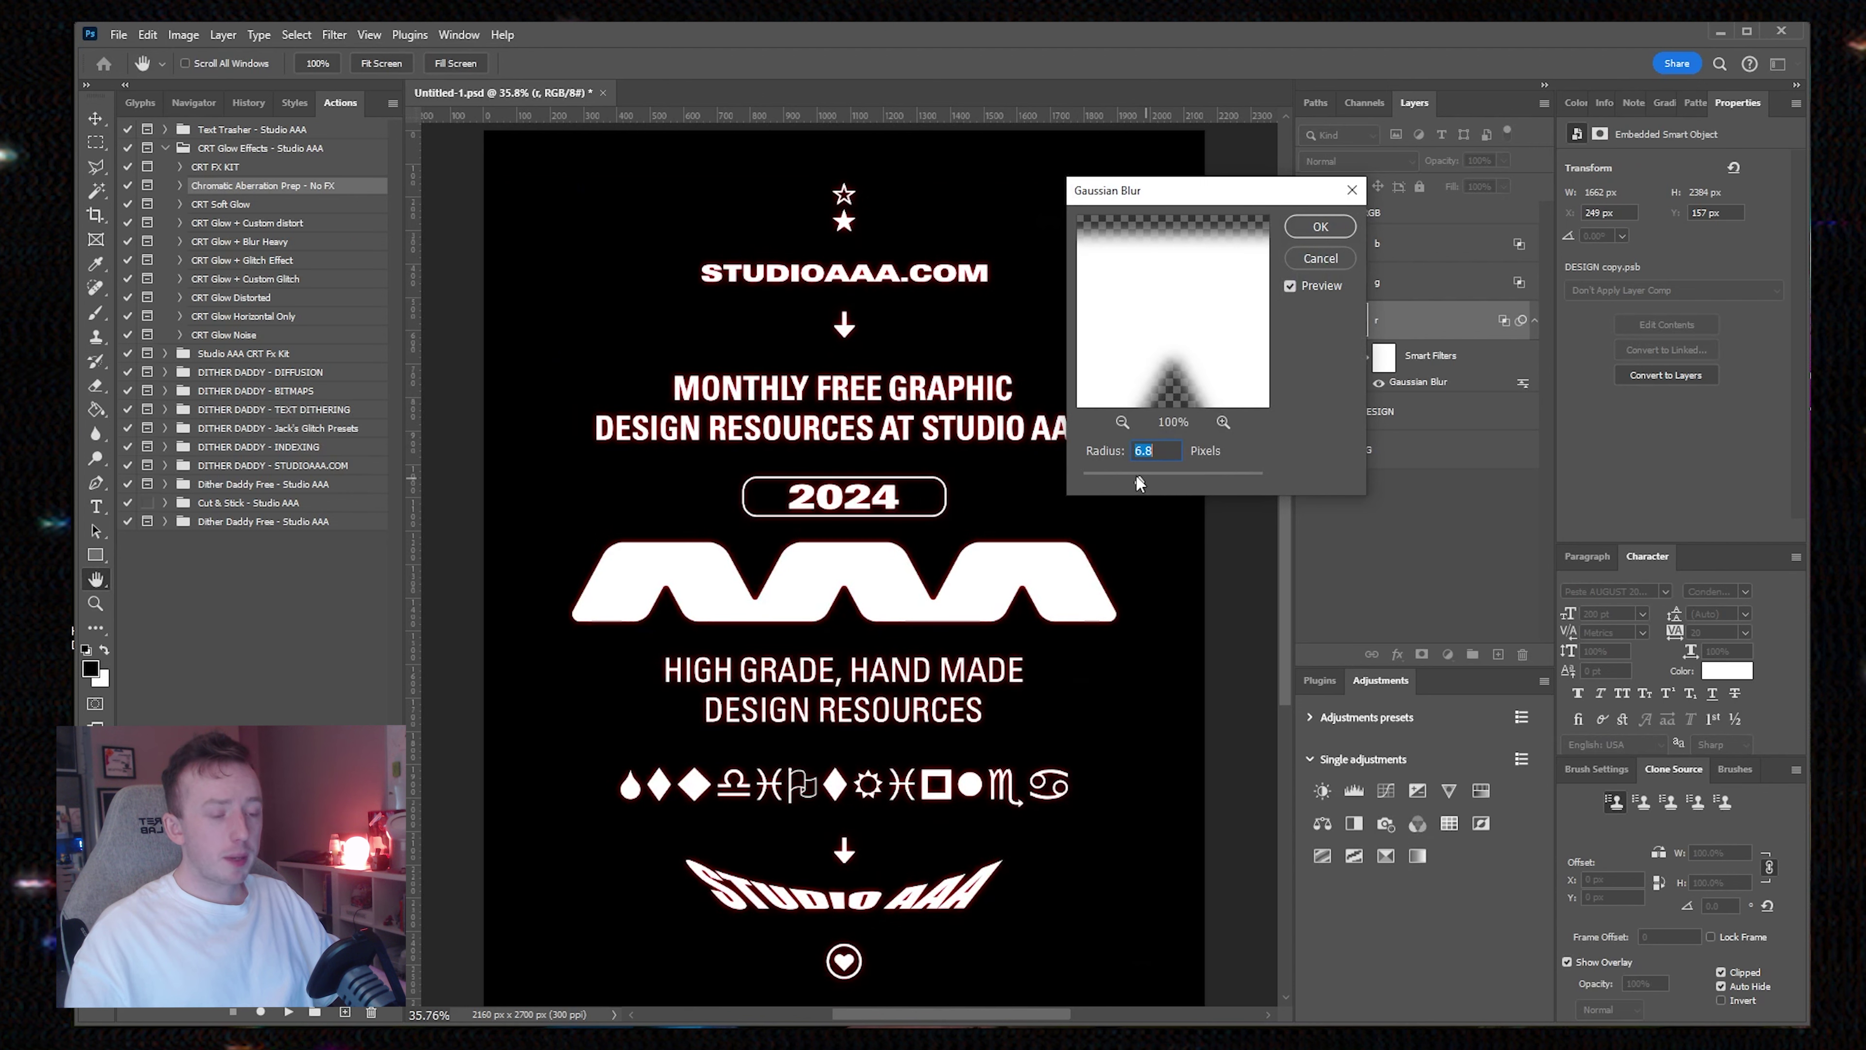
click(1320, 226)
Step: Apply a 2.1 px Gaussian Blur to the g copy
click(1396, 282)
click(1396, 654)
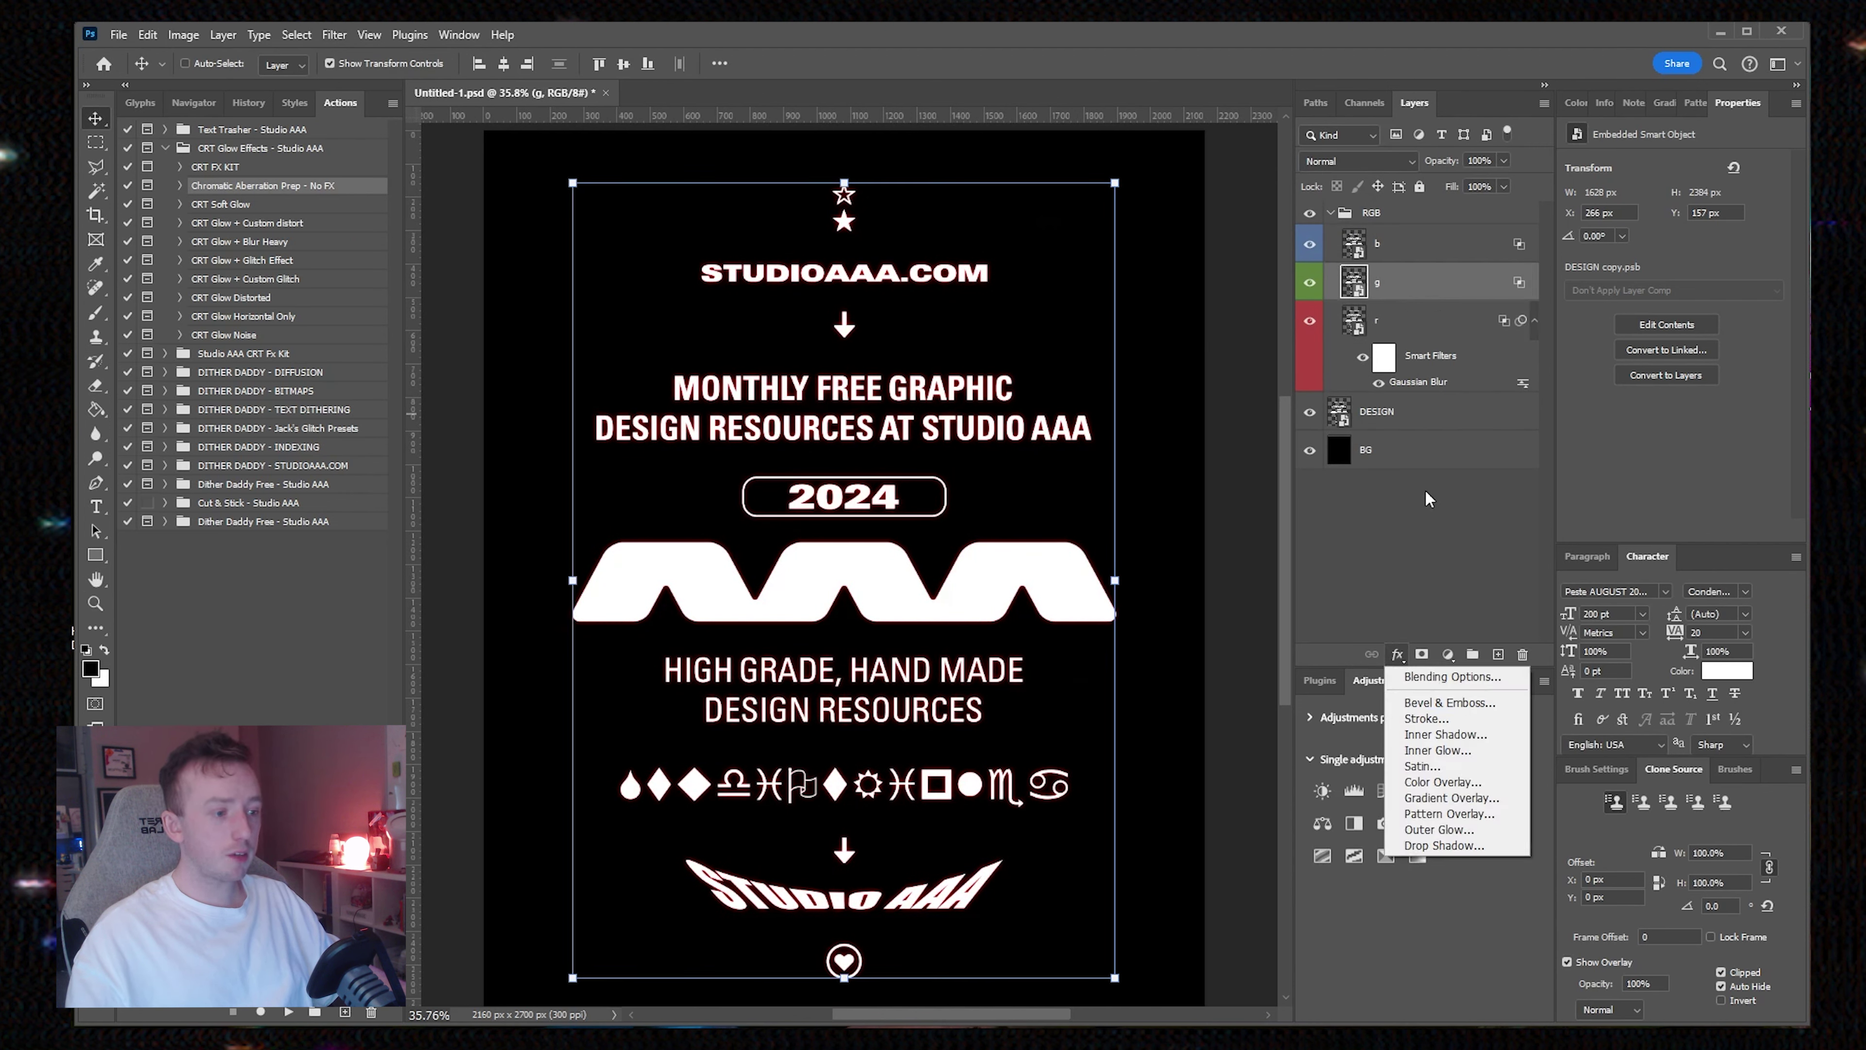
click(1385, 279)
click(334, 34)
mouse_move(499, 274)
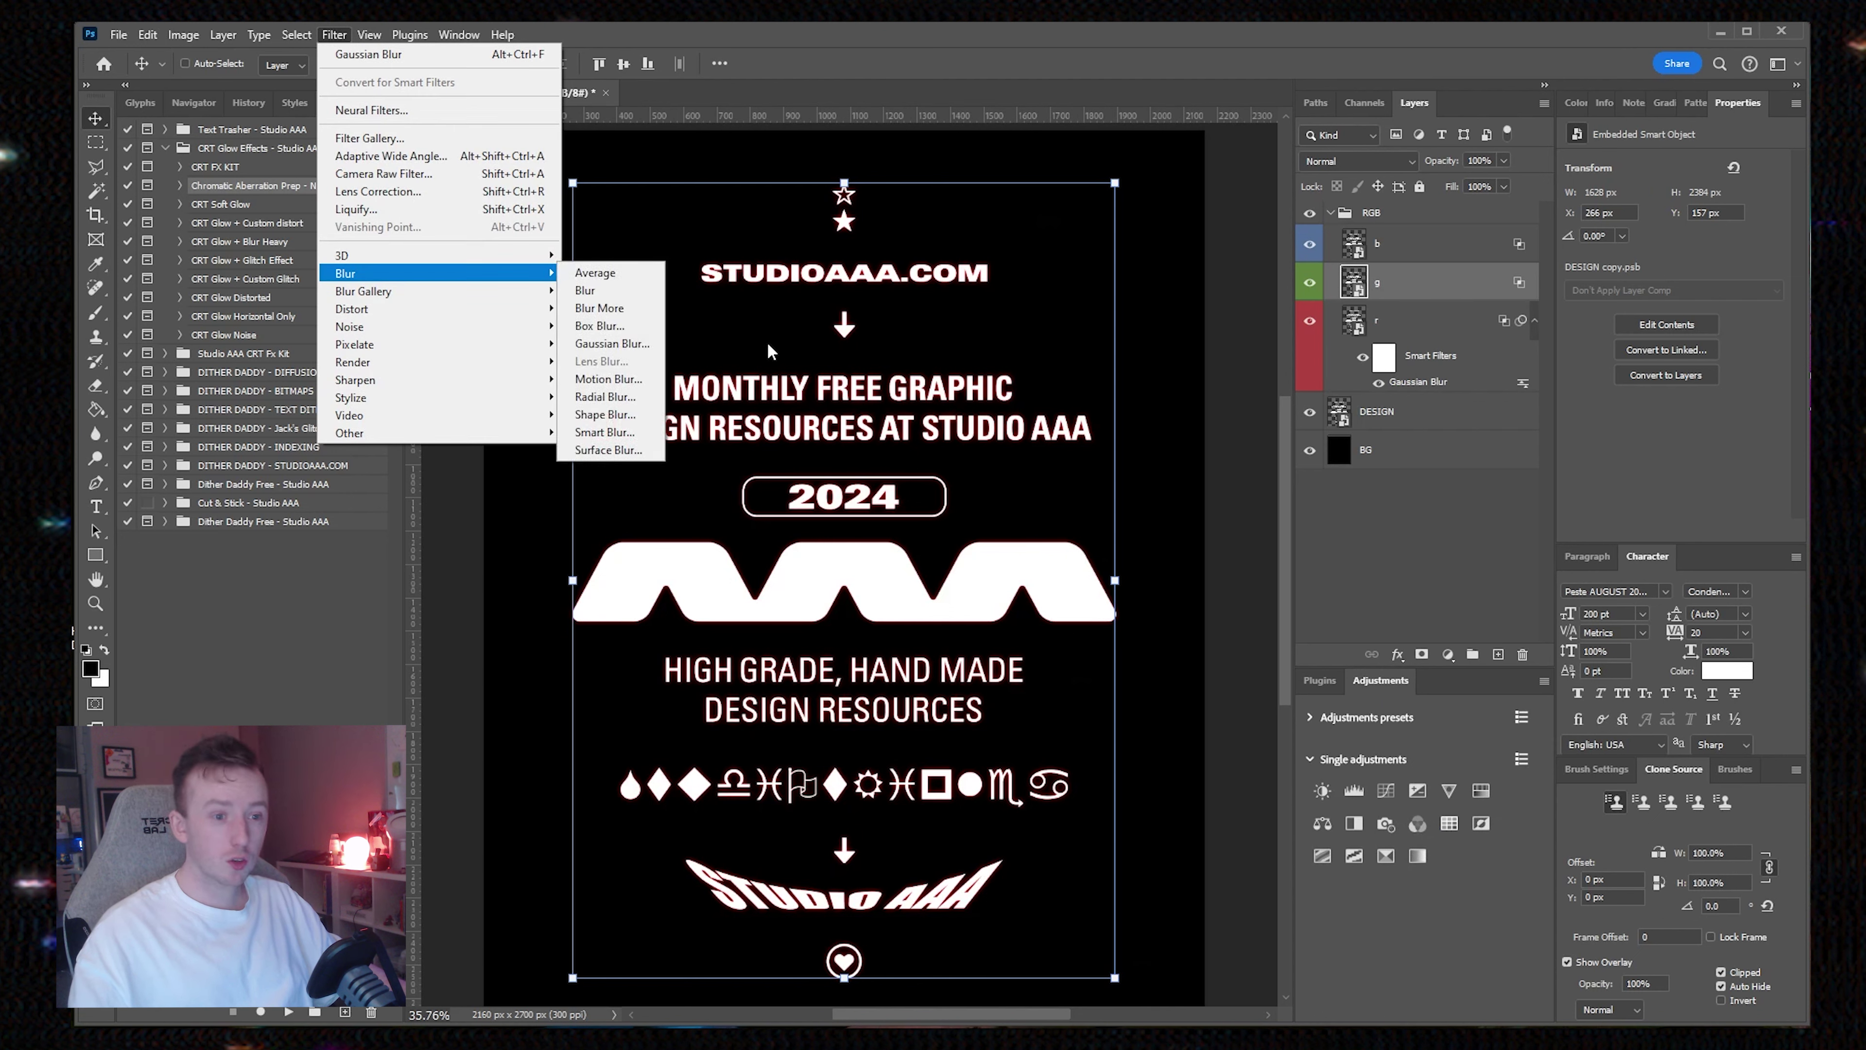
click(654, 346)
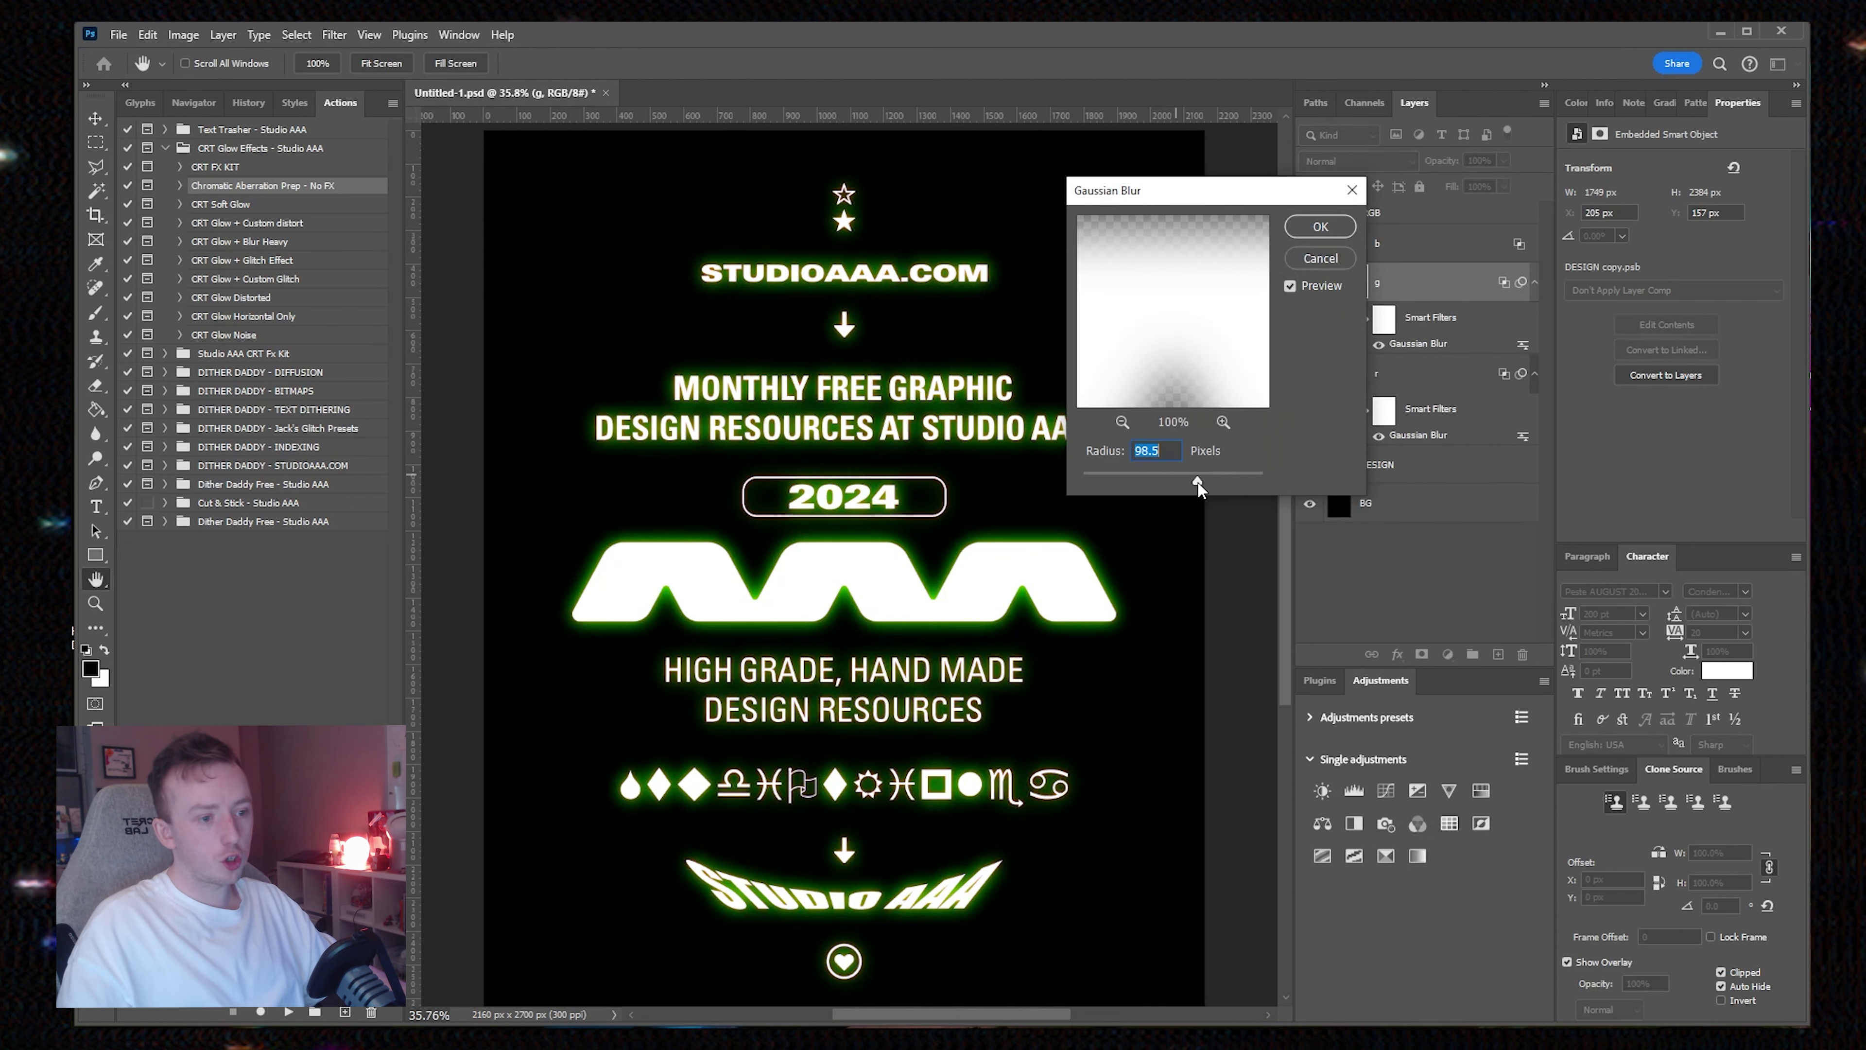
drag(1143, 476, 1101, 476)
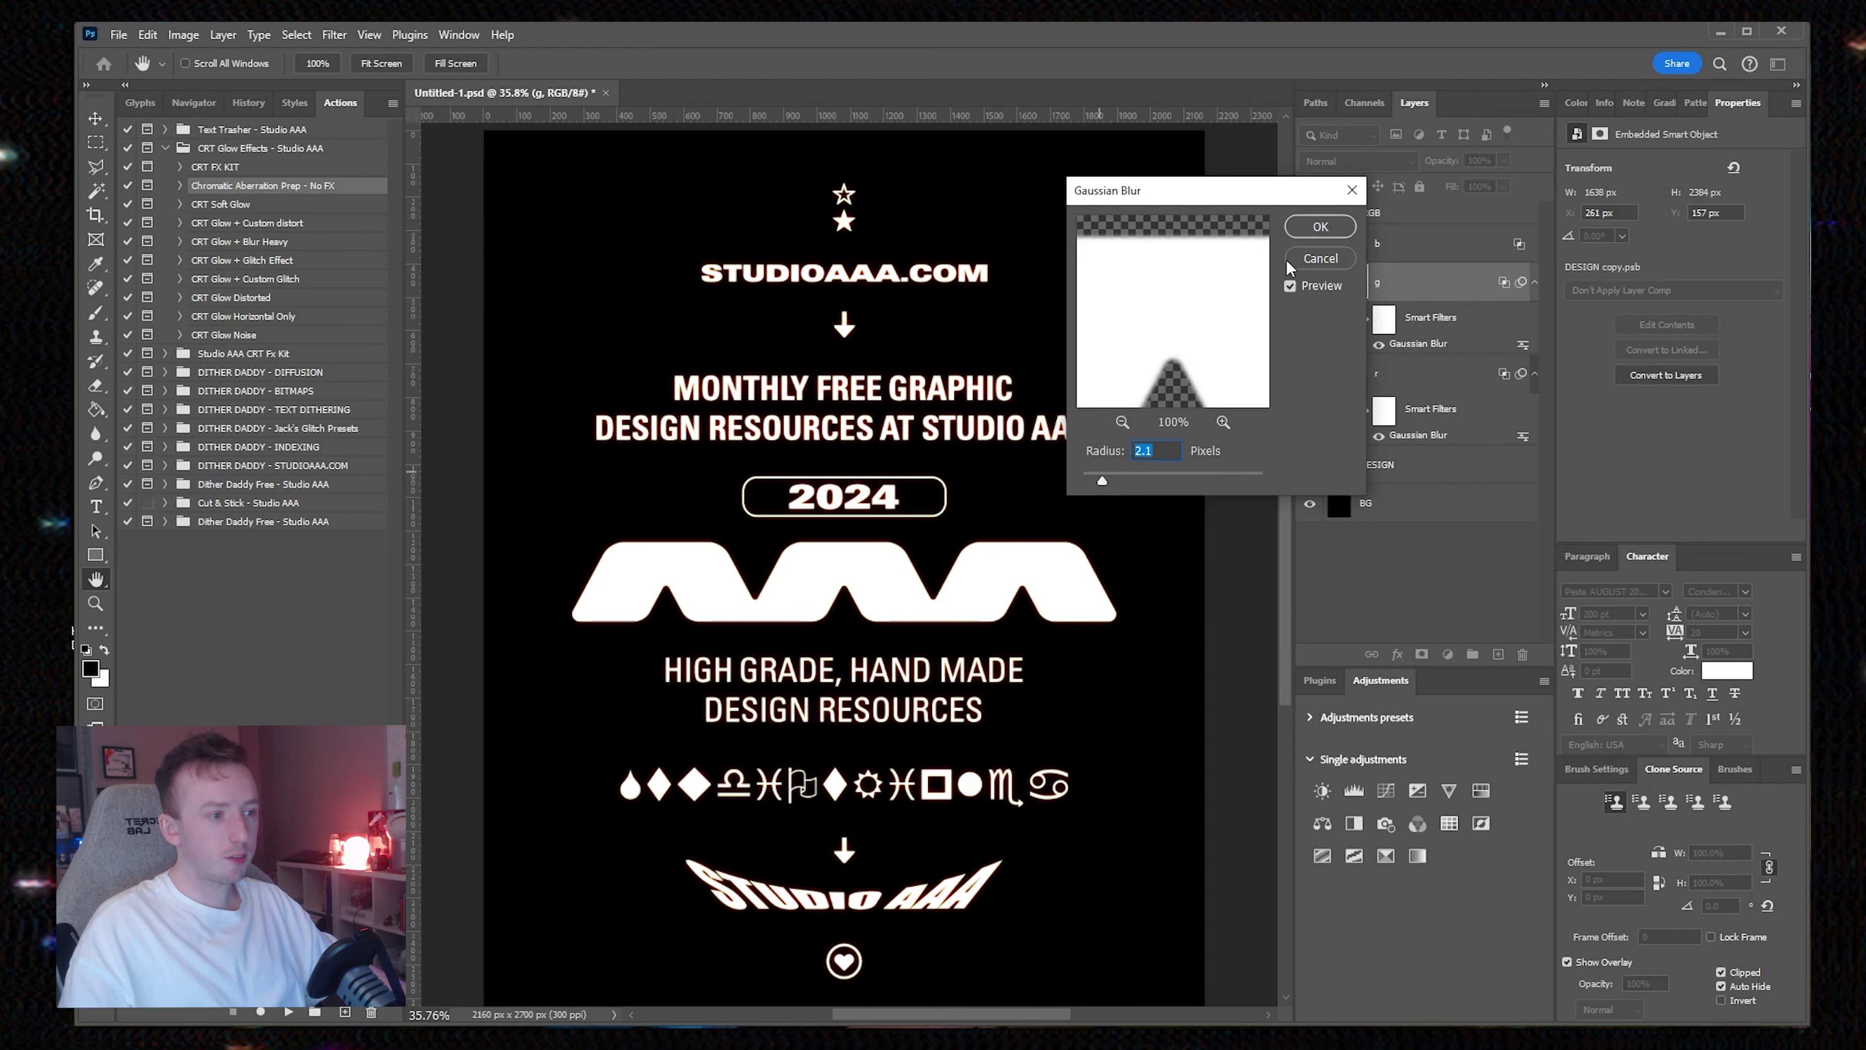
click(1354, 229)
Step: Nudge the g copy a few pixels left and down
click(1368, 376)
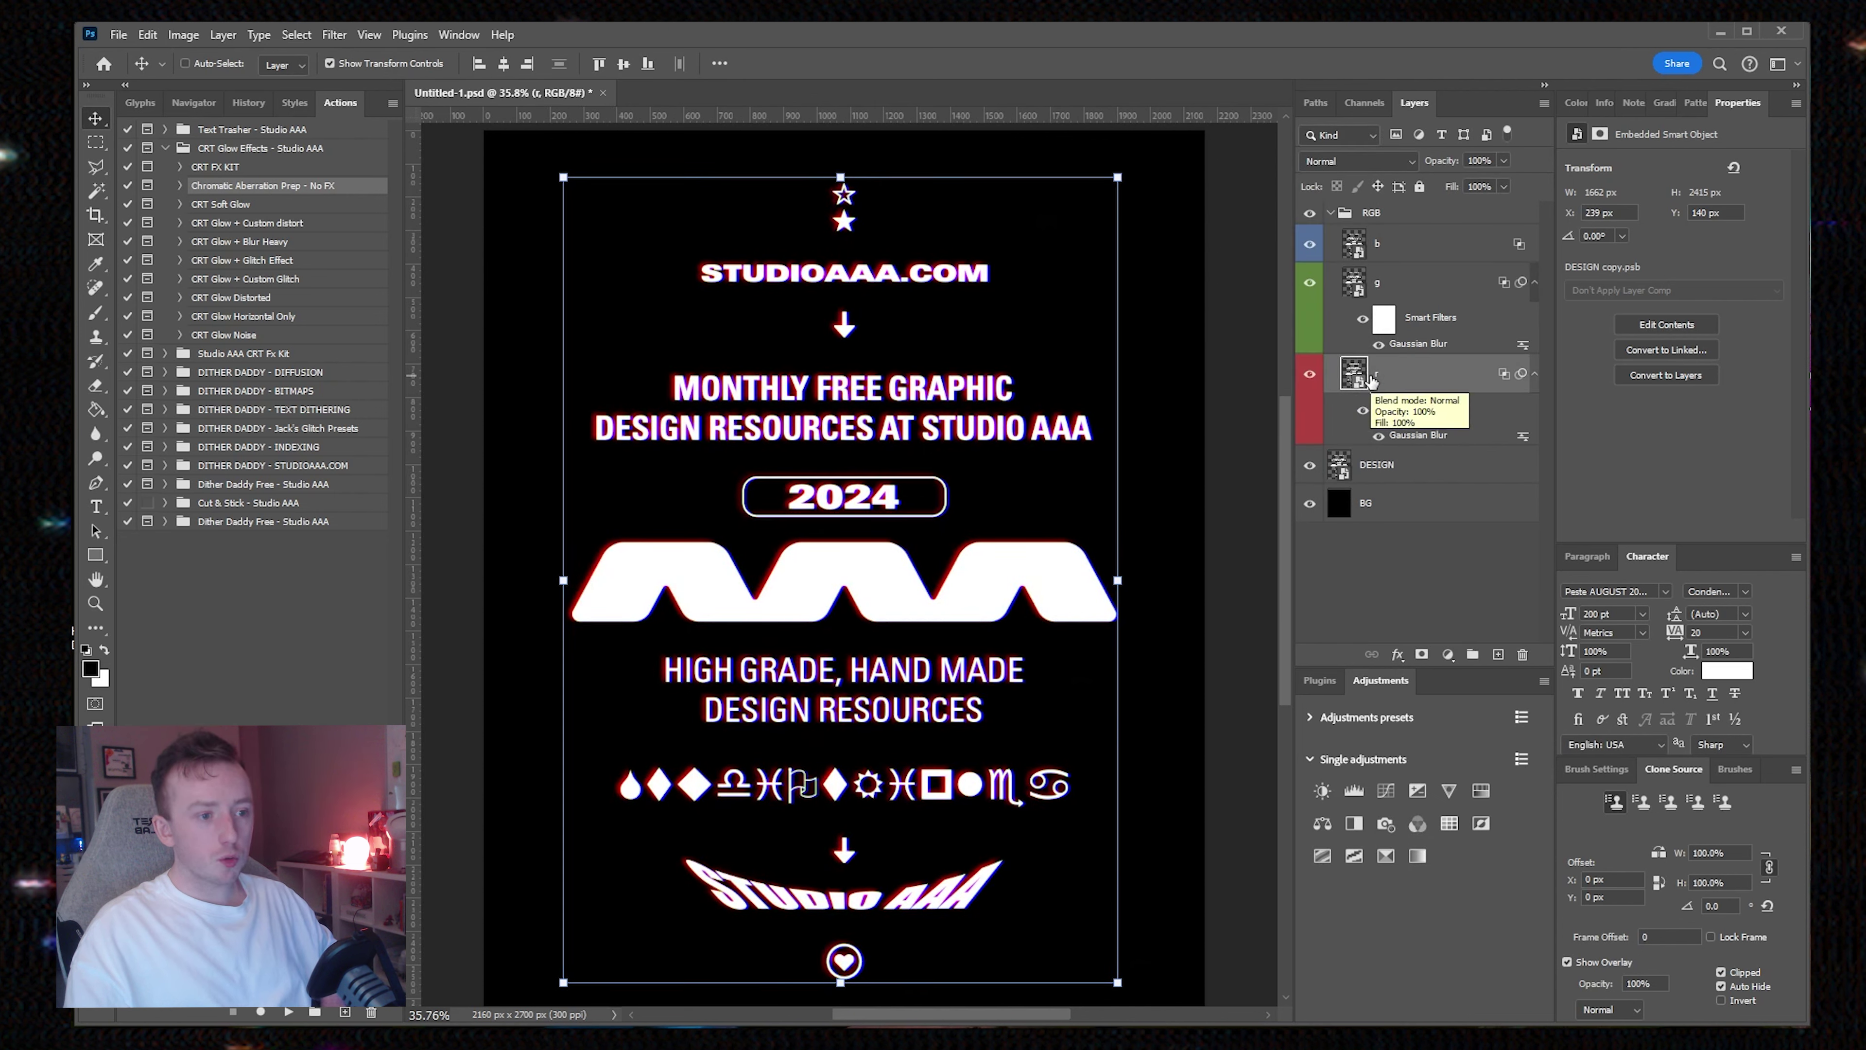
click(1496, 301)
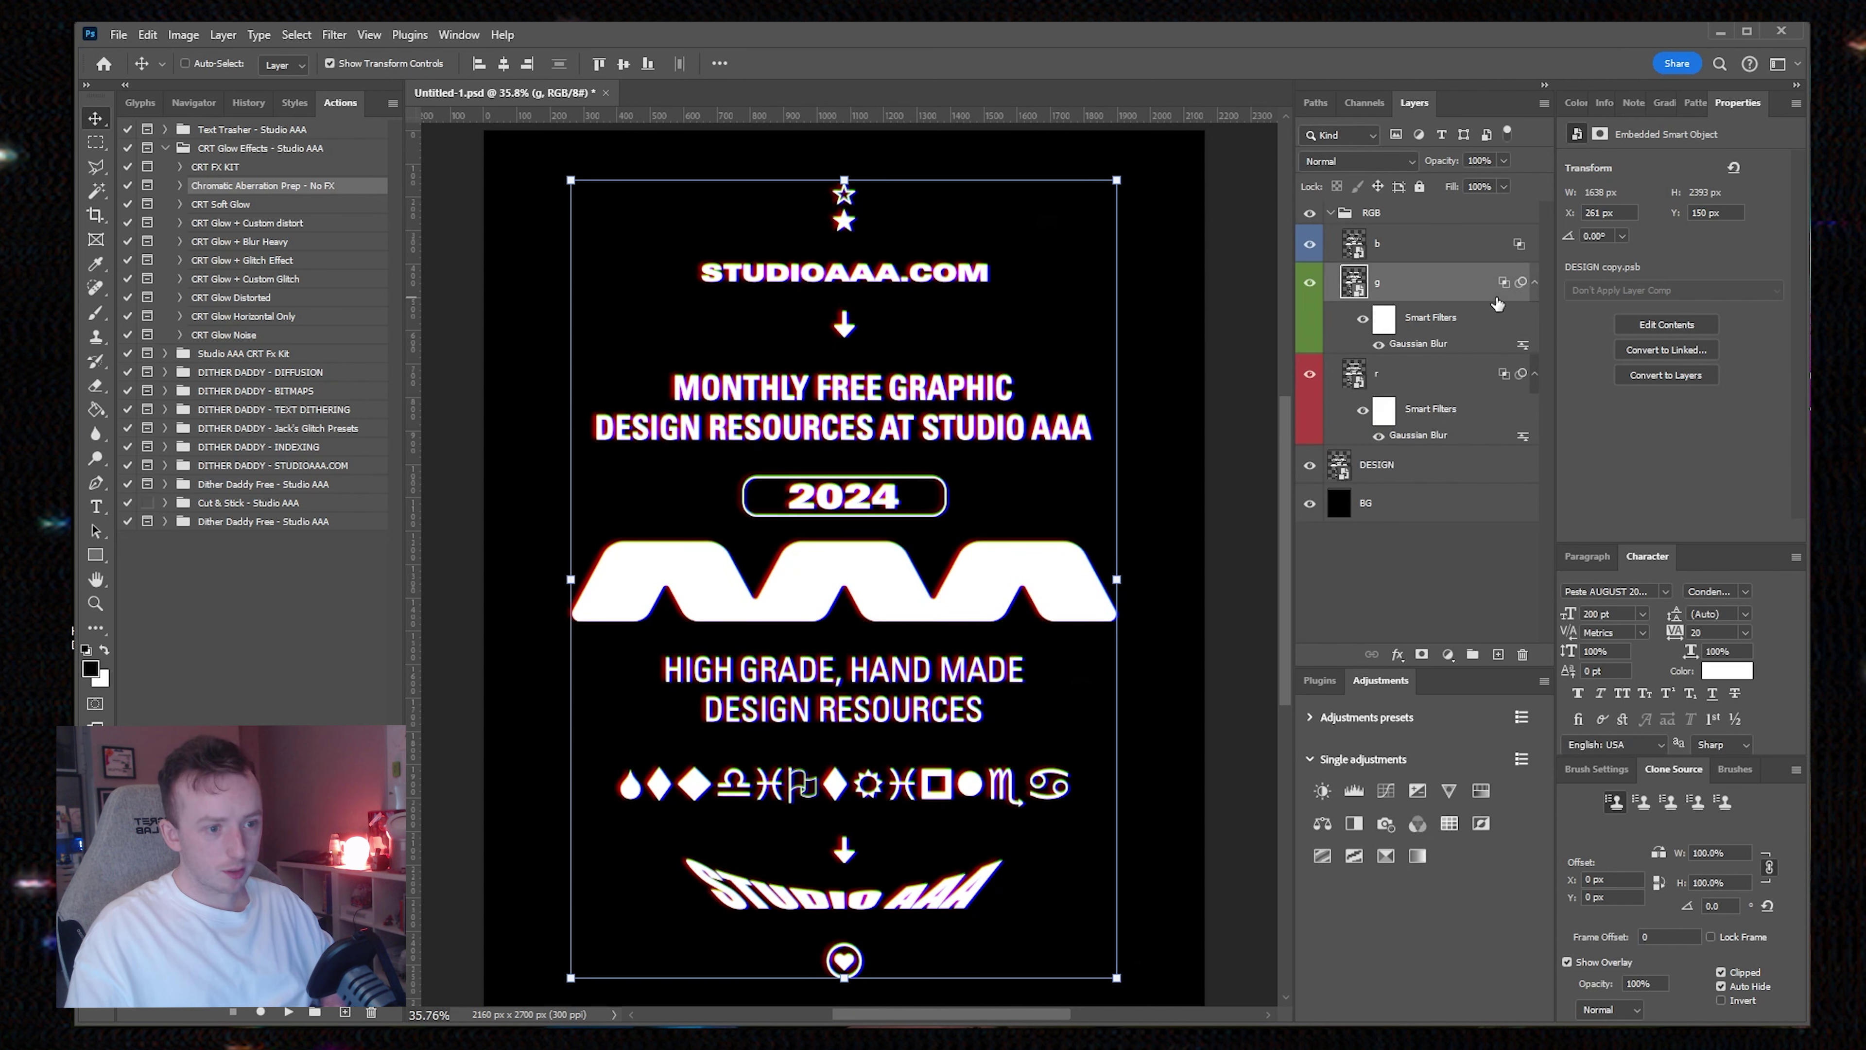
key(Left)
key(Left)
key(Left)
key(Down)
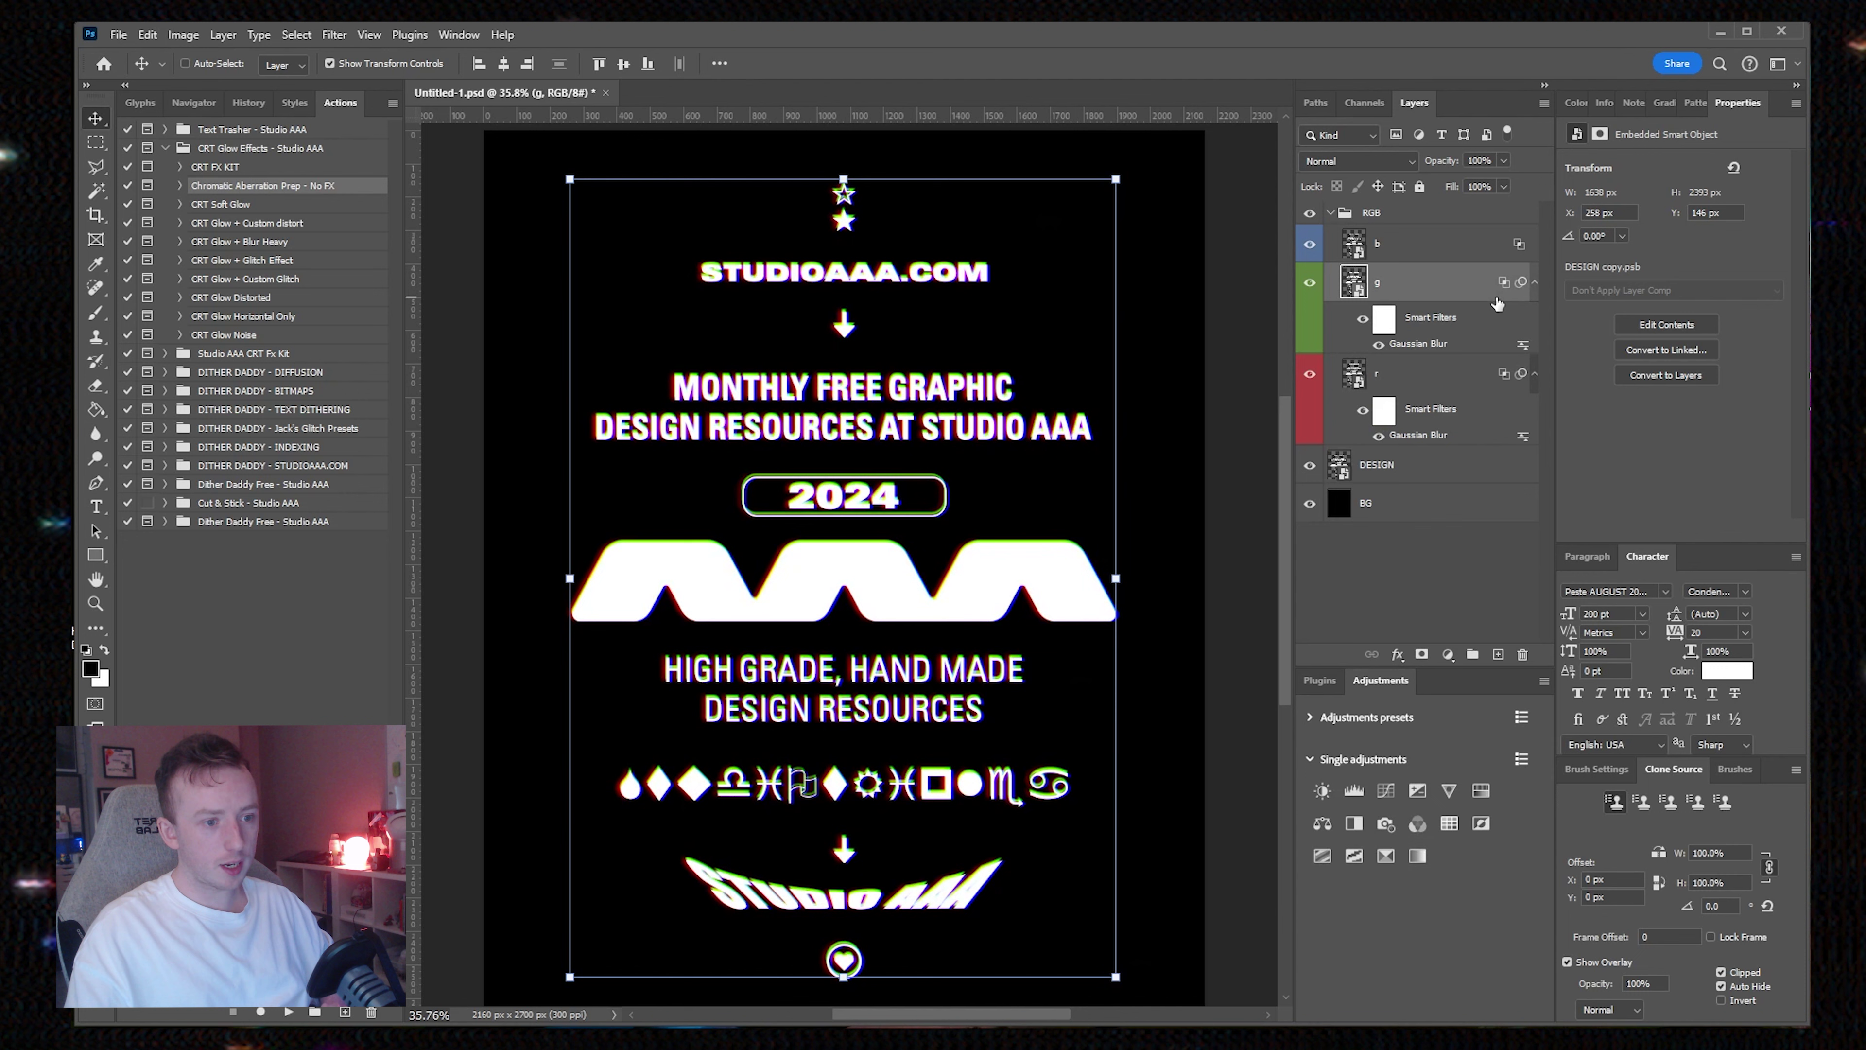
Step: Set the b copy's Gaussian Blur radius to 4.0 px
double_click(1417, 287)
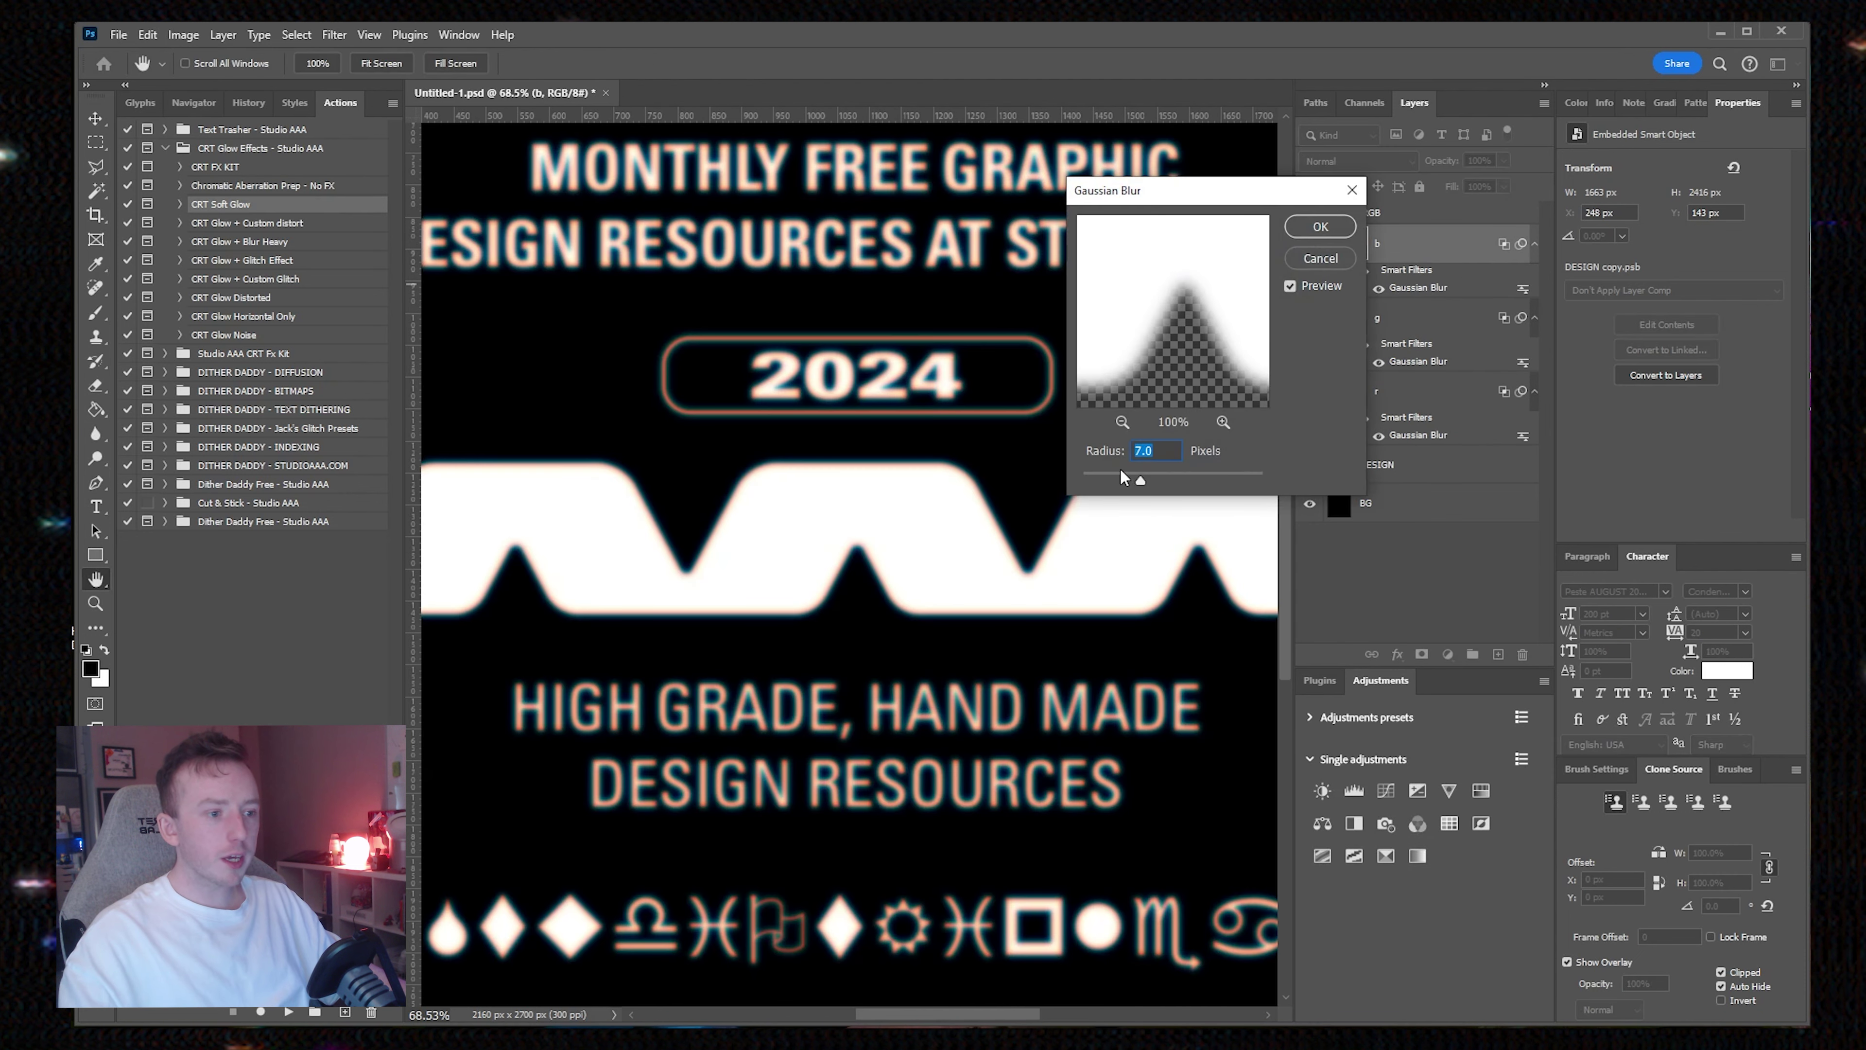
click(1122, 476)
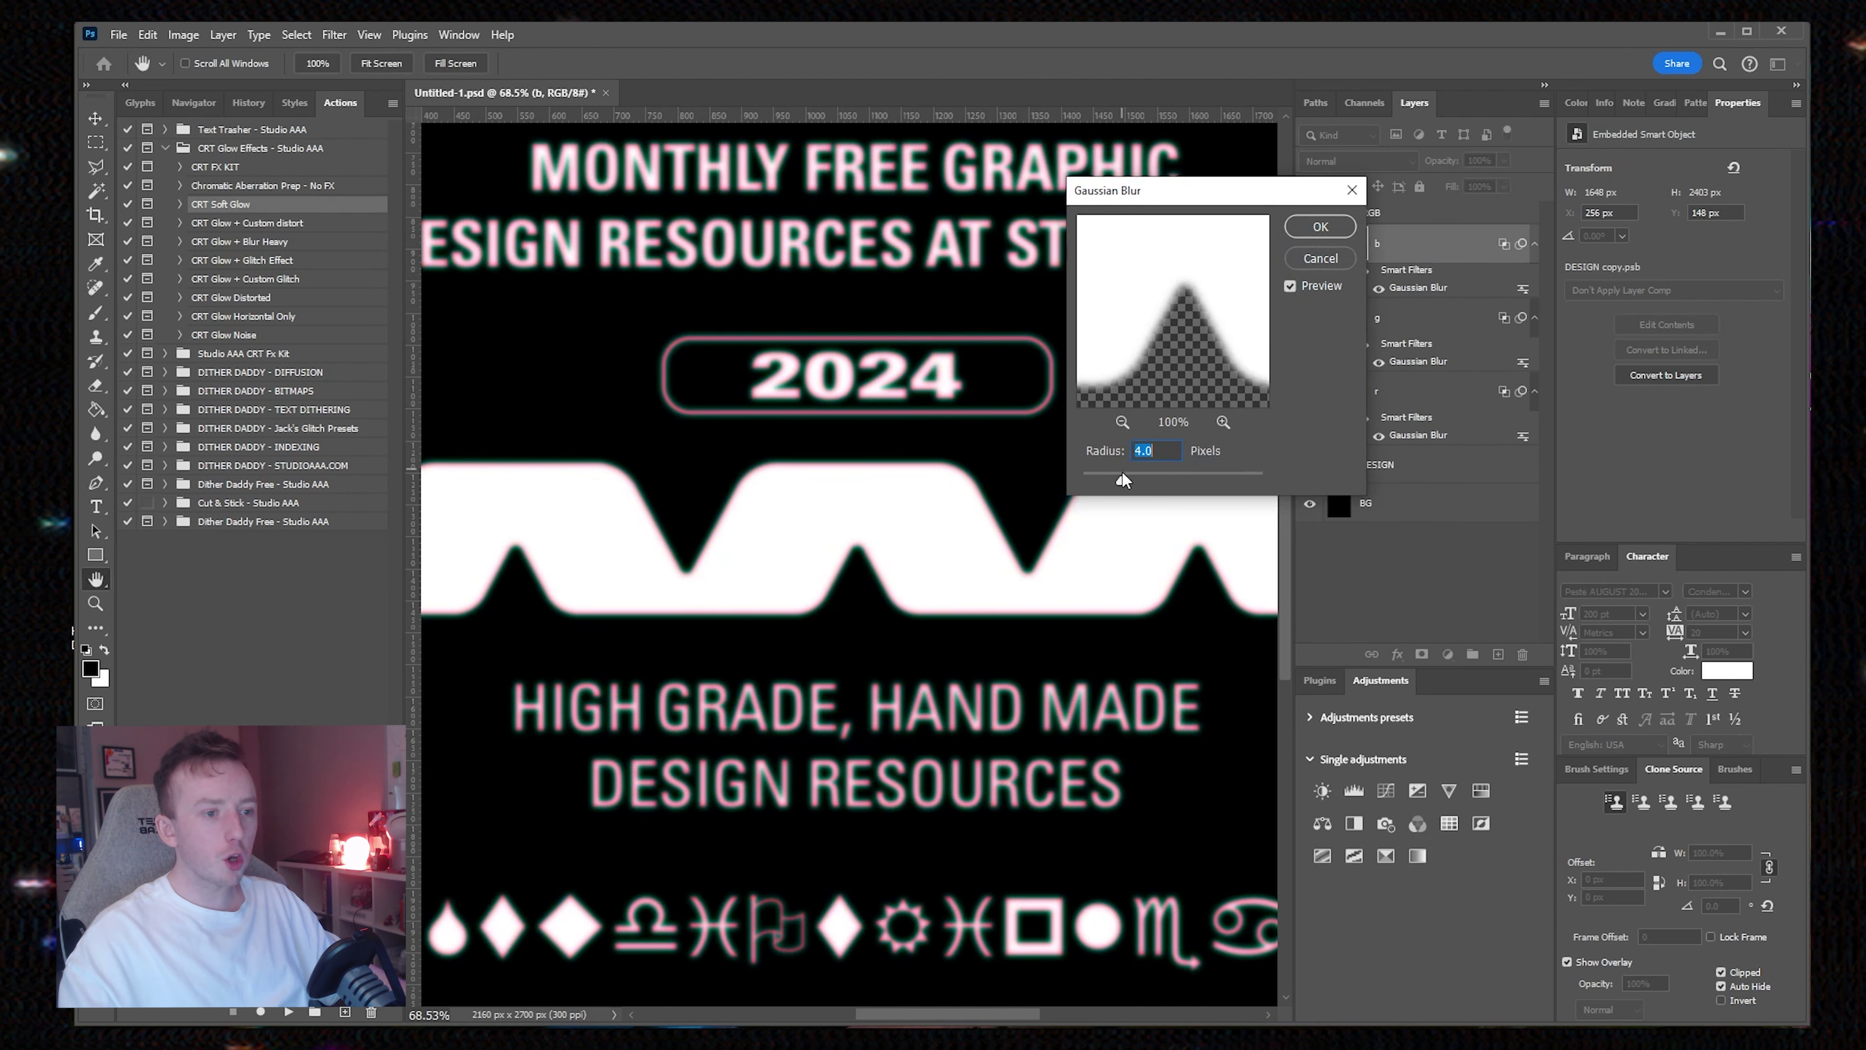
click(1315, 229)
Step: Nudge the r and b copies slightly, then fit the whole poster on screen
scroll(1001, 521, up, 5)
key(alt+bracketleft)
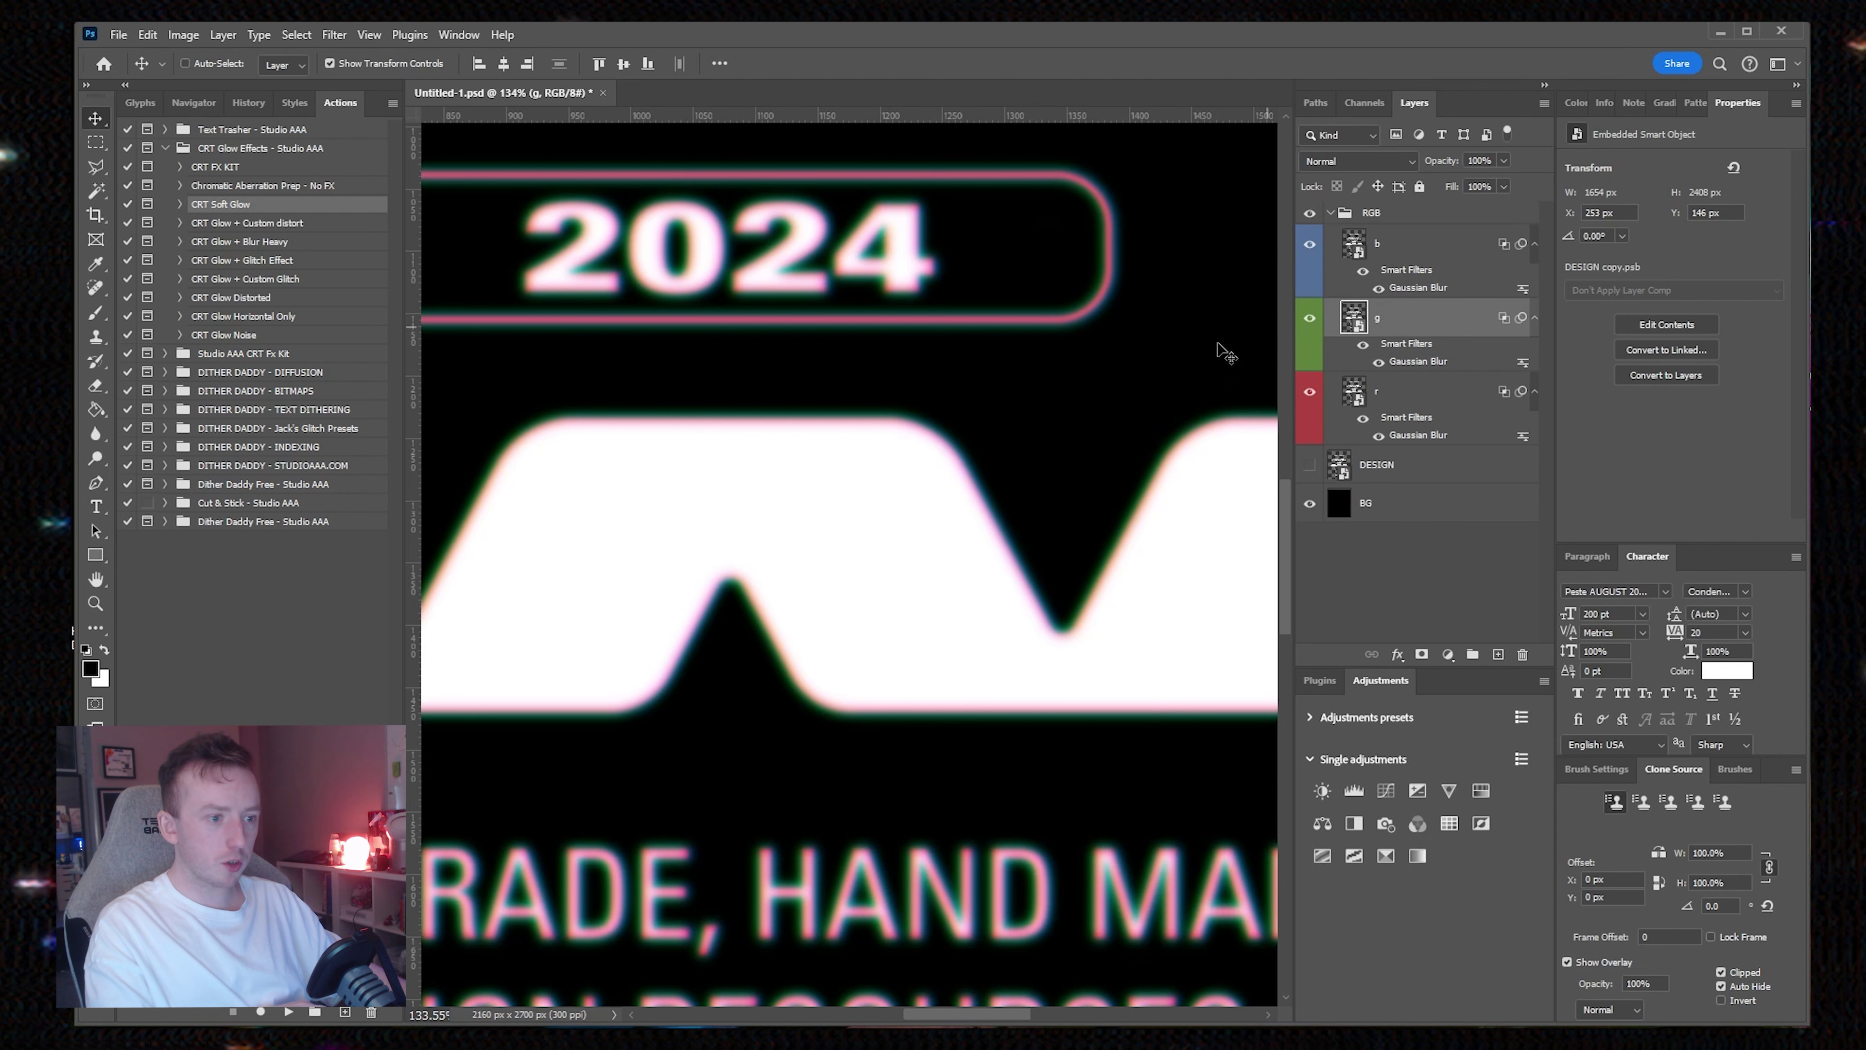
click(1354, 390)
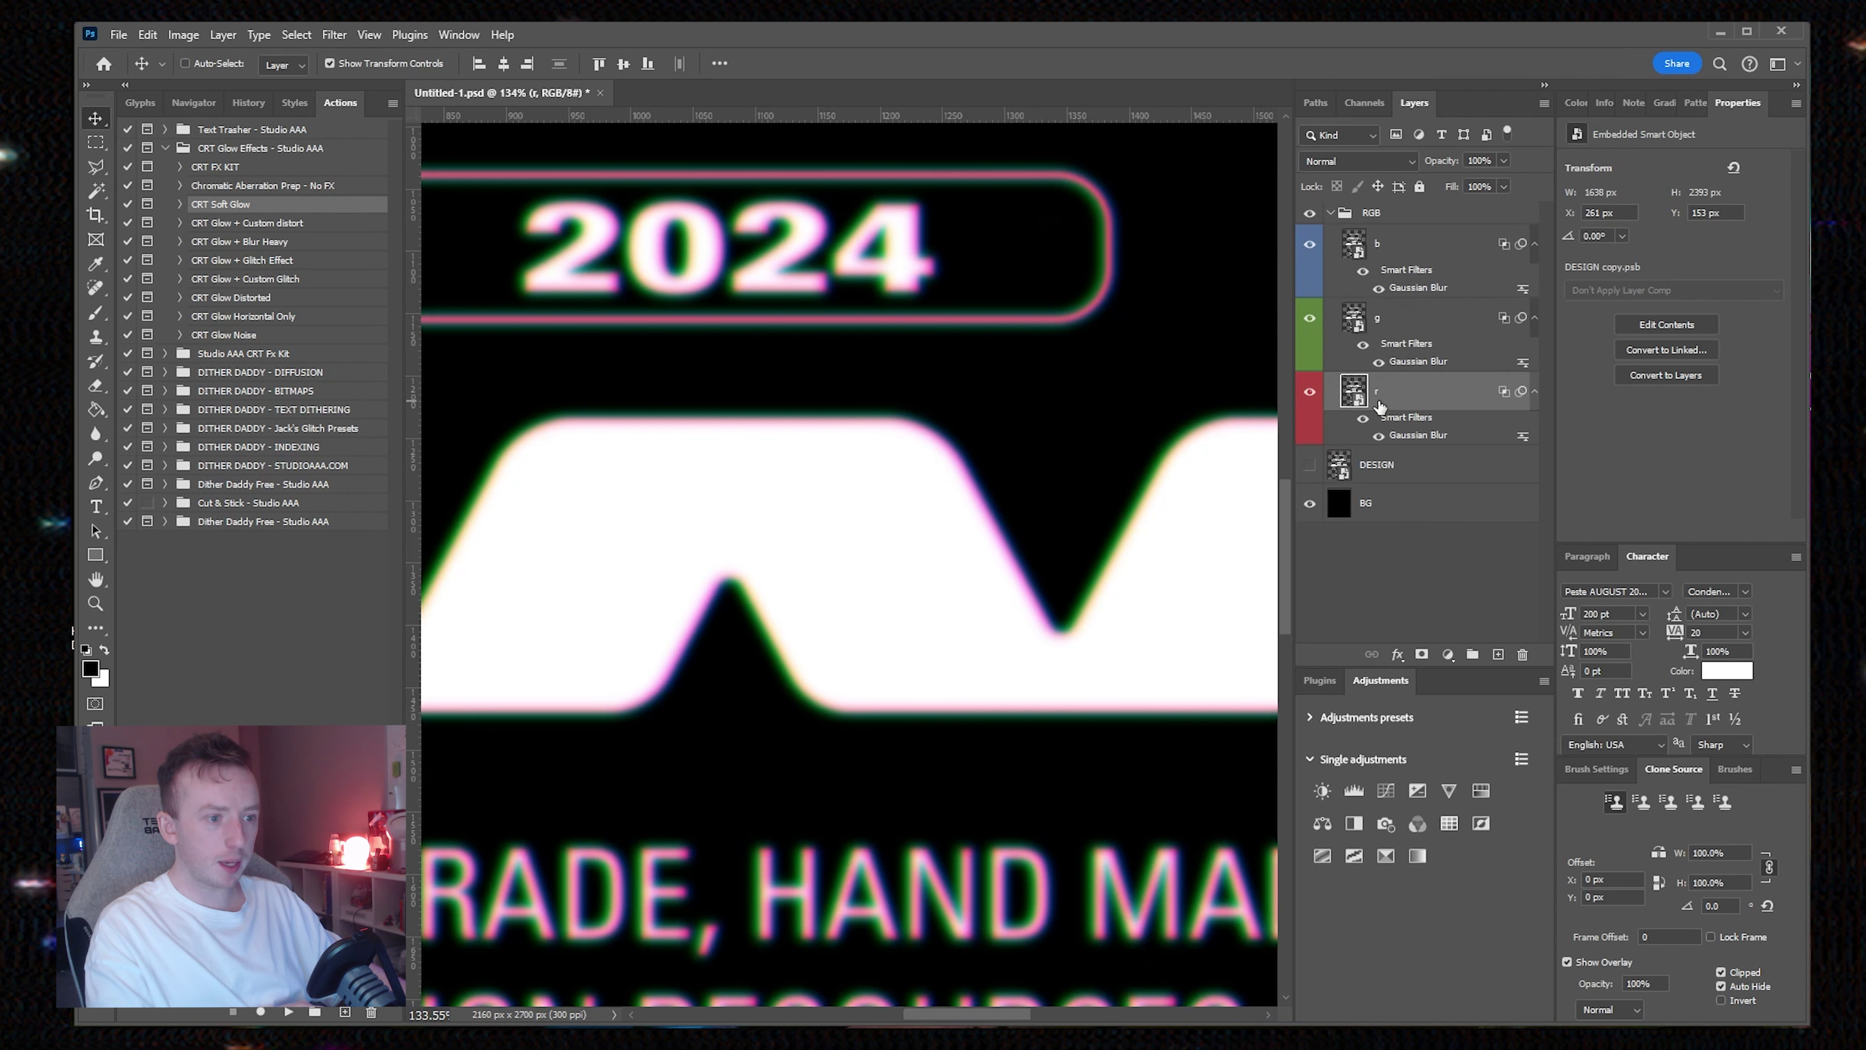
key(Left)
click(1371, 254)
key(Down)
key(Down)
key(ctrl+0)
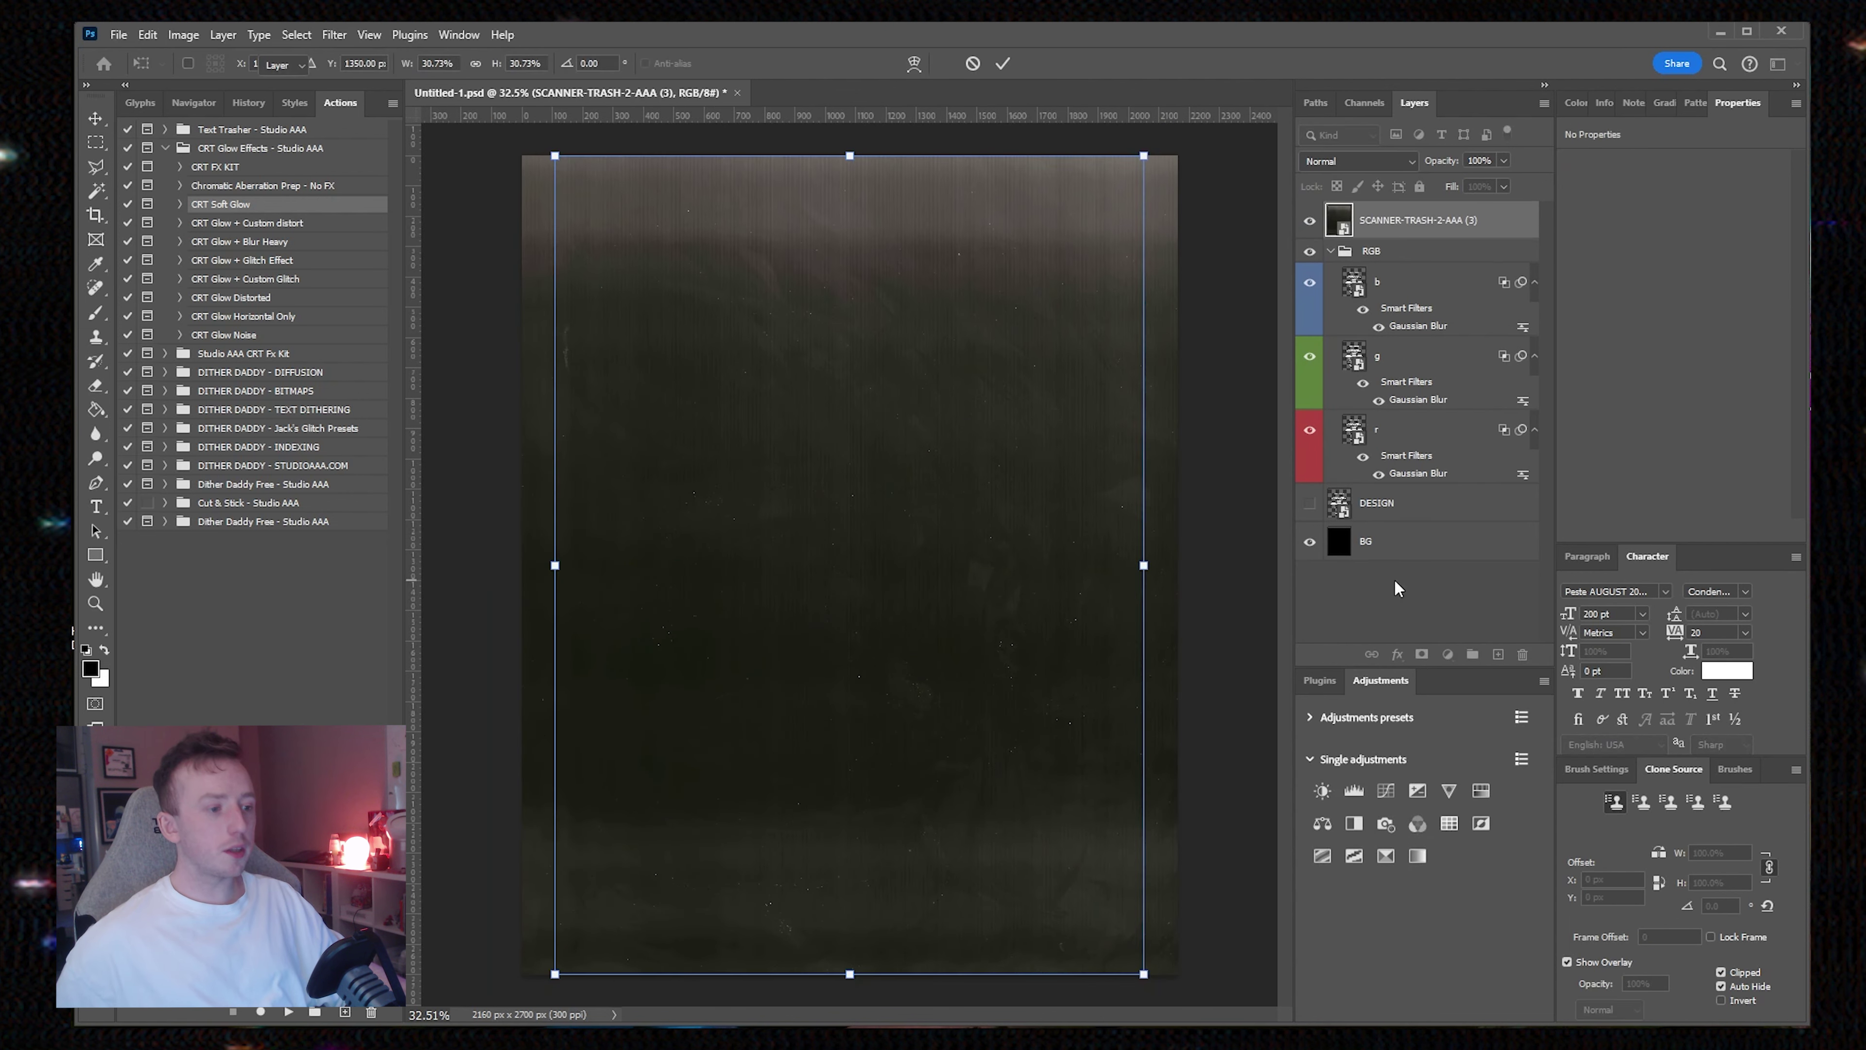
Step: Blend the scanner-trash texture with Lighten and desaturate it with Saturation -100
click(1366, 161)
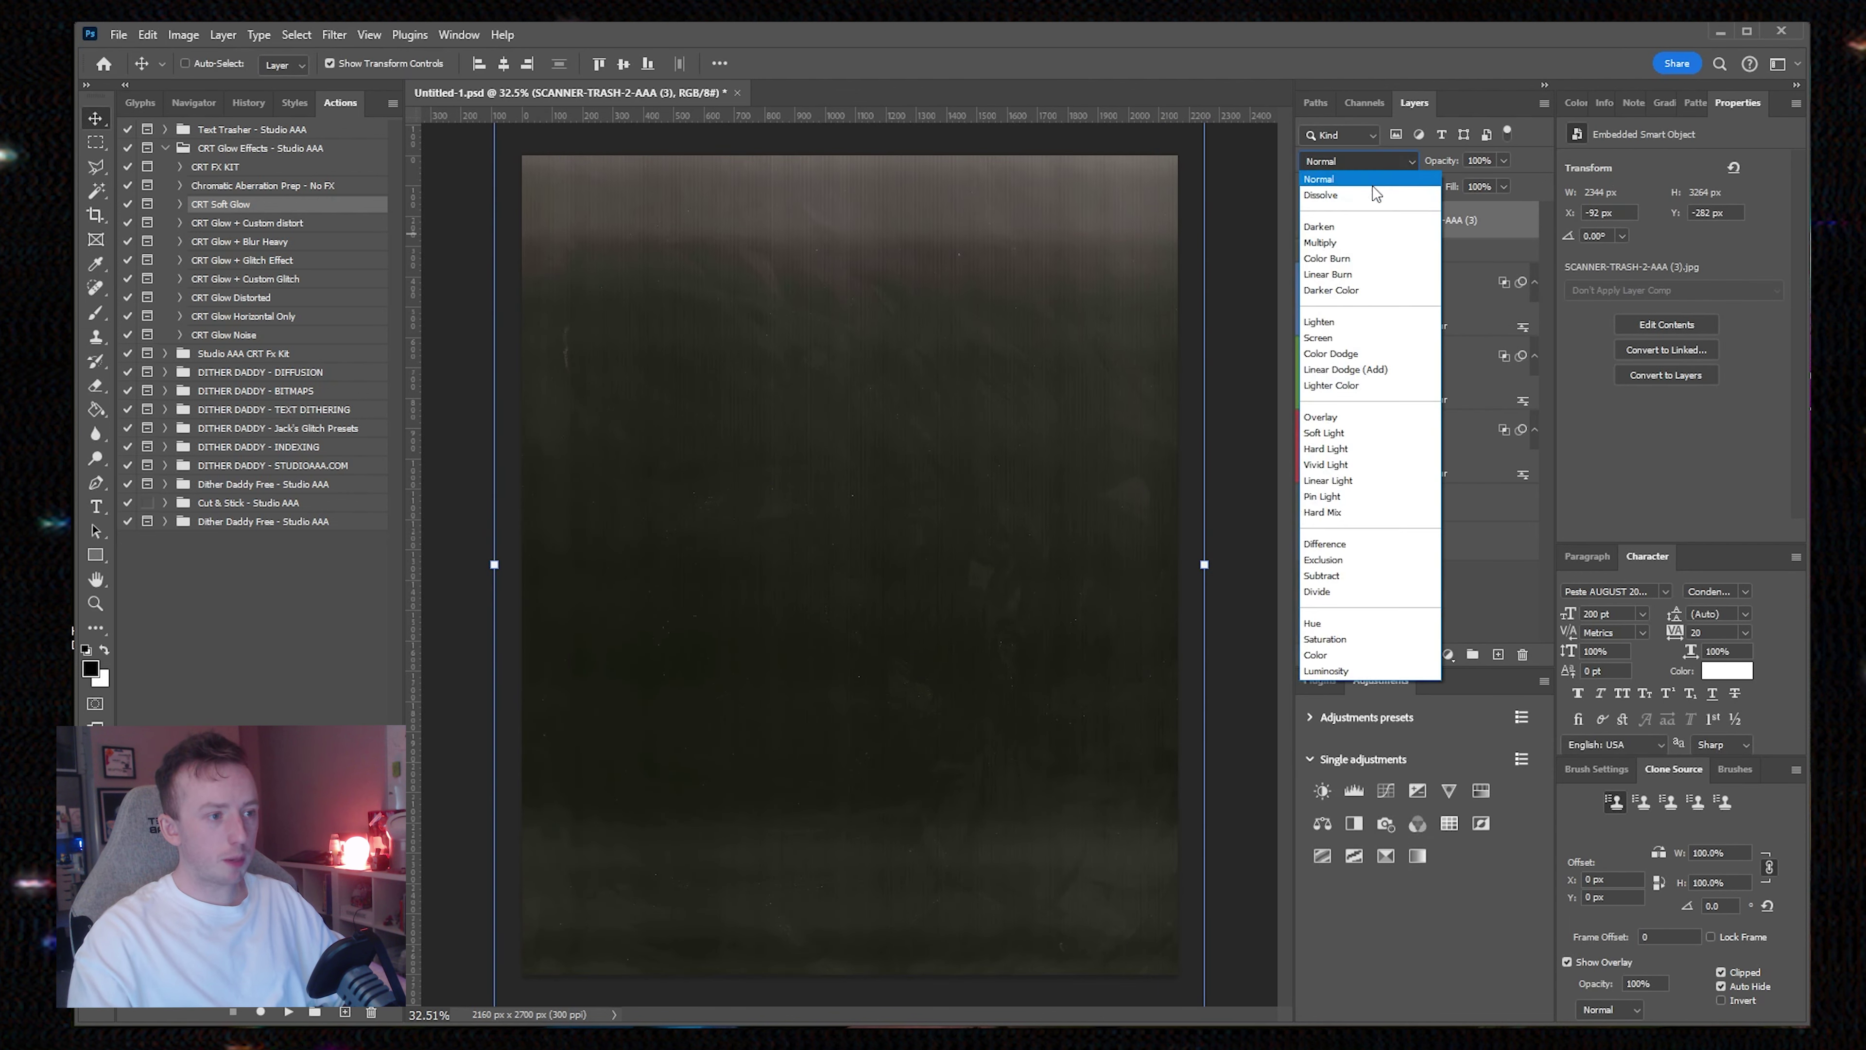
click(1371, 323)
key(ctrl+alt+u)
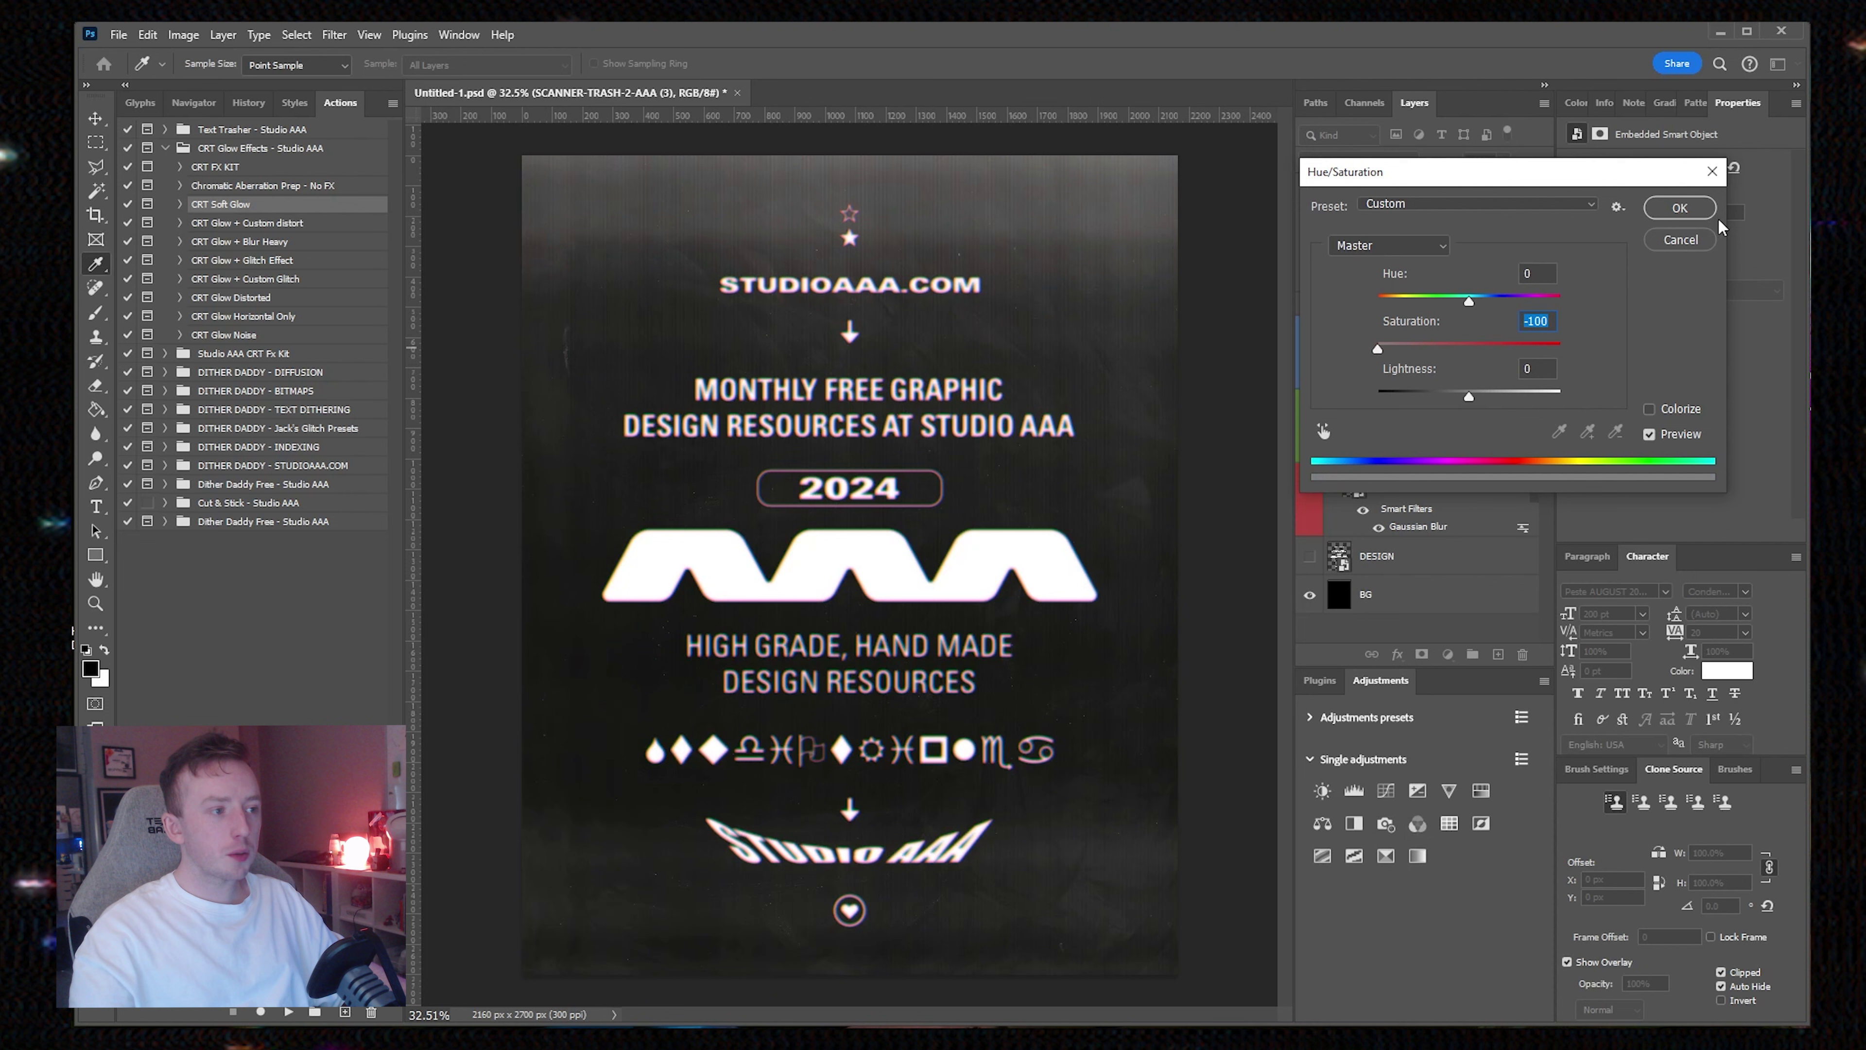
click(1681, 209)
Step: Rename the r layer to 'r deisgn' and the RGB group to 'sadhasoidh'
click(1462, 365)
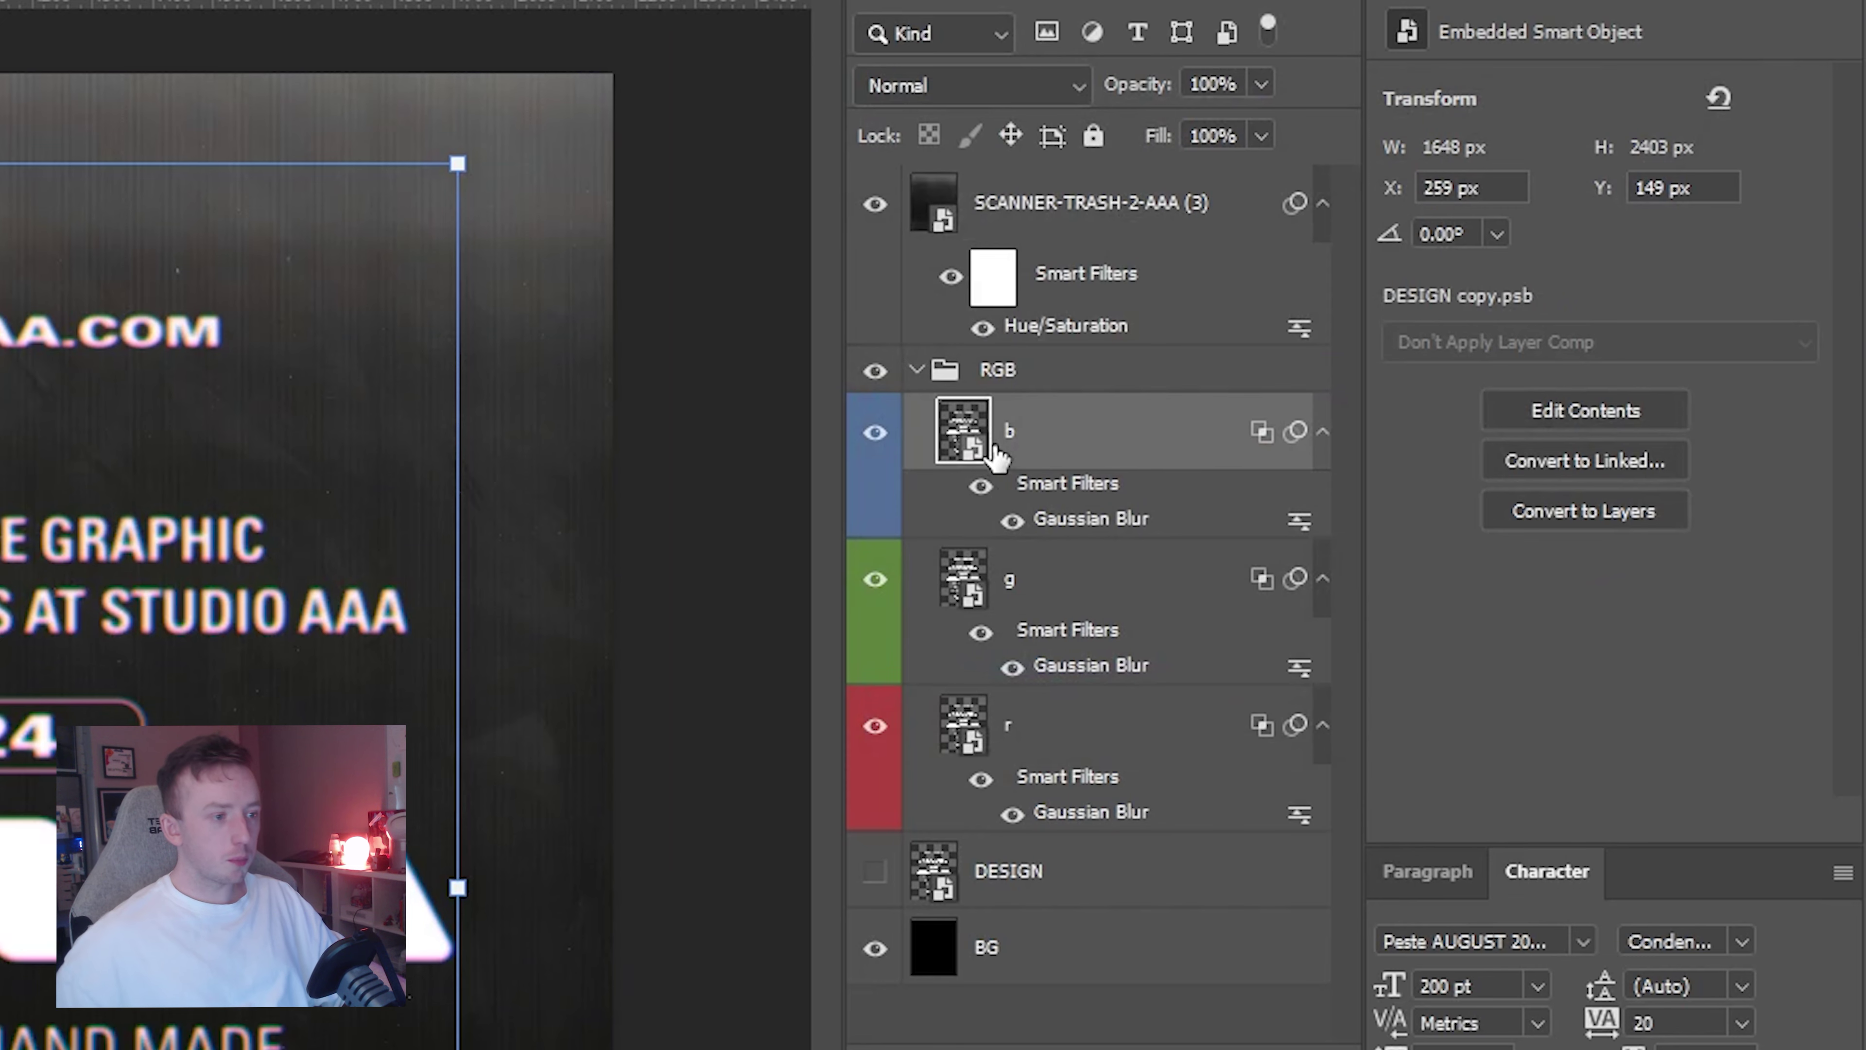
click(1381, 489)
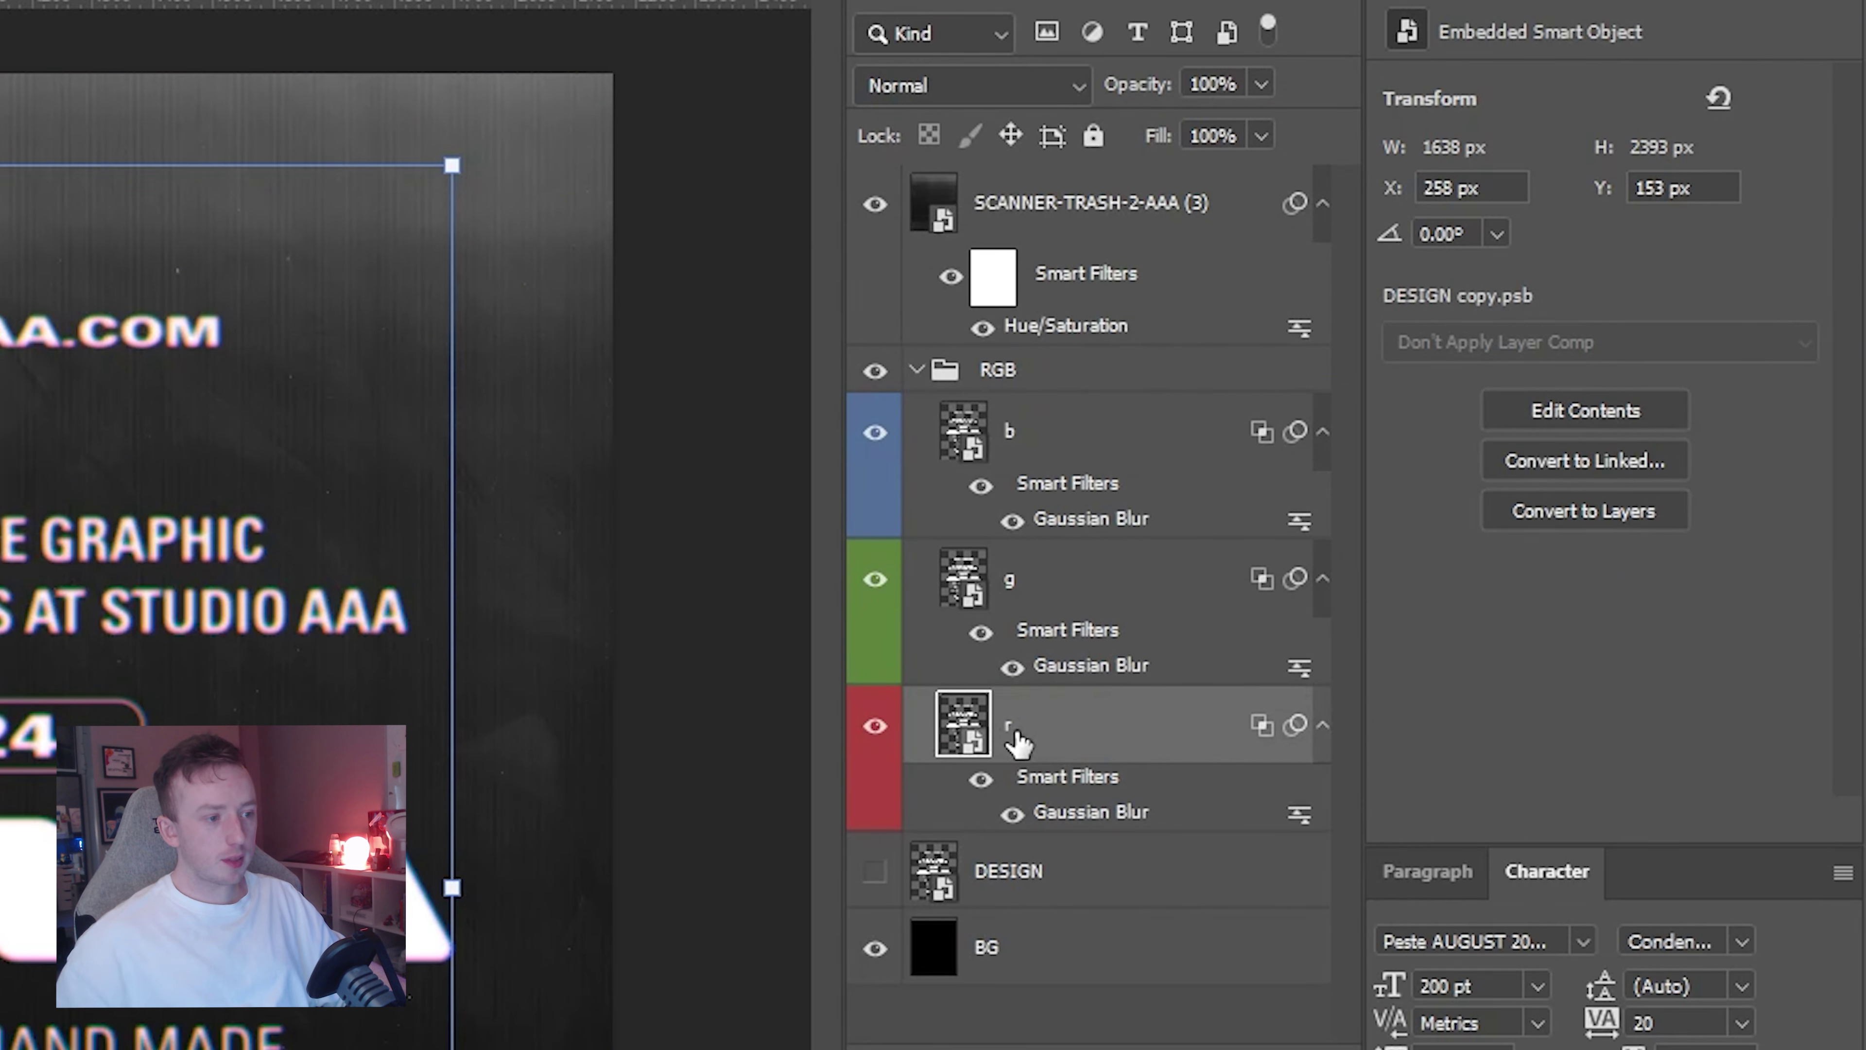
double_click(1013, 727)
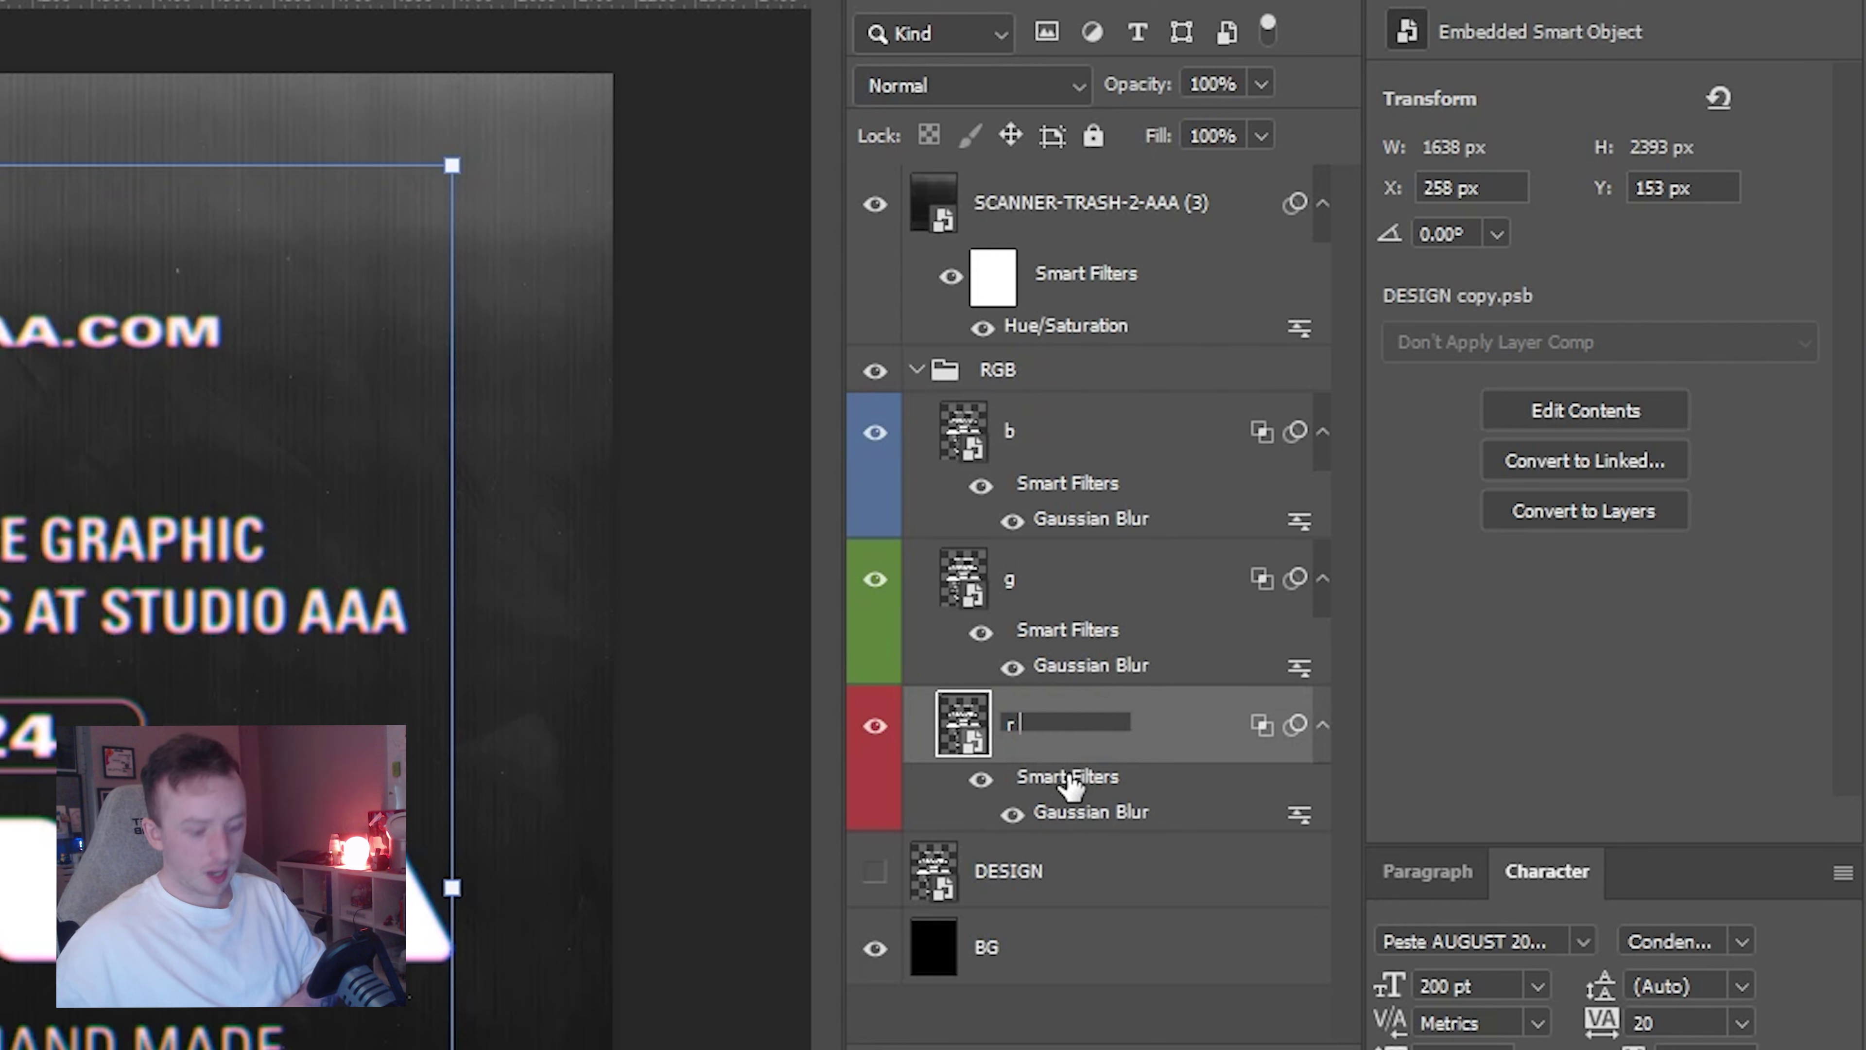
text(deisgn)
key(Return)
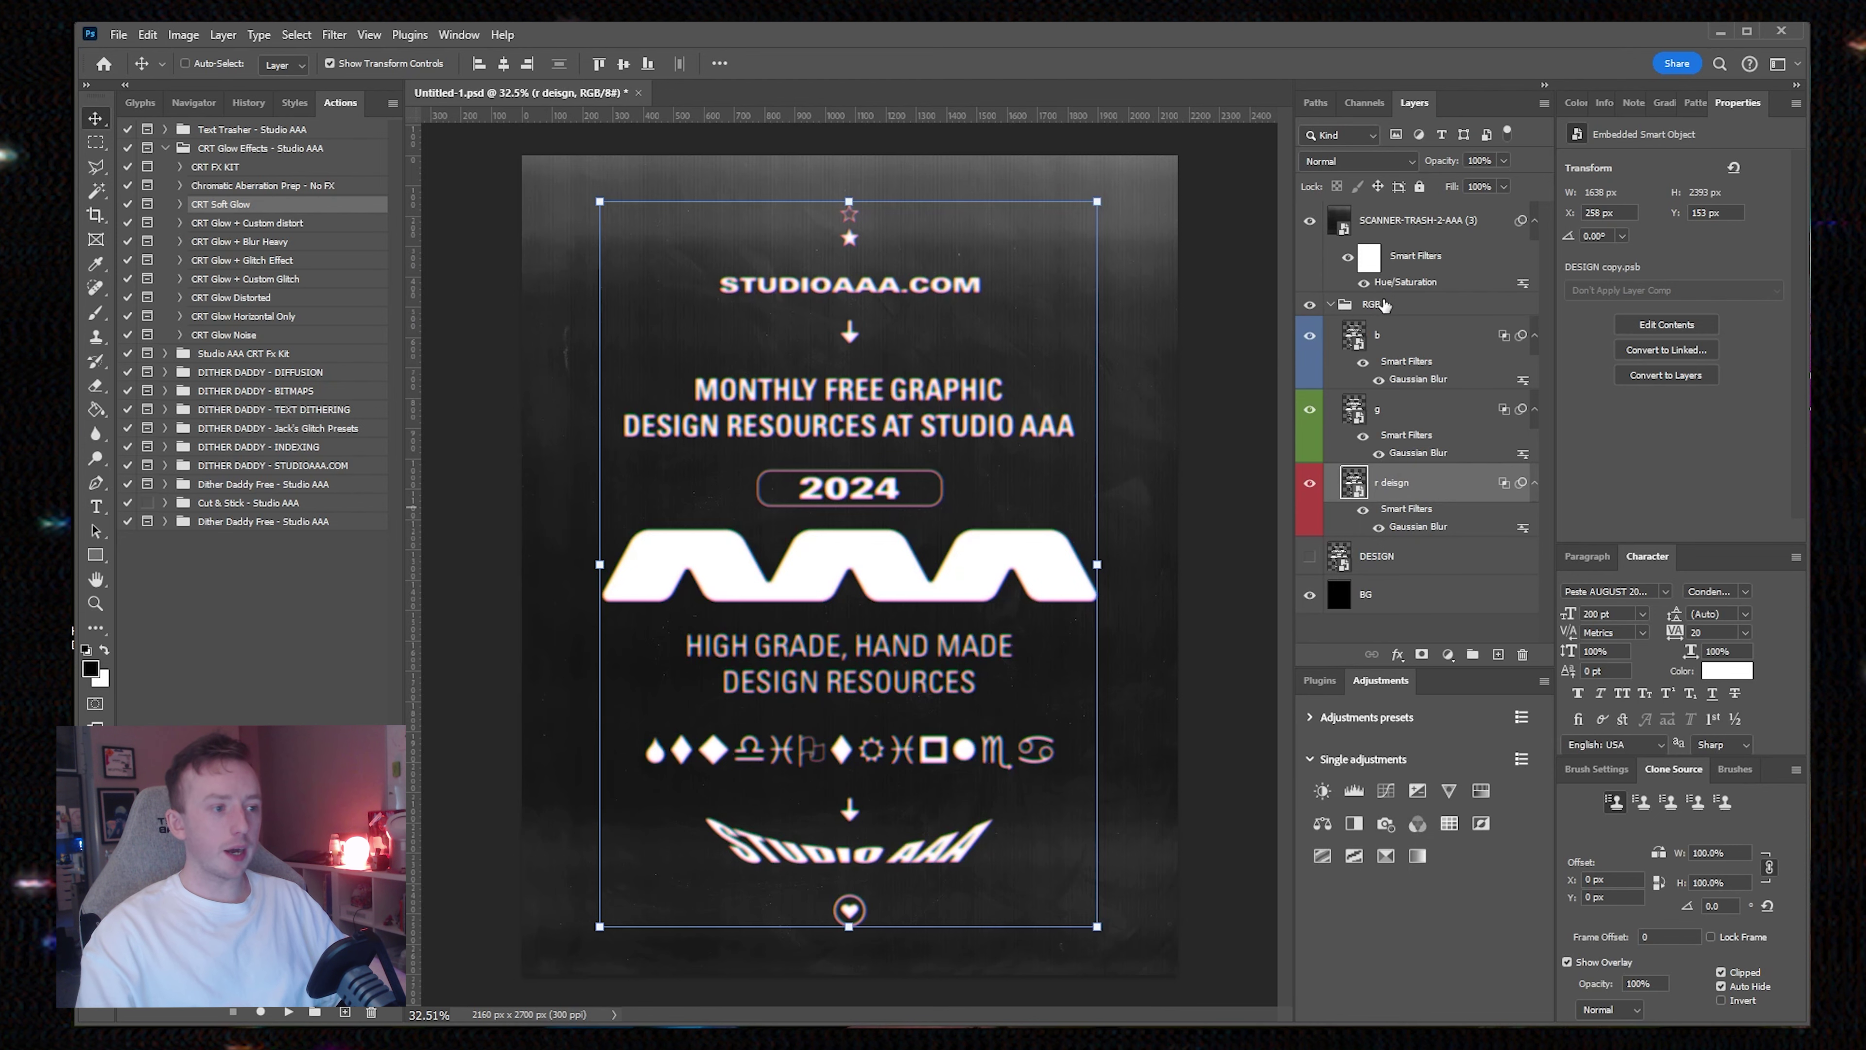
double_click(997, 369)
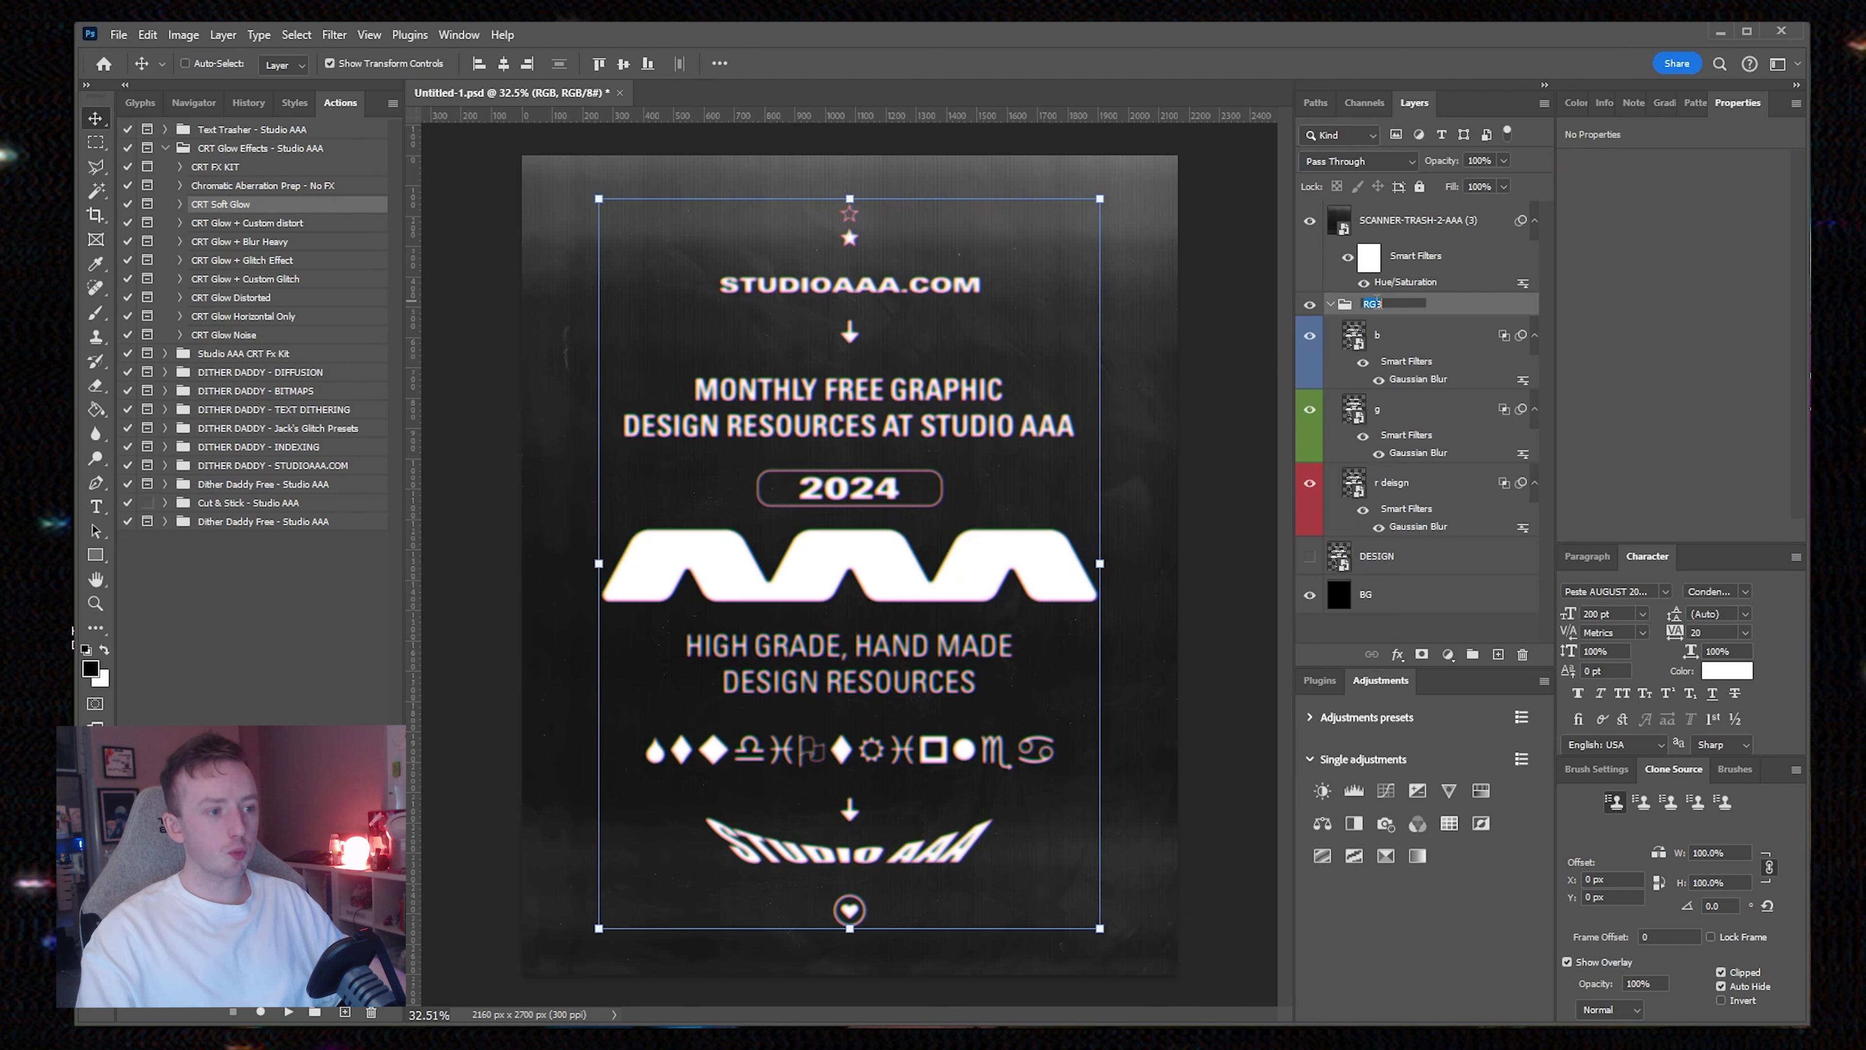
text(sadhasoidh)
key(Return)
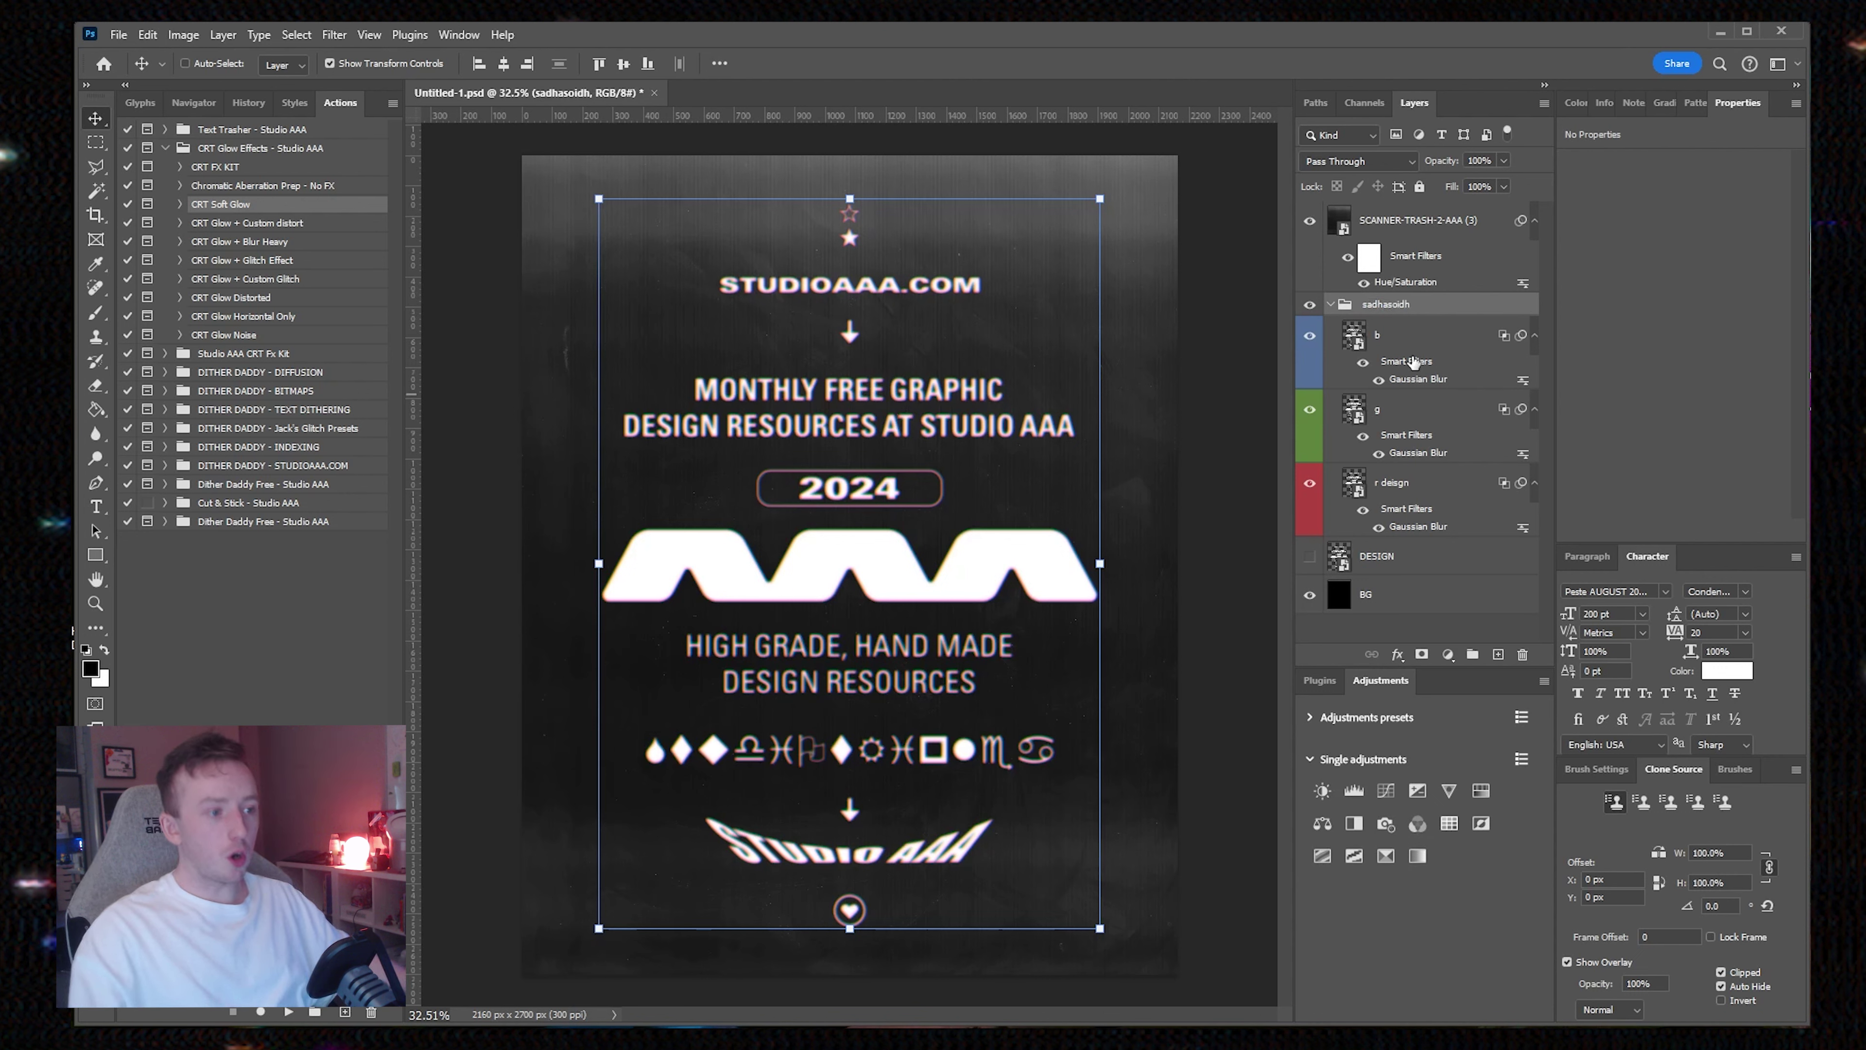
click(1389, 567)
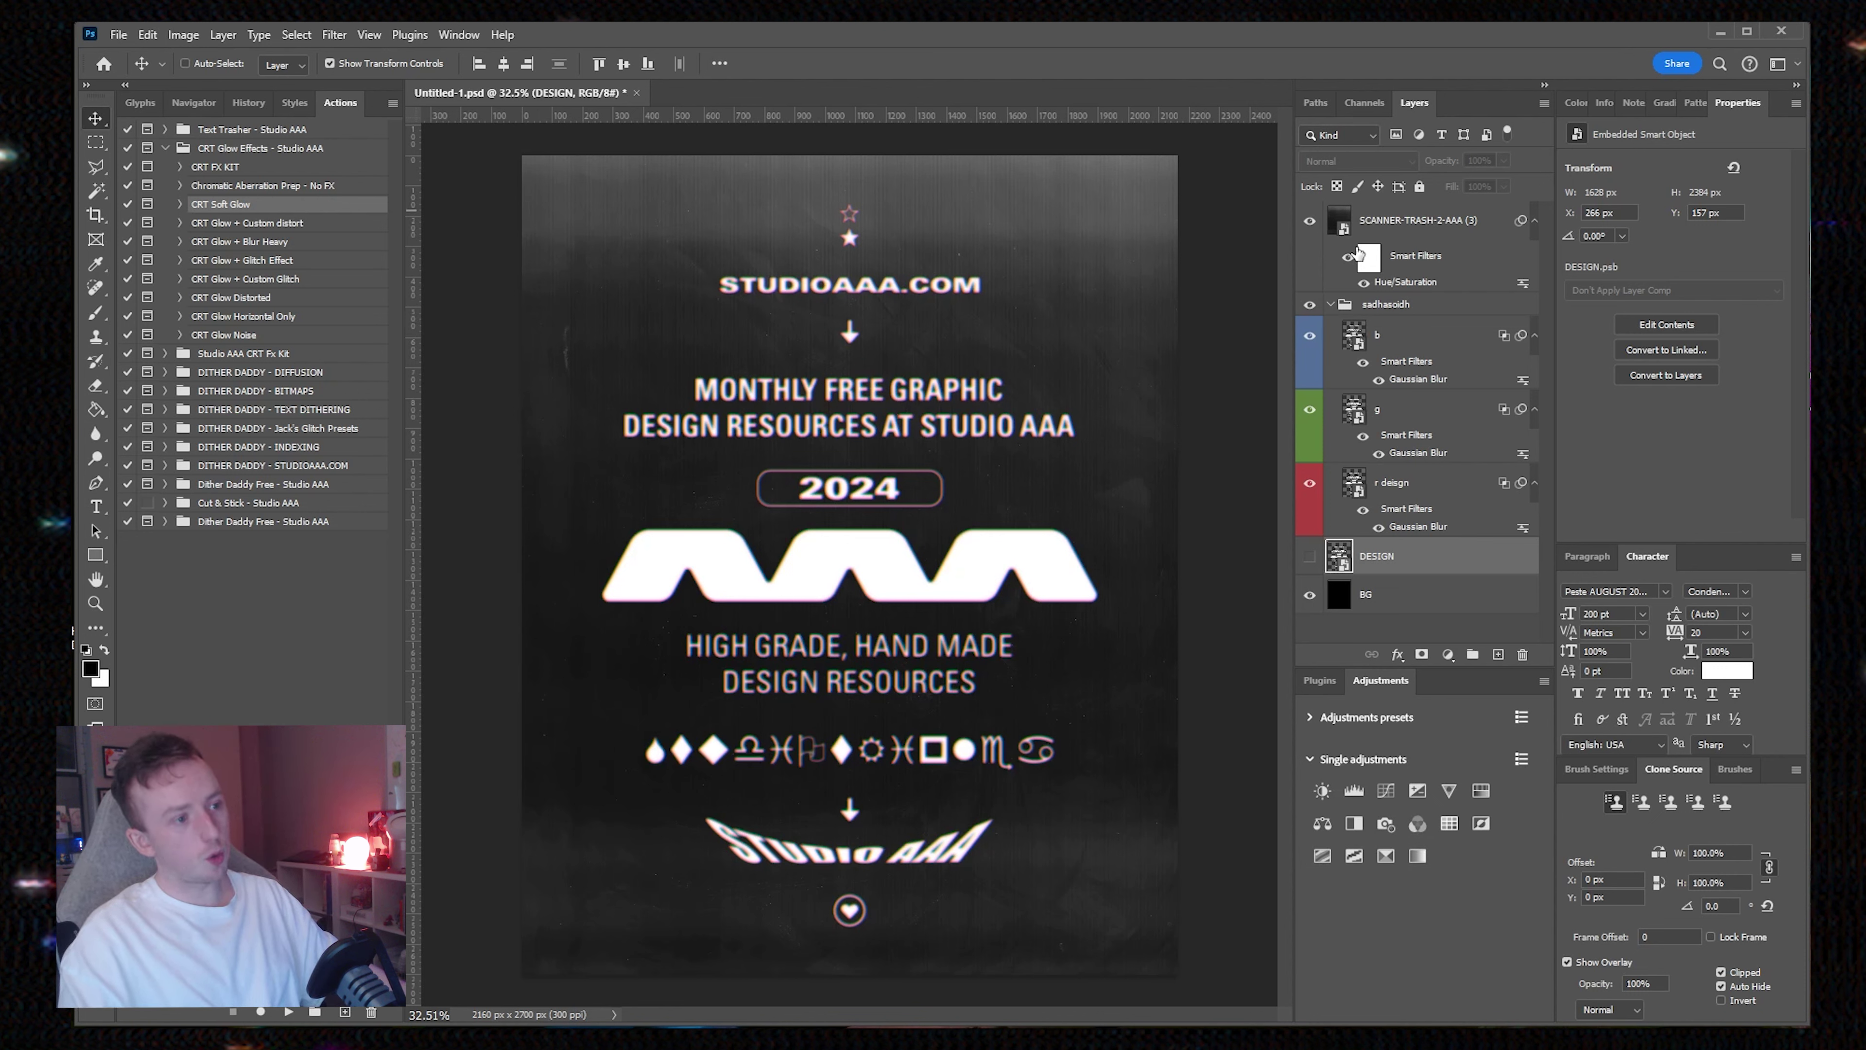
Step: Fade the scanner texture to 35% opacity and convert the sadhasoidh group to a smart object
click(1358, 254)
click(1504, 160)
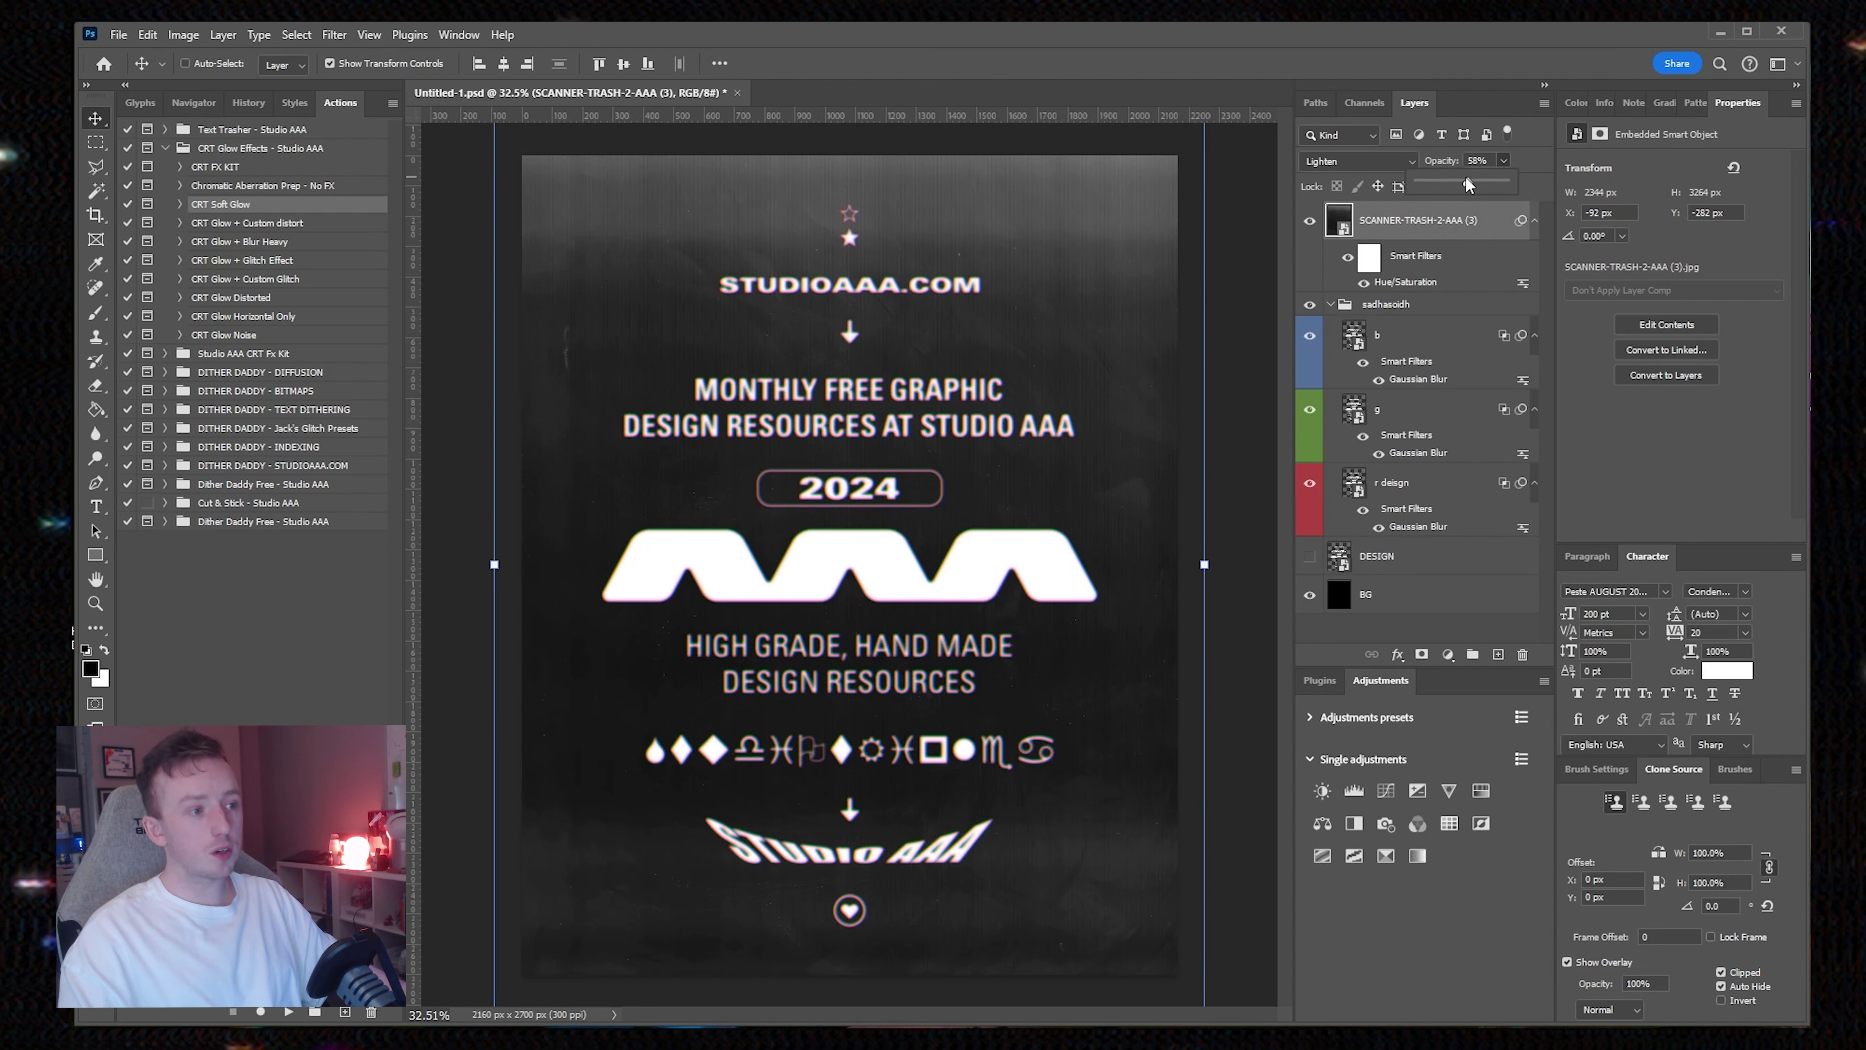
drag(1467, 184, 1447, 183)
click(1495, 630)
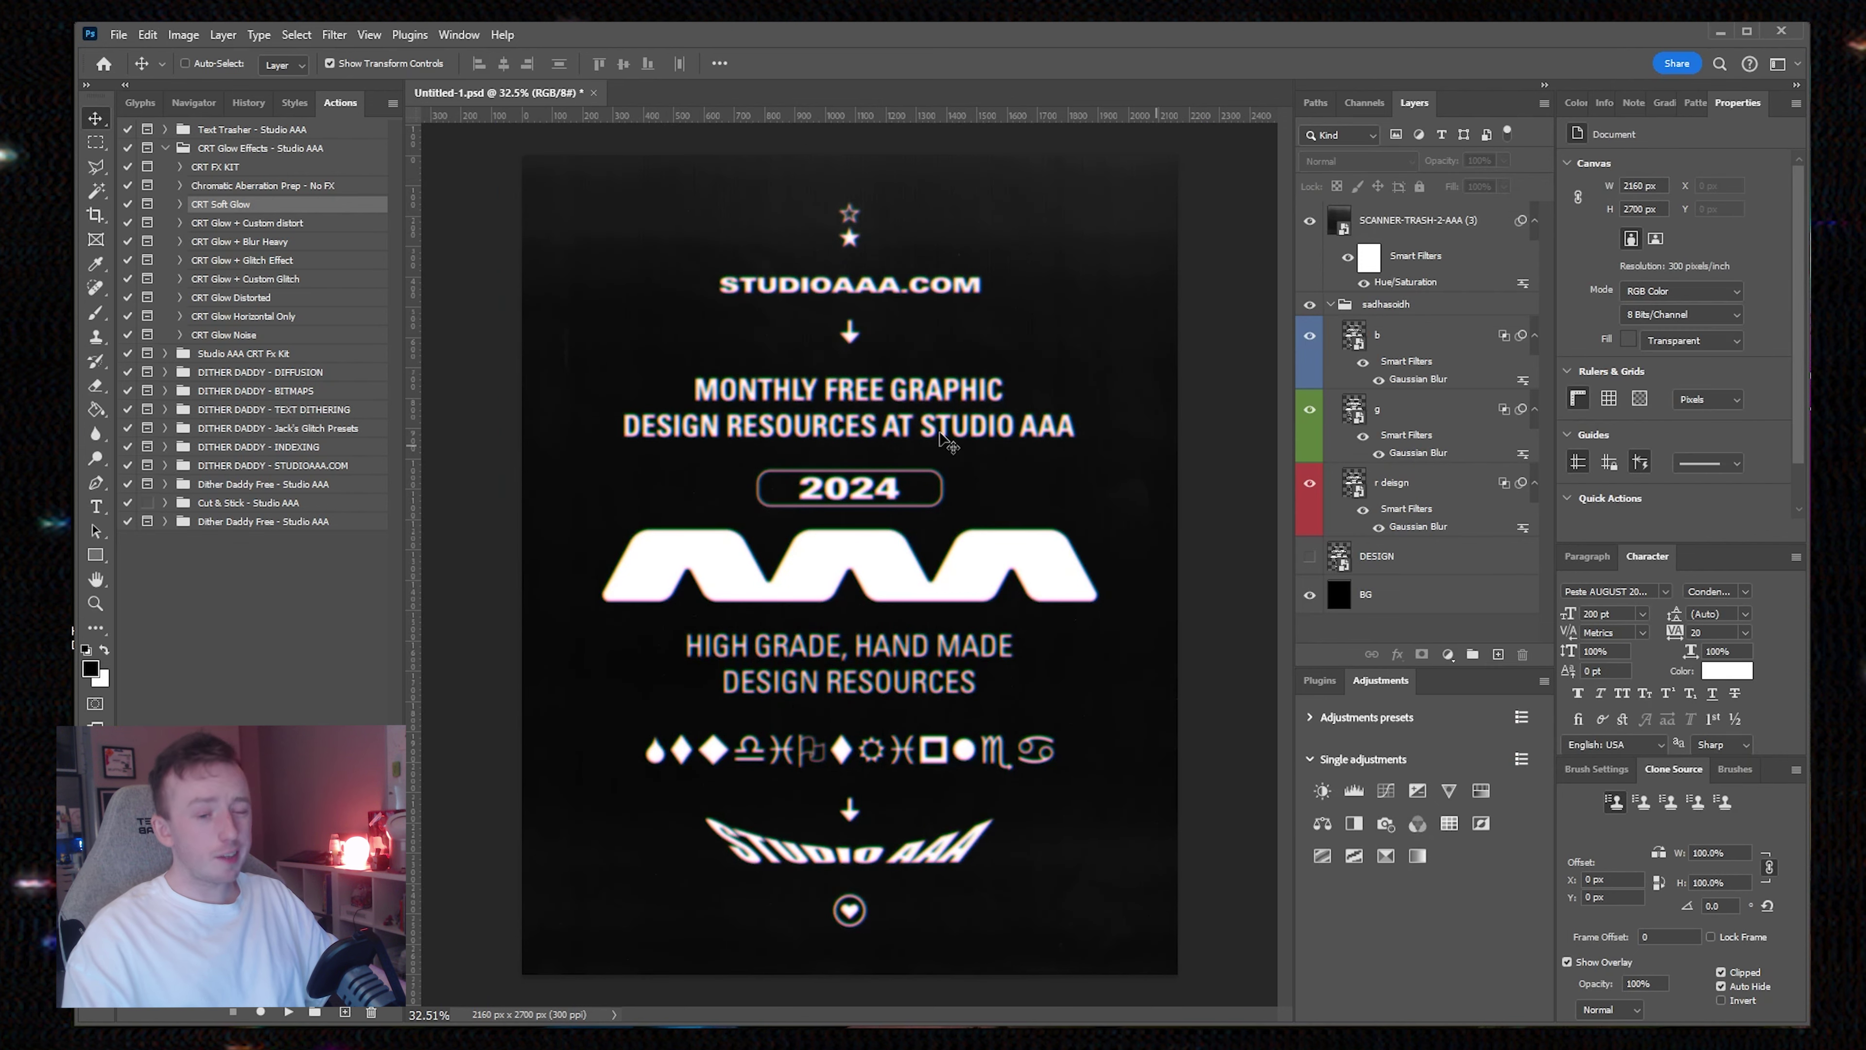
right_click(1396, 329)
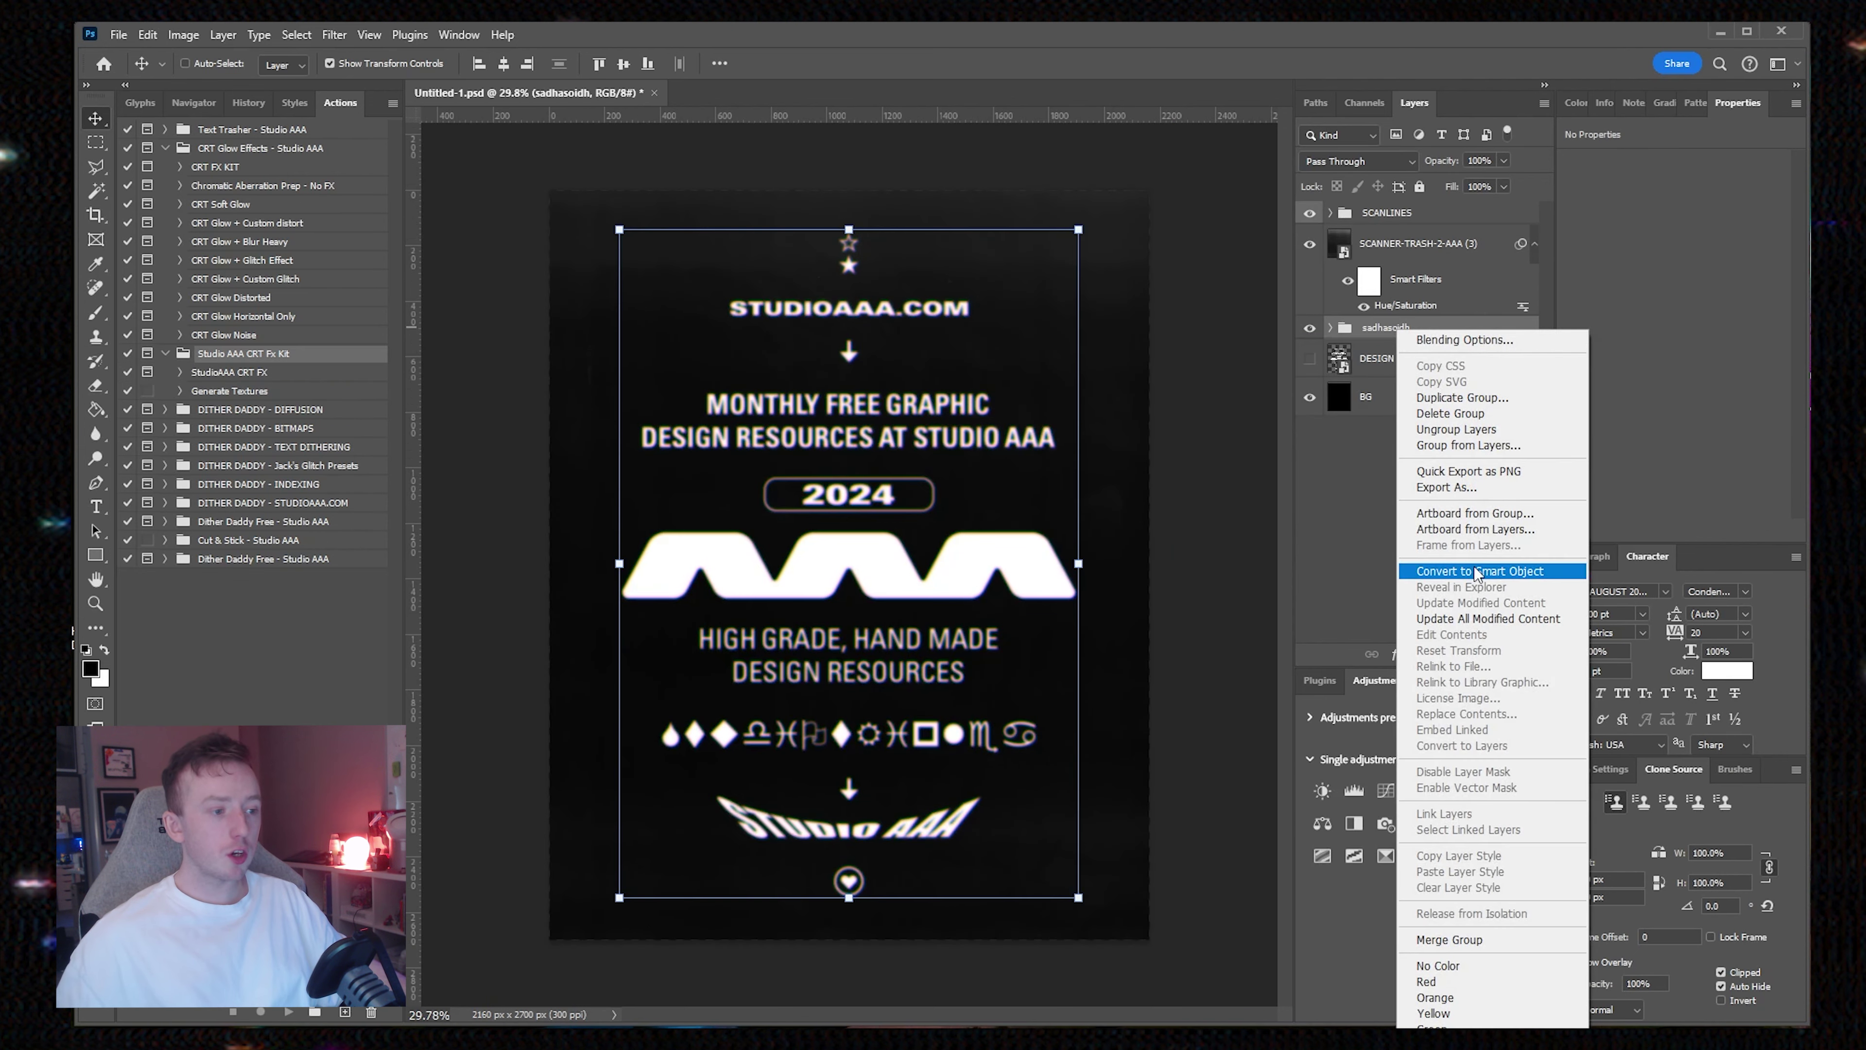
click(1477, 571)
Step: Duplicate the sadhasoidh smart object and apply a Gaussian Blur to the copy
scroll(983, 529, up, 10)
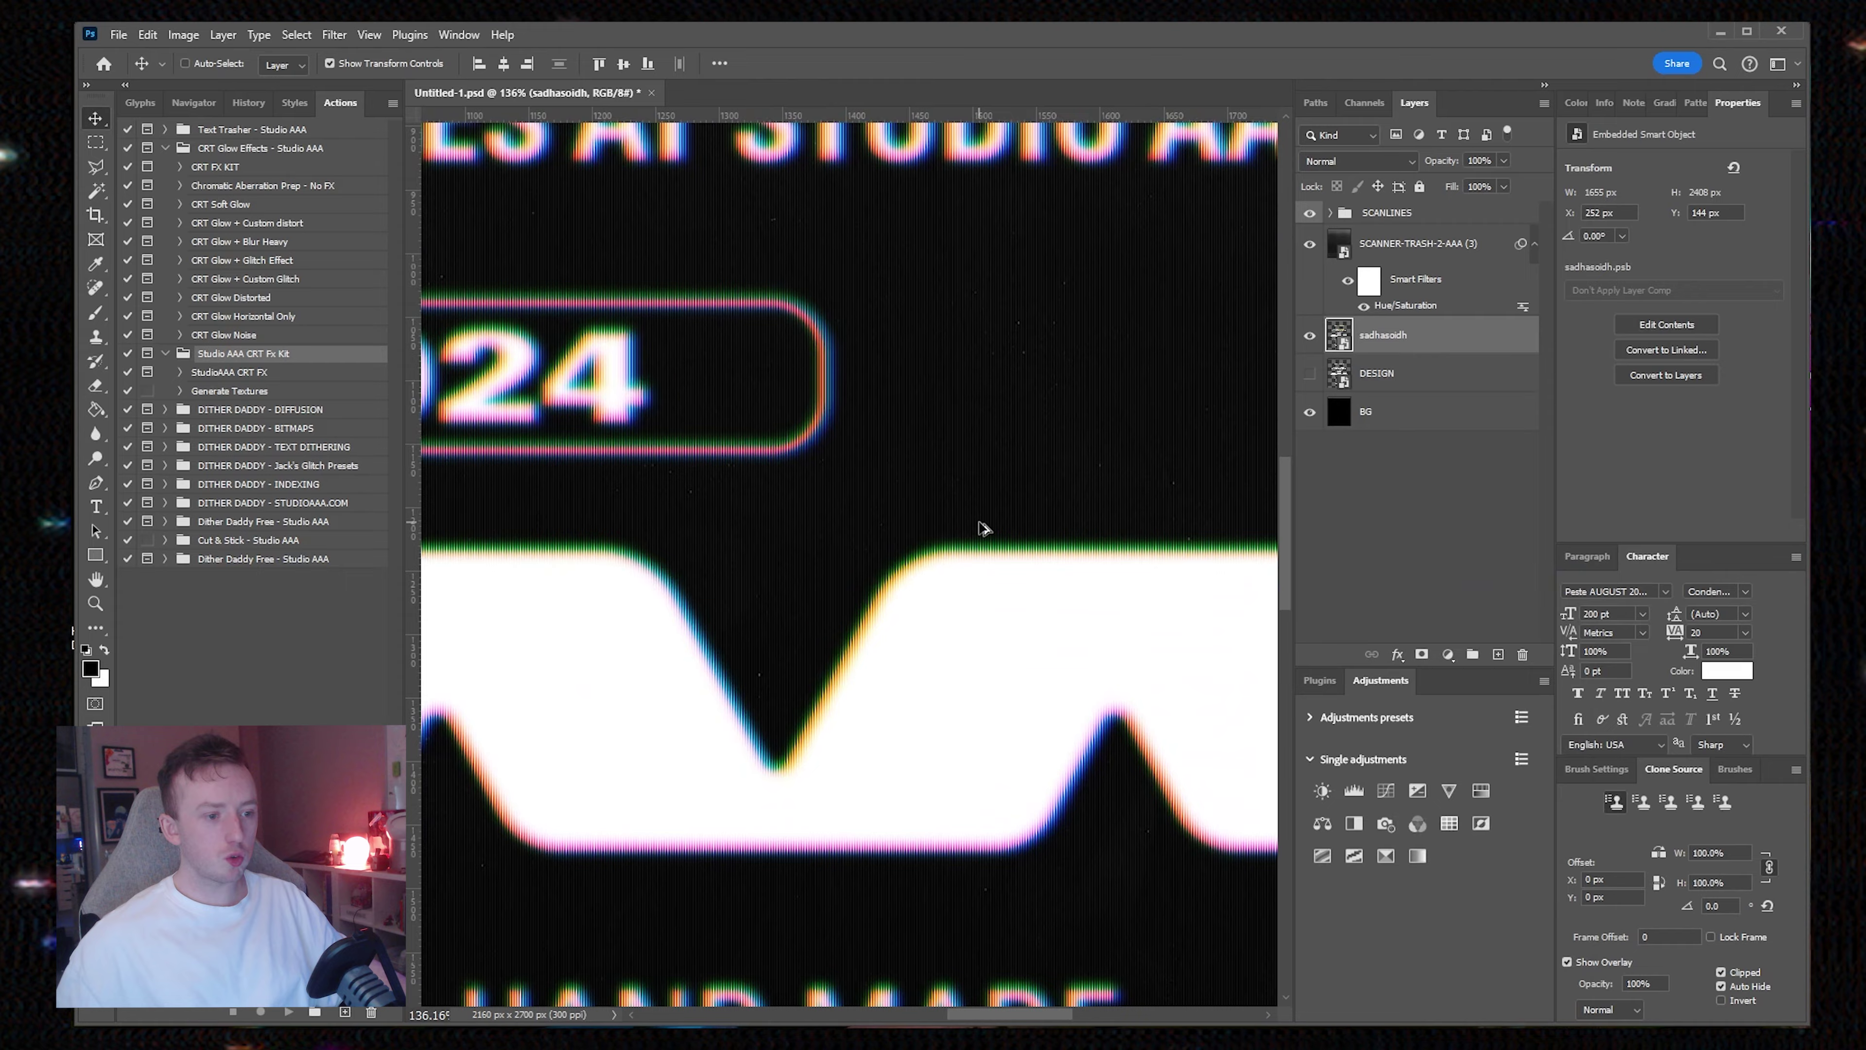
scroll(984, 529, down, 5)
scroll(862, 458, up, 5)
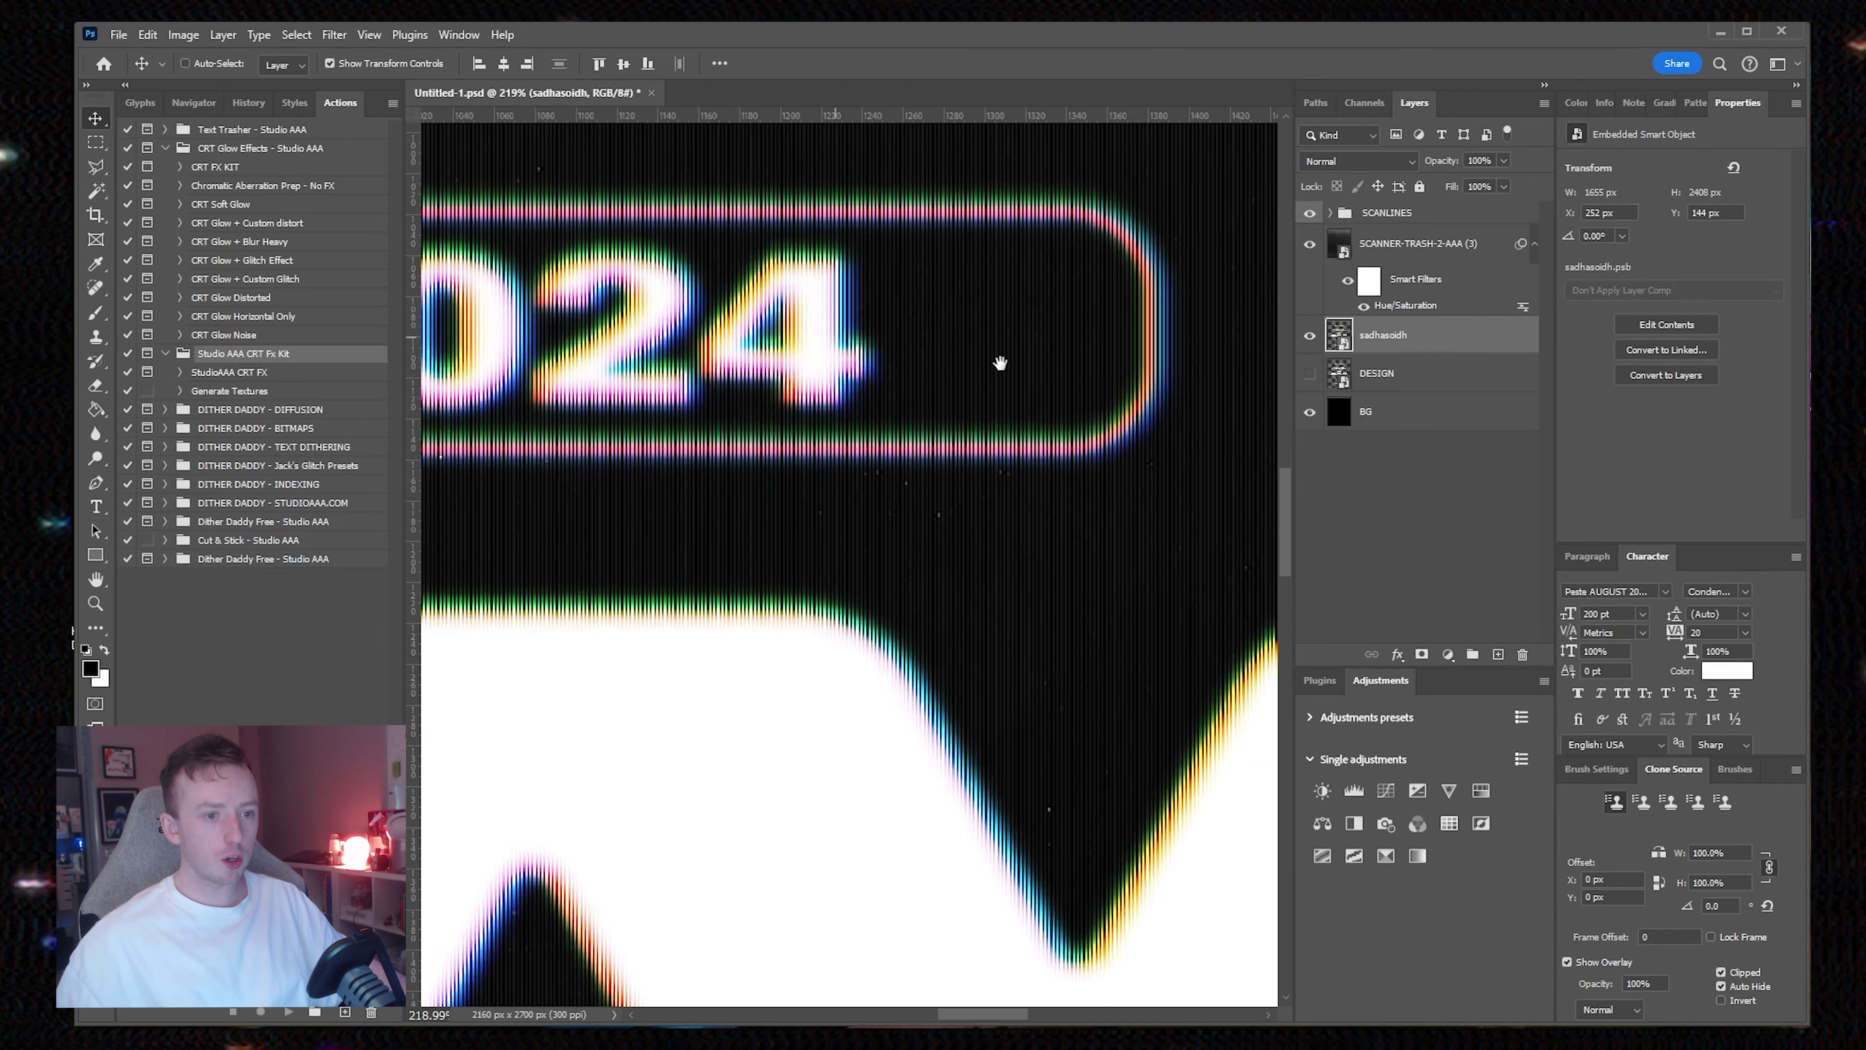
drag(1000, 362, 1059, 462)
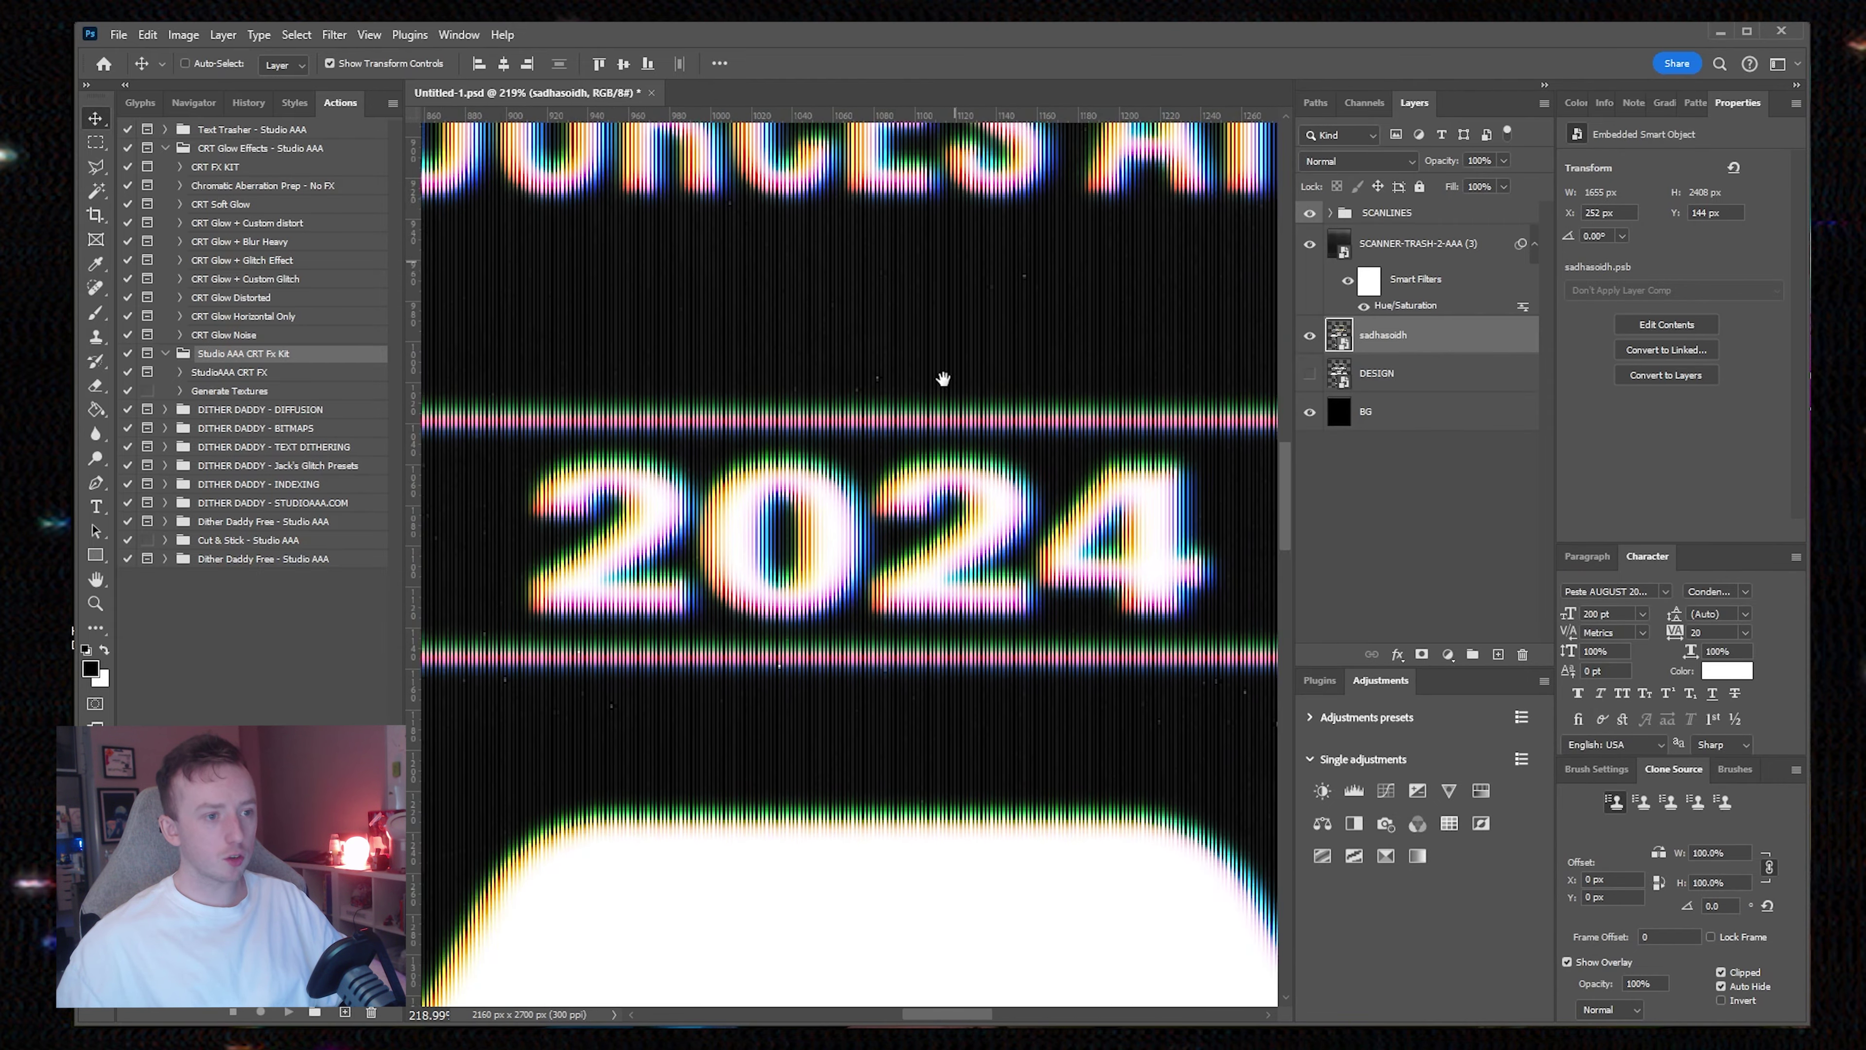
drag(941, 379, 983, 722)
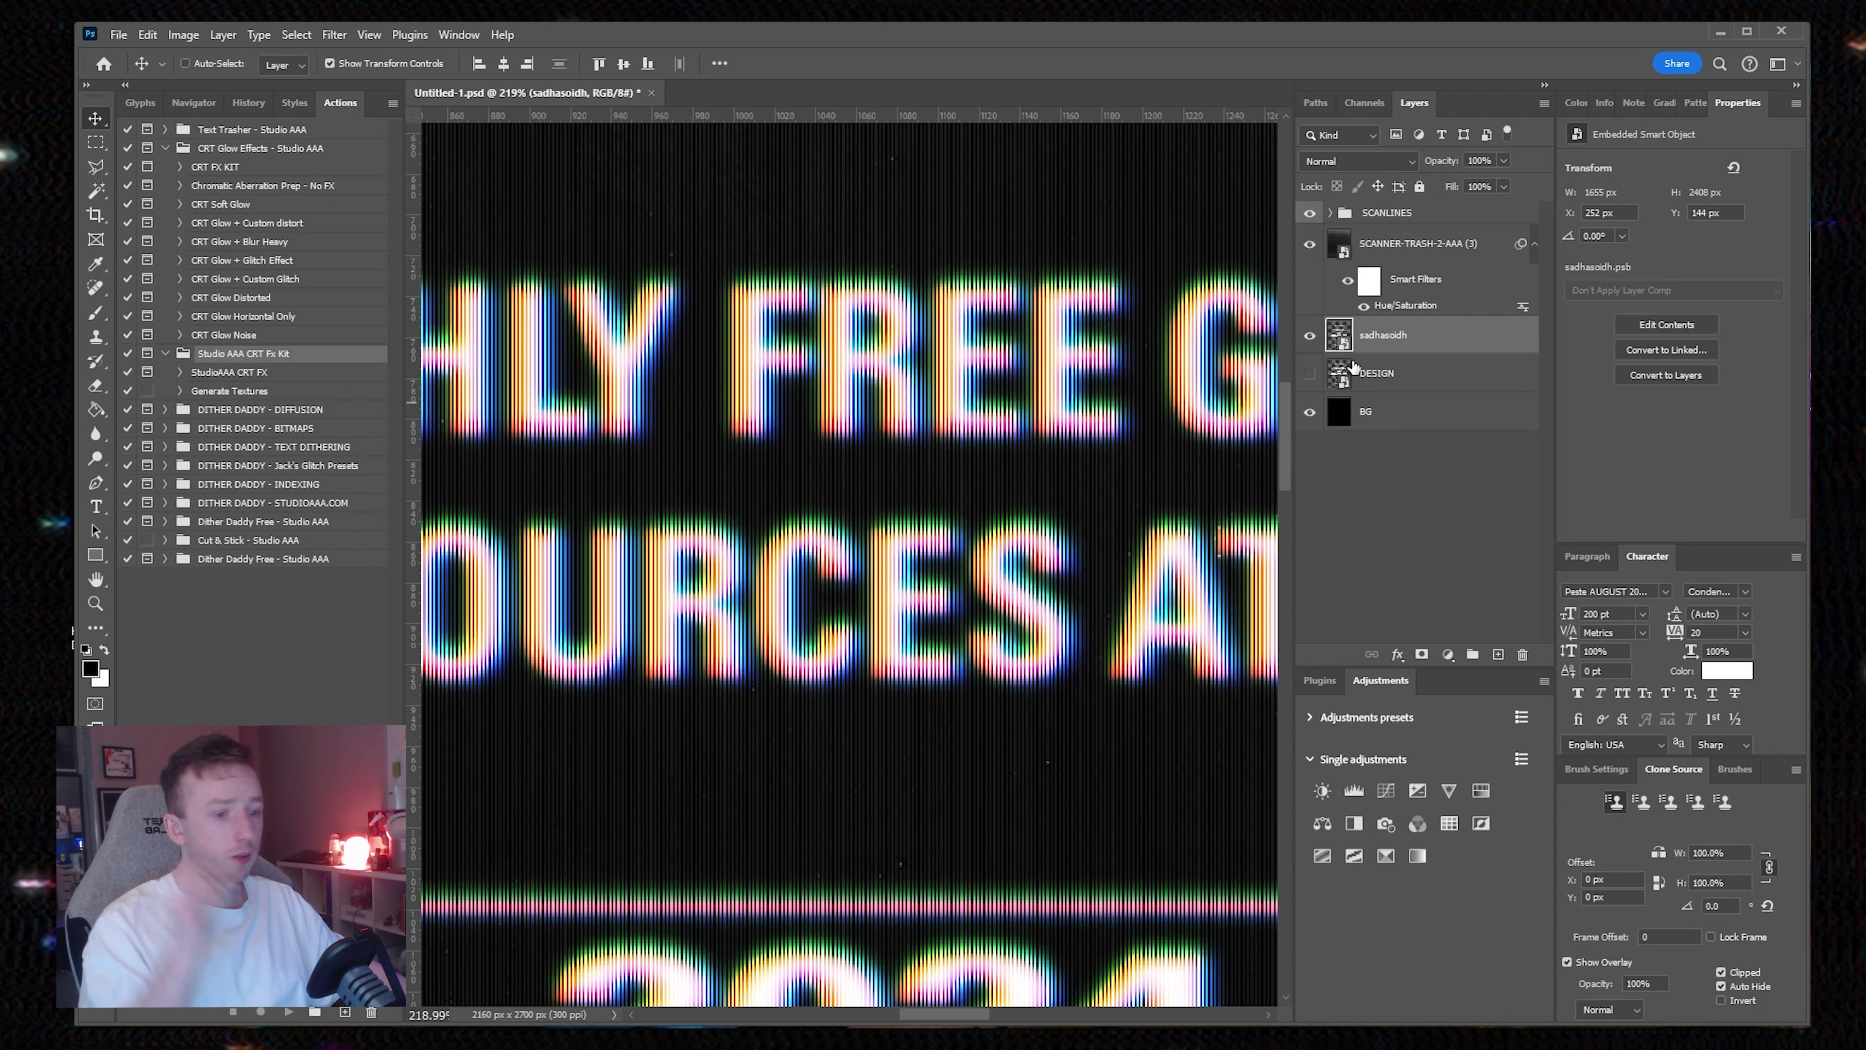
drag(1370, 340, 1501, 654)
key(h)
key(ctrl+alt+f)
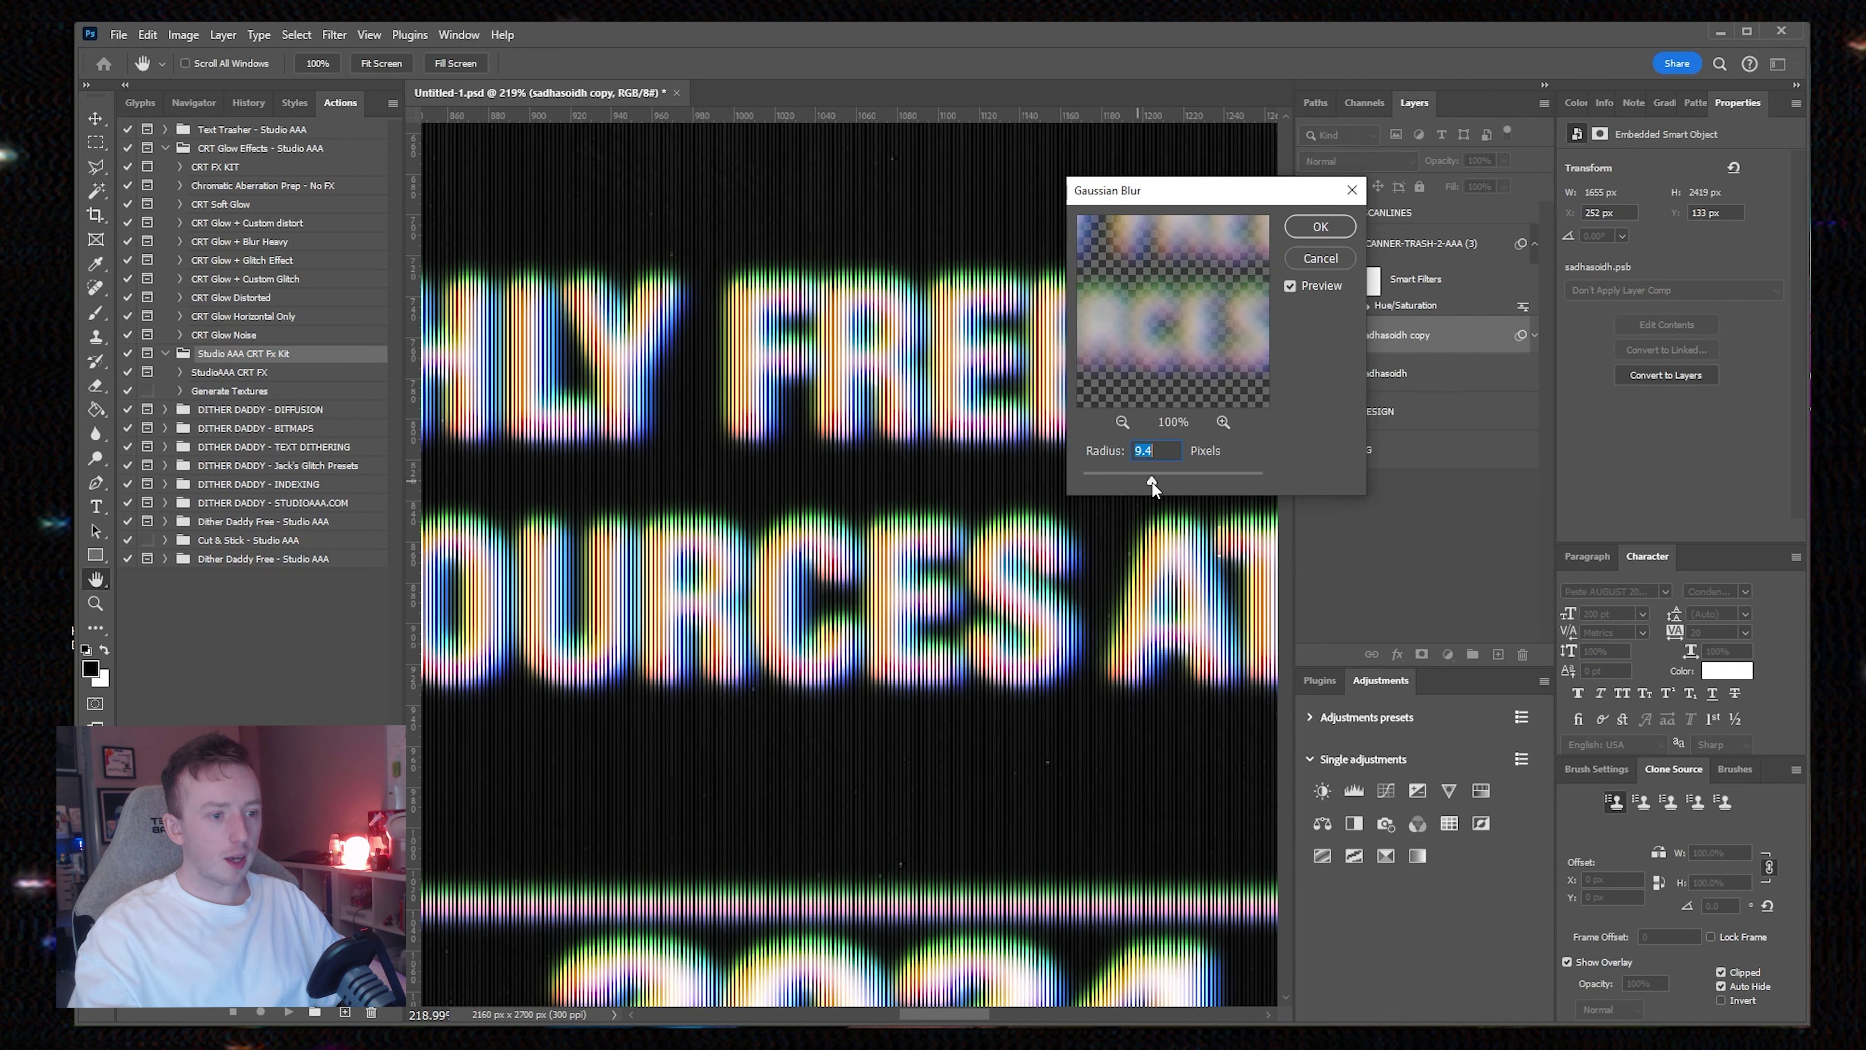
click(1320, 226)
key(v)
scroll(959, 535, down, 5)
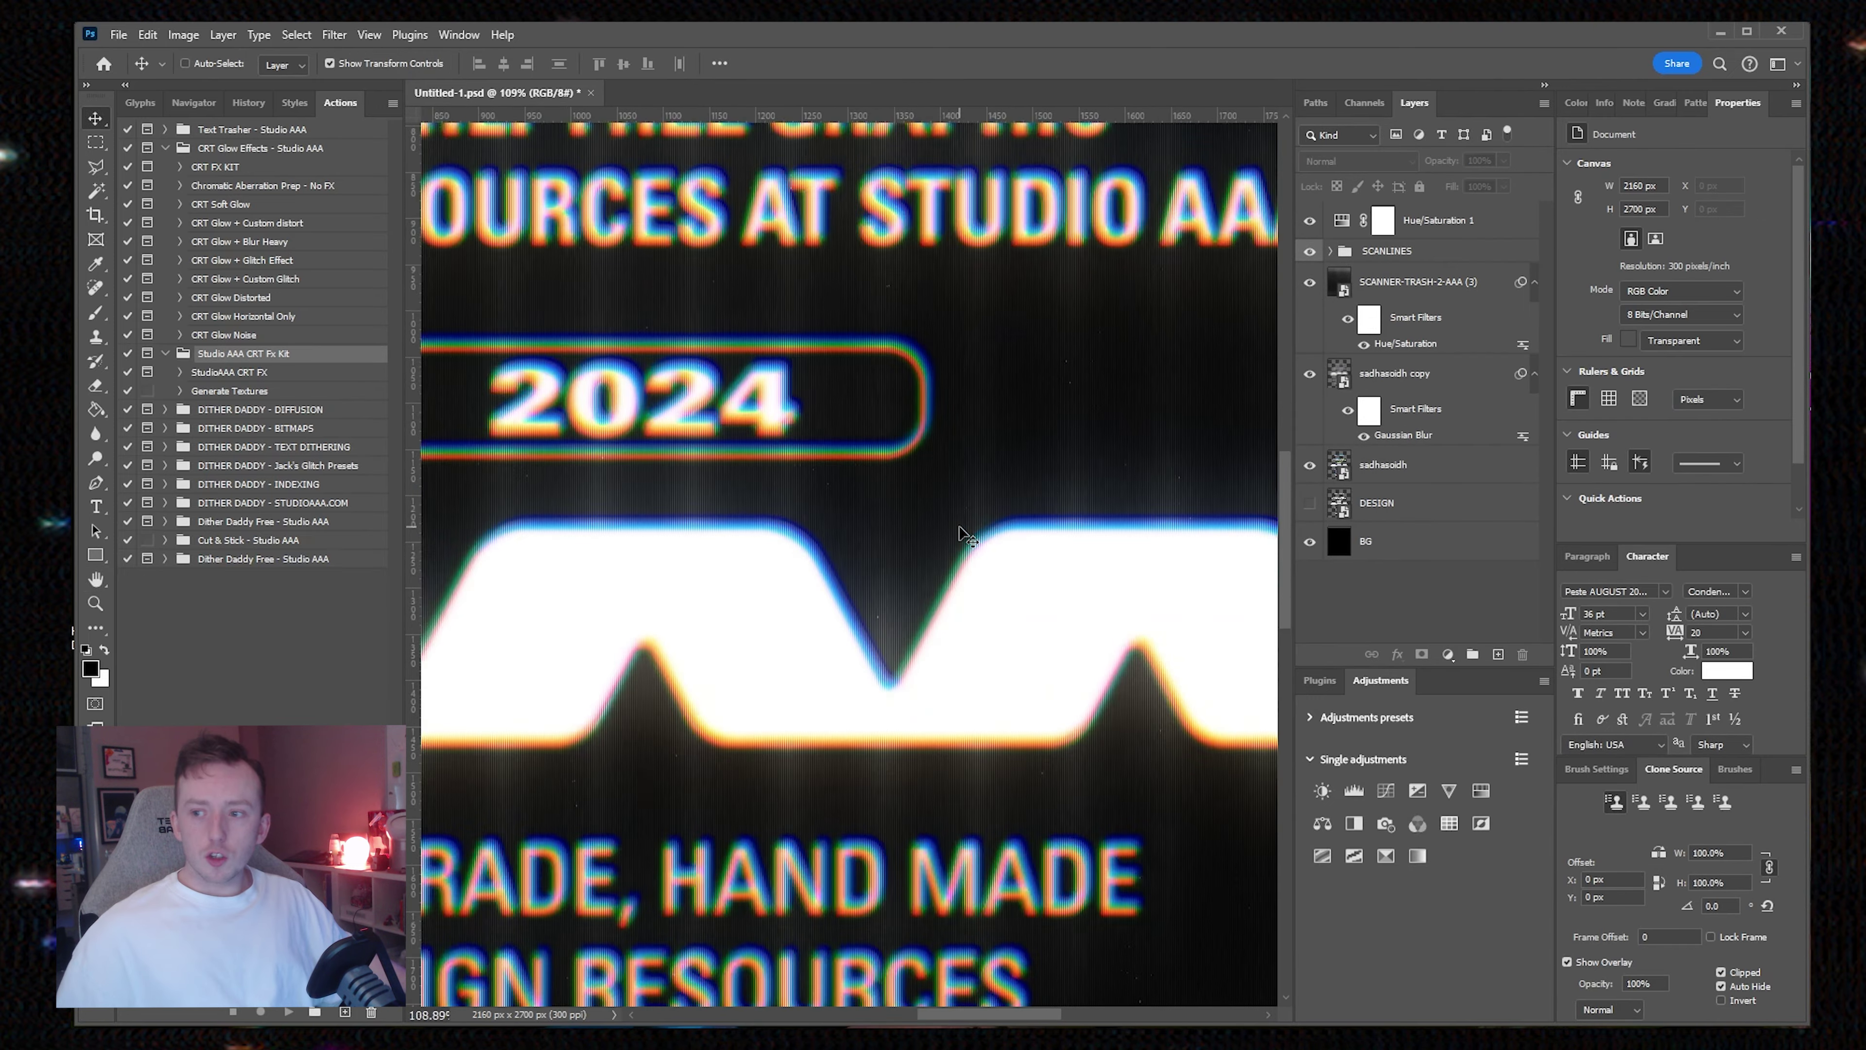
scroll(959, 535, down, 1)
drag(924, 479, 1155, 604)
Step: Widen the FREE-VHS-TEXTURES-STUDIOAAA texture across the poster and blend it with Lighten
drag(1106, 366, 1109, 367)
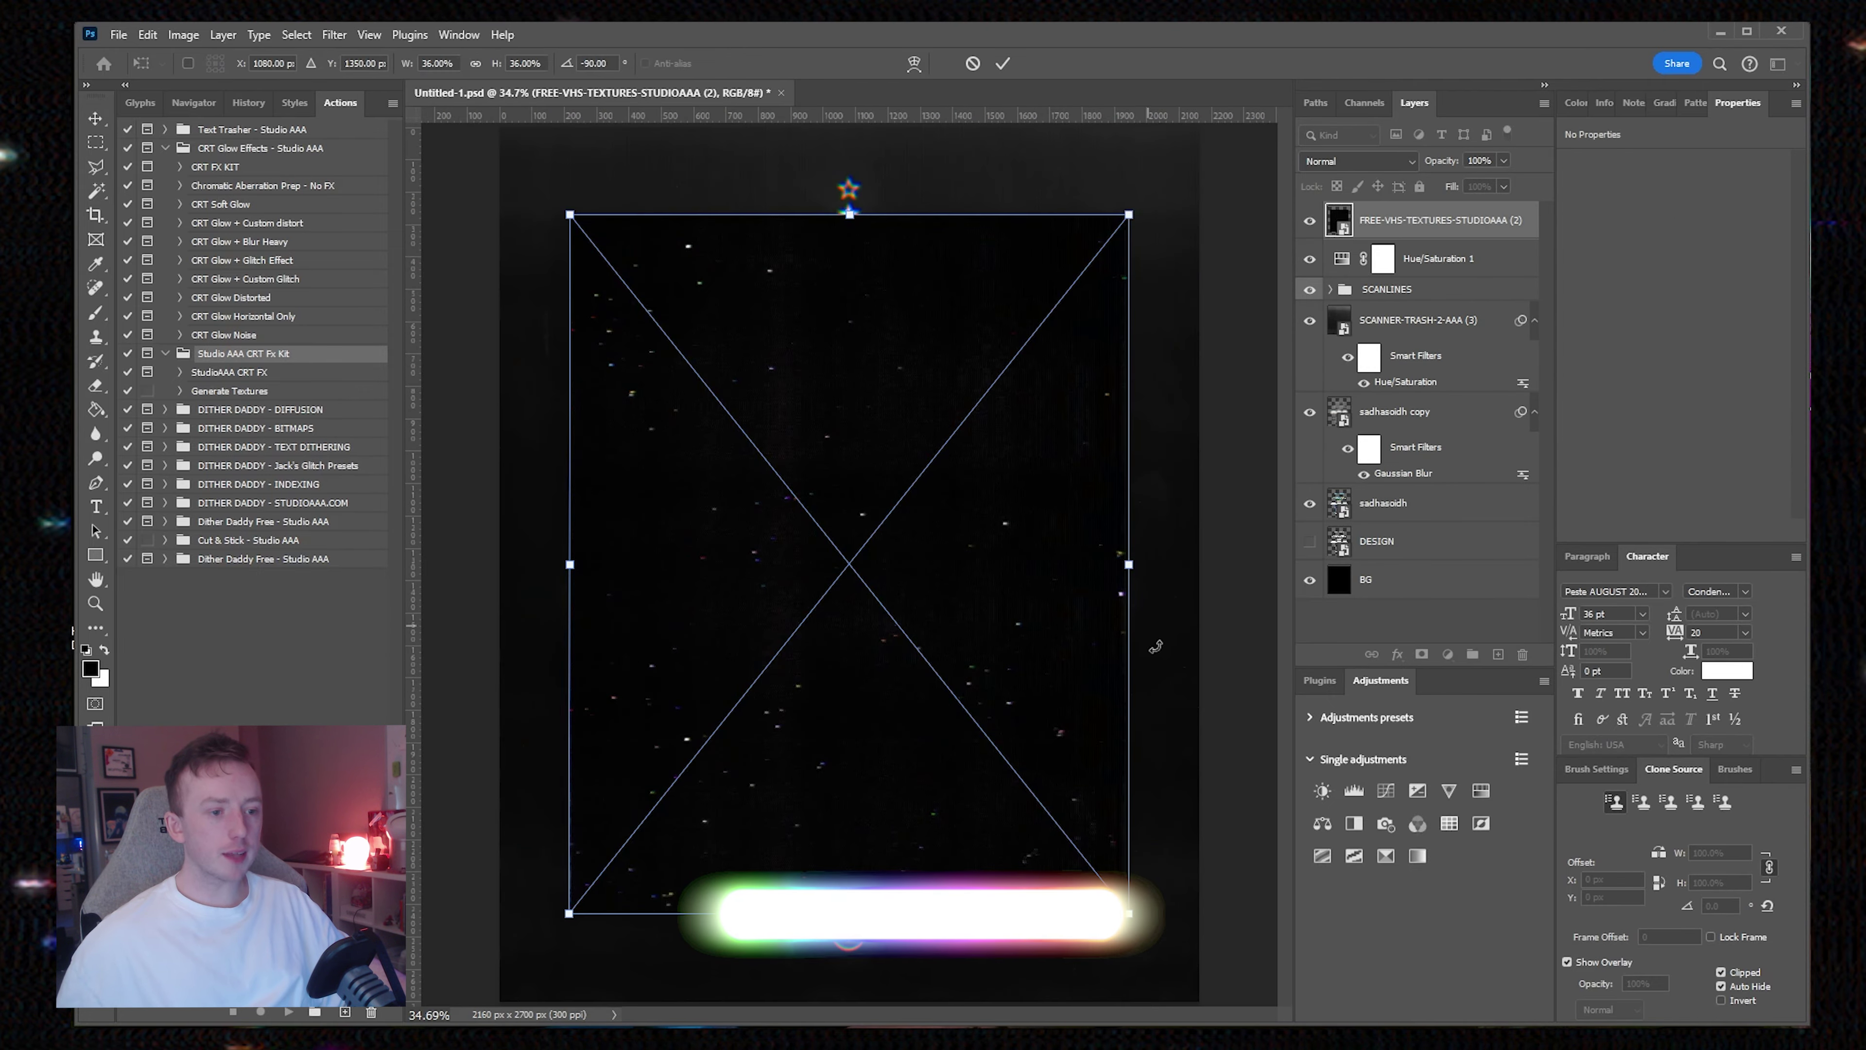
drag(1129, 562, 1264, 564)
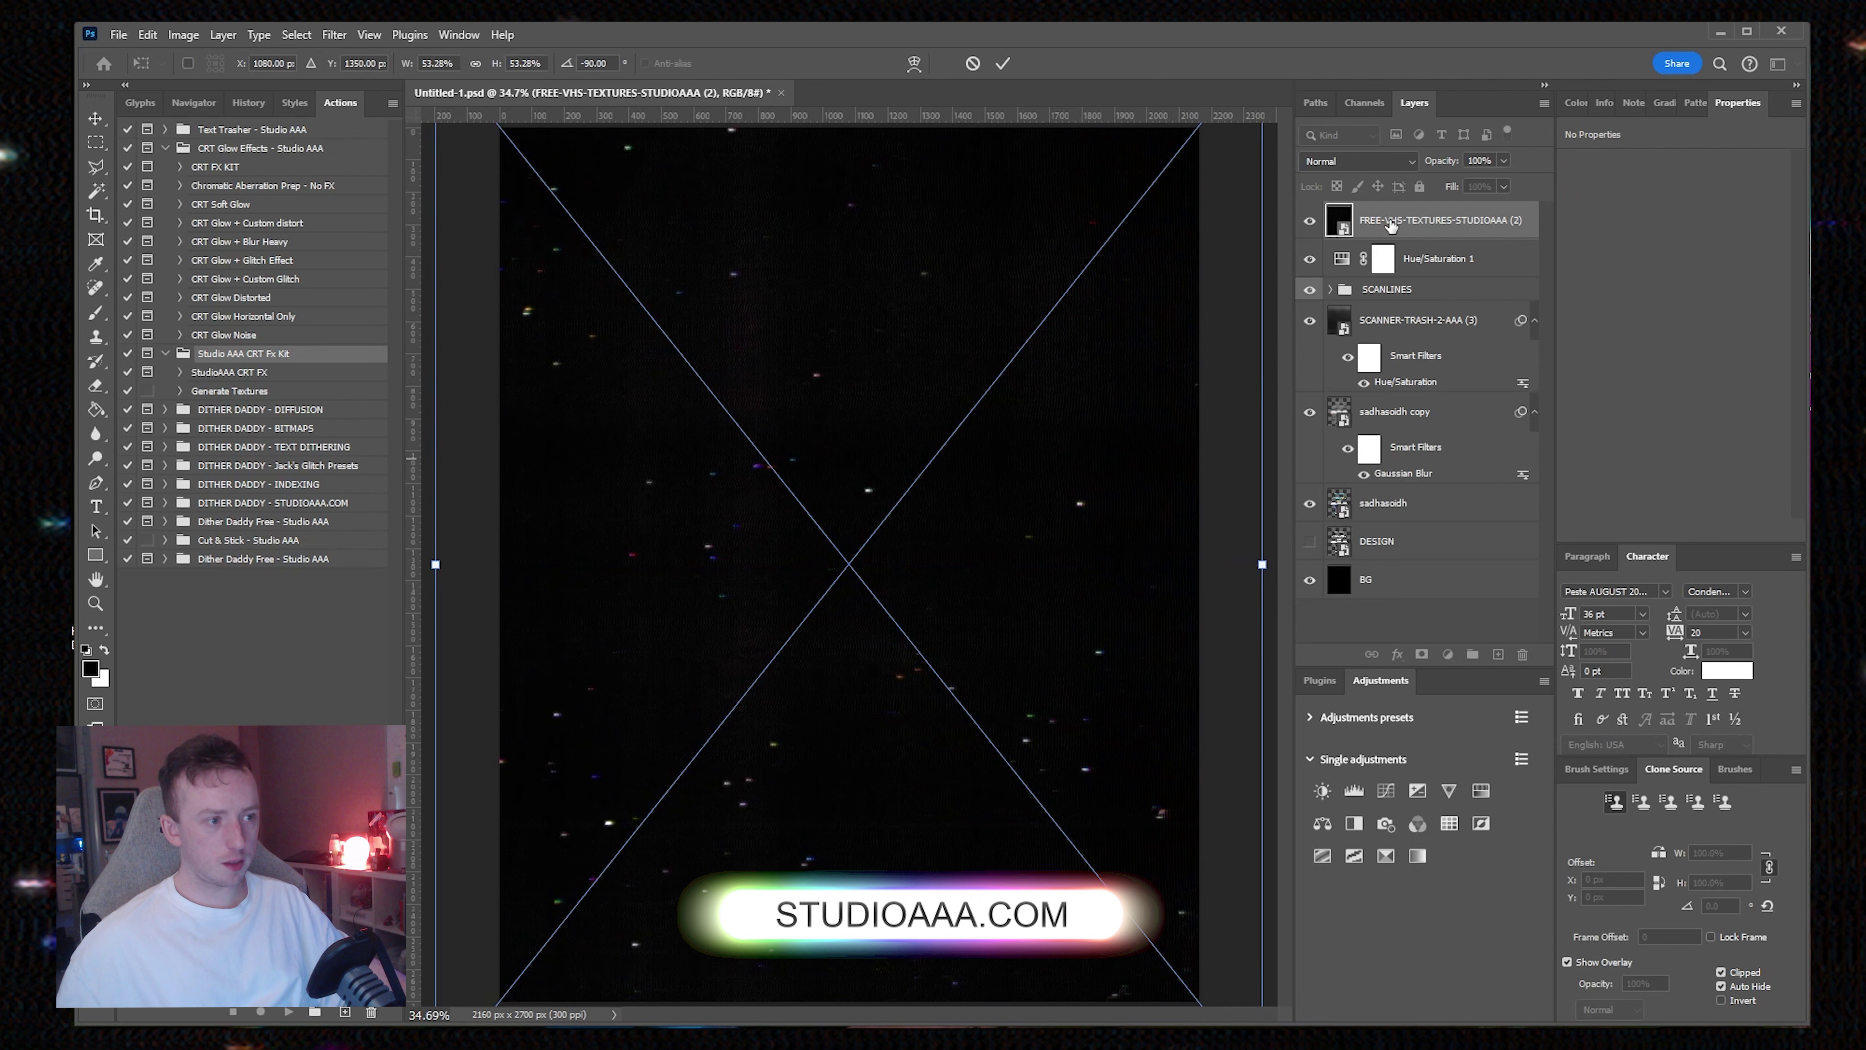
key(Return)
click(1358, 161)
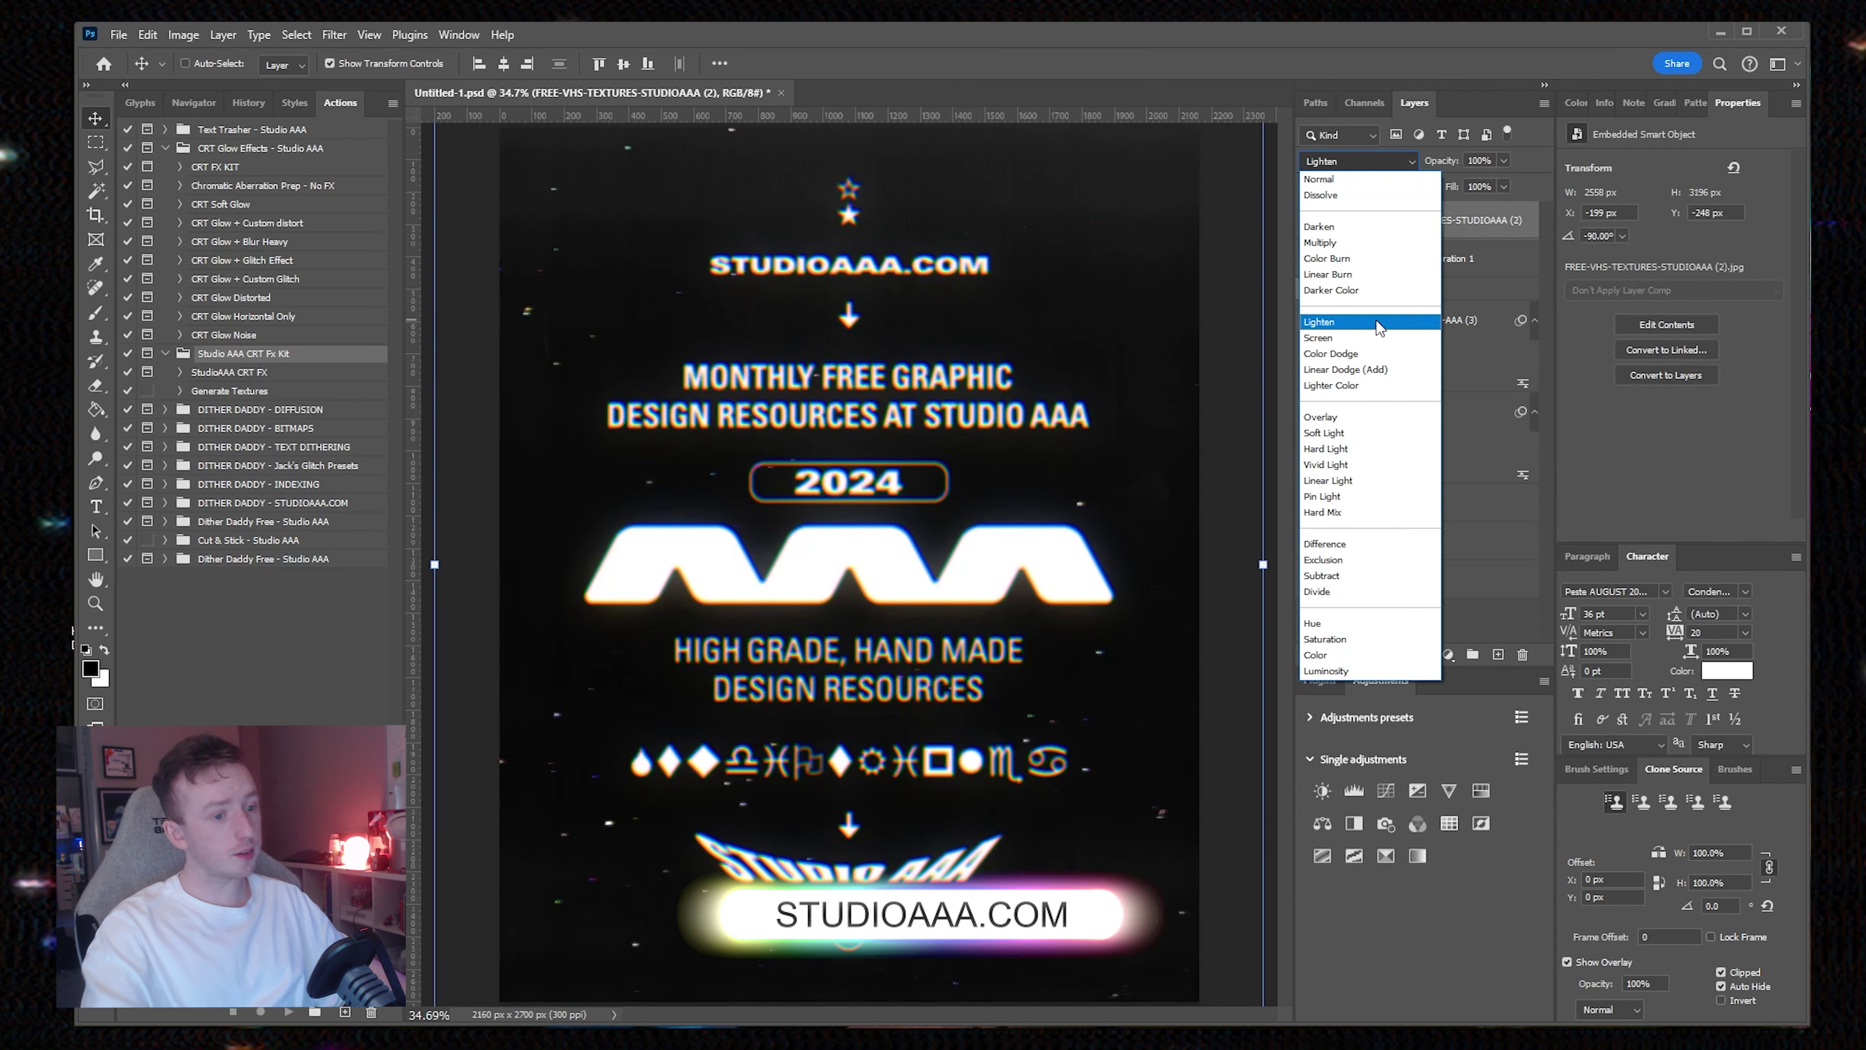
click(1377, 320)
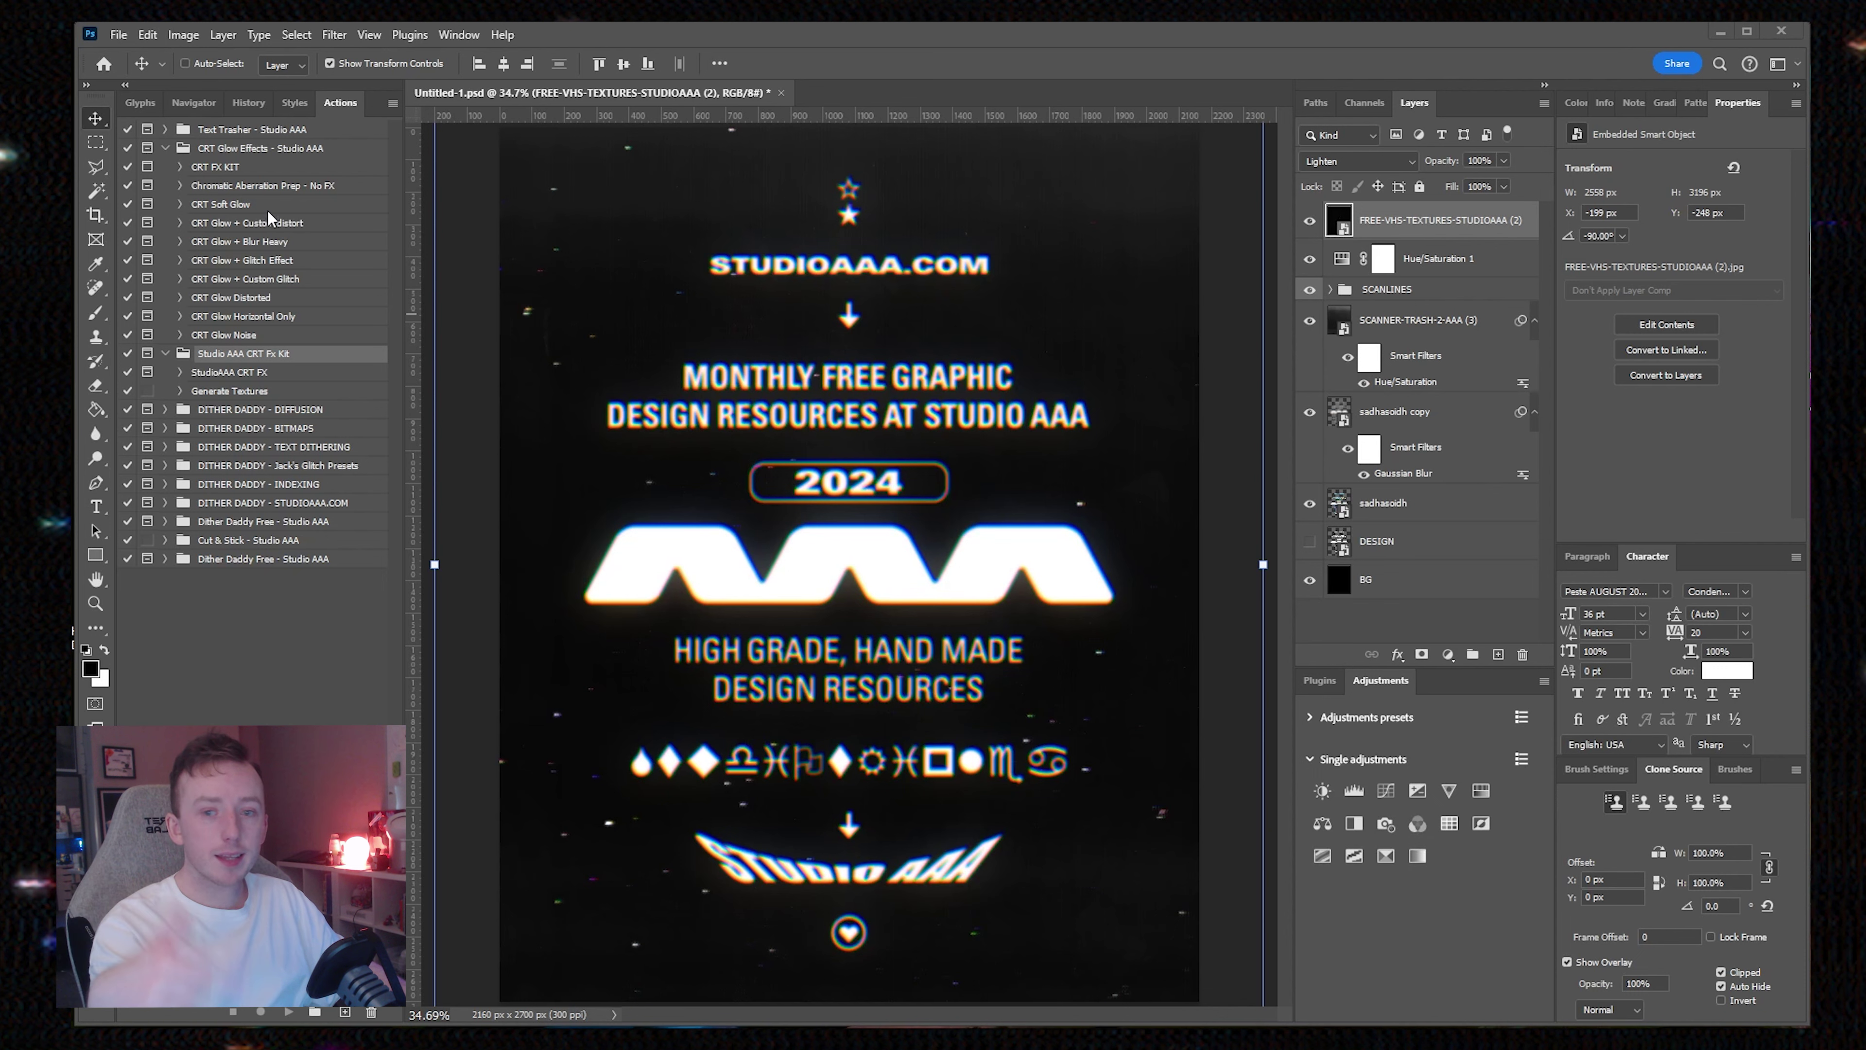
scroll(916, 445, up, 5)
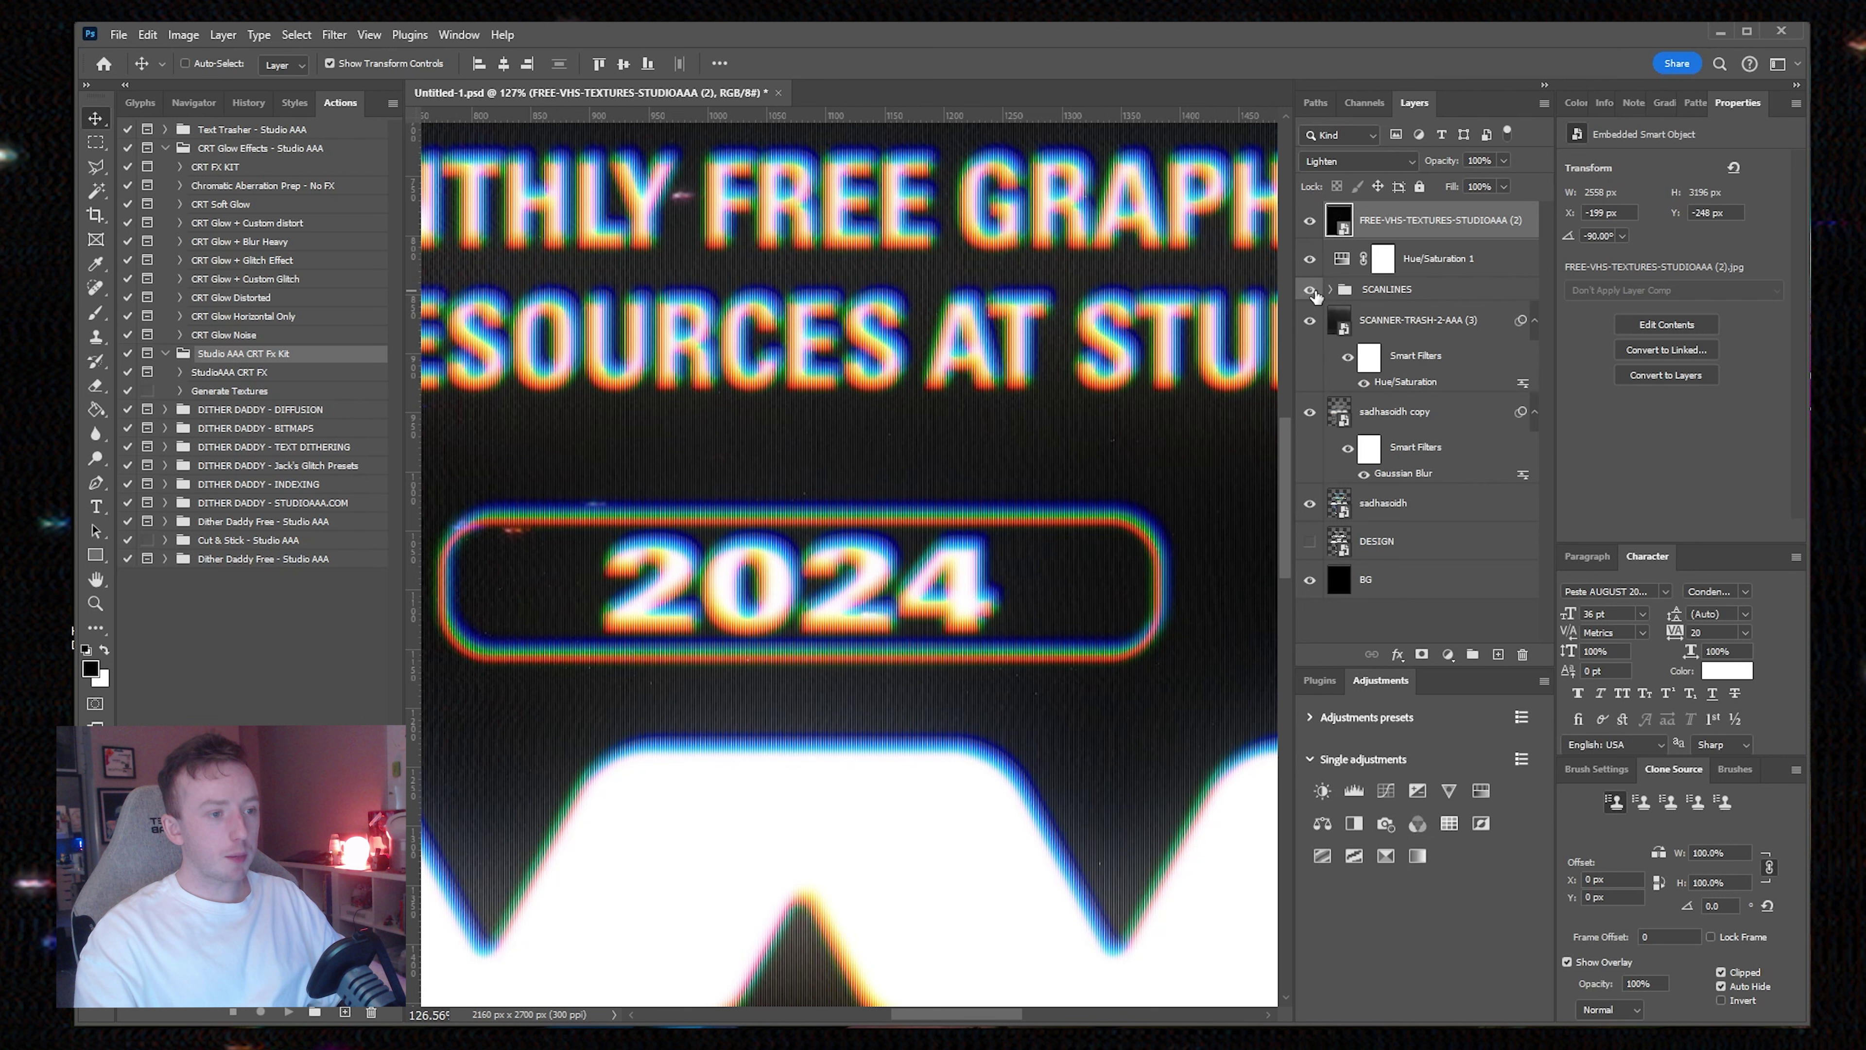
click(1385, 294)
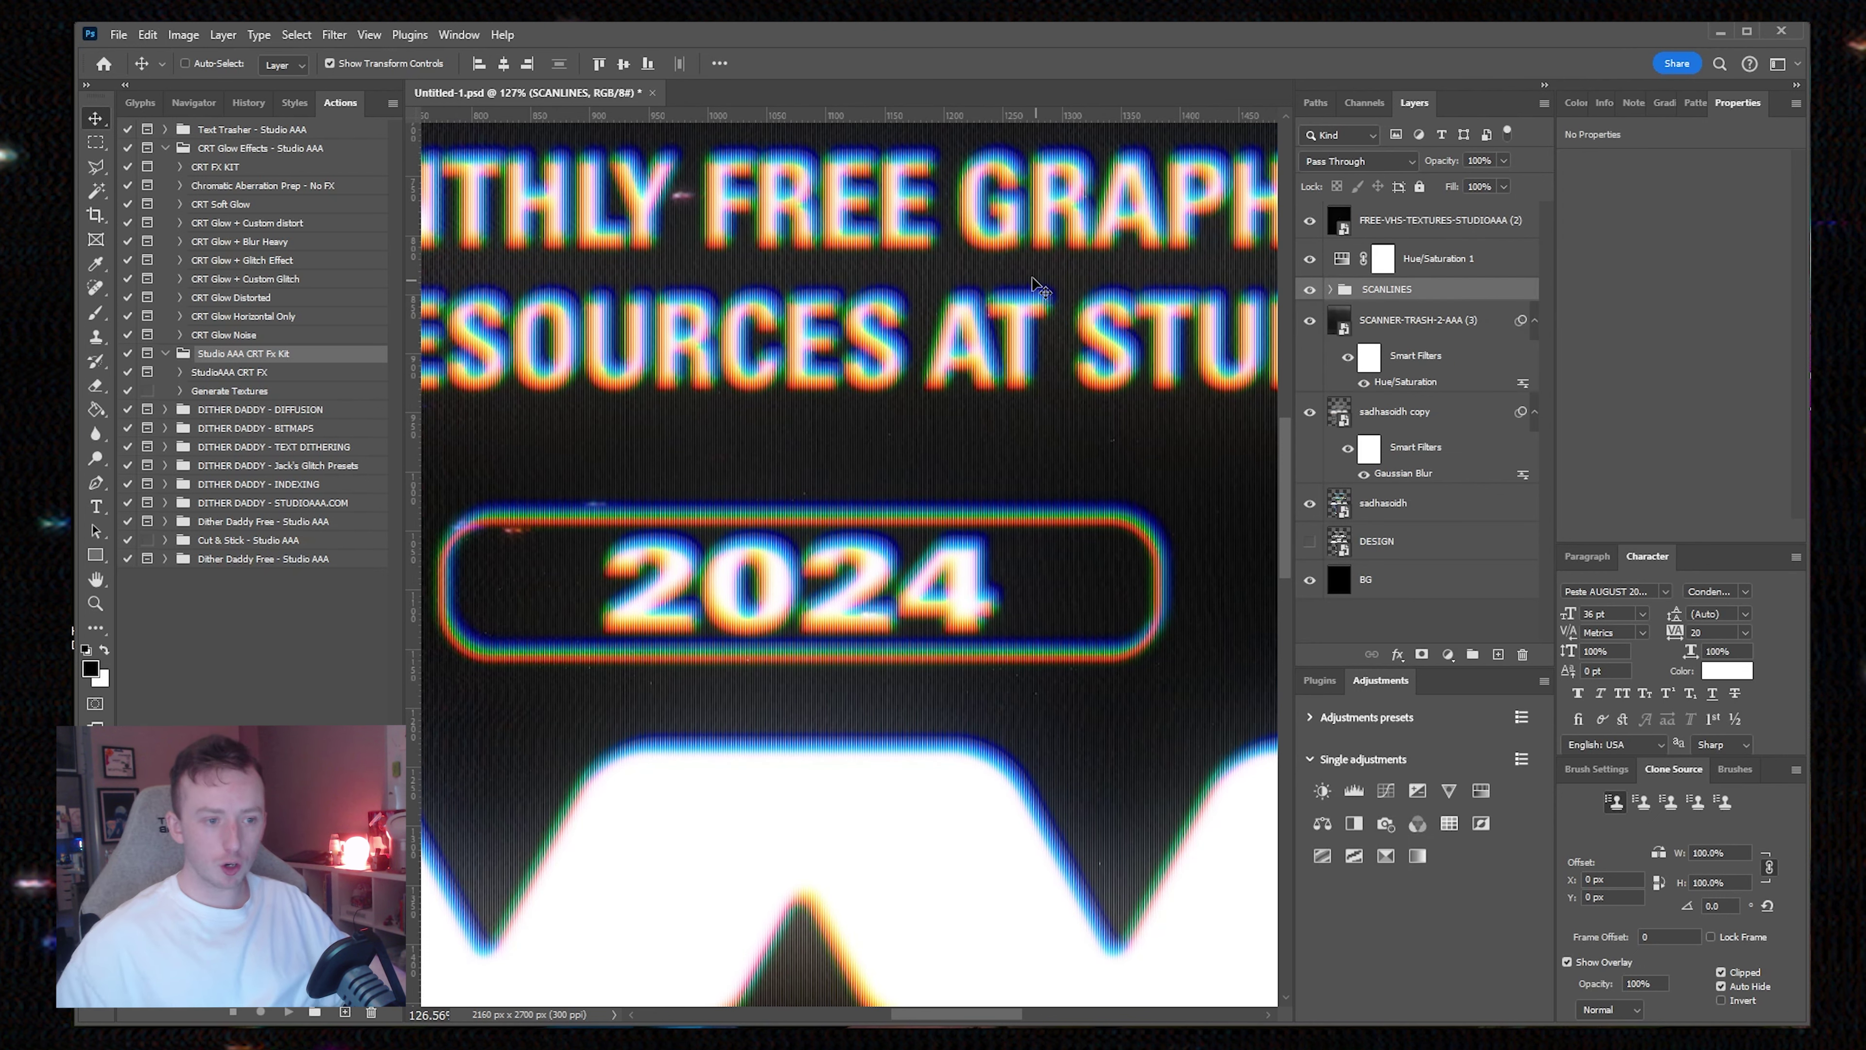
scroll(1021, 285, up, 5)
scroll(918, 301, down, 4)
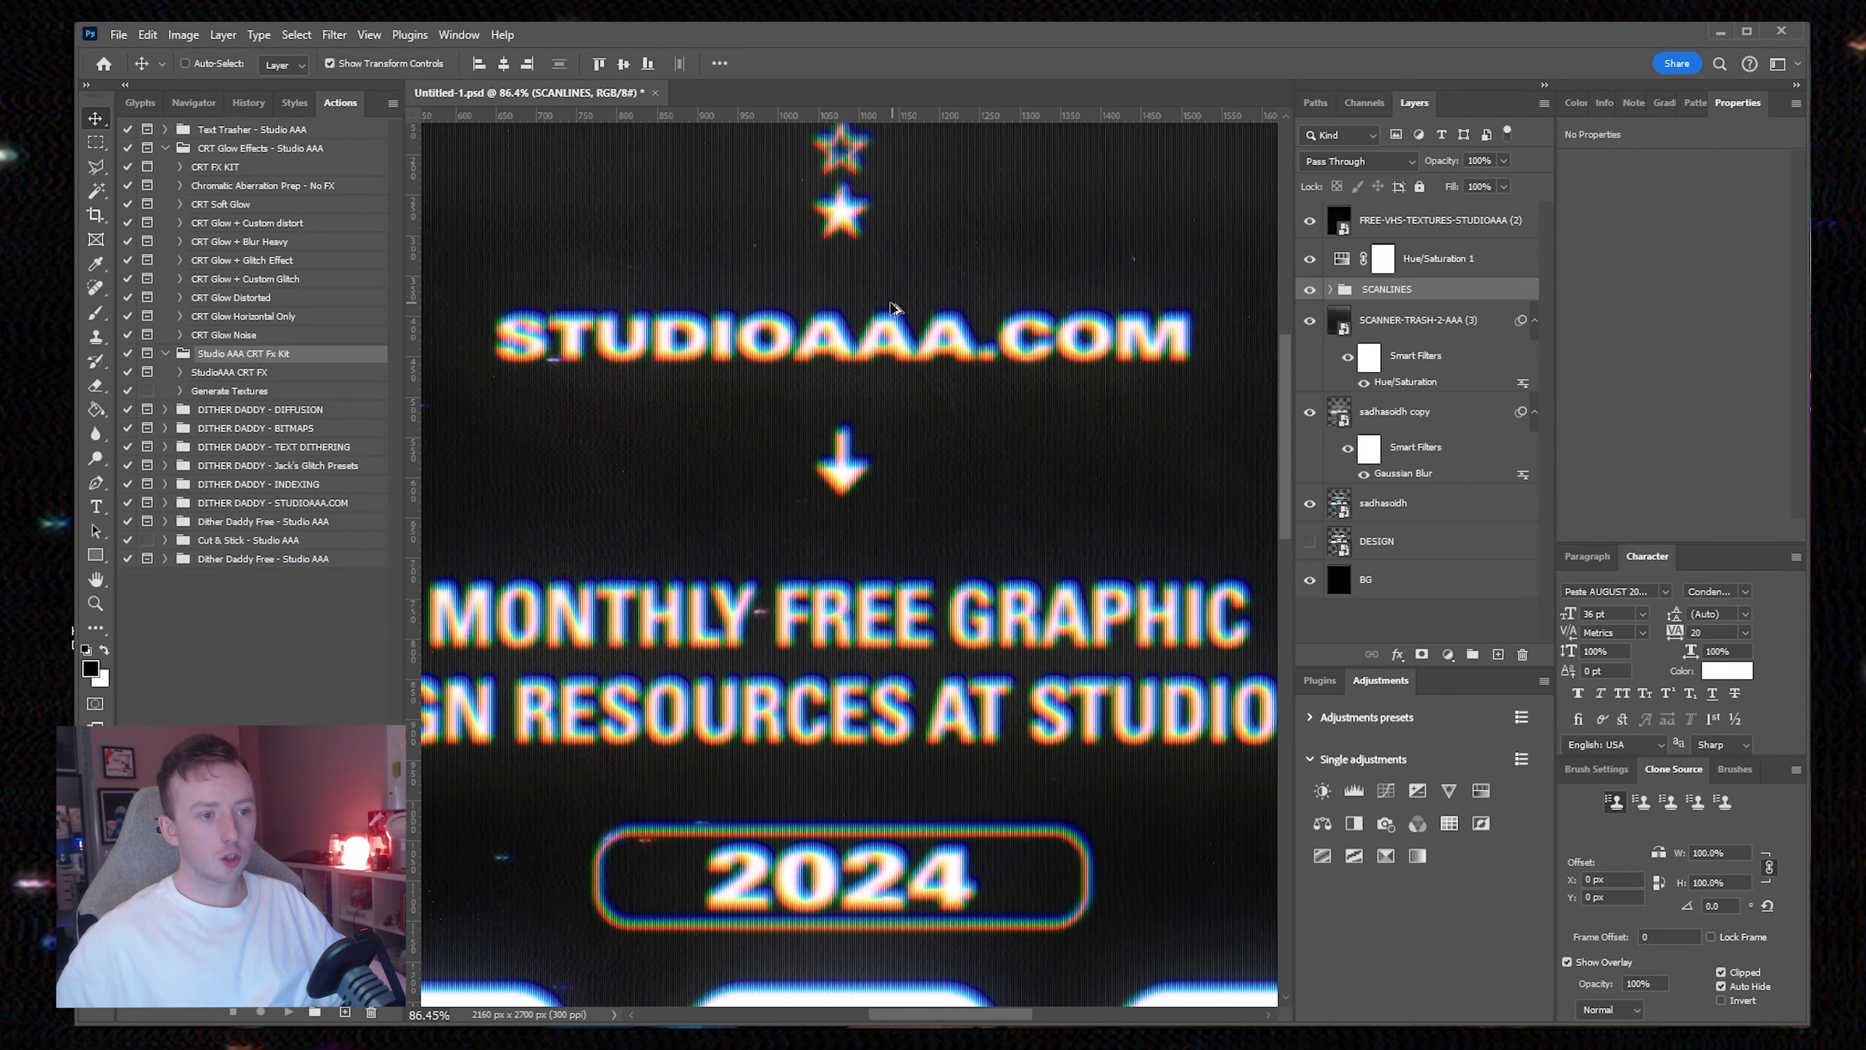